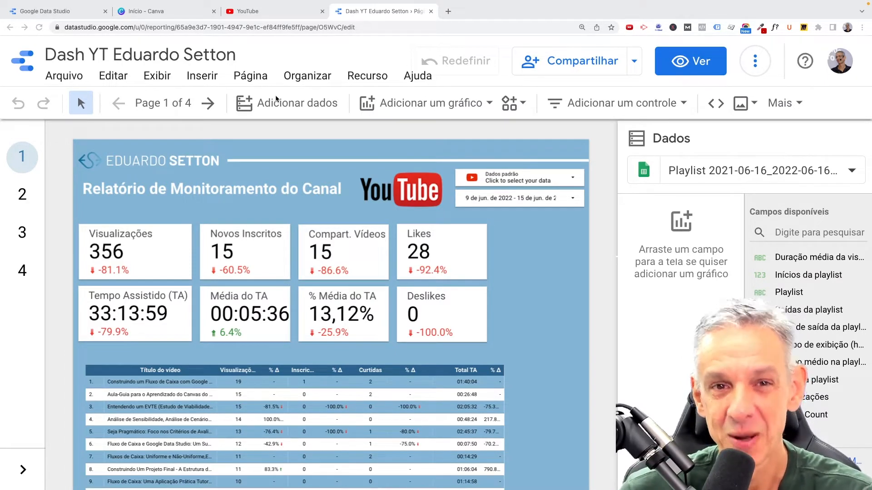
Step: Create a blank report from the Data Studio home page
left_click(55, 13)
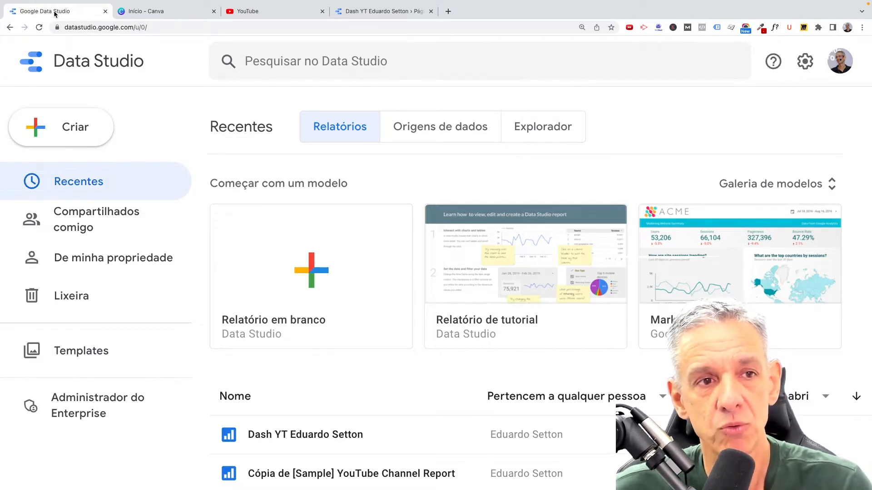
left_click(54, 13)
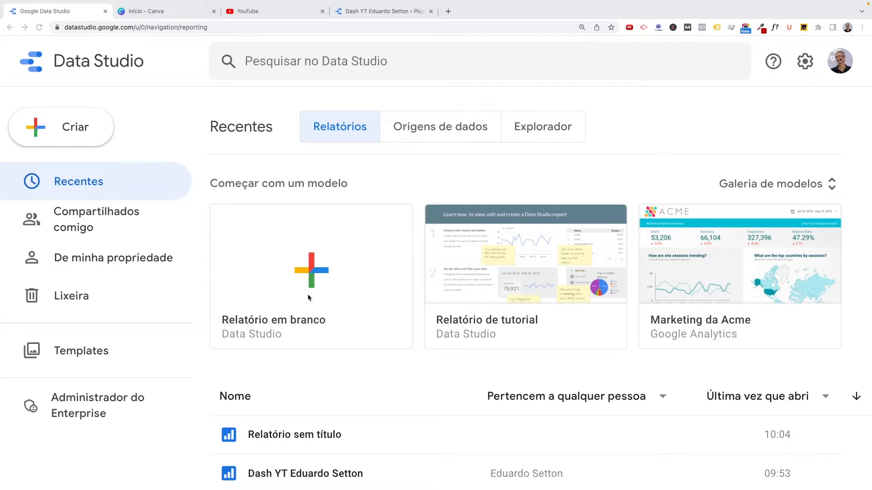
left_click(312, 274)
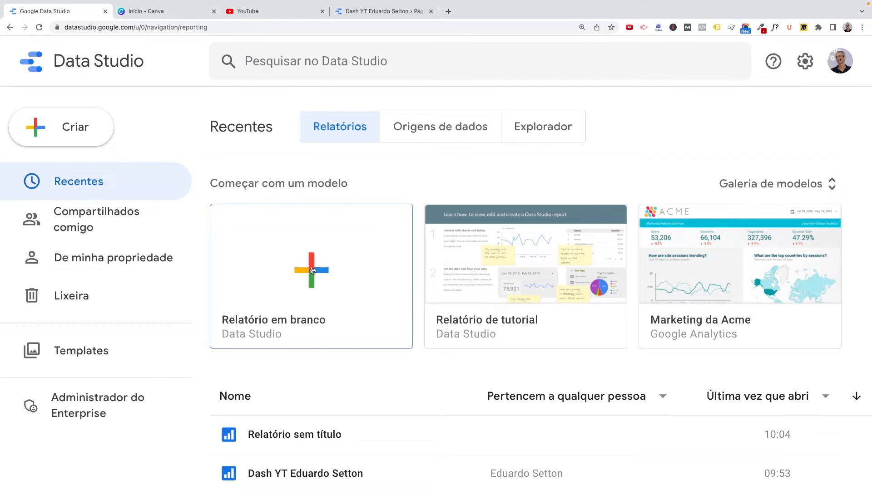
left_click(312, 271)
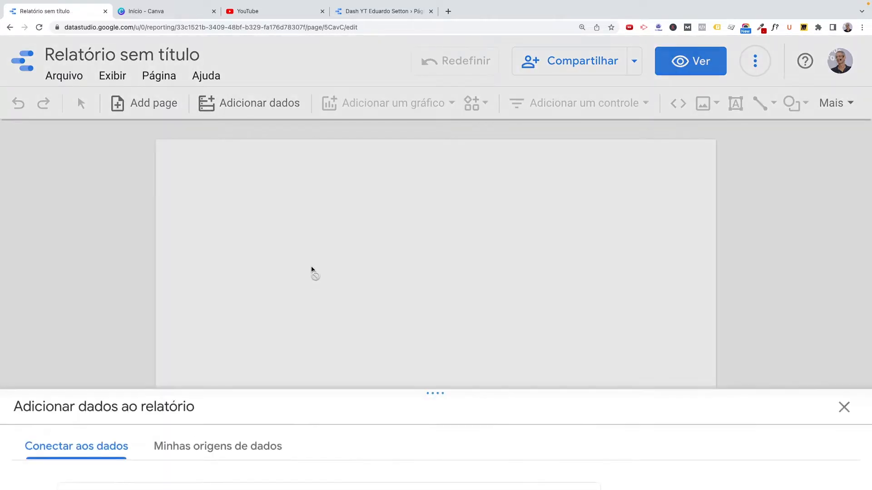
Step: Connect the report to the YouTube Analytics data source using the channel owner's account
scroll(438, 317, "down", 2)
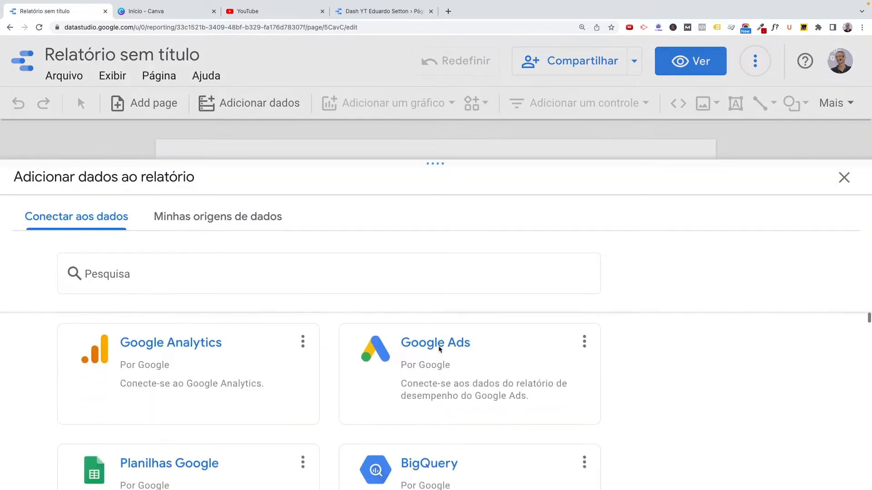
scroll(416, 338, "down", 6)
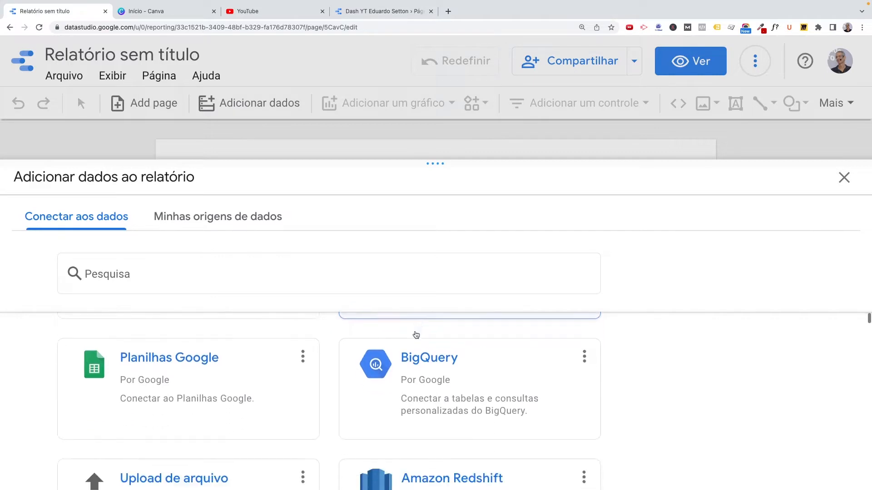
scroll(415, 335, "down", 10)
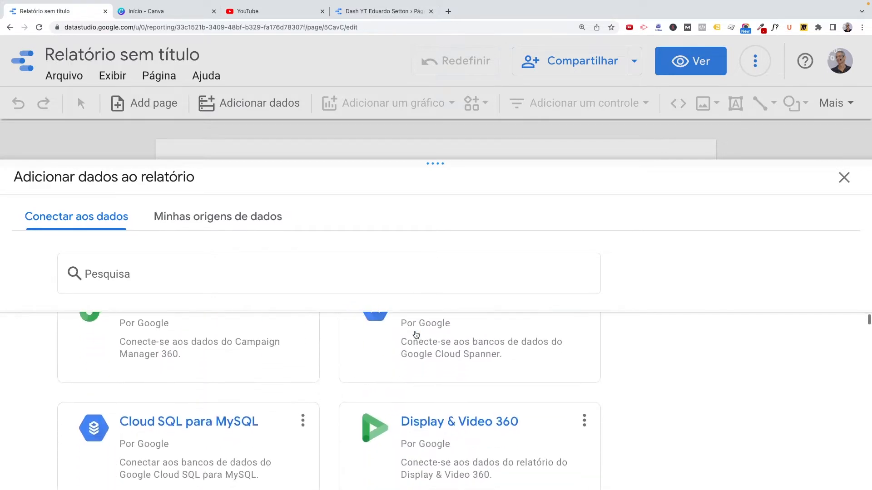
scroll(416, 335, "down", 10)
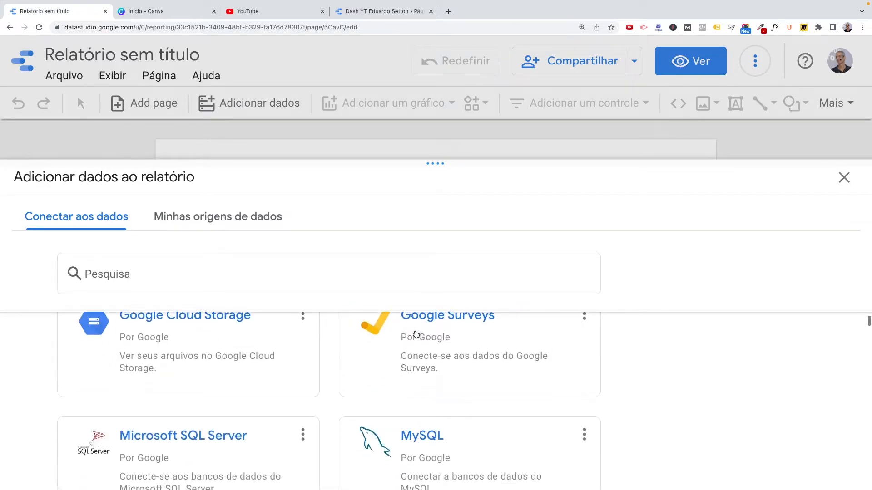
scroll(416, 336, "down", 7)
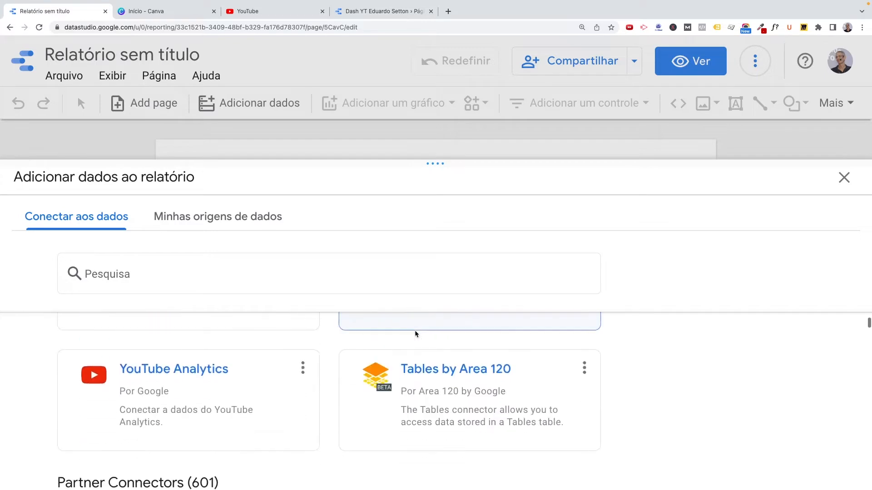
left_click(154, 386)
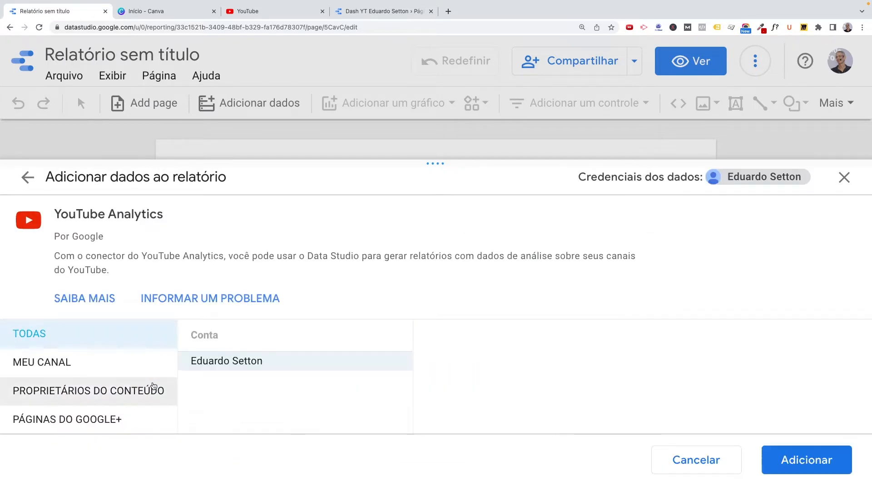
left_click(223, 363)
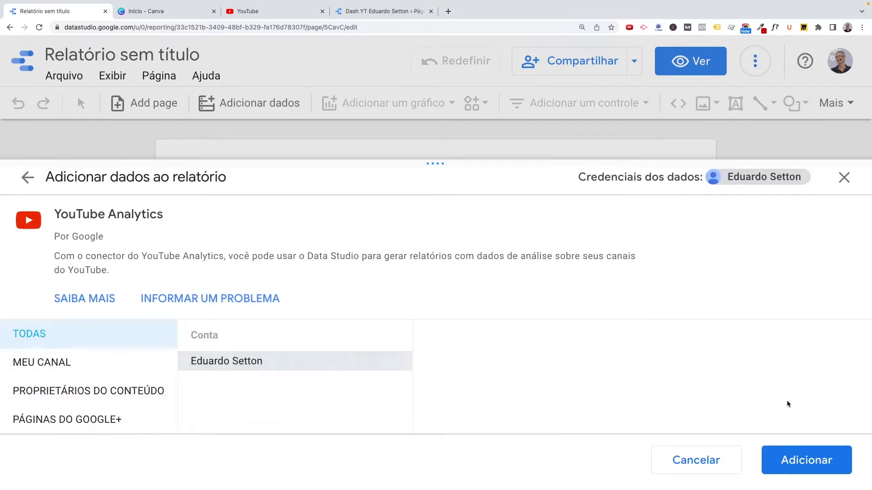
left_click(805, 461)
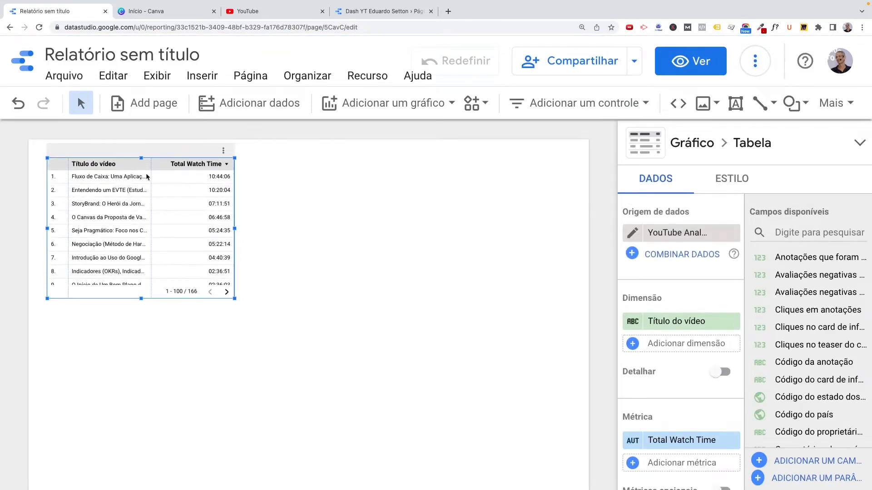
Step: Delete the default video title and Total Watch Time table from the report page
left_click_drag(164, 149, 162, 227)
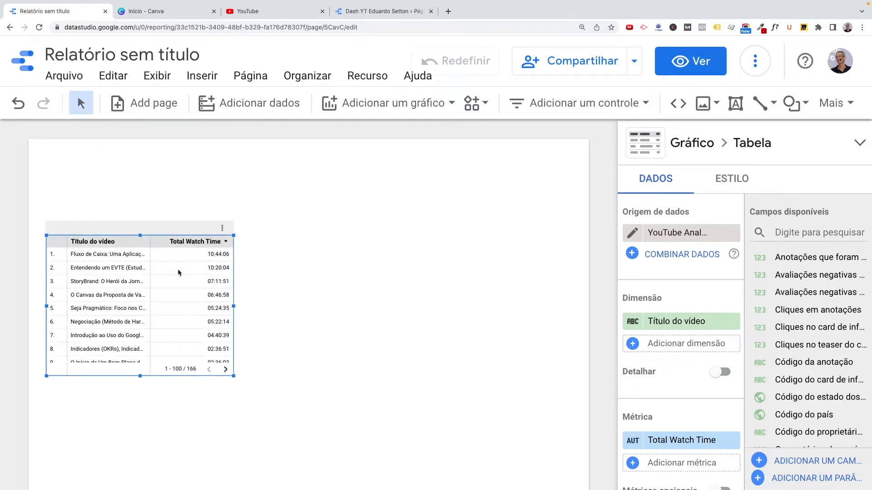
left_click_drag(154, 223, 182, 235)
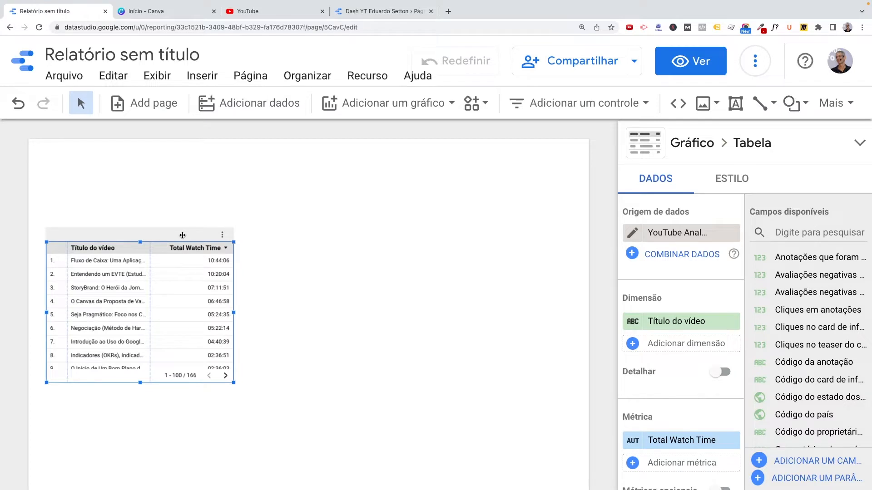
key("Delete")
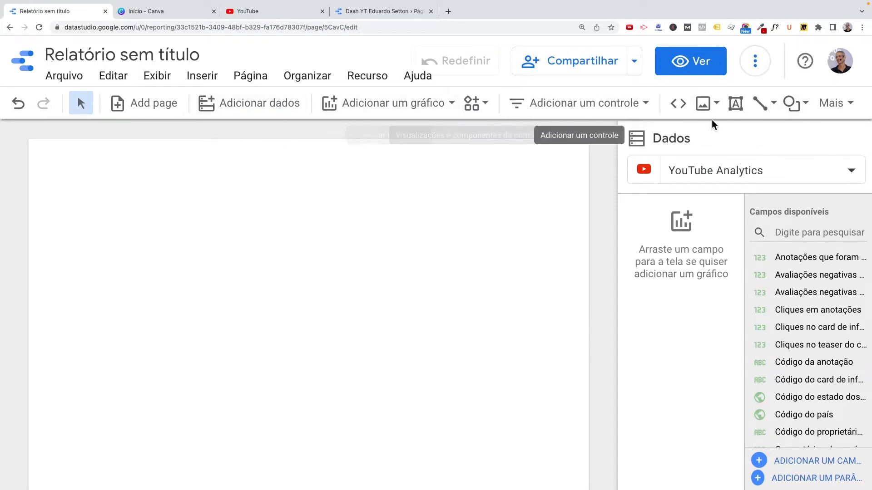
Step: Open the report's theme and layout settings
left_click(805, 104)
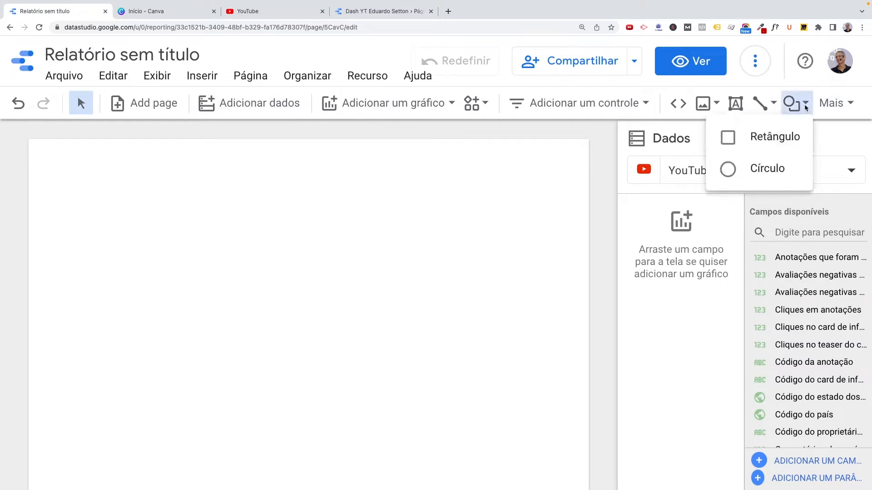
left_click(849, 108)
left_click(850, 104)
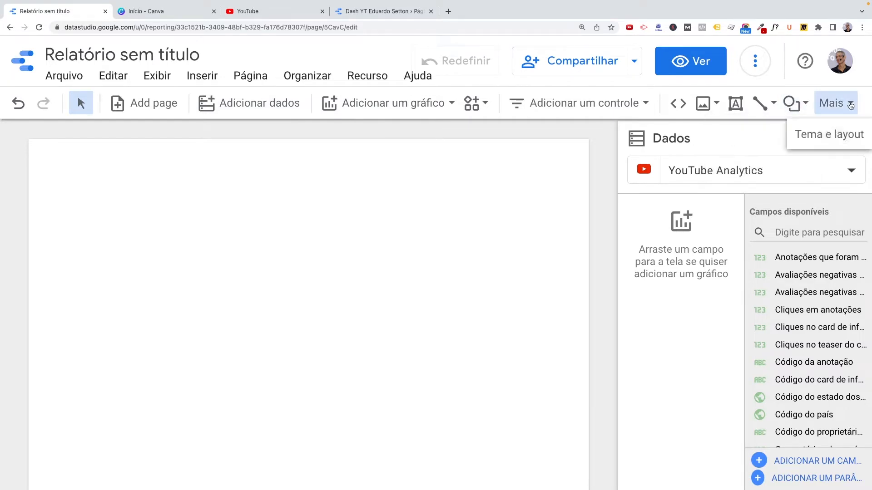
left_click(808, 137)
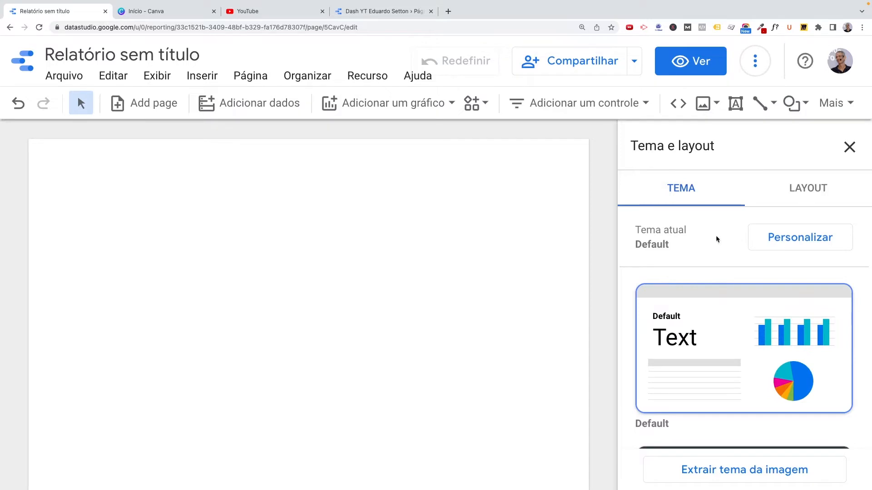
Step: Look through the preset report themes, from Default to Royalty
scroll(730, 358, "down", 5)
scroll(737, 359, "down", 8)
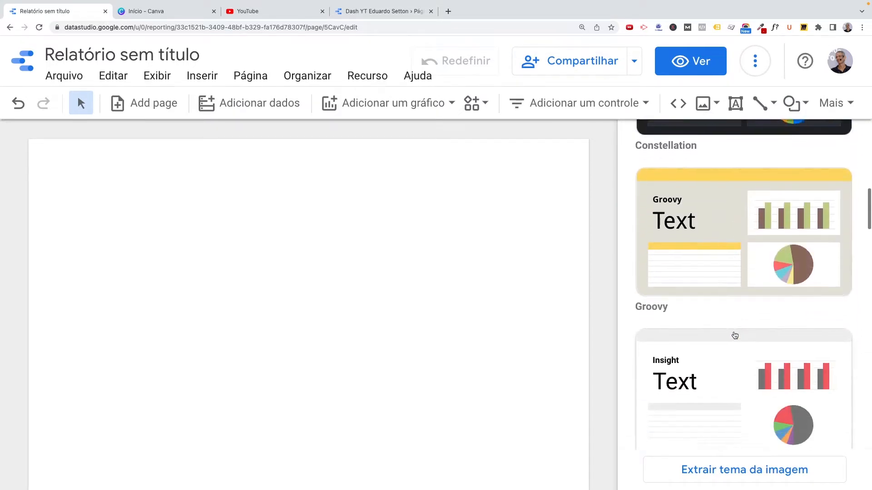
scroll(735, 336, "down", 10)
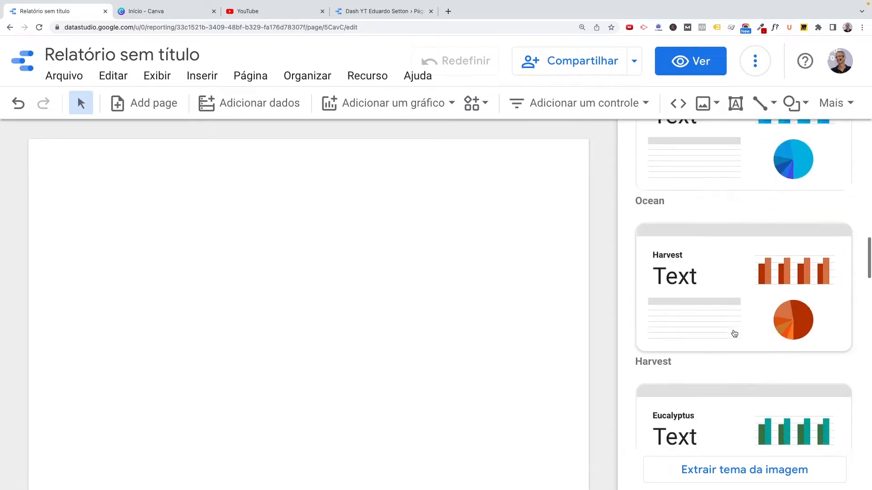
scroll(734, 333, "down", 10)
scroll(735, 334, "down", 8)
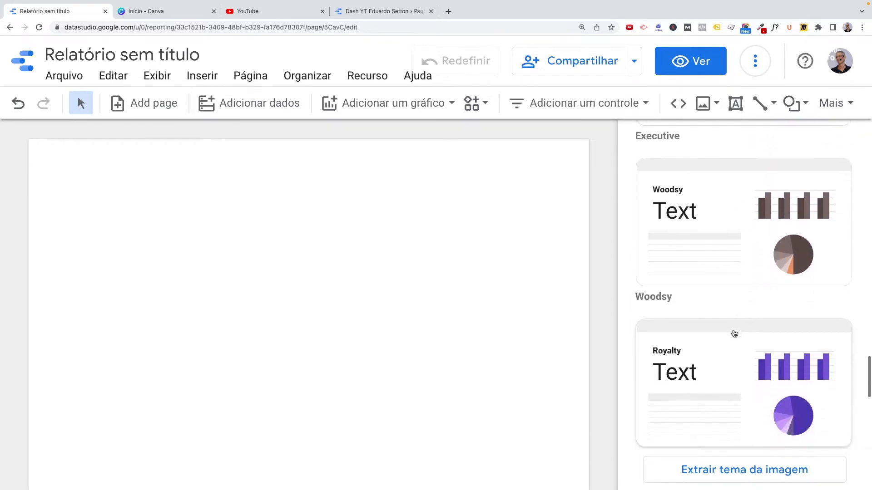
scroll(723, 300, "up", 15)
scroll(723, 300, "up", 10)
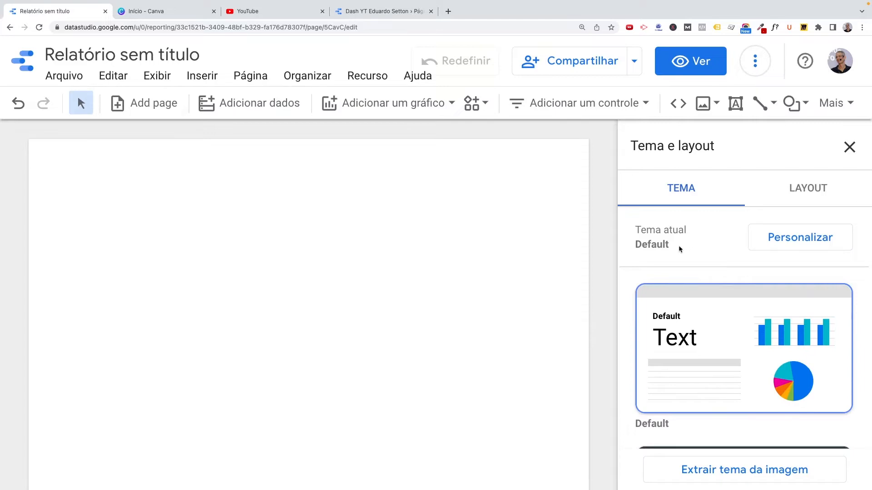
Step: Open the current theme for customization, review its background, text, chart palette and page navigation style options, and close the theme editor
left_click(769, 238)
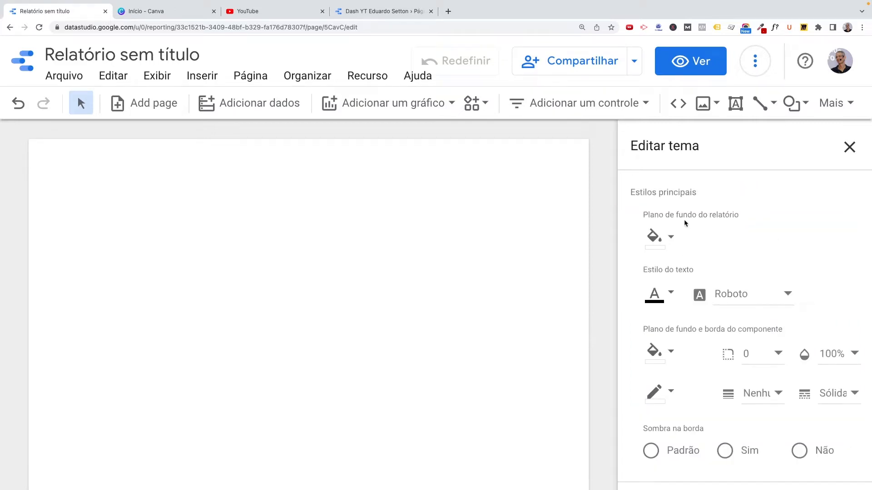
scroll(725, 281, "down", 3)
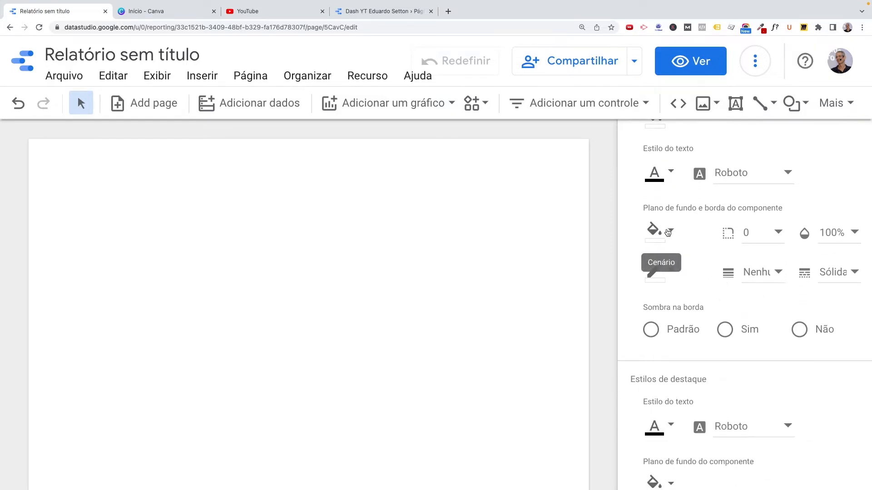
scroll(736, 282, "down", 2)
scroll(736, 296, "down", 4)
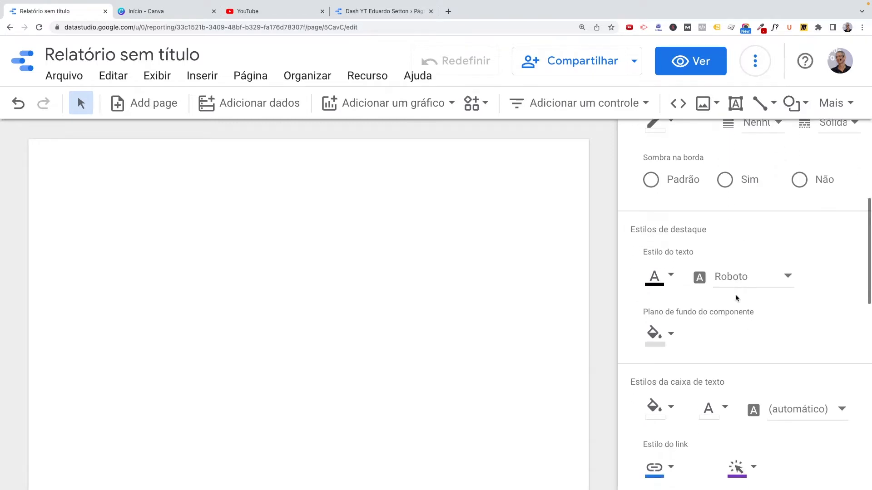
scroll(735, 293, "down", 3)
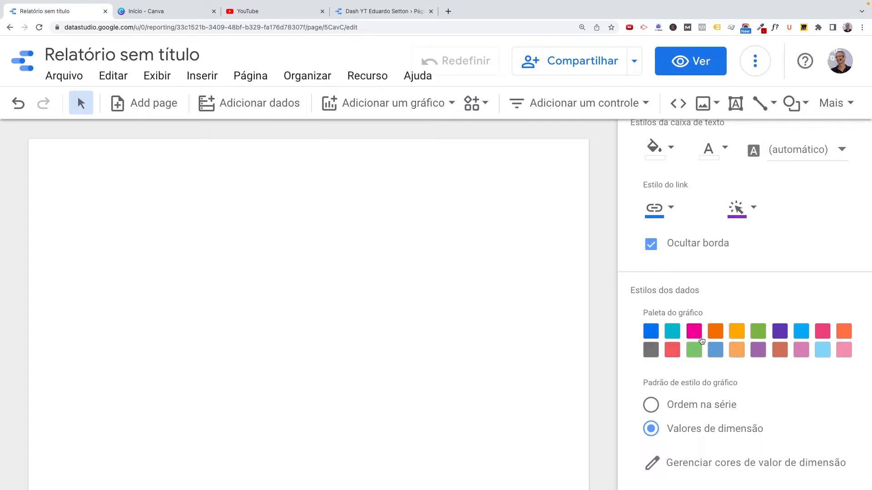
scroll(761, 341, "down", 1)
scroll(761, 341, "down", 6)
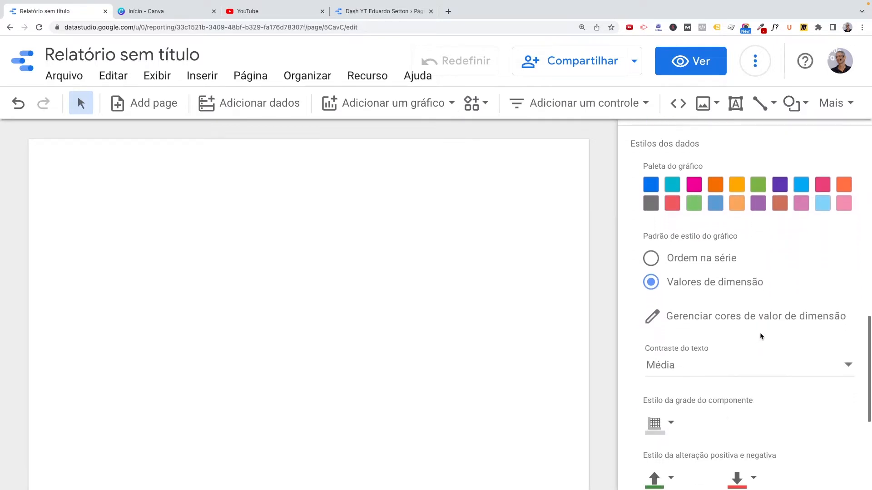
scroll(759, 327, "down", 2)
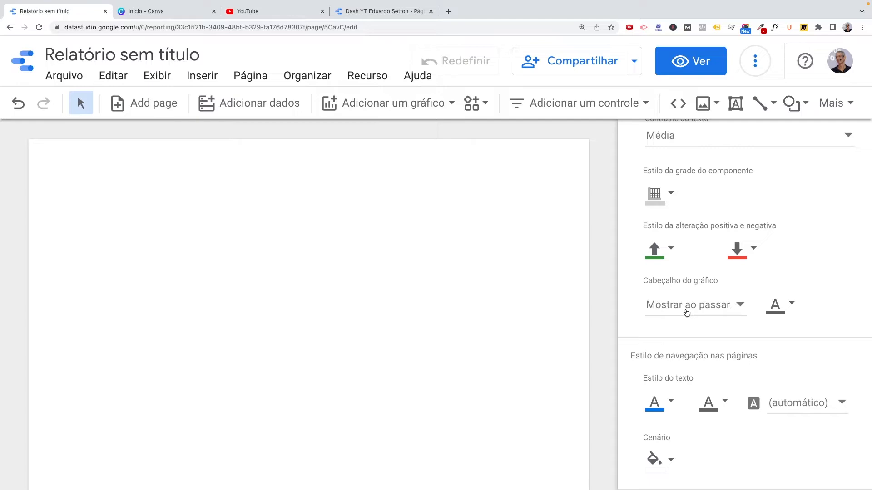
scroll(761, 290, "down", 10)
scroll(761, 291, "up", 2)
scroll(762, 290, "up", 3)
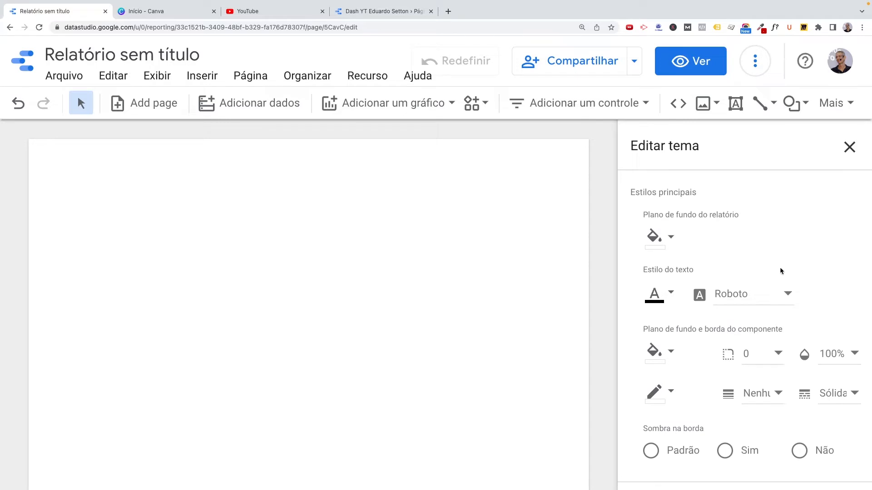
scroll(779, 269, "down", 9)
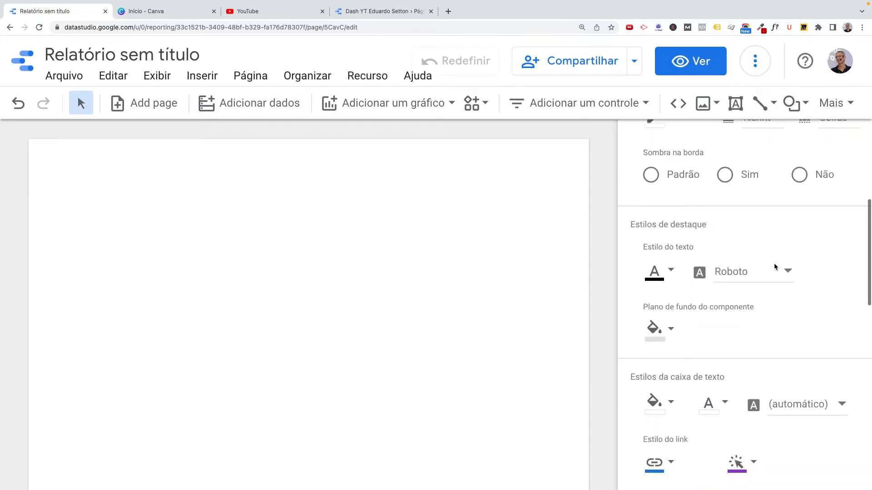
scroll(775, 267, "down", 4)
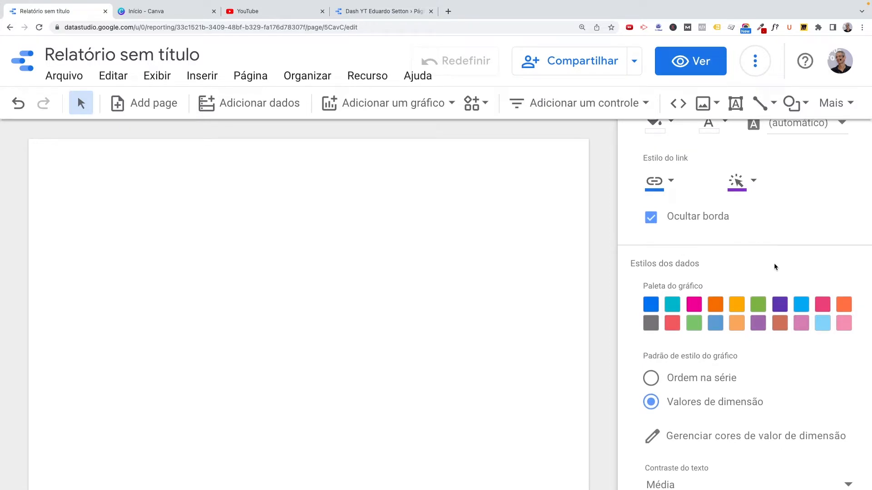
scroll(805, 220, "up", 13)
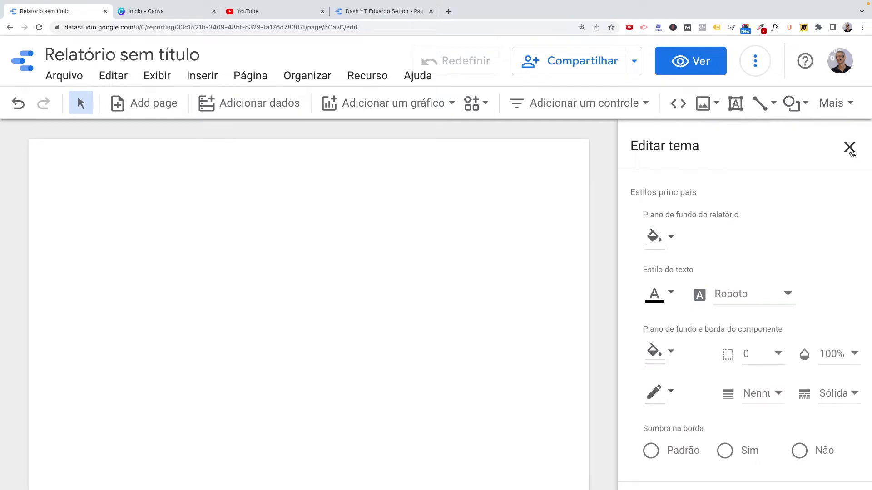
left_click(850, 148)
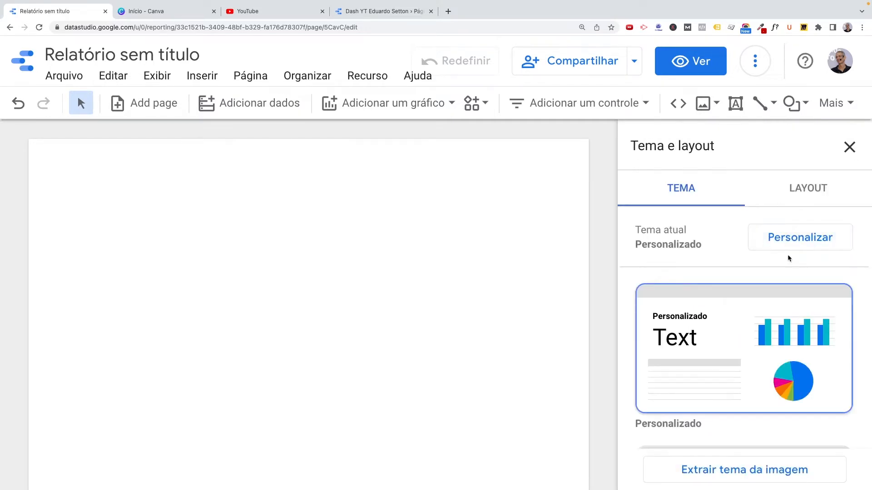
Step: Open the image options for extracting a report theme, and switch to Canva to open the brand kit
scroll(788, 254, "down", 2)
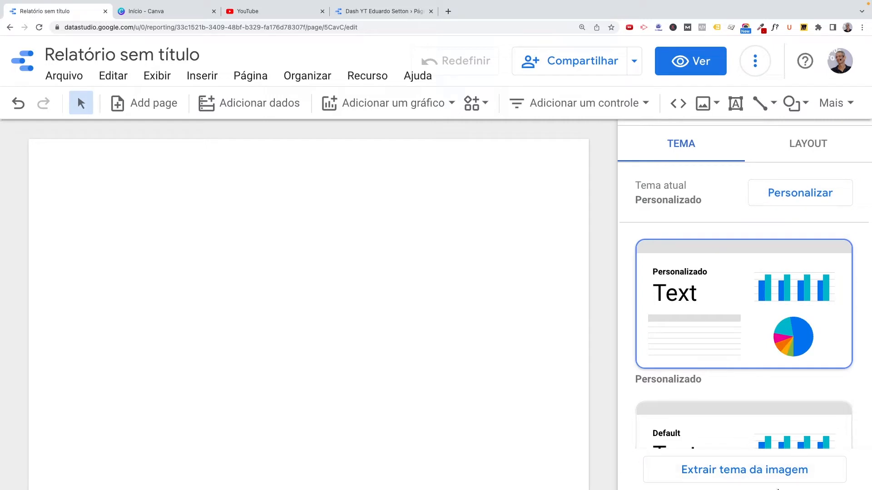
left_click(724, 475)
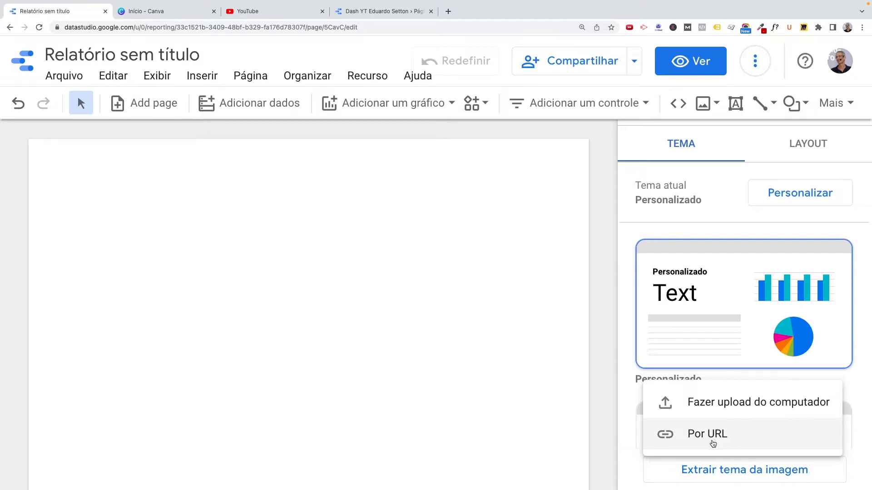
left_click(168, 13)
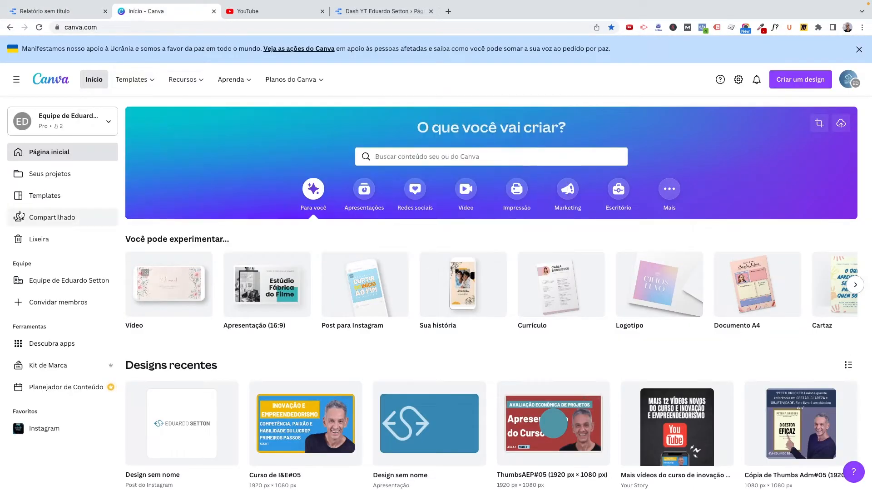
scroll(21, 215, "down", 3)
scroll(20, 215, "down", 3)
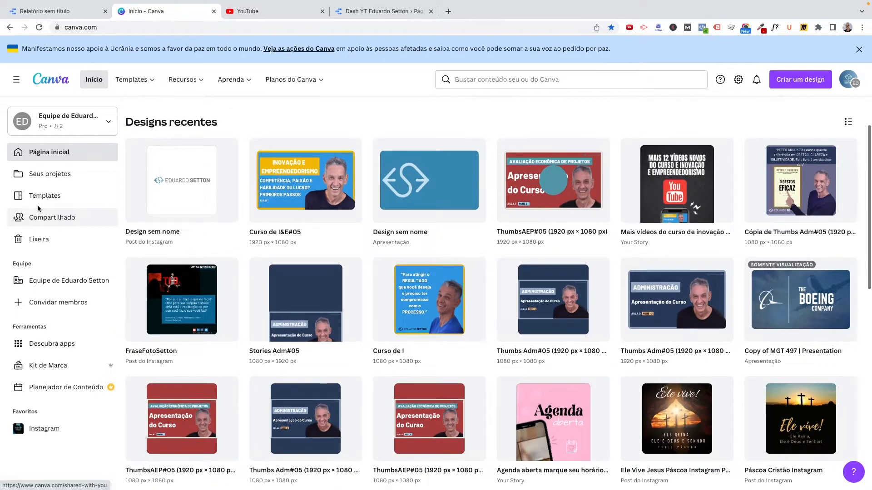
scroll(50, 350, "down", 2)
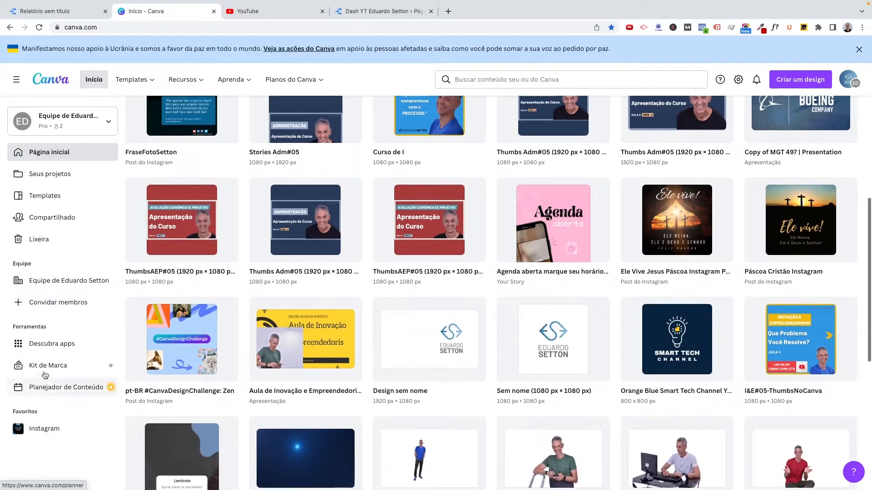
left_click(46, 368)
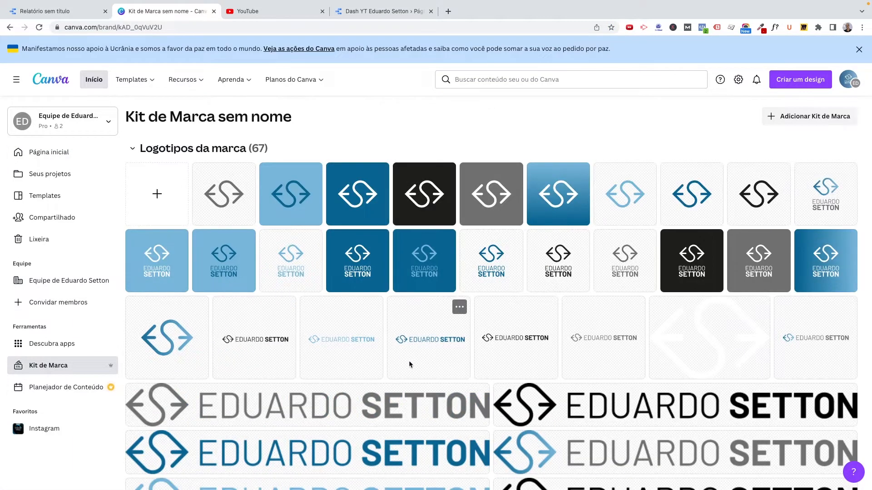
Step: Capture a screenshot of the two blue swatches and the grey swatch in the first brand colour palette
scroll(408, 361, "down", 2)
scroll(408, 361, "down", 8)
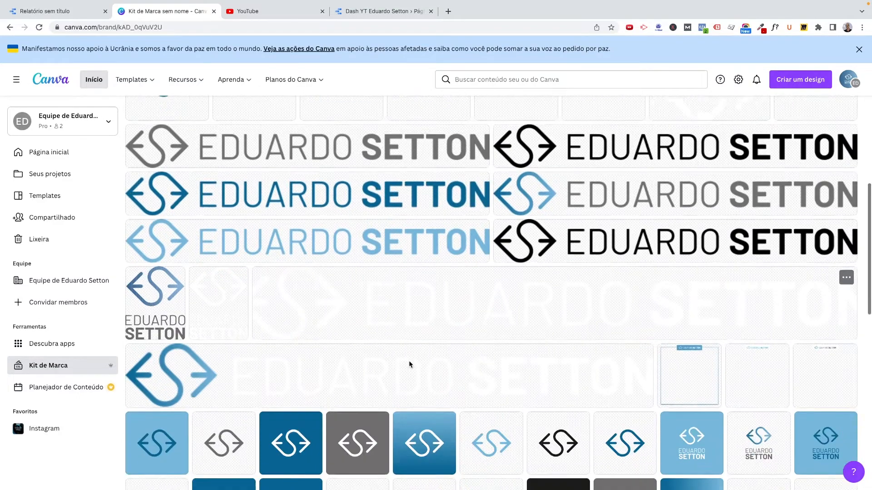
scroll(404, 357, "down", 4)
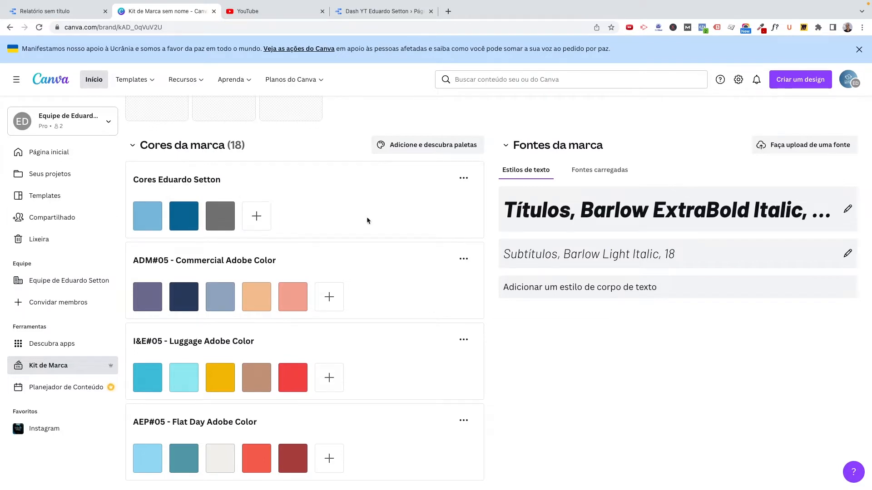
key("super+shift+4")
left_click_drag(131, 199, 240, 235)
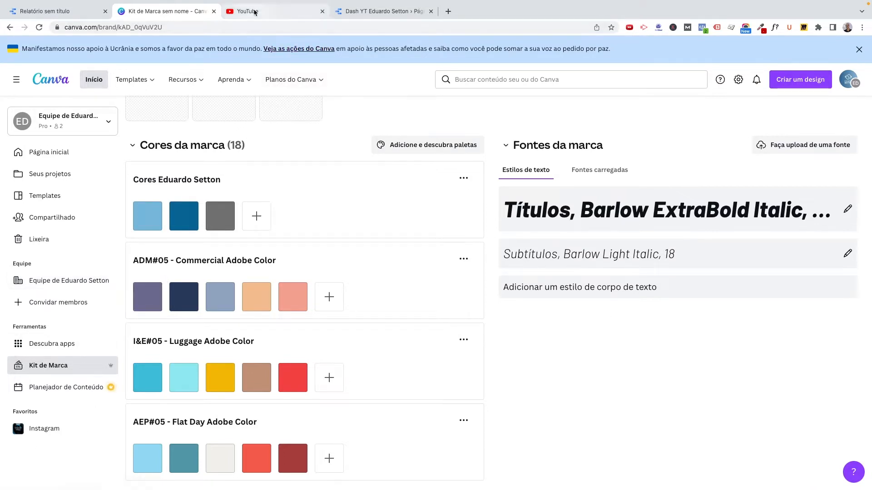
Step: Extract a report theme from the desktop image Screen Shot 2022-06-16 at 10.09.36 and apply the generated theme with the light blue background
left_click(65, 12)
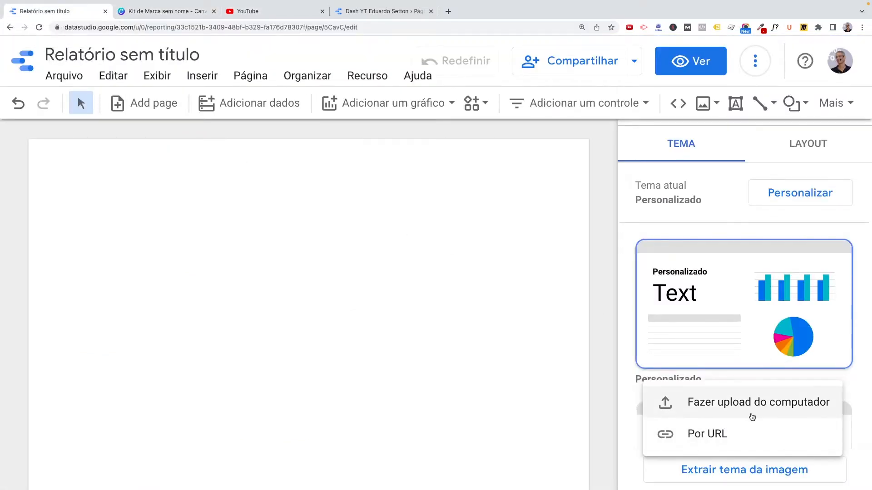
left_click(720, 405)
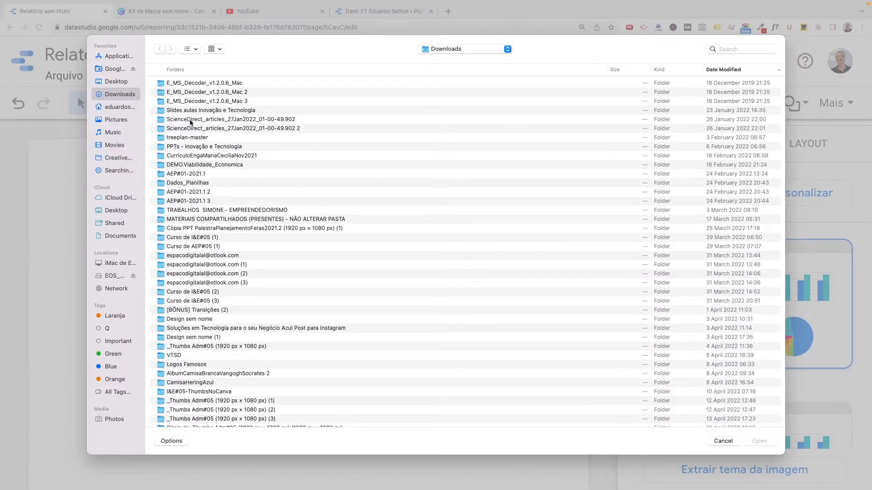
left_click_drag(1, 186, 410, 201)
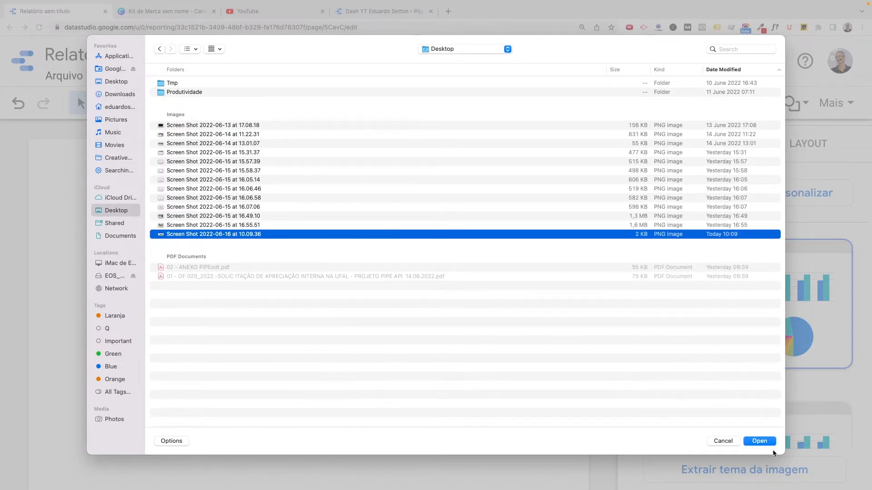
left_click(759, 442)
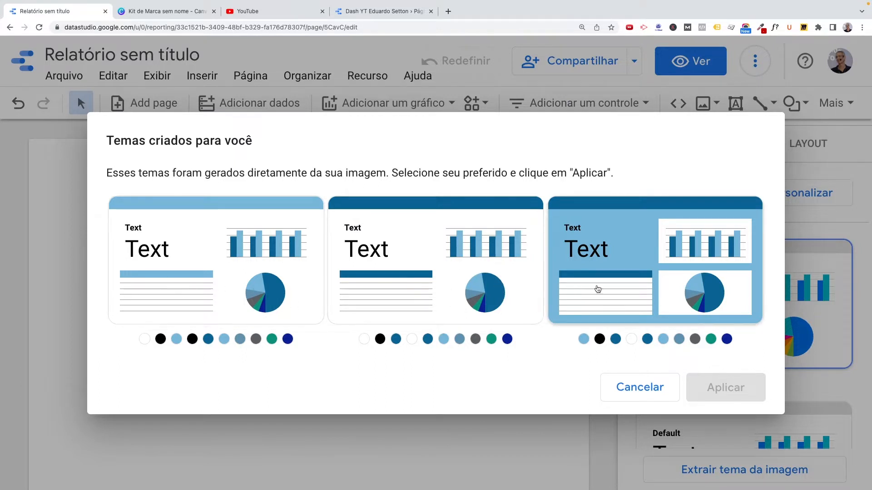
left_click(628, 231)
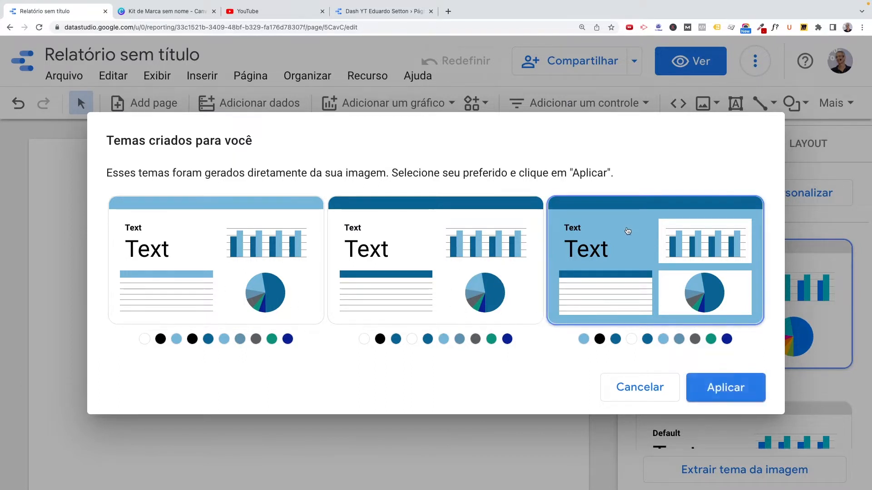
left_click(727, 391)
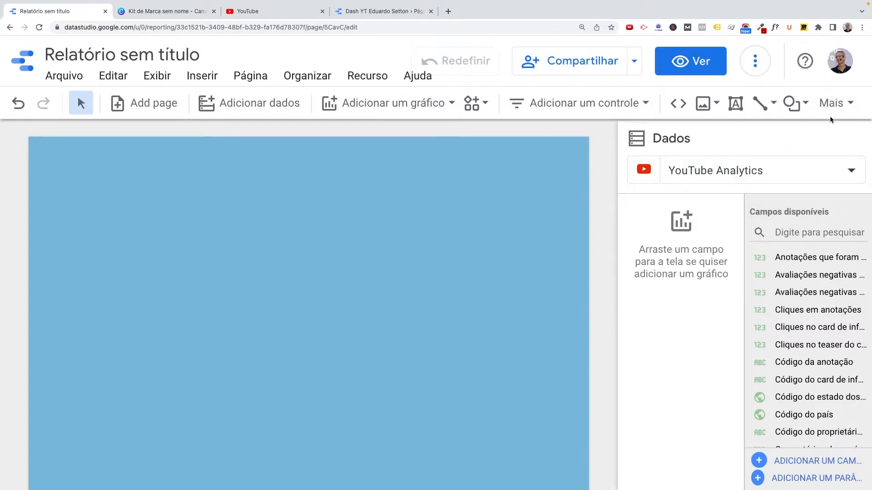
Step: Rename the untitled report to "Dashboard YT" followed by the channel owner's full name
left_click(850, 105)
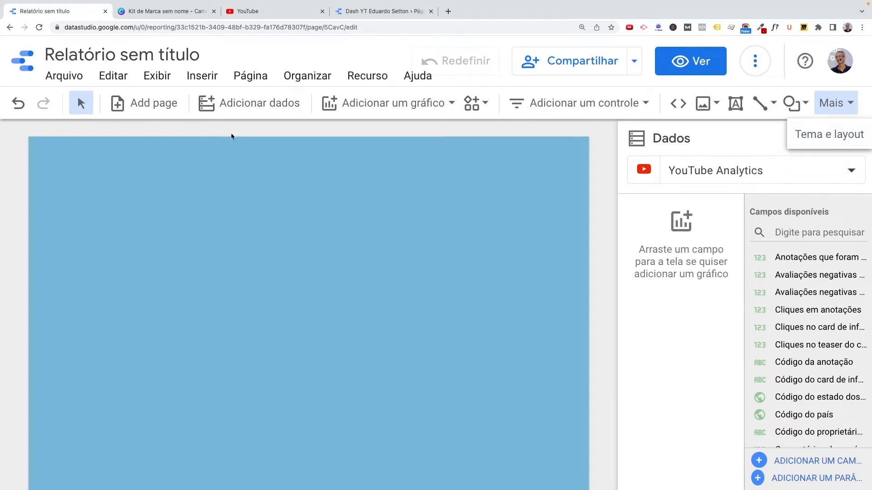
left_click(177, 55)
double_click(177, 55)
left_click(154, 54)
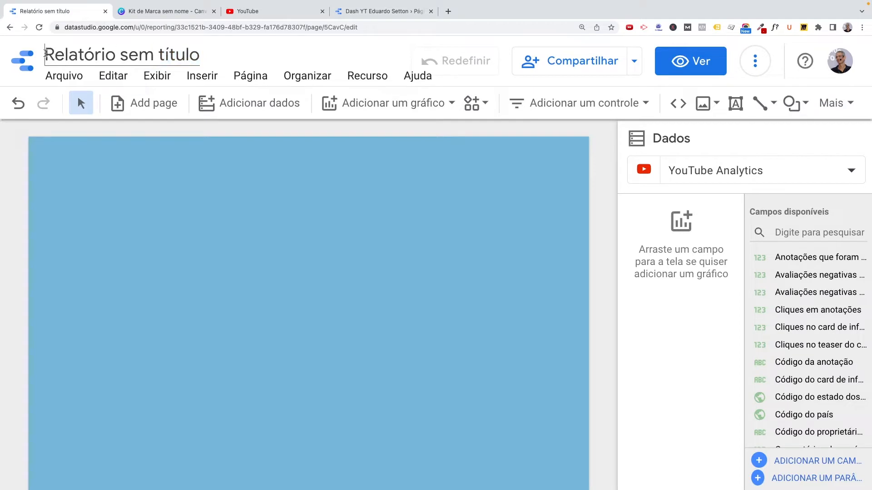
left_click_drag(45, 53, 177, 50)
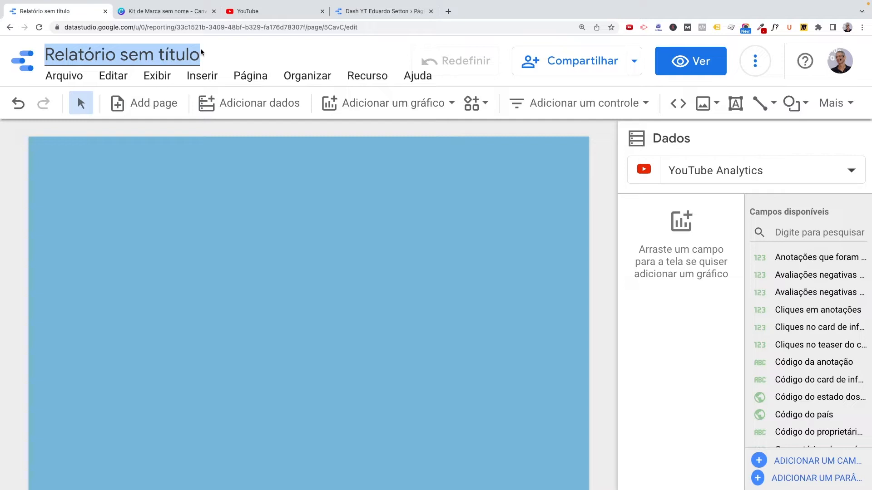
type("Dashboard")
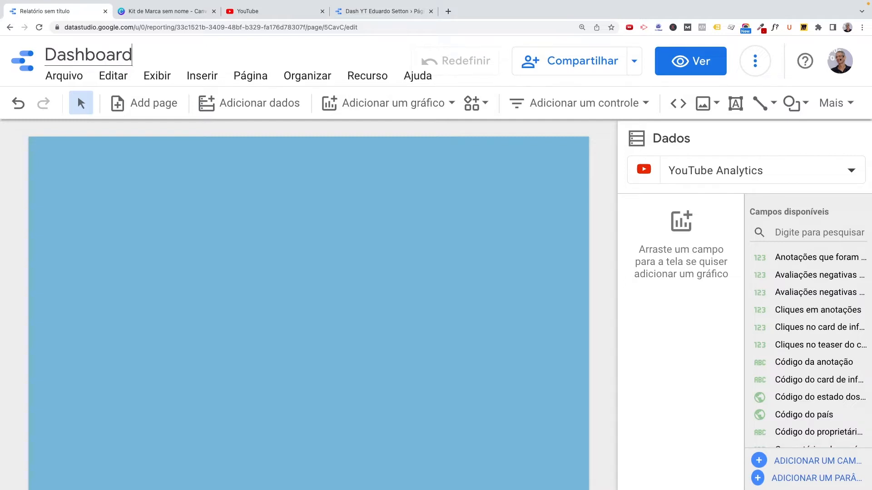
type(" Y")
key("BackSpace")
type("YT Edia")
key("BackSpace")
key("BackSpace")
type("uardo Setton")
left_click(217, 217)
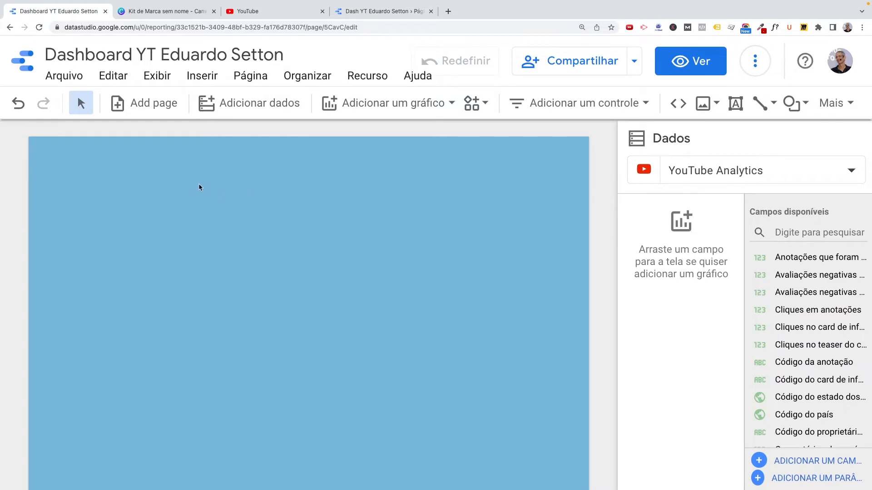
Step: Look at the existing channel monitoring dashboard in its open browser tab as a reference
scroll(377, 273, "down", 3)
scroll(377, 272, "up", 3)
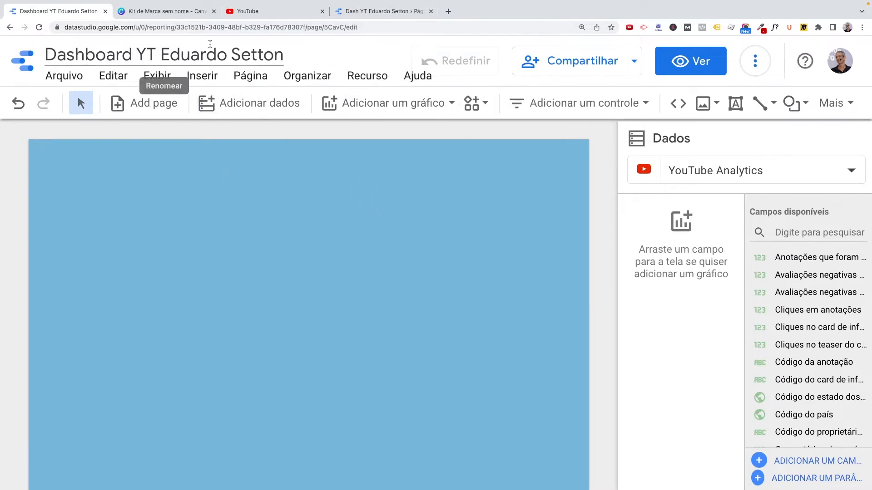
left_click(362, 13)
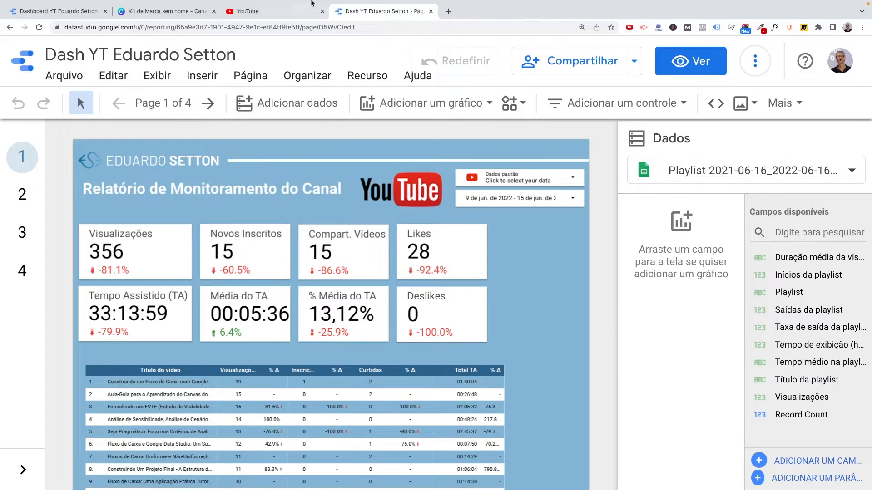
Step: Search the web for Google Data Studio in a new browser tab and open the Data Studio home page
left_click(447, 11)
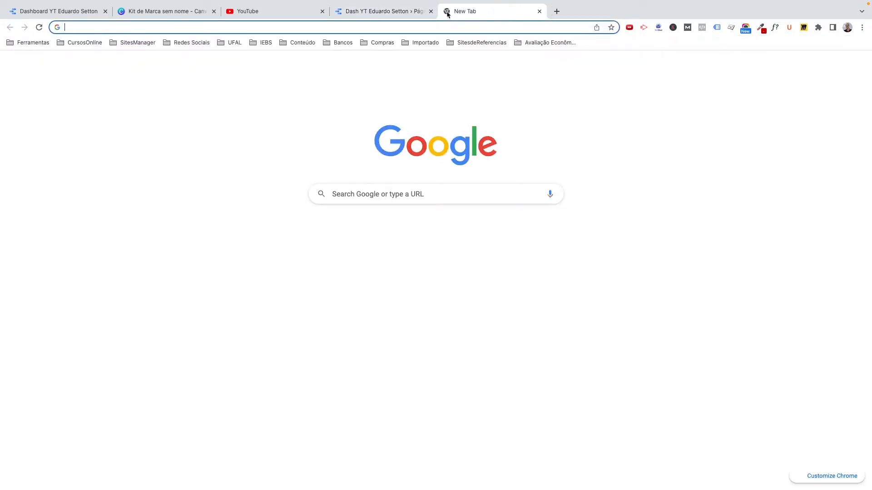
left_click(297, 27)
type("goog")
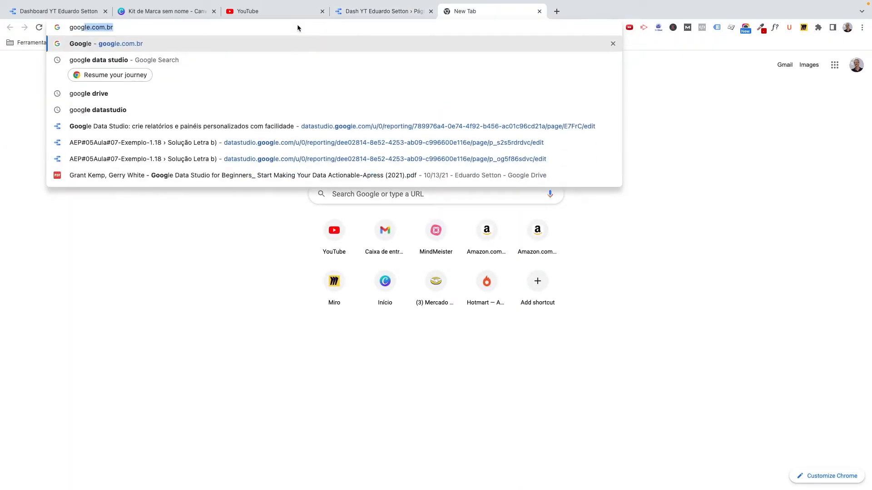
type("gle data")
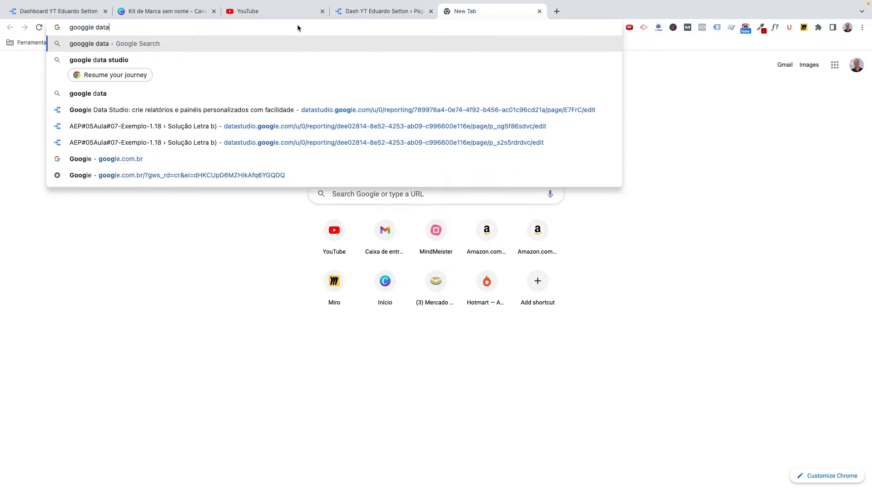
type("studio")
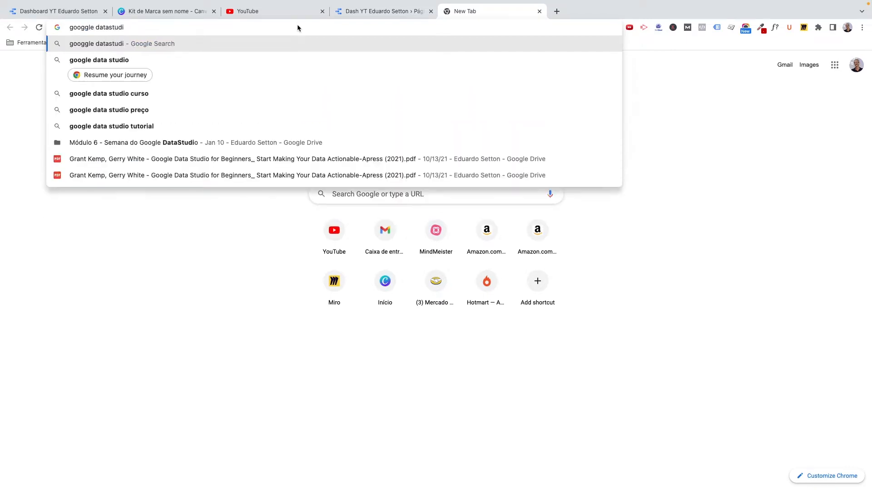
key("Return")
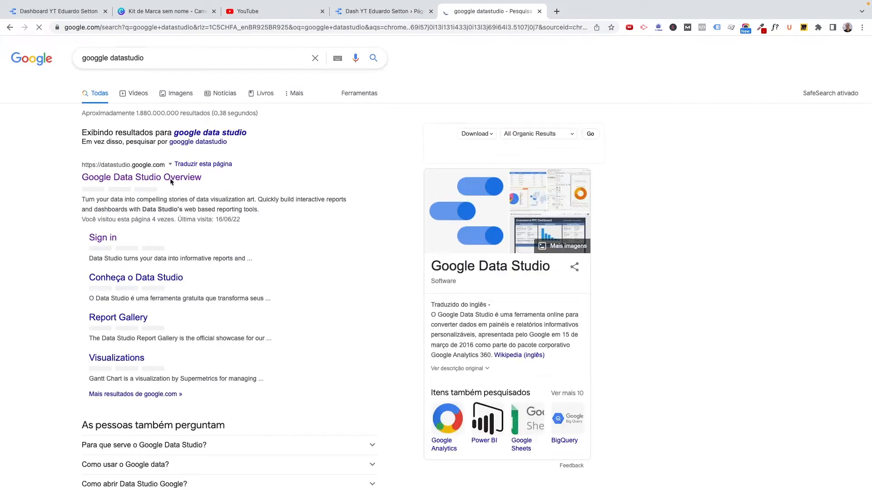
left_click(171, 177)
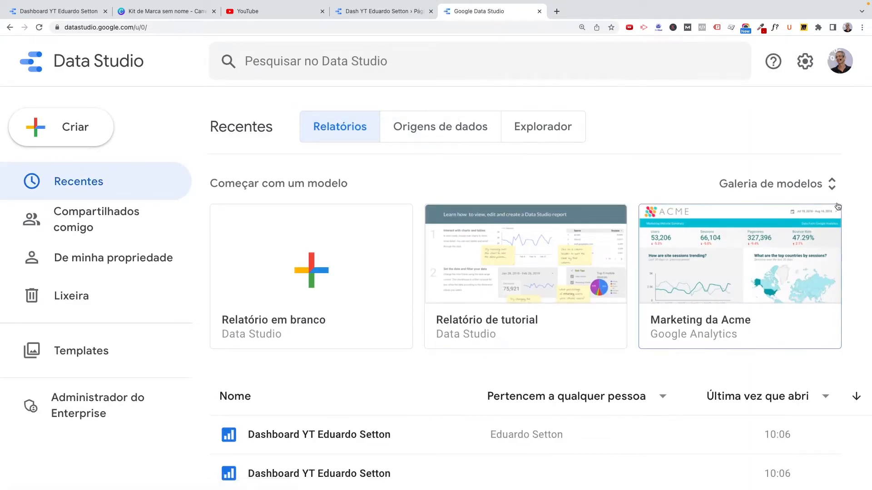
Step: Open the YouTube Channel Report template from the YouTube Analytics section of the template gallery
left_click(832, 190)
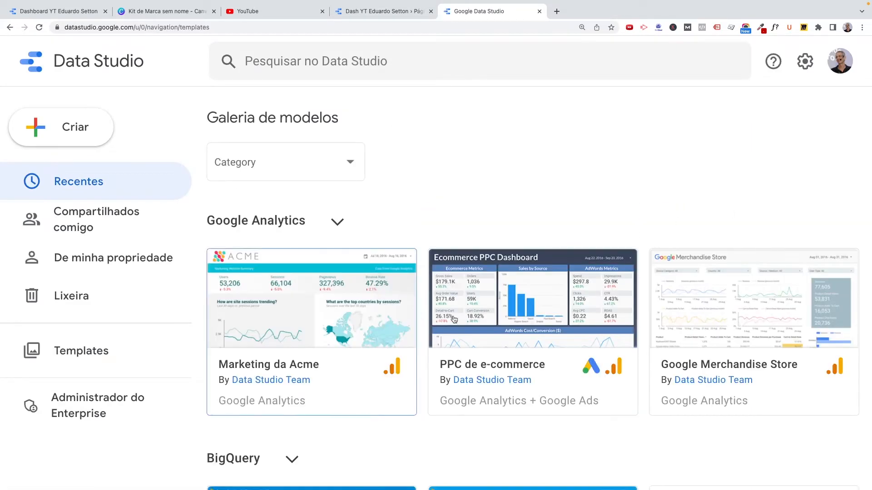
scroll(490, 327, "down", 4)
scroll(490, 327, "down", 12)
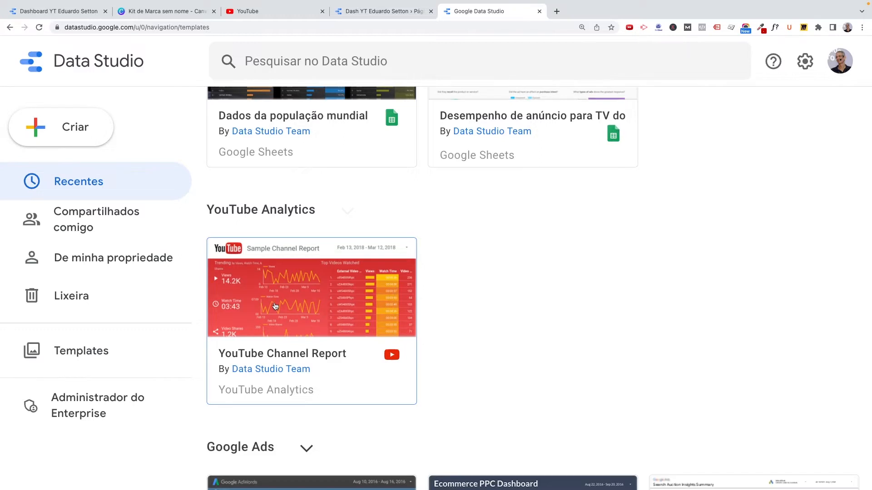
left_click(275, 306)
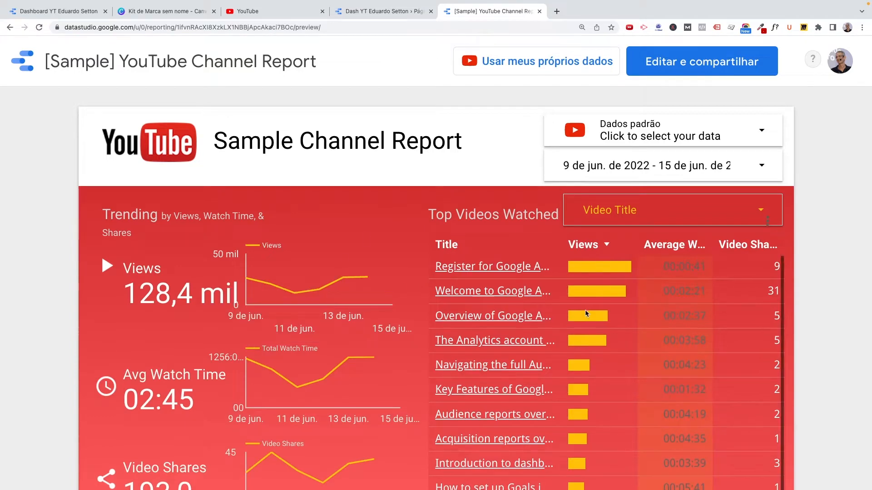
Step: Look through the sample YouTube Channel Report from its header to the country and state maps
scroll(295, 264, "down", 4)
scroll(375, 278, "down", 10)
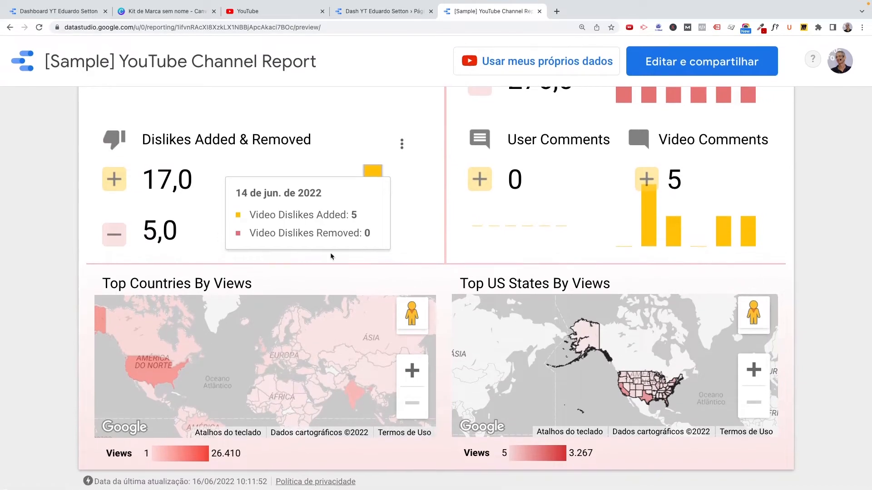
scroll(431, 228, "up", 6)
scroll(432, 228, "up", 8)
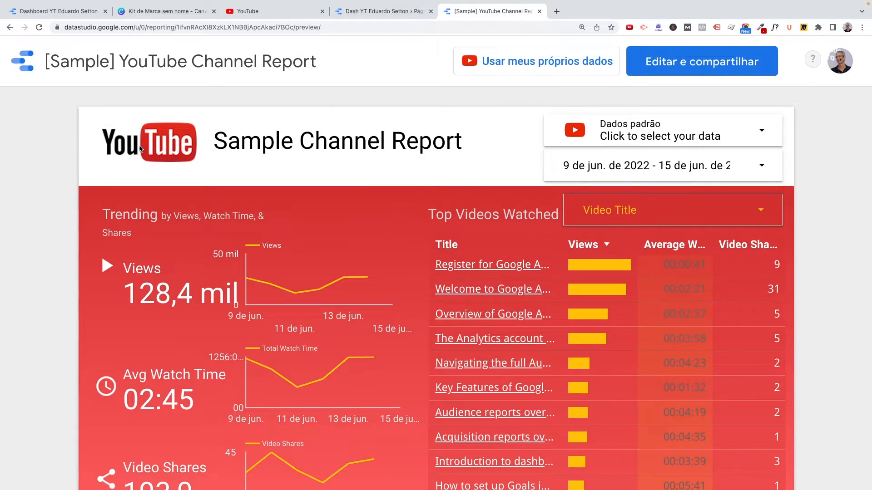
Step: Open an editable copy of the sample report and copy its YouTube logo, title text and date range control
left_click(691, 67)
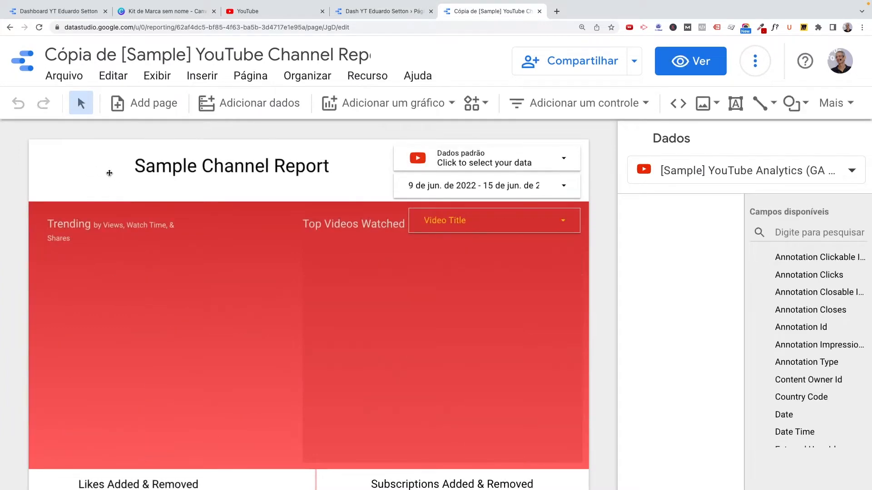
left_click(98, 164)
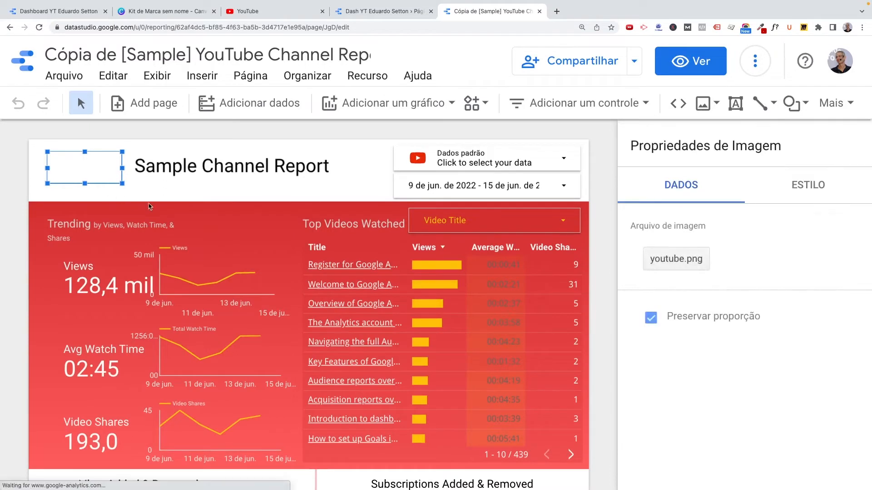
left_click(169, 168, "shift")
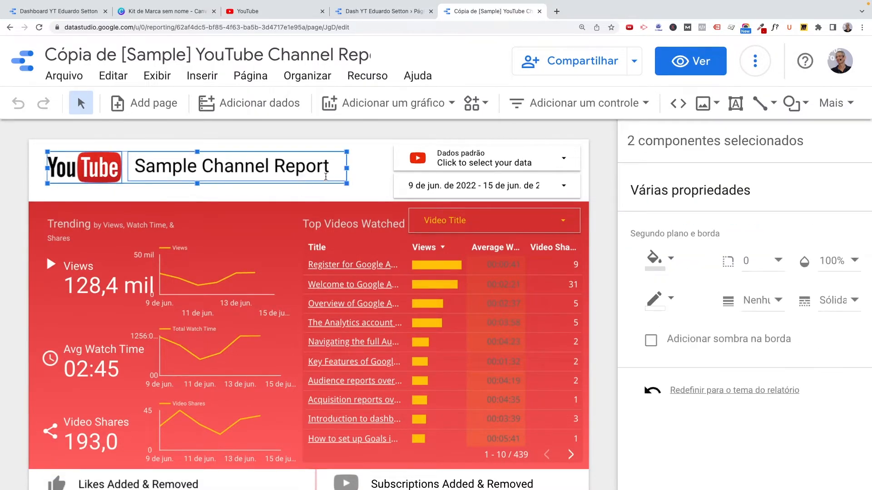
left_click(445, 196, "shift")
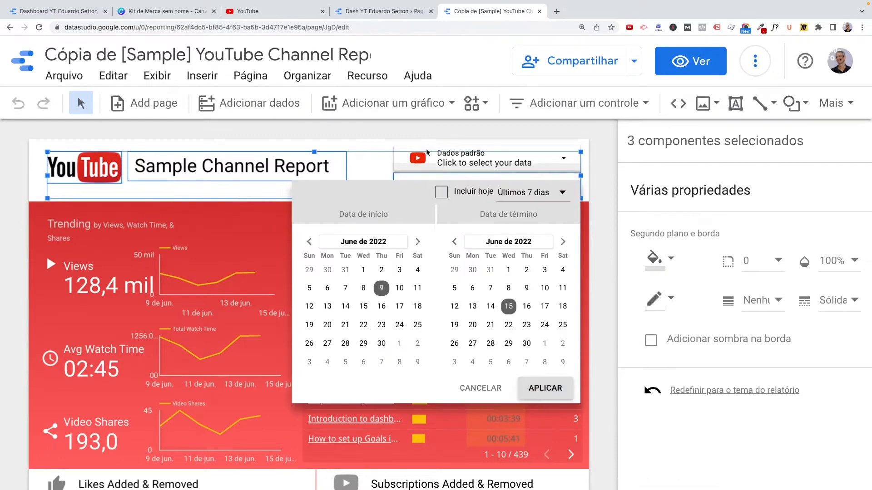
left_click(422, 148)
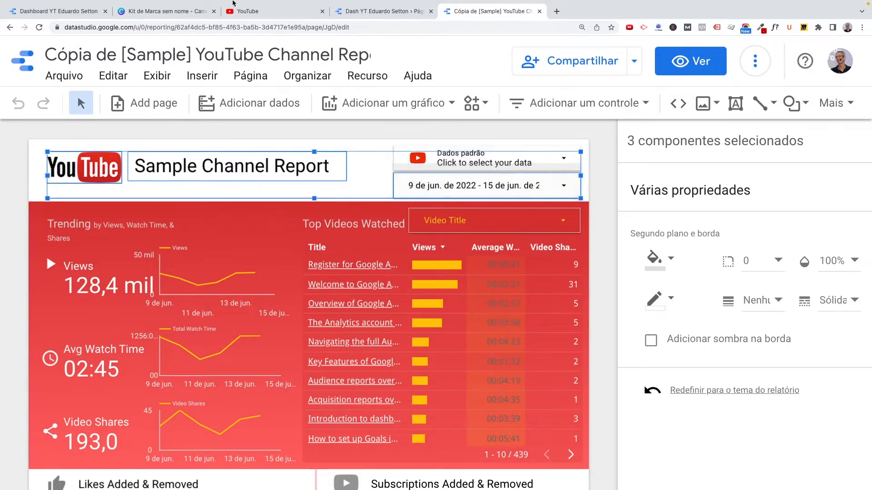
Step: Paste the copied components into the new dashboard and move the date range control to the page's upper-right corner
left_click(78, 12)
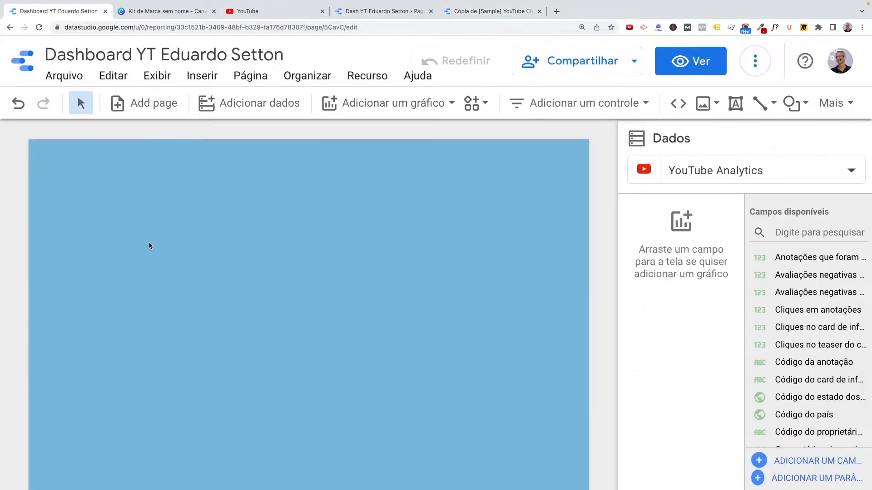
key("ctrl+v")
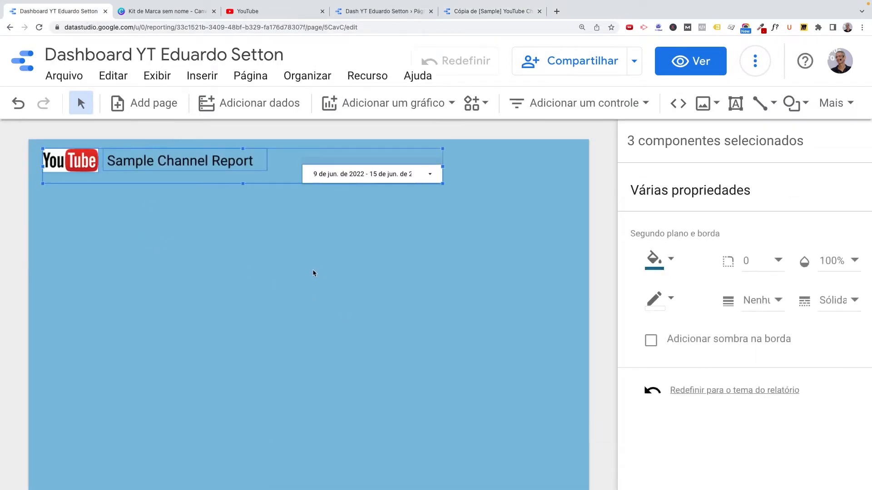
left_click(432, 205)
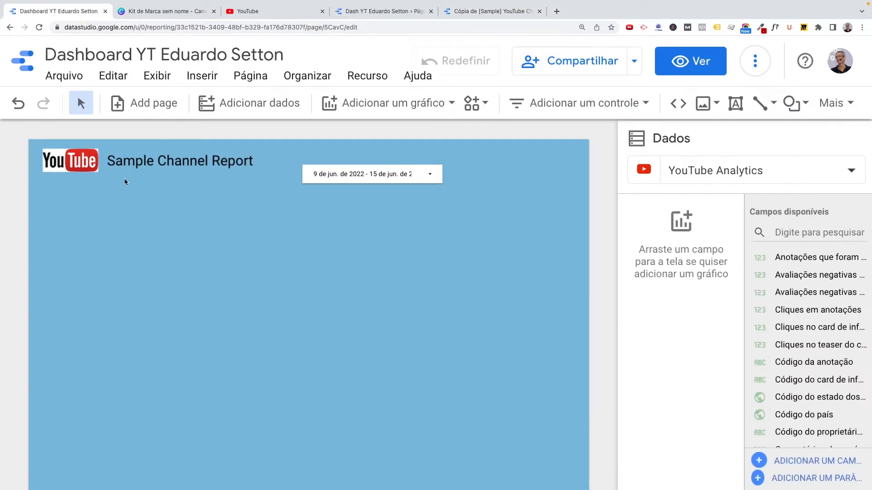
left_click(79, 166)
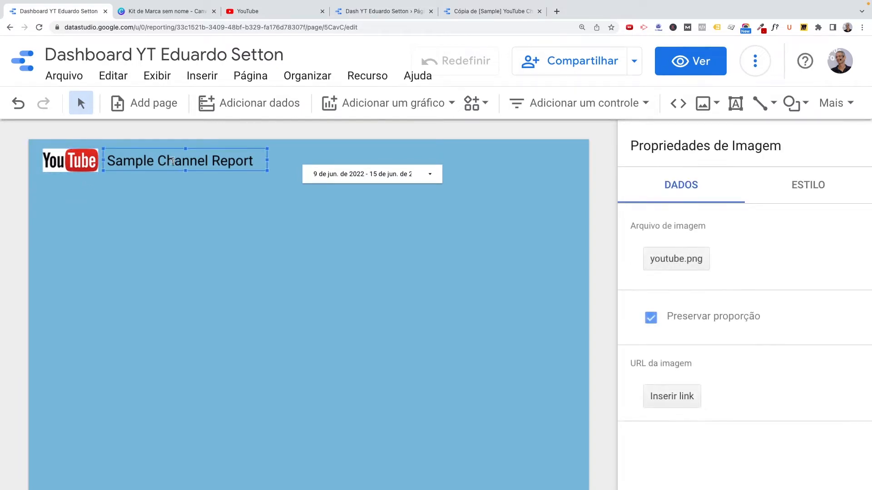
left_click_drag(327, 180, 467, 184)
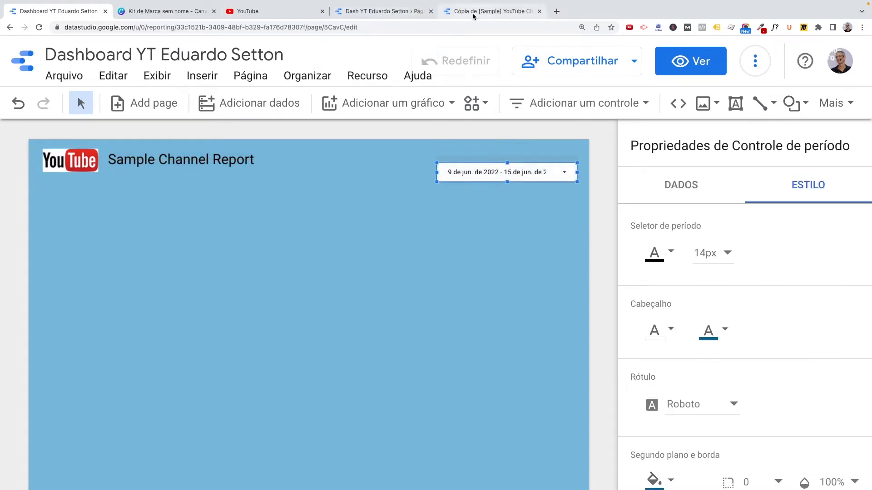
Step: Copy the data control from the sample report copy into the new dashboard, placing it directly above the date range control
left_click(417, 17)
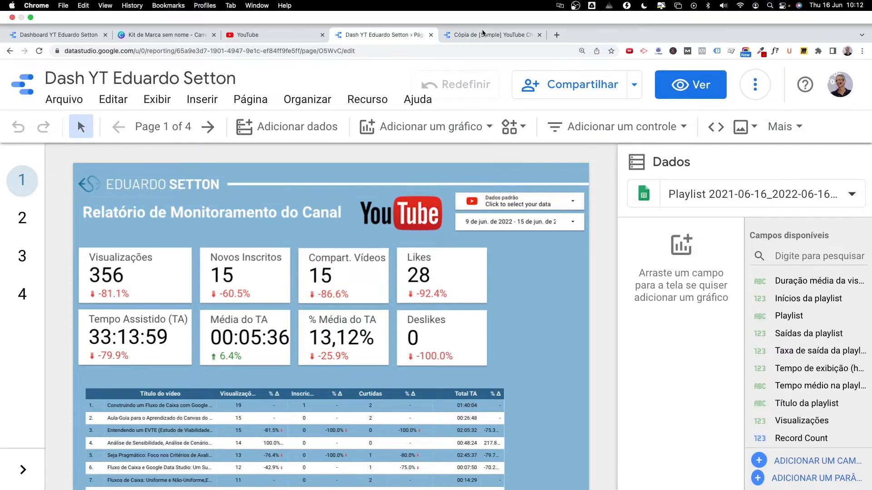
left_click(483, 35)
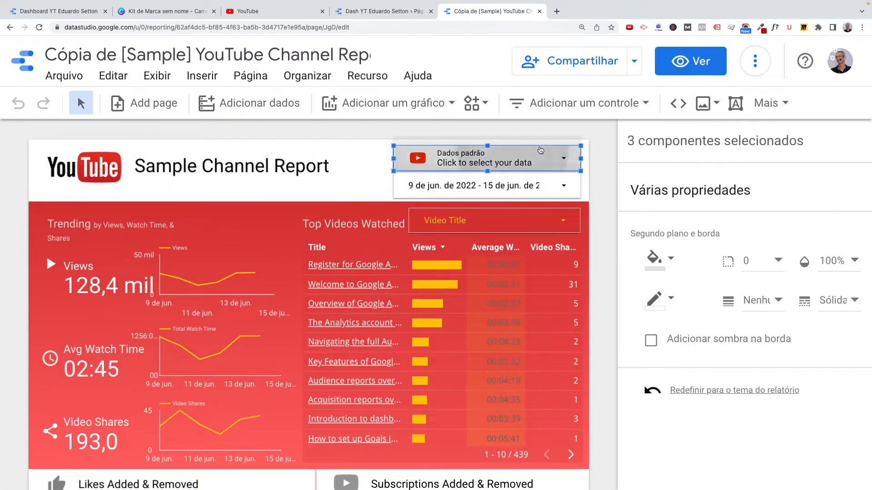
left_click(540, 150)
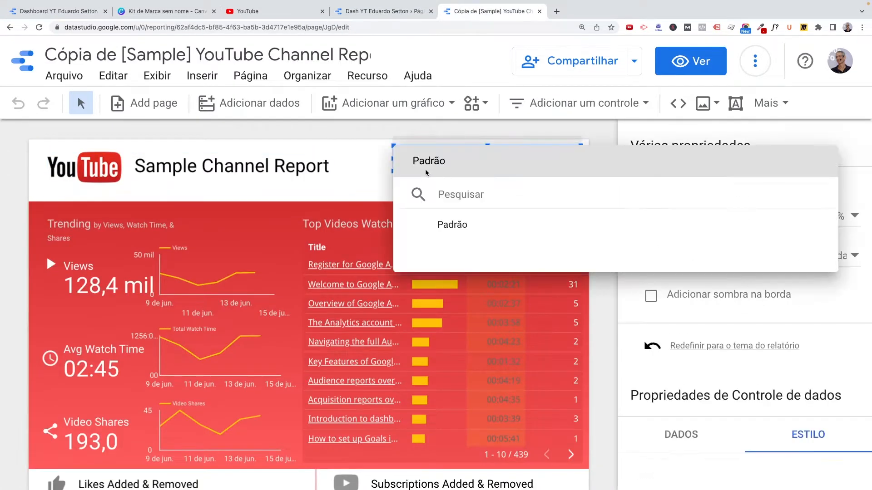
left_click(356, 132)
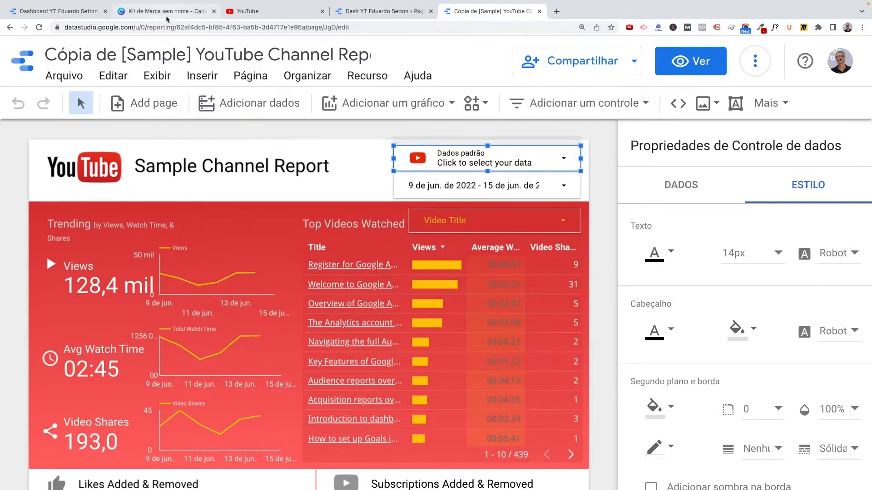
left_click(198, 14)
left_click(247, 11)
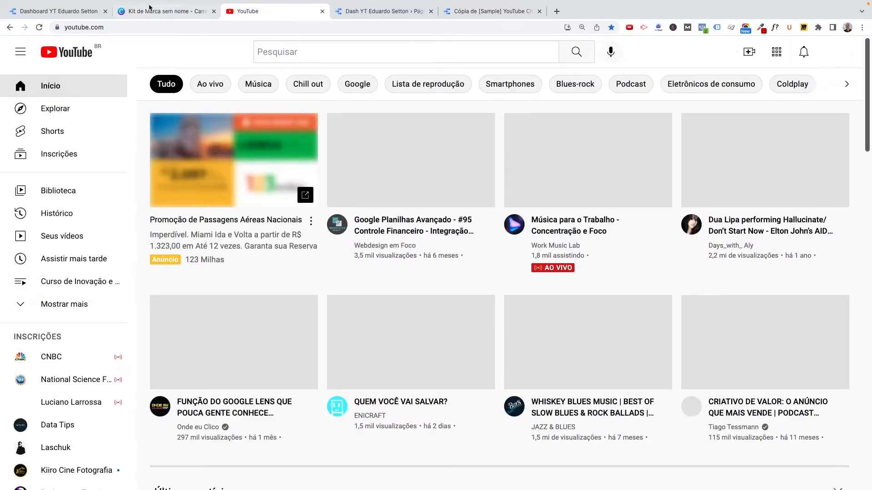
left_click(57, 11)
left_click(494, 224)
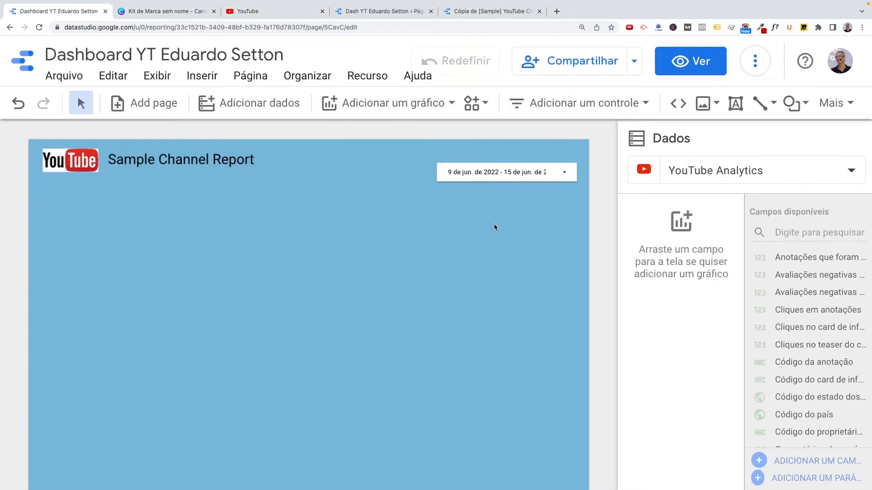
key("ctrl+v")
left_click_drag(395, 161, 521, 176)
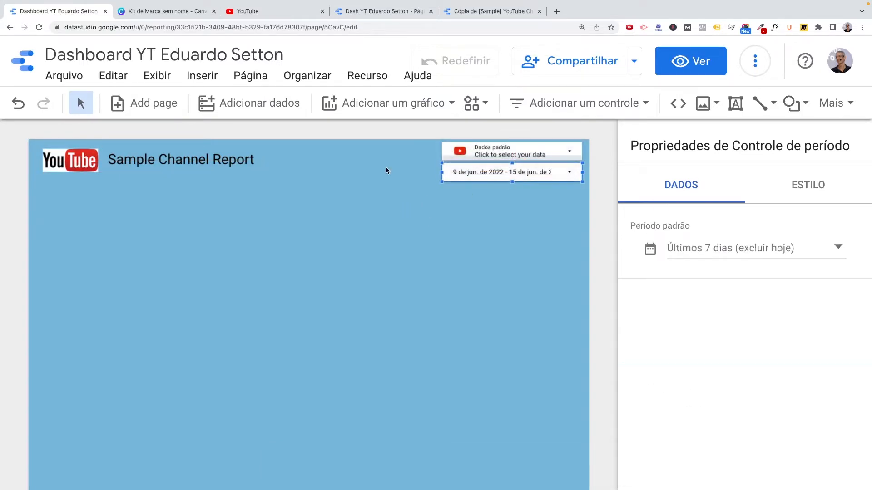
Step: Move the YouTube logo slightly closer to the page's upper-left corner
left_click(291, 200)
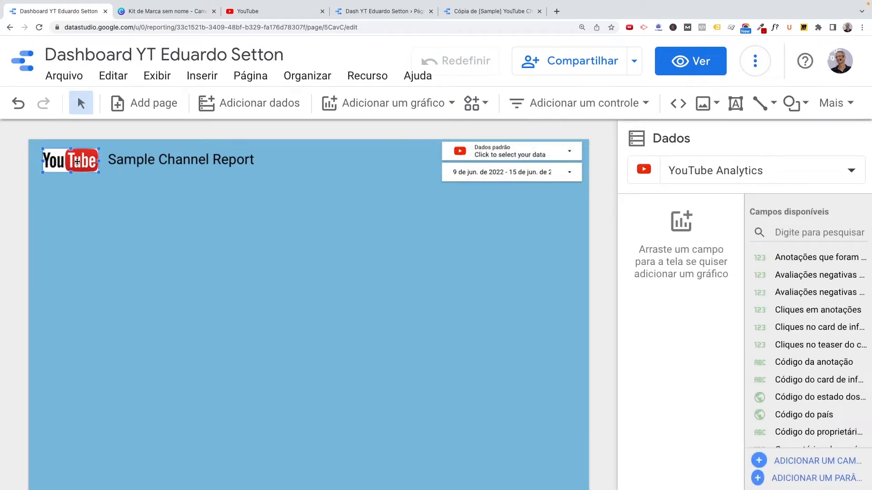
left_click(76, 167)
left_click_drag(76, 167, 72, 164)
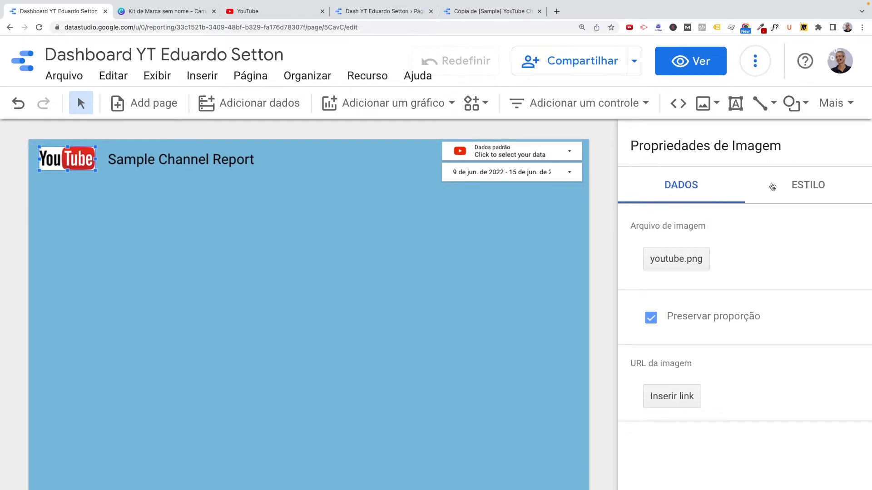
Step: Look at the title's text properties and the date range control's calendar, data and style settings
left_click(211, 165)
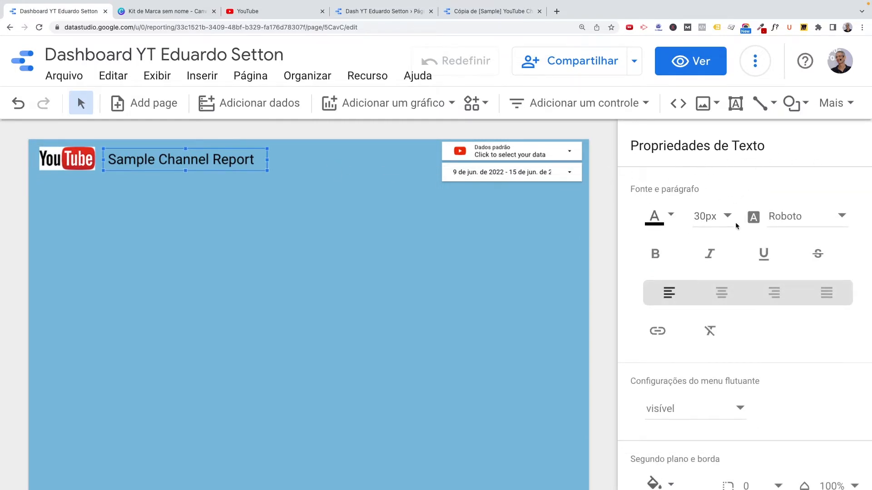
left_click(470, 178)
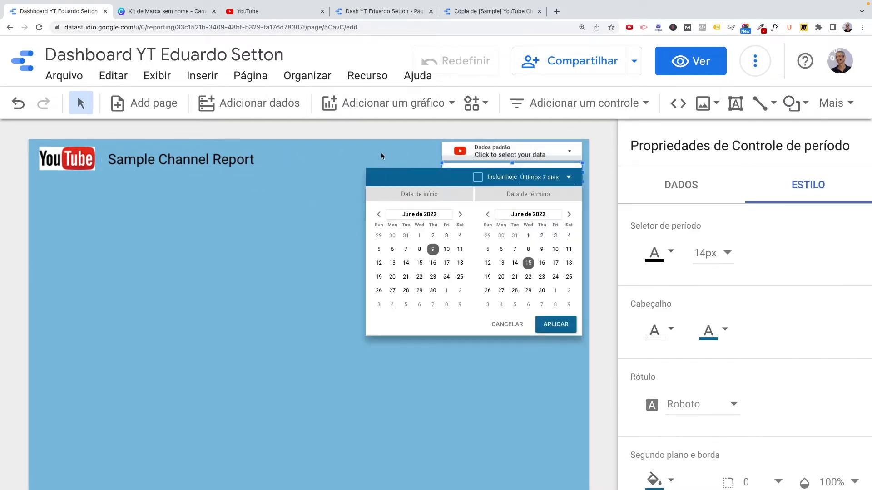
left_click(380, 152)
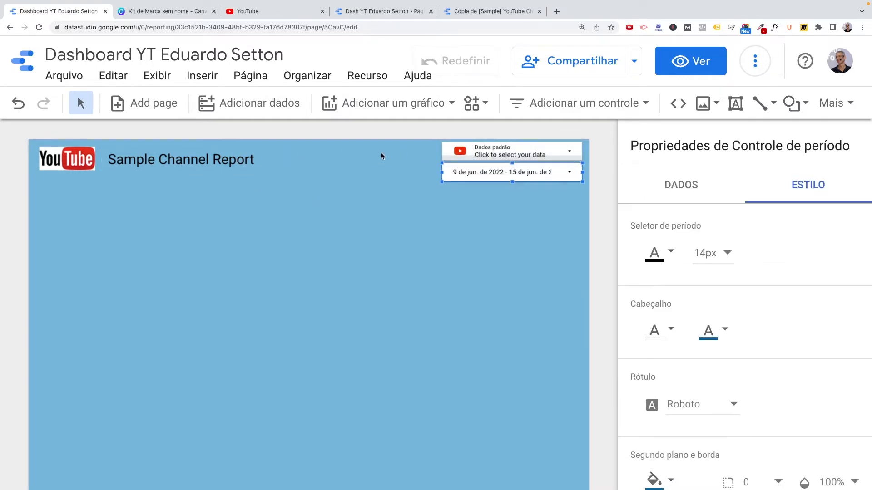
left_click(680, 191)
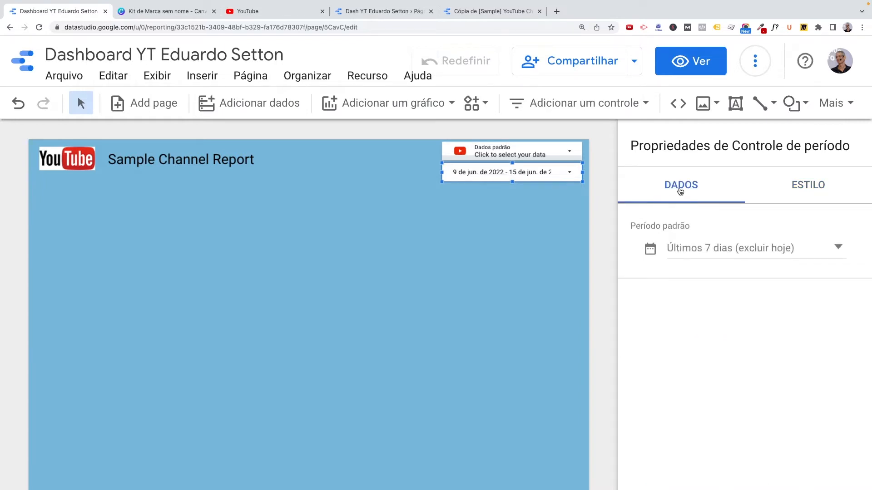
left_click(815, 189)
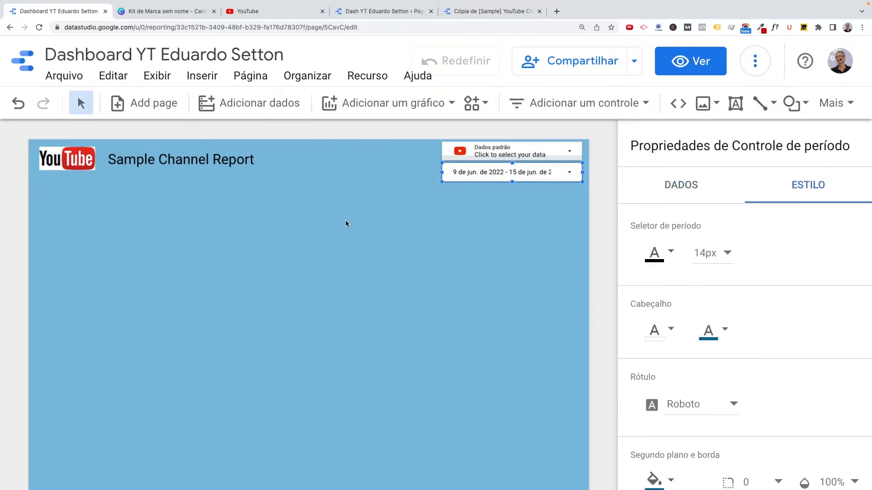
left_click(221, 200)
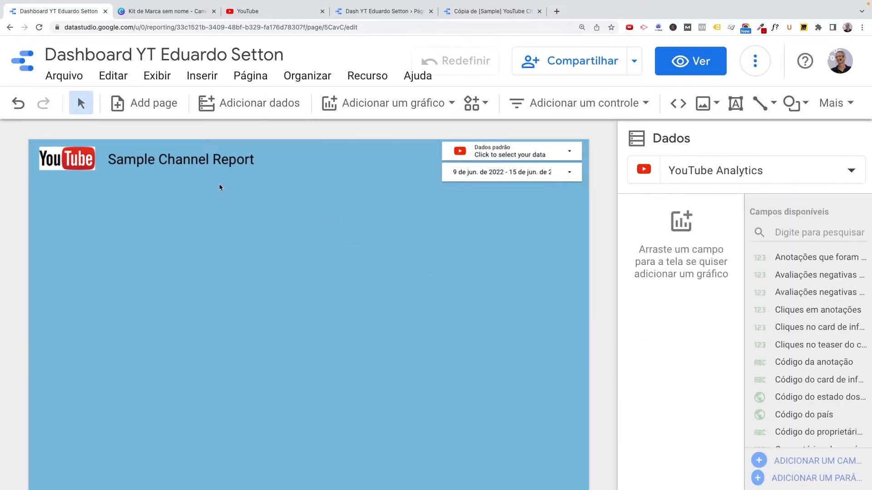
Step: Set the YouTube logo's background to the theme's light blue matching the page and enlarge the logo slightly
left_click(68, 159)
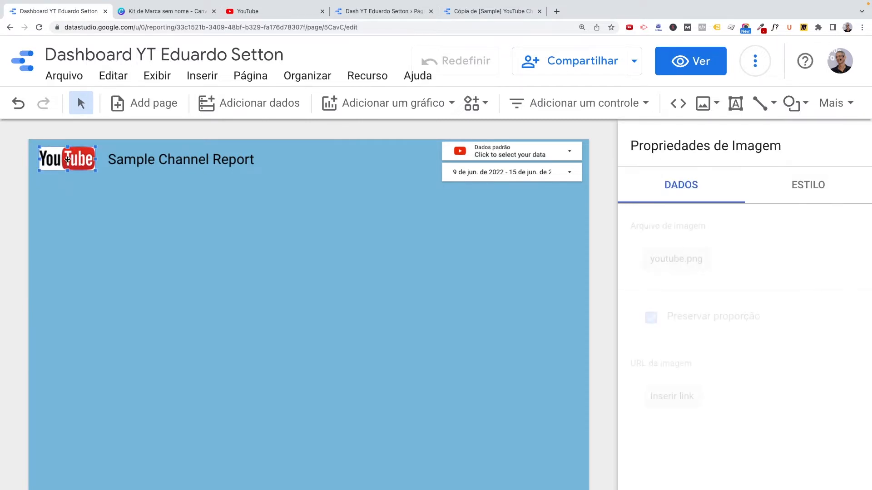
left_click(800, 191)
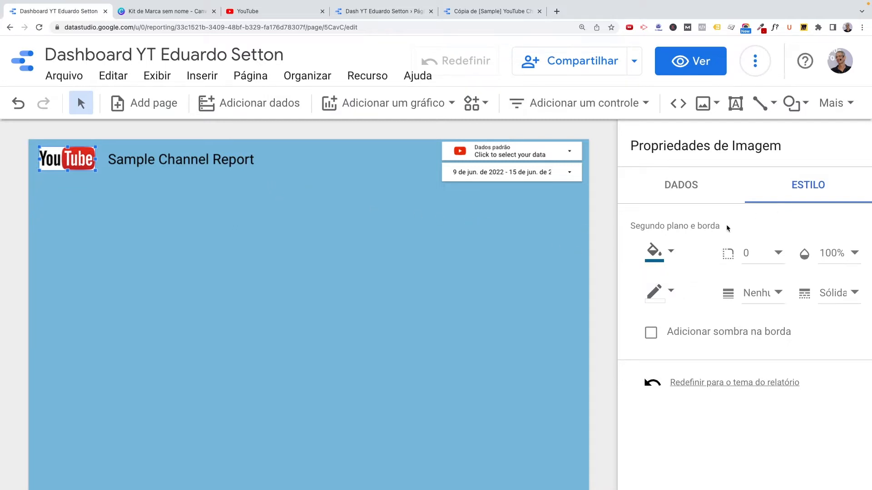
left_click(671, 252)
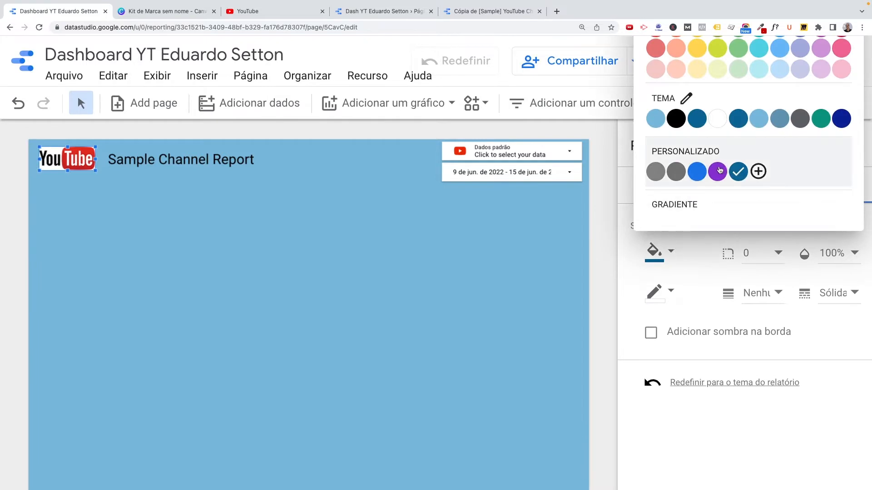
left_click(655, 119)
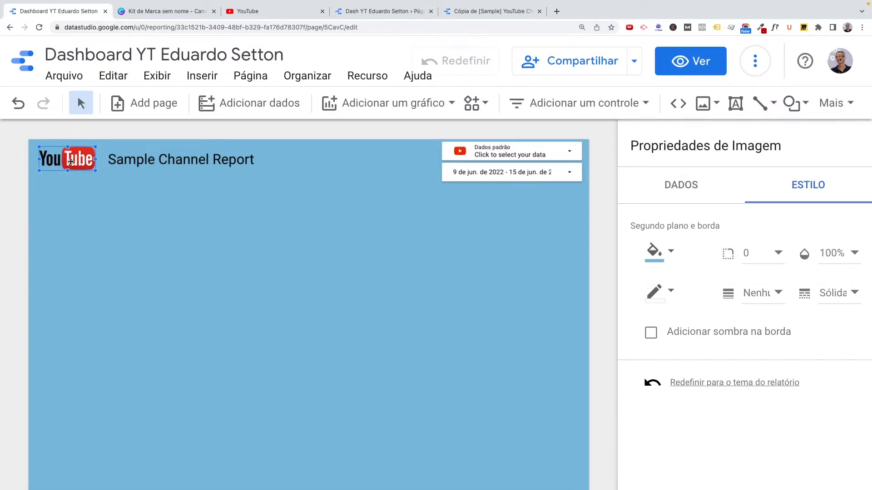
left_click_drag(94, 171, 100, 173)
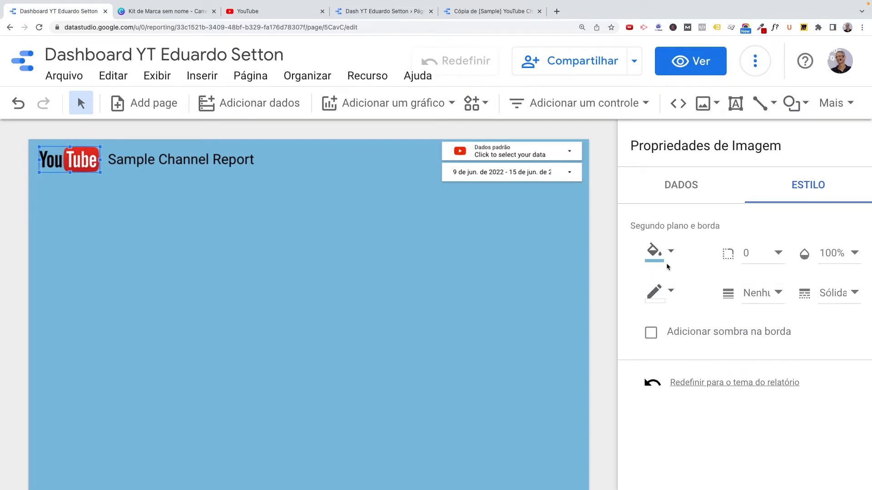
Step: Give the YouTube logo a light red border
left_click(672, 293)
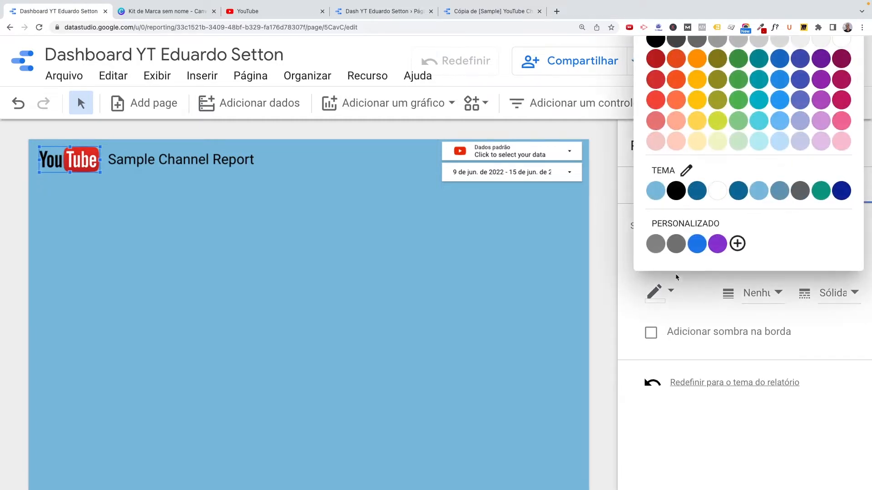
left_click(653, 122)
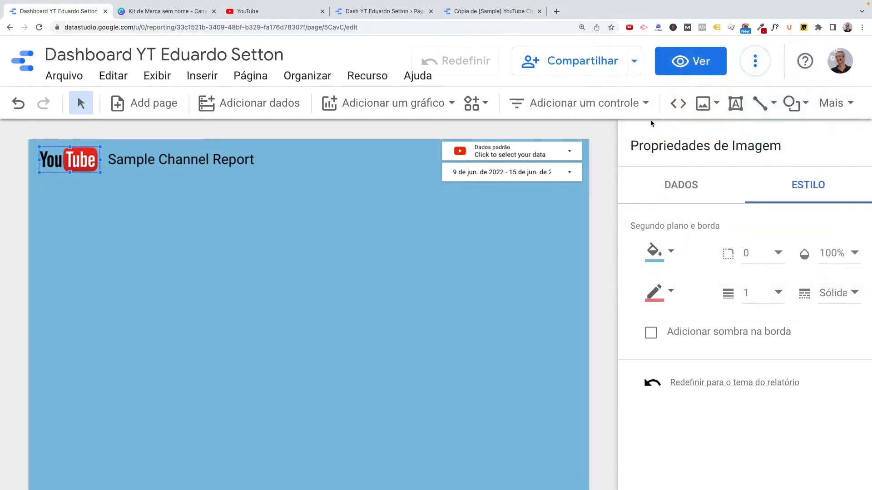
left_click(136, 286)
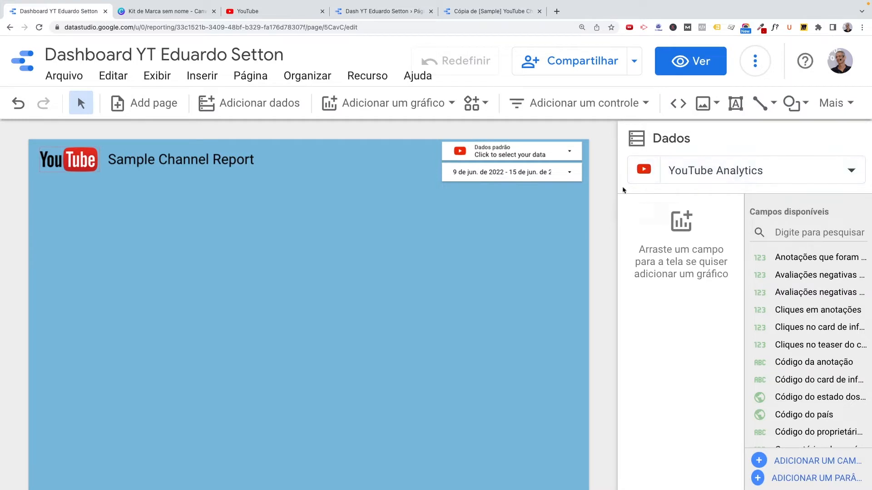
Step: Set the YouTube logo's border colour to the theme's white
left_click(77, 162)
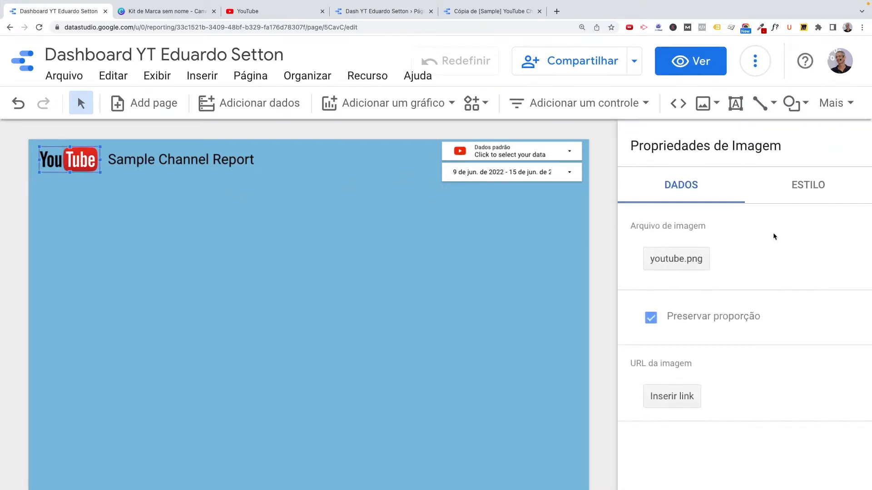
left_click(789, 194)
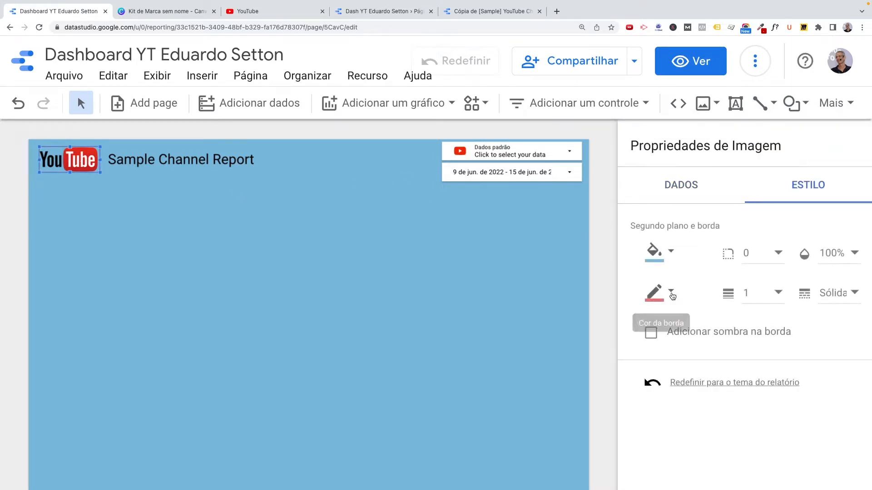
left_click(654, 293)
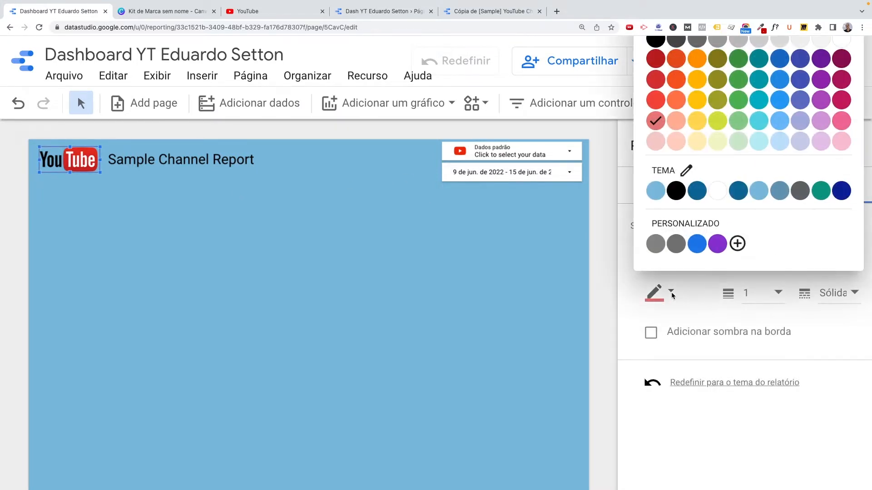
left_click(718, 195)
left_click(277, 276)
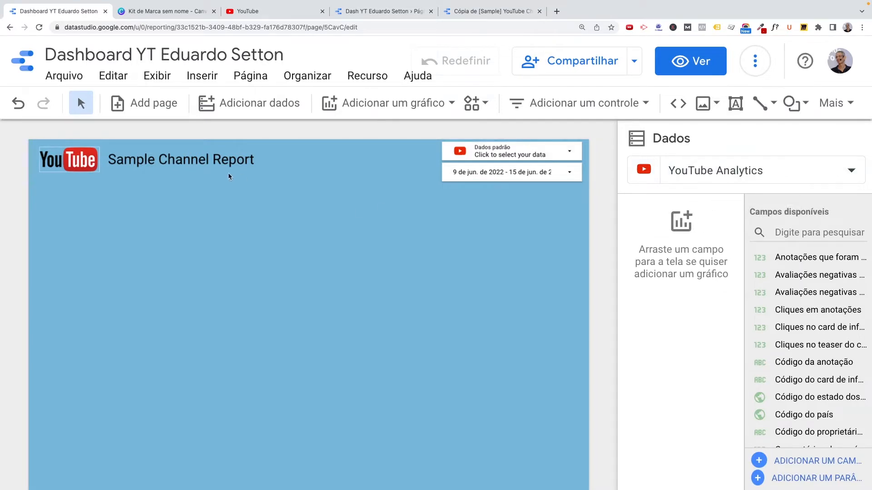
Step: Set the YouTube logo's border to the theme's light blue that matches the page background
left_click(91, 165)
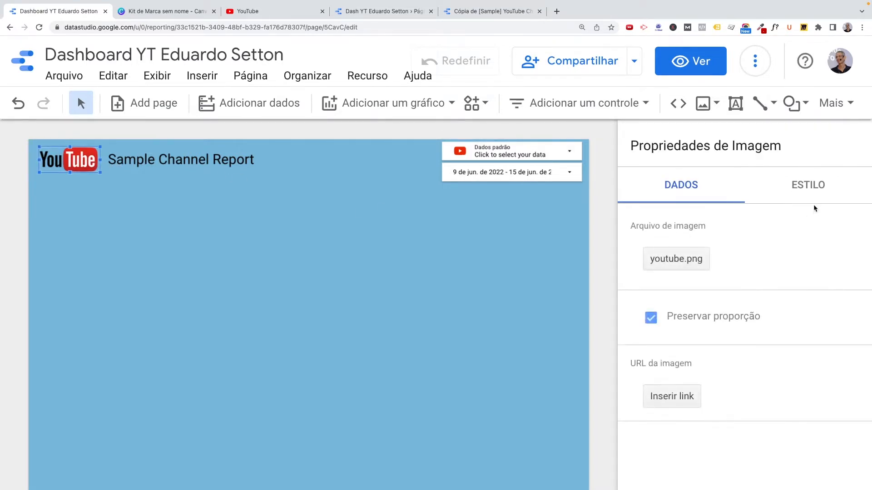
left_click(808, 189)
left_click(671, 291)
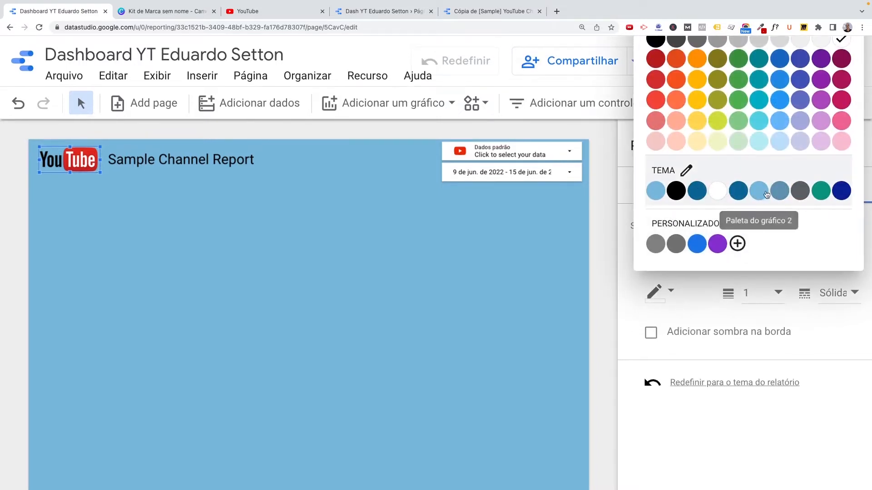
left_click(654, 199)
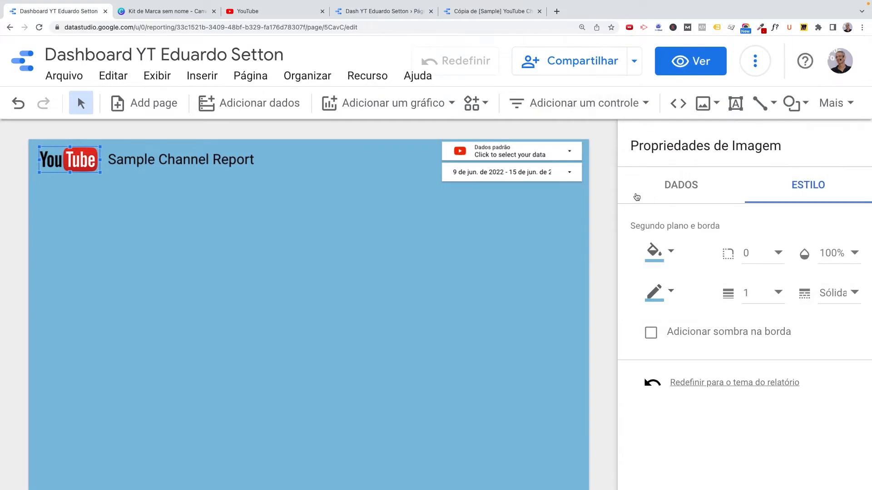
left_click(201, 238)
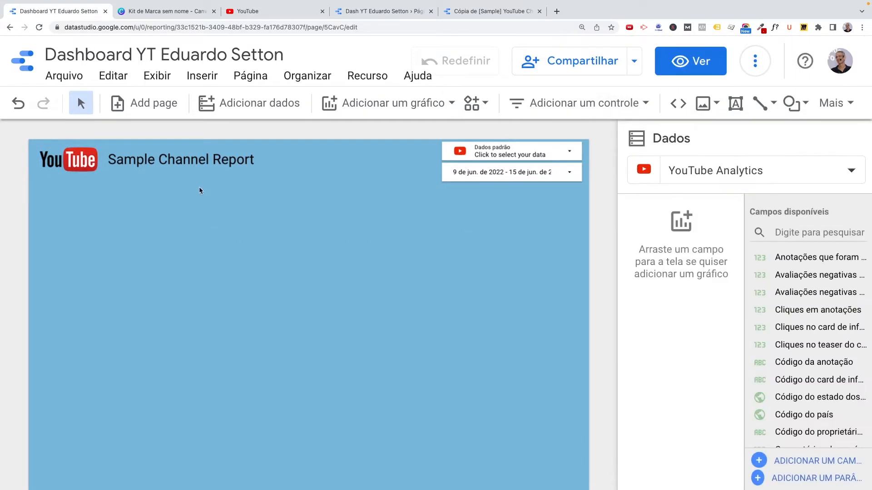
Step: Replace the title with "Relatório do Canal do Professor" plus the channel owner's name, and widen its text box to fit one line
left_click(182, 159)
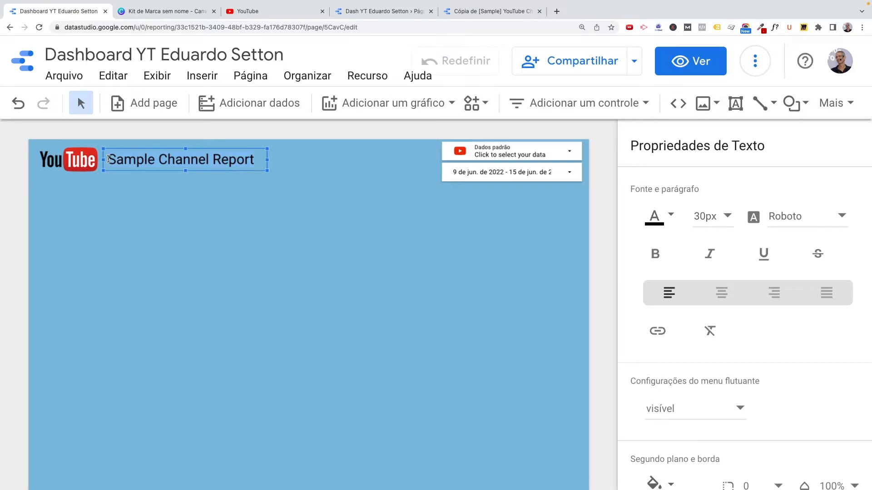
type("Relatório do C")
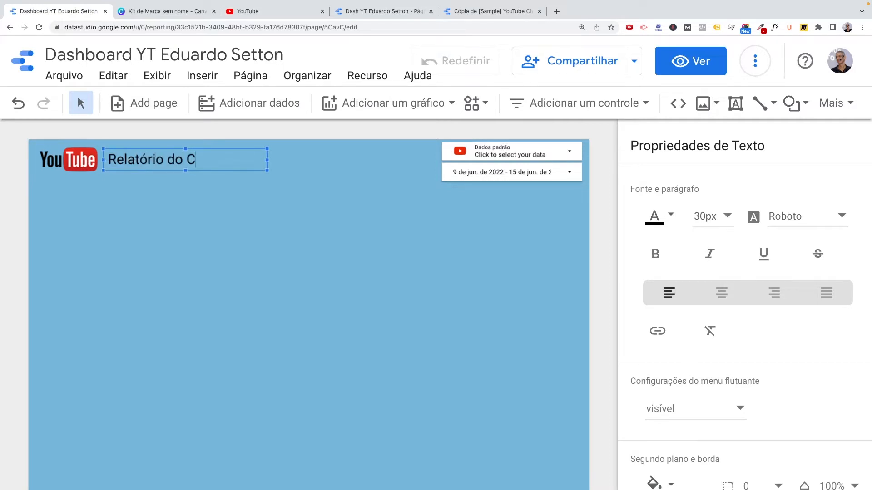
type("anal do Professor")
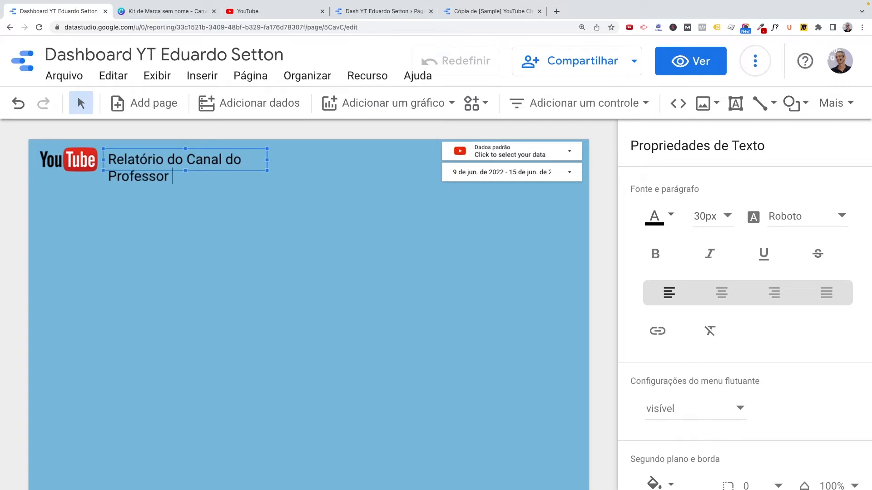
type(" Eduardo Setton")
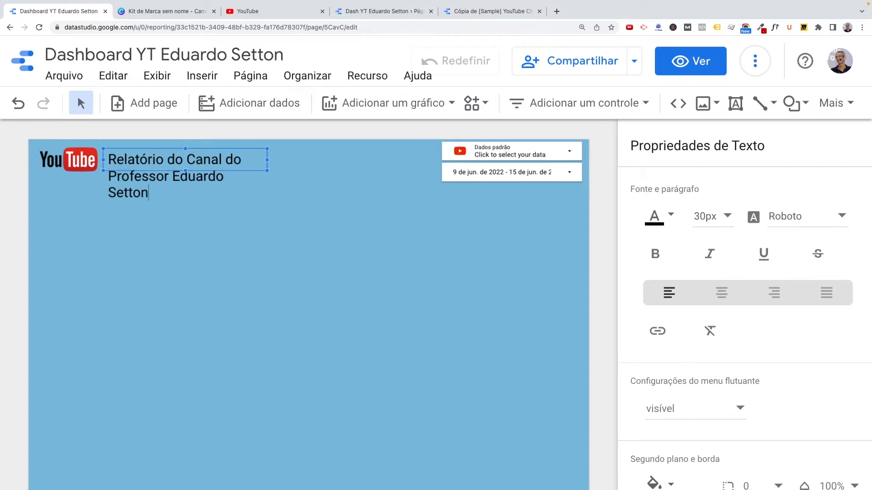
left_click_drag(266, 160, 413, 160)
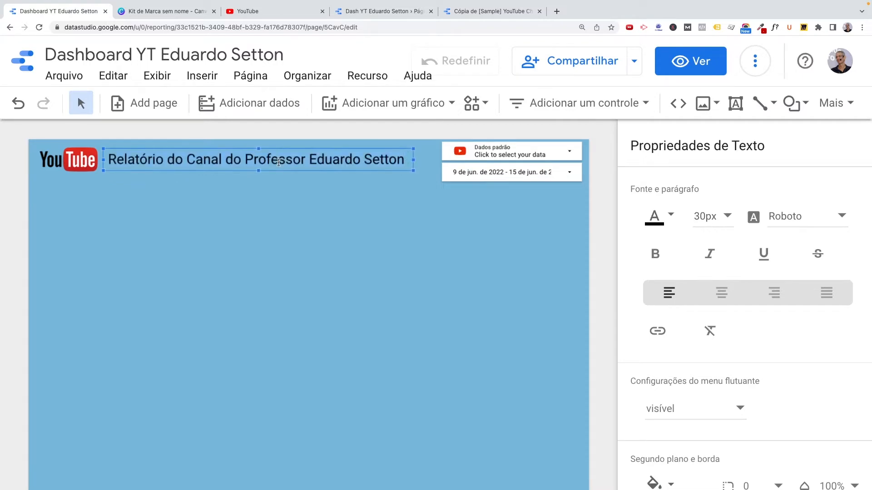
Step: Colour the whole report title with the theme's white and make it bold
left_click(109, 161)
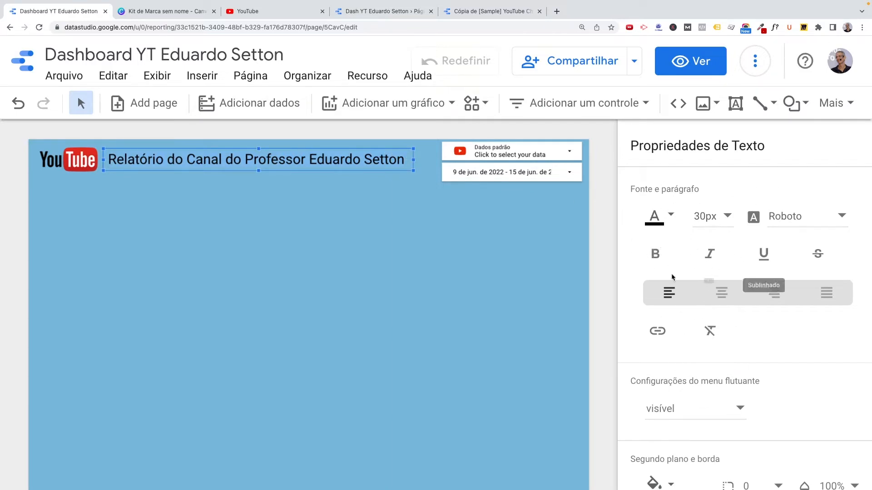
left_click(671, 219)
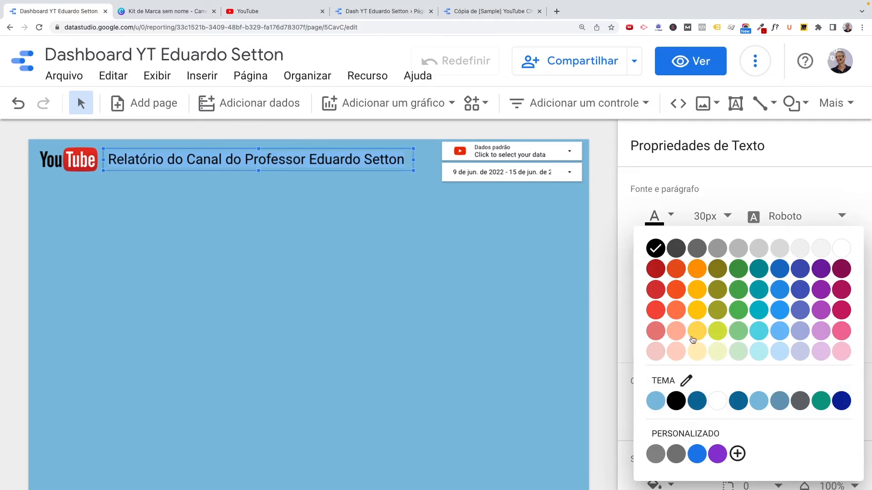
left_click(717, 402)
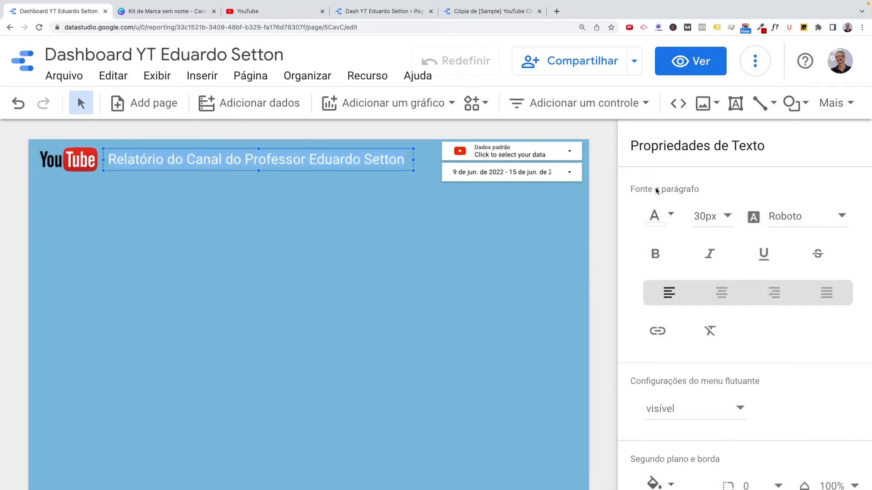
left_click(670, 217)
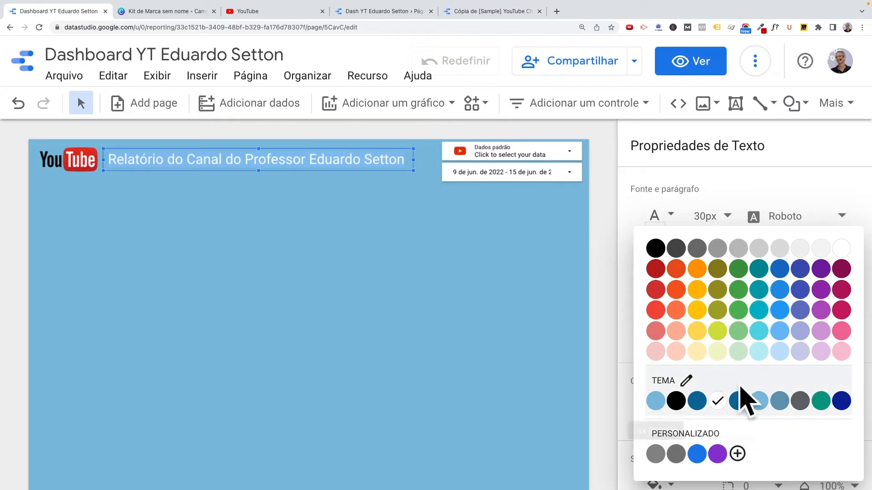
left_click(660, 201)
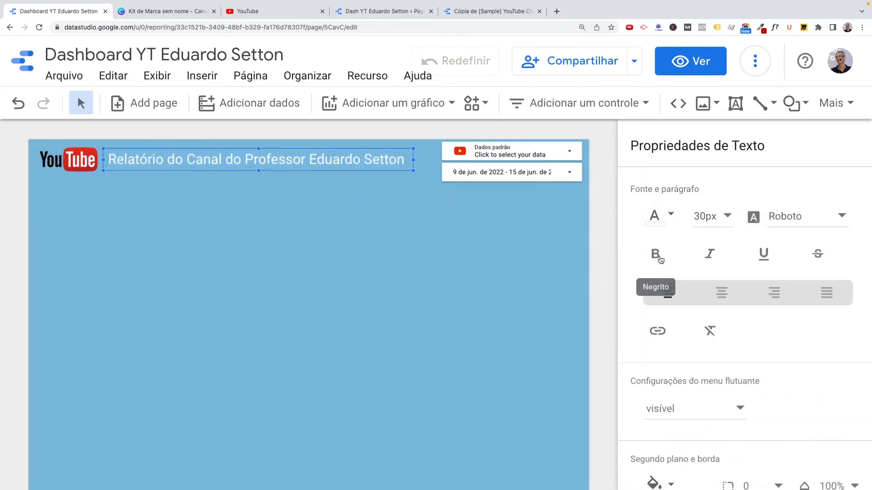
left_click(655, 255)
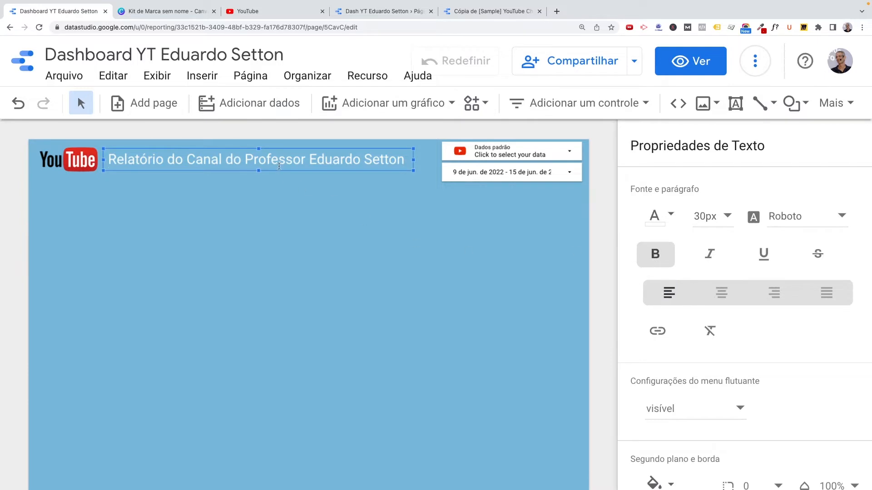
left_click(658, 263)
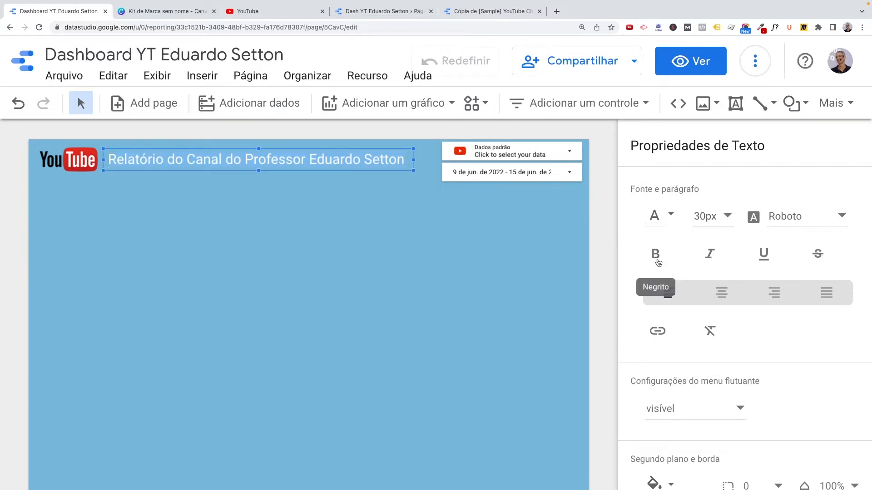
left_click(658, 263)
left_click(381, 250)
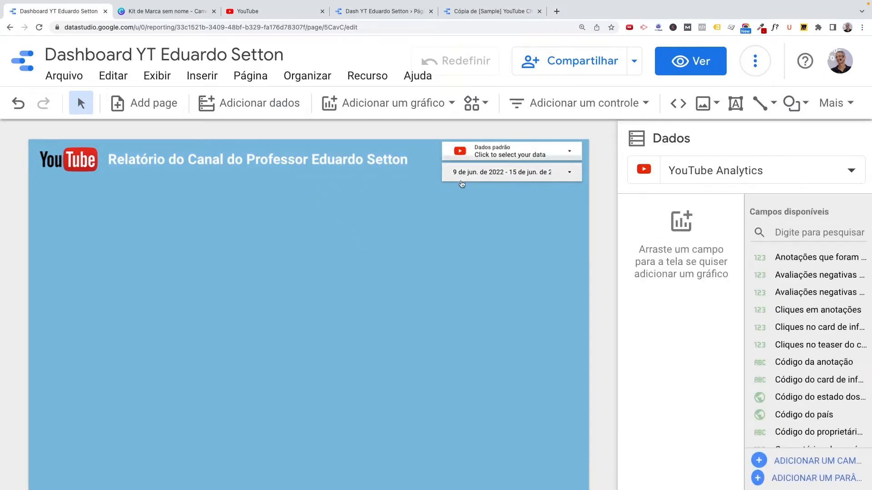
Step: Nudge the report title slightly upwards beside the YouTube logo
left_click(275, 169)
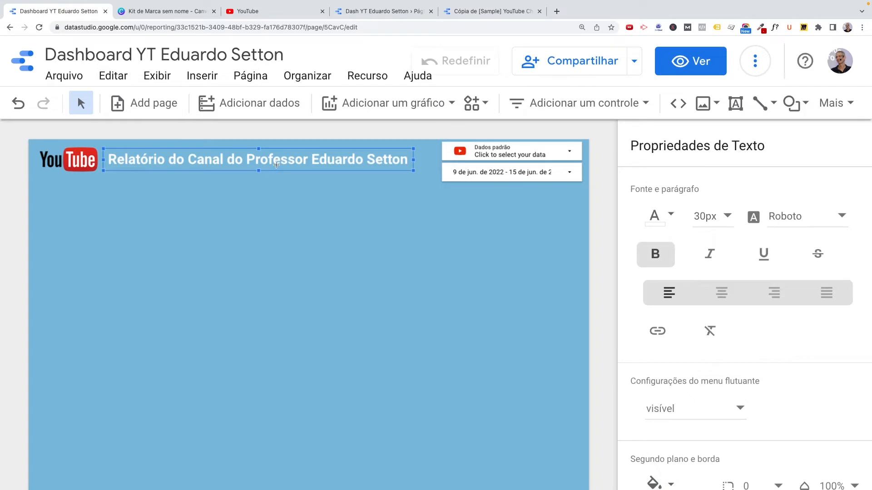
left_click_drag(274, 170, 273, 166)
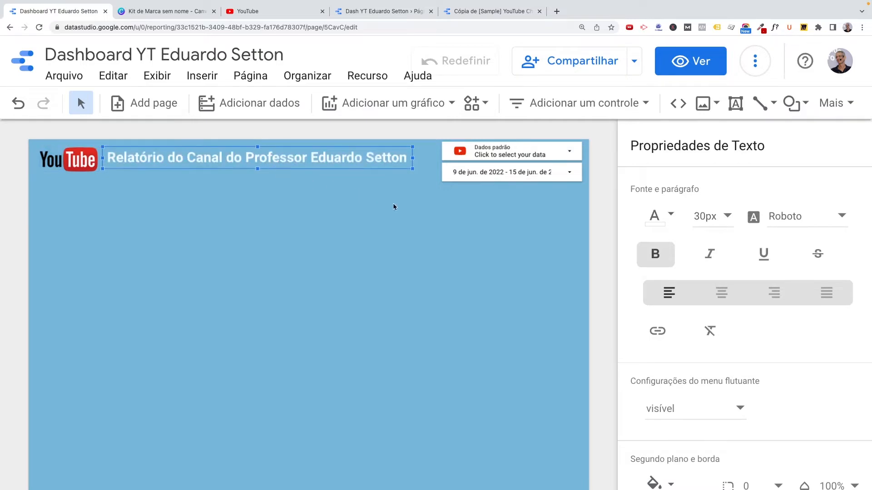
Step: Look at the finished reference dashboard, the sample report copy and the Canva brand kit, and return to the new dashboard
left_click(380, 12)
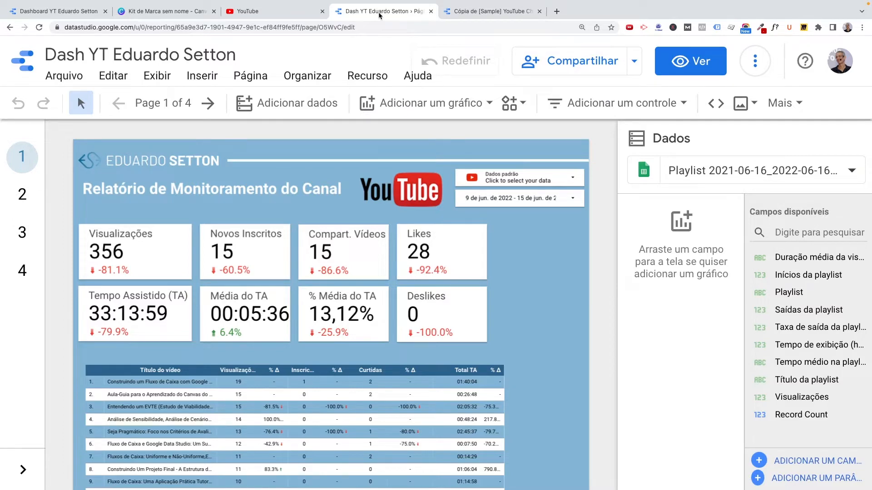
left_click(456, 19)
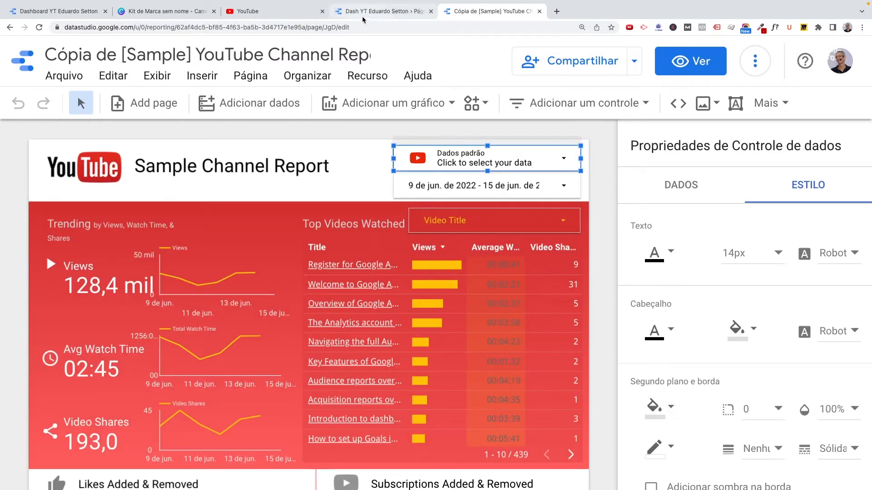
left_click(179, 12)
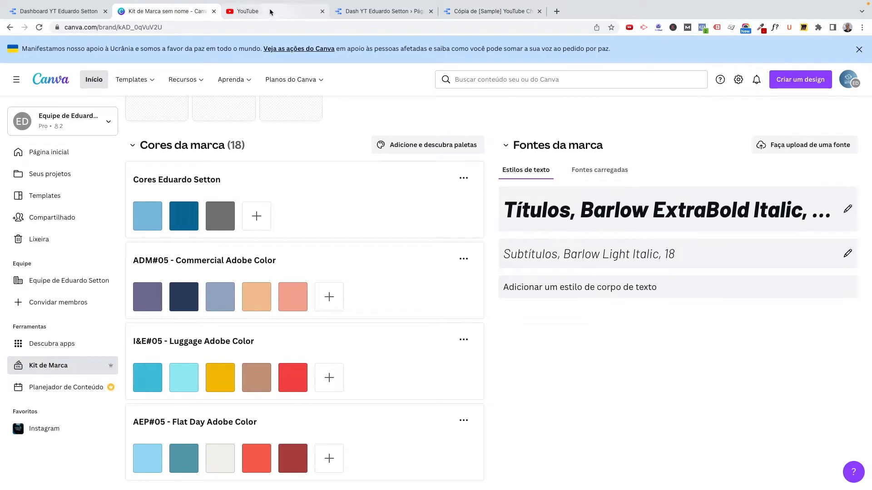
left_click(64, 12)
left_click(87, 164)
left_click(184, 154, "shift")
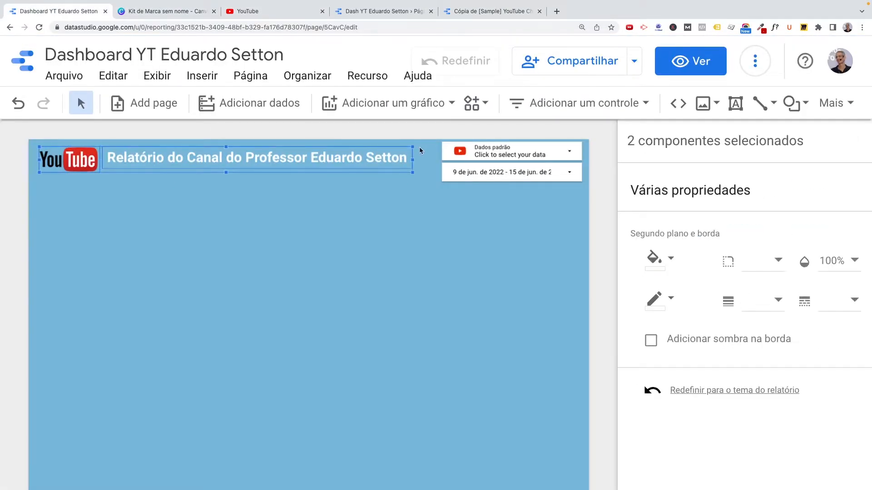
left_click(452, 157, "shift")
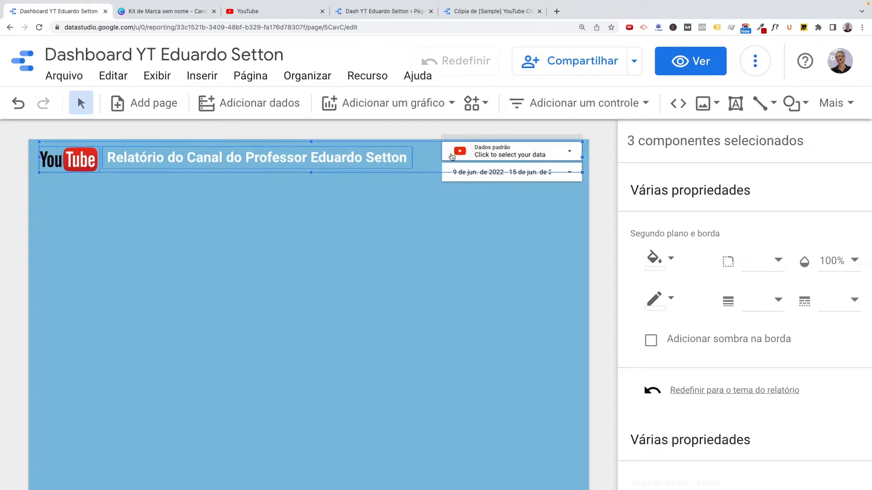
left_click(447, 180, "shift")
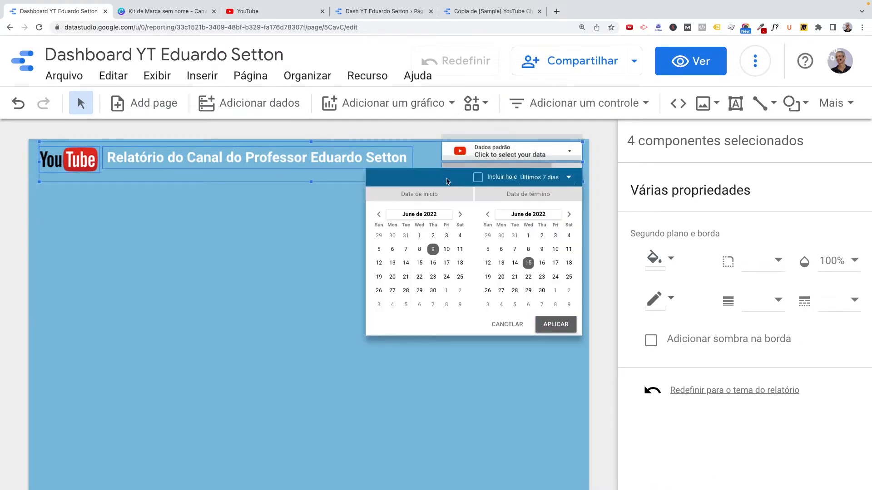
left_click(303, 222)
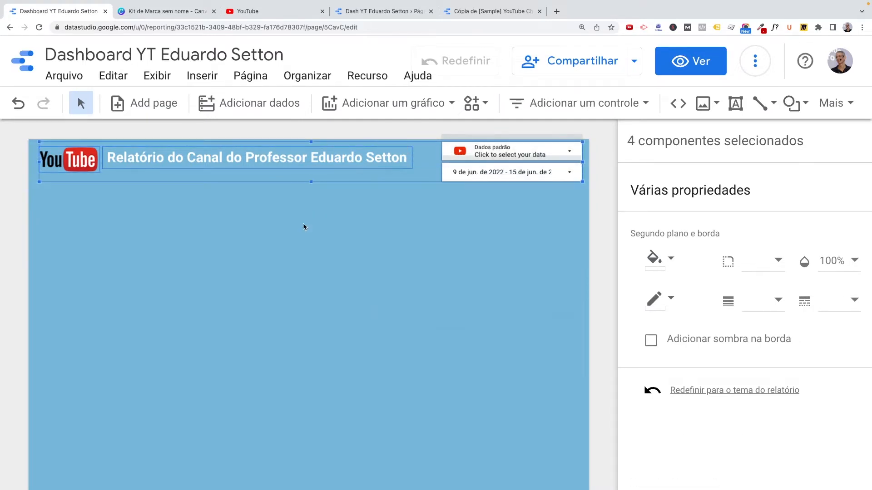
left_click(304, 201)
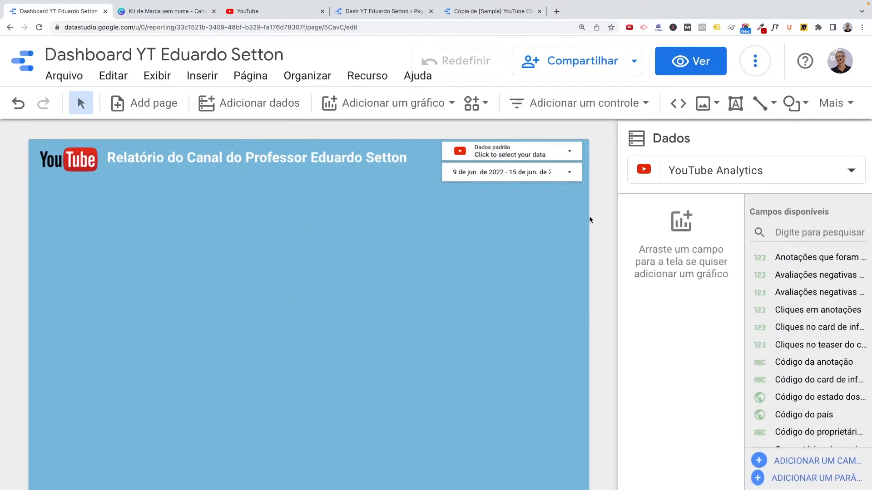
Step: Move the data and date range controls, the title and the YouTube logo down to free a strip along the page's upper edge
left_click_drag(600, 208, 33, 141)
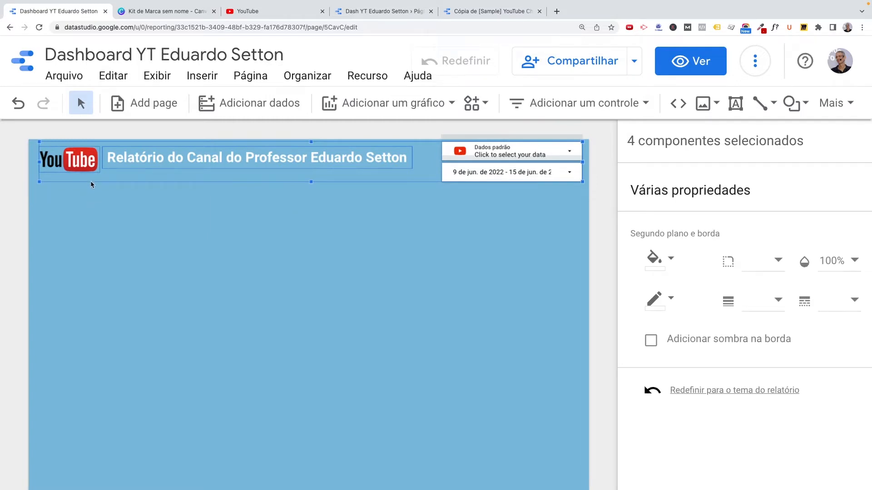
left_click_drag(474, 174, 474, 210)
left_click(303, 158)
left_click_drag(303, 170, 316, 199)
left_click(65, 155)
left_click_drag(74, 157, 75, 190)
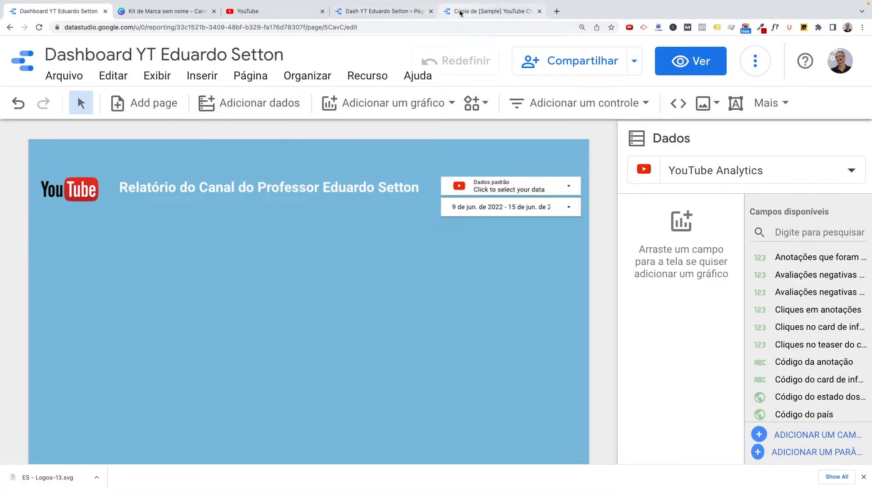
Step: Switch to the Canva brand kit and download the horizontal blue-and-grey logo ES - Logos horizontais-01.svg
left_click(171, 12)
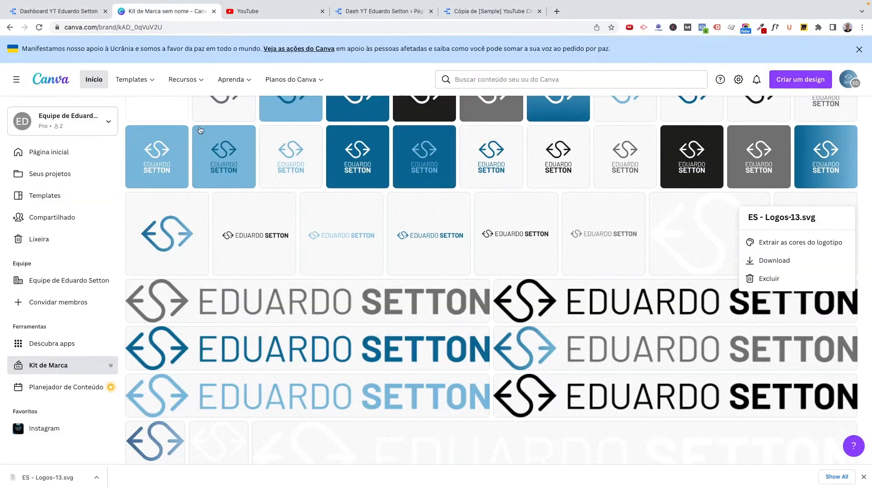
scroll(362, 308, "up", 1)
scroll(362, 308, "down", 2)
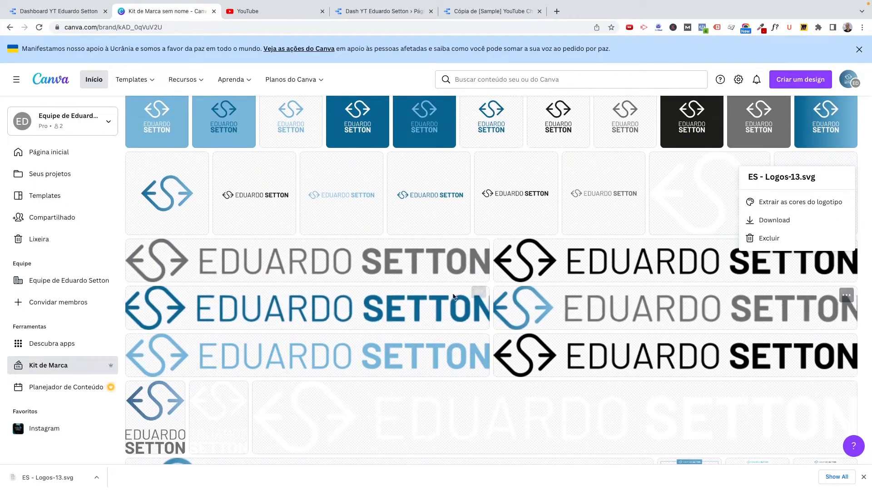
left_click(479, 297)
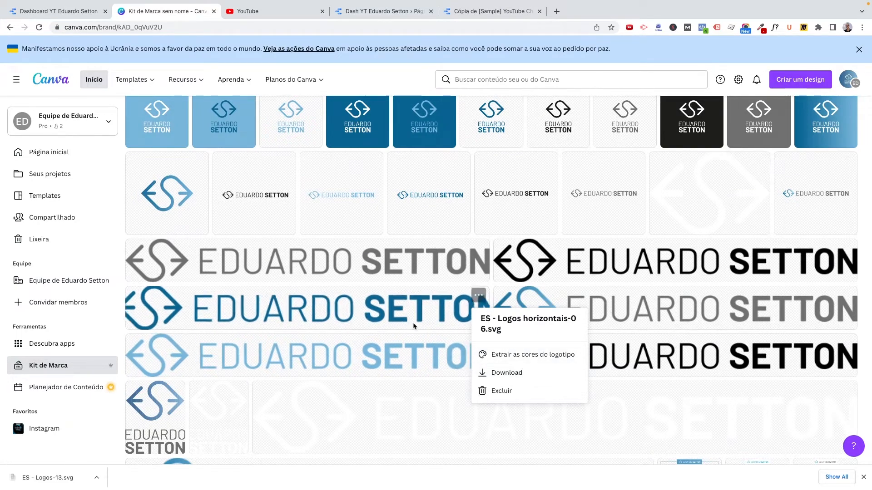
scroll(375, 290, "down", 1)
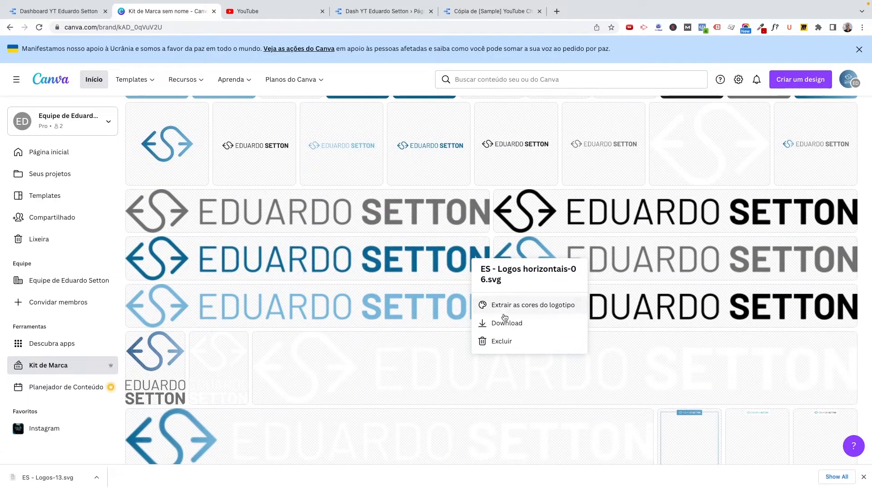
left_click(502, 326)
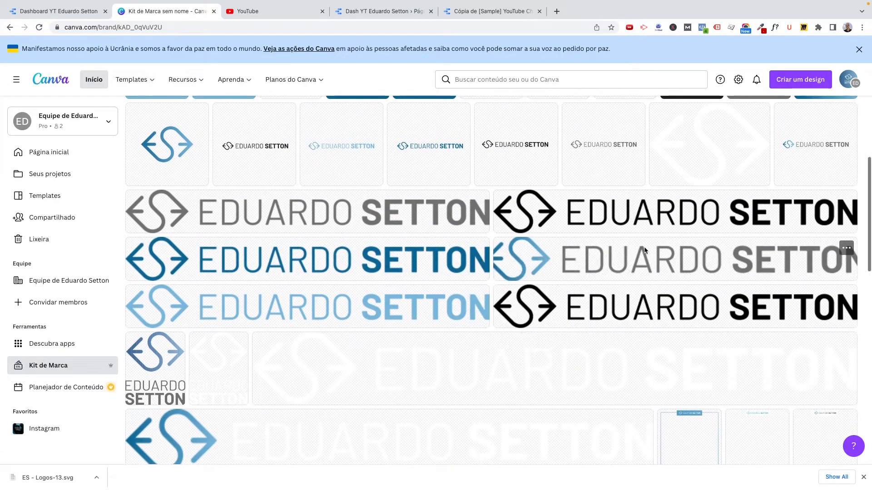
left_click(846, 248)
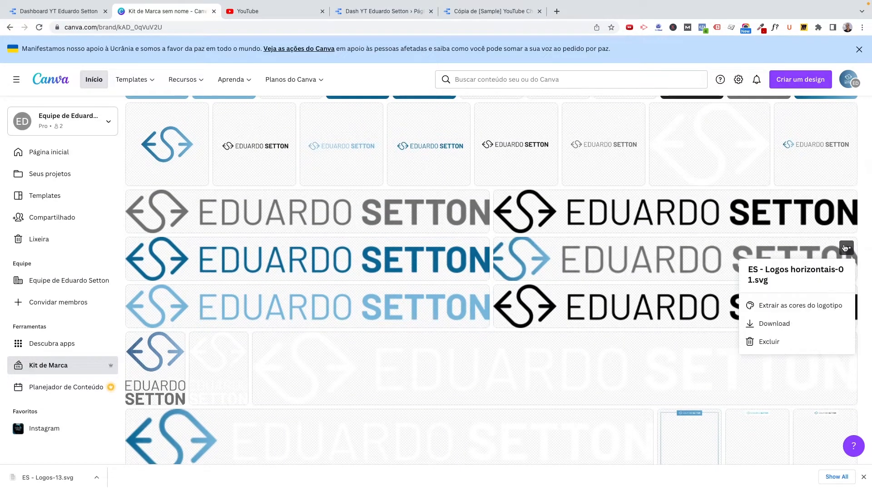
left_click(784, 328)
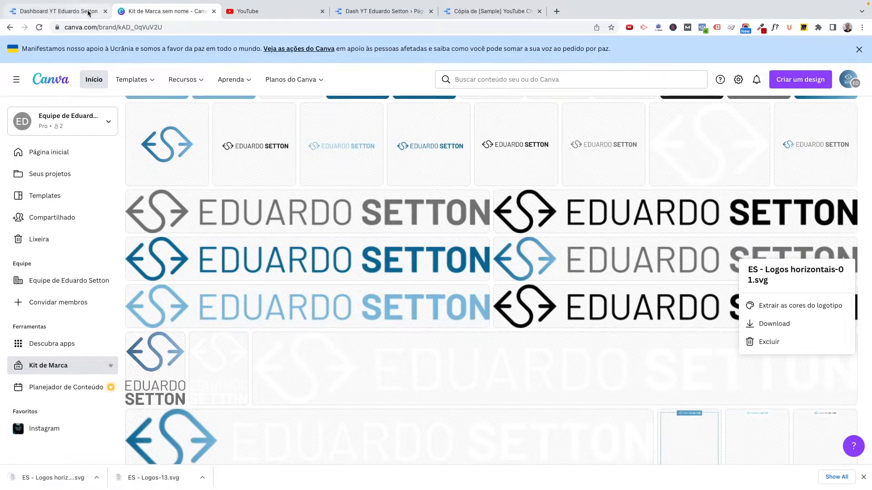
Step: Return to the dashboard, insert the downloaded horizontal logo and place it in the page's upper-left corner above the YouTube logo
left_click(68, 12)
left_click_drag(43, 481, 220, 299)
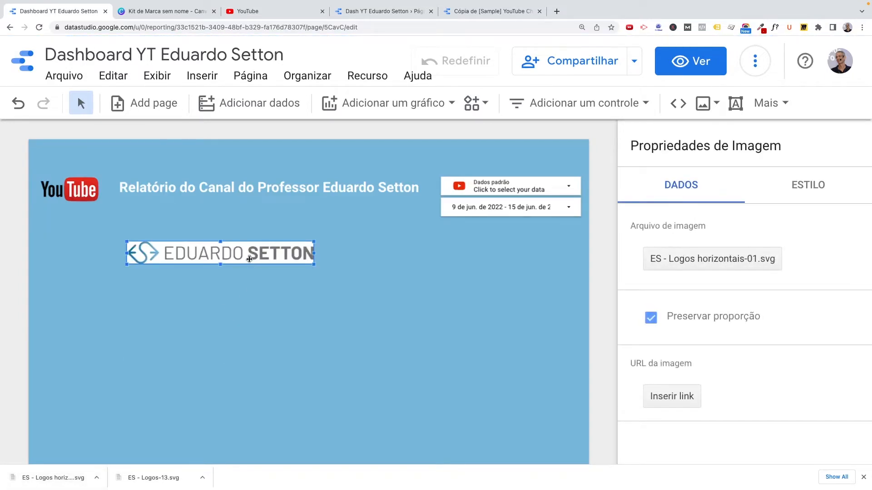
left_click_drag(256, 263, 164, 164)
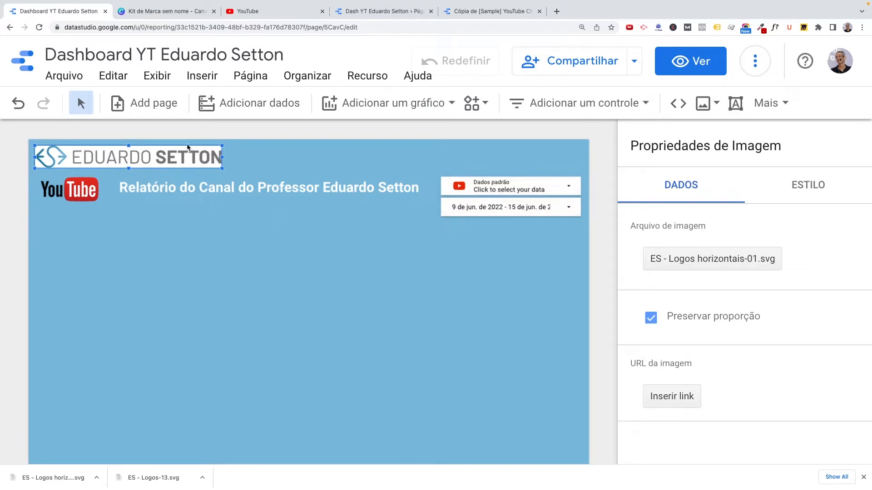
Step: Set the brand logo's background to the theme's light blue that matches the page
left_click(808, 185)
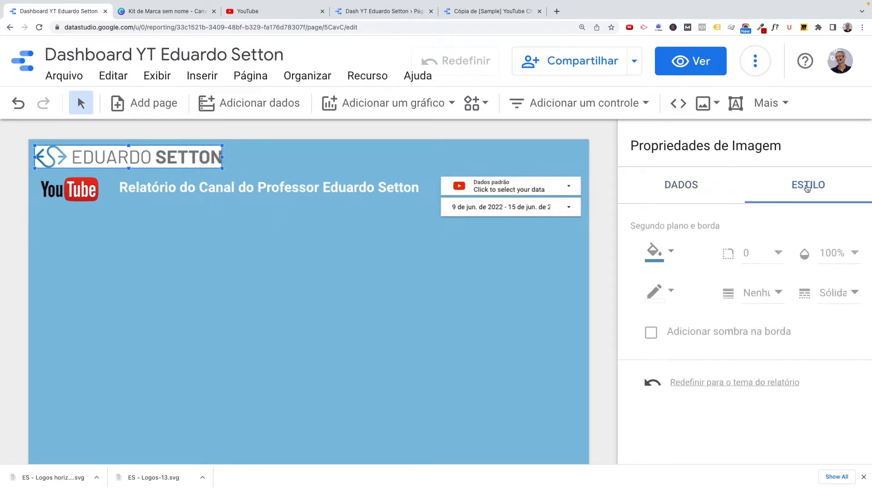
left_click(672, 252)
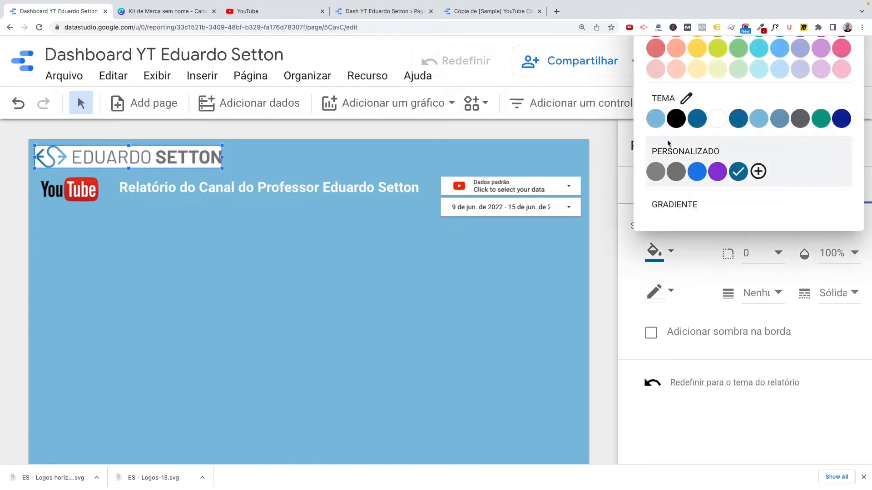
left_click(656, 118)
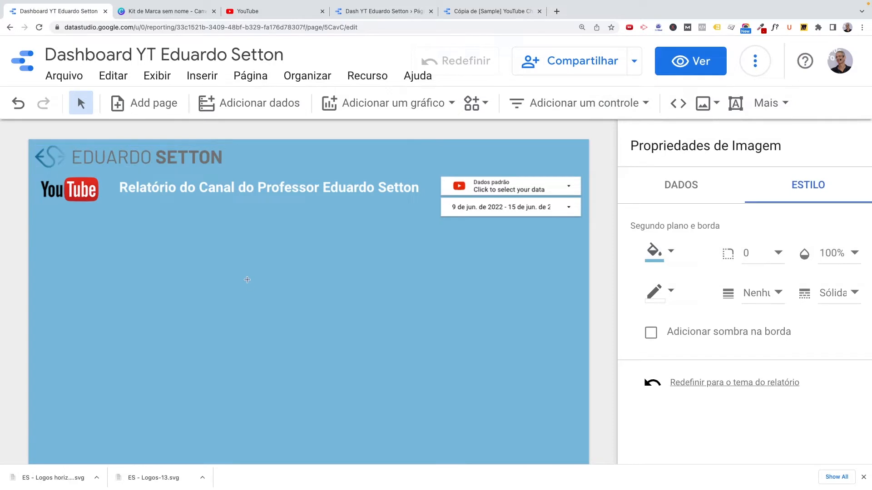
left_click(247, 282)
Step: Shrink the brand logo to a little over half its width, keeping it in the page's upper-left corner
left_click(191, 157)
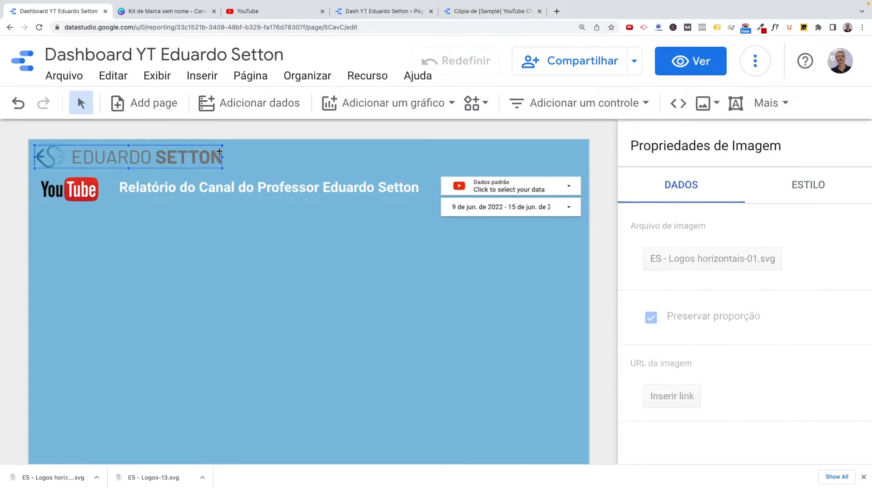
left_click_drag(223, 145, 130, 159)
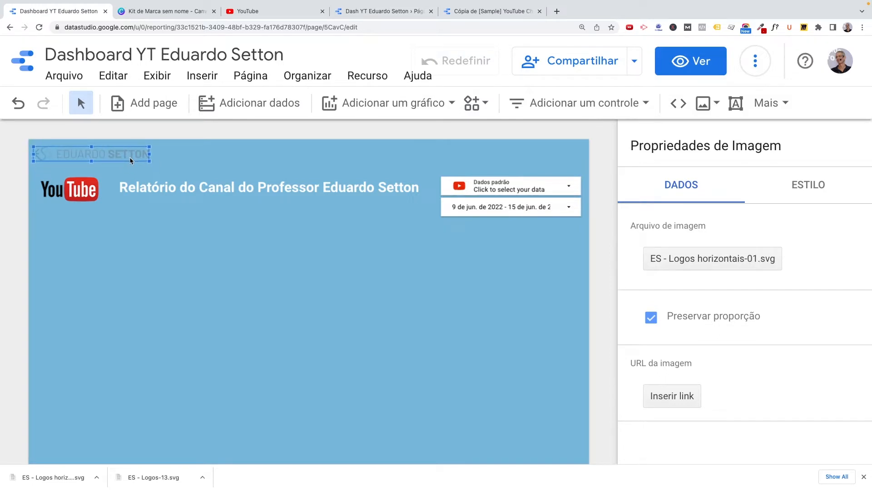
left_click(226, 158)
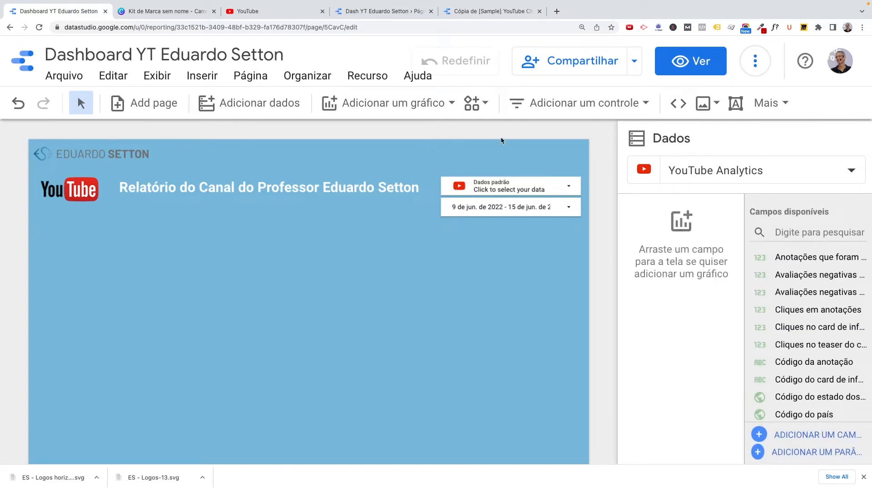
left_click(771, 104)
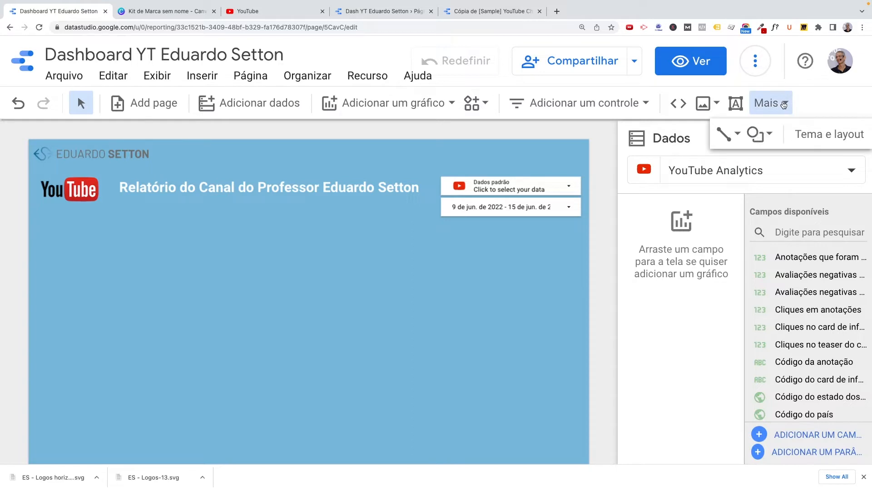
left_click(723, 134)
left_click_drag(34, 154, 582, 159)
left_click_drag(397, 164, 382, 154)
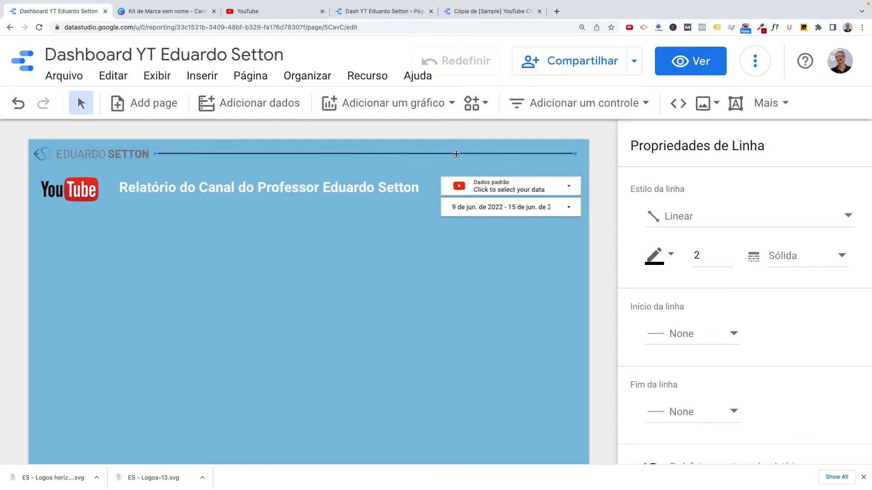
mouse_move(576, 156)
left_mouse_down()
mouse_move(584, 150)
mouse_move(584, 163)
mouse_move(579, 151)
left_mouse_up()
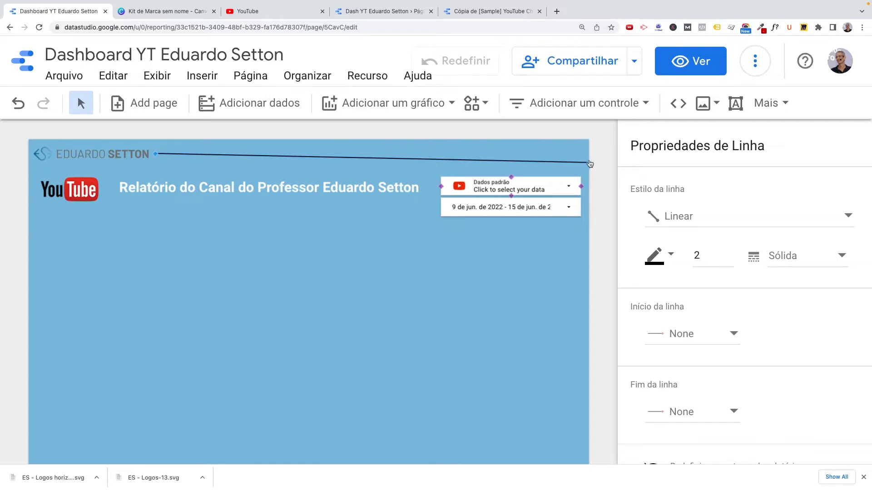
left_click_drag(589, 162, 568, 157)
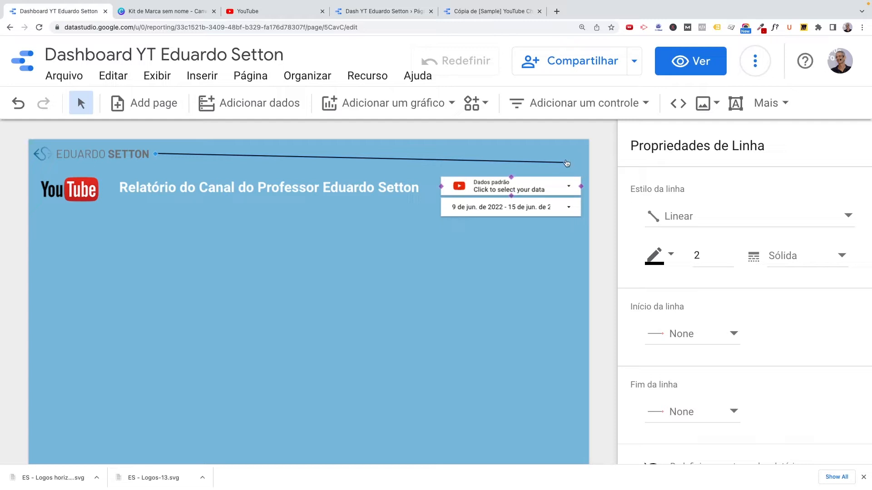
left_click(237, 169)
left_click(237, 155)
key("Delete")
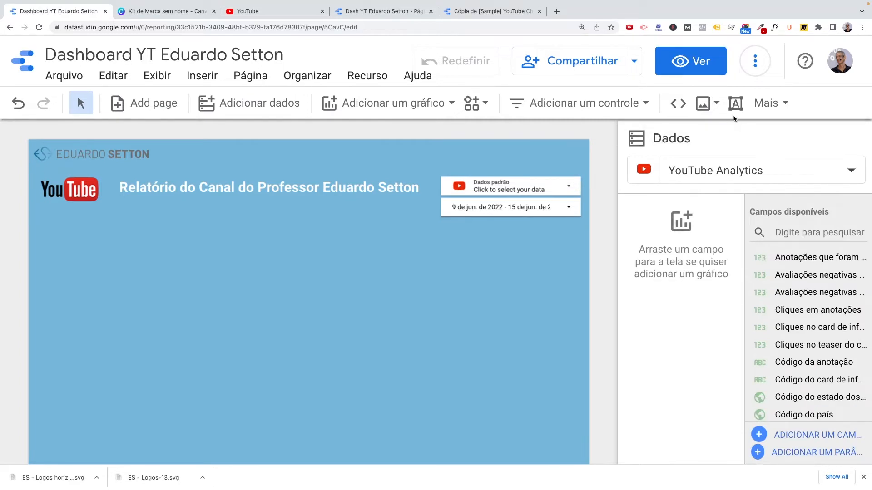
Step: Draw a straight horizontal line from the brand logo to the page's right edge, level with the logo's centre
left_click(772, 104)
left_click(729, 137)
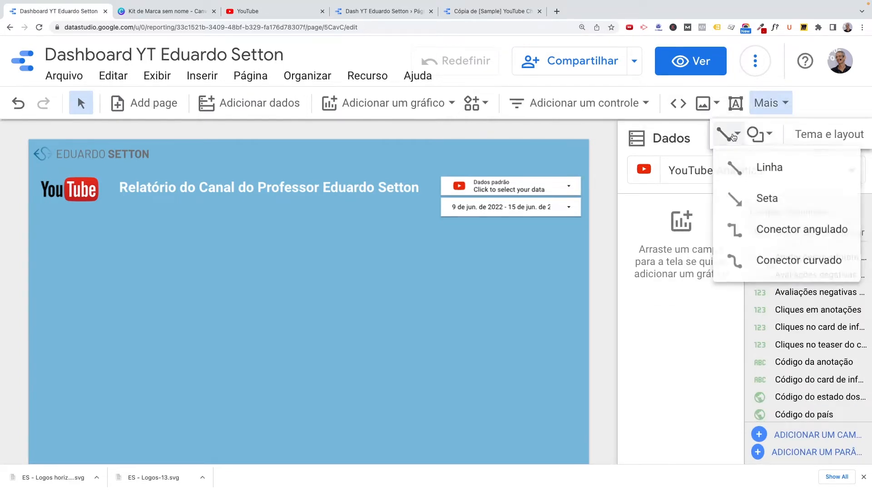
left_click(756, 168)
left_click_drag(34, 154, 564, 162)
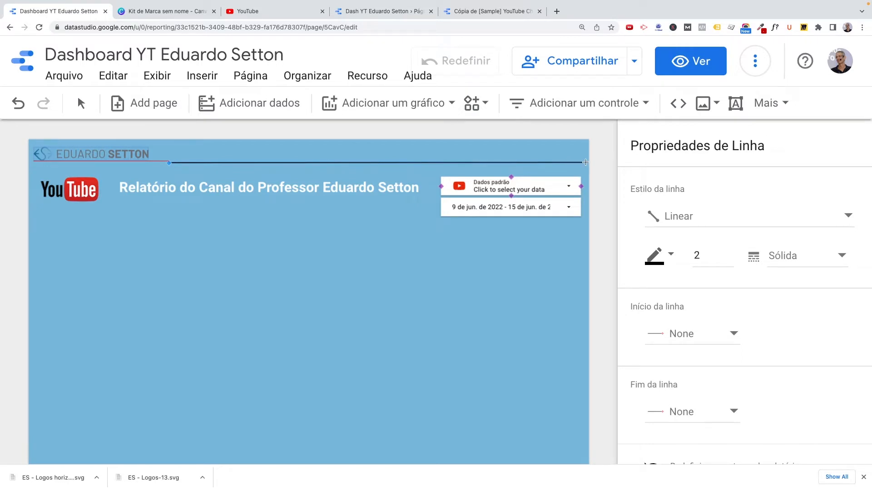
left_click_drag(589, 162, 588, 163)
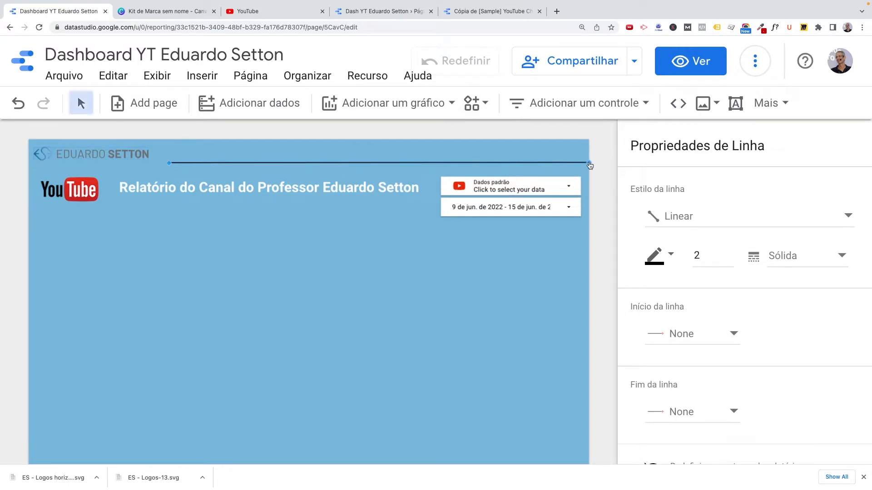
left_click_drag(351, 163, 337, 155)
left_click_drag(574, 157, 585, 158)
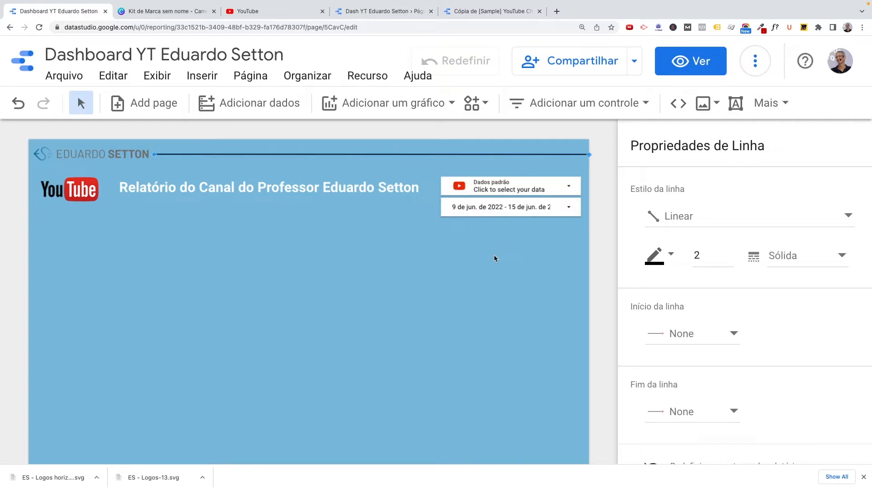
Step: Colour the header line with the theme's white and set its thickness to 5
left_click(670, 255)
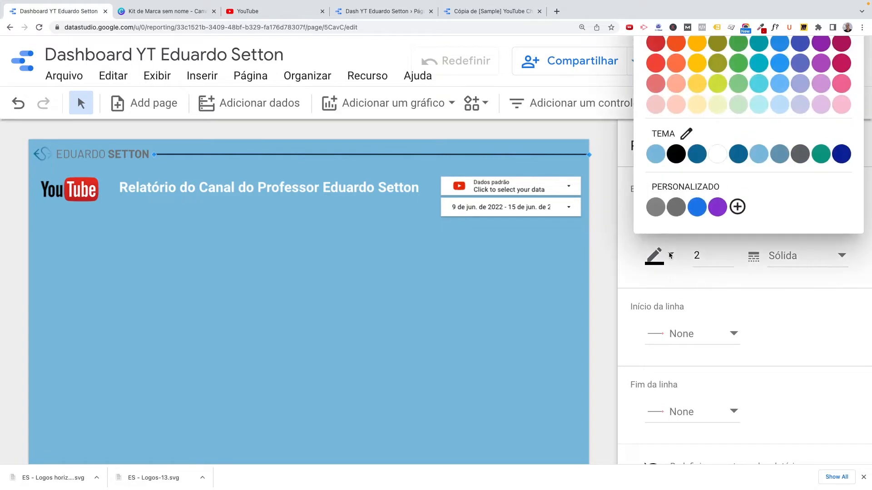
left_click(719, 153)
left_click(726, 253)
left_click(726, 253)
left_click(726, 253)
left_click(726, 253)
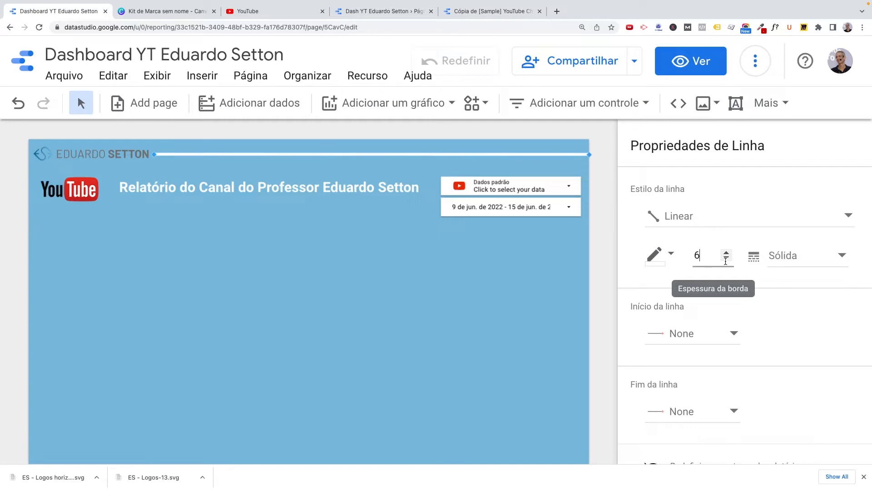
left_click(726, 259)
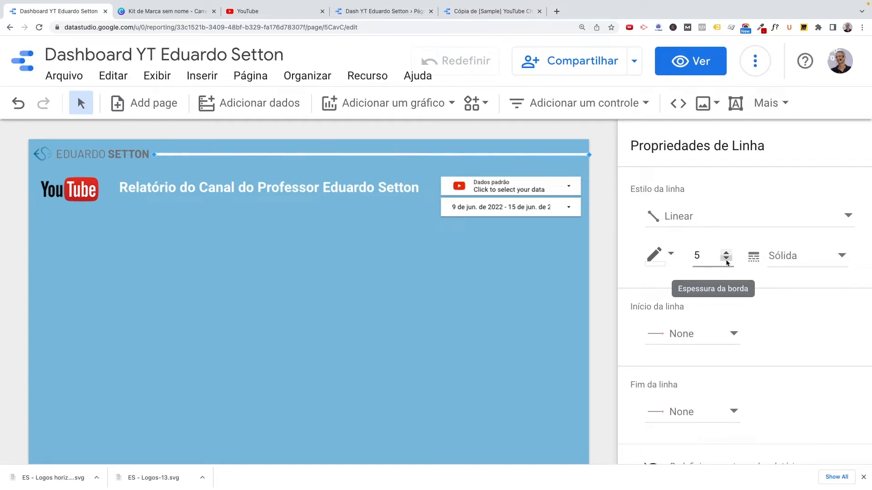
Step: Realign the white header line vertically with the centre of the brand logo
left_click(309, 167)
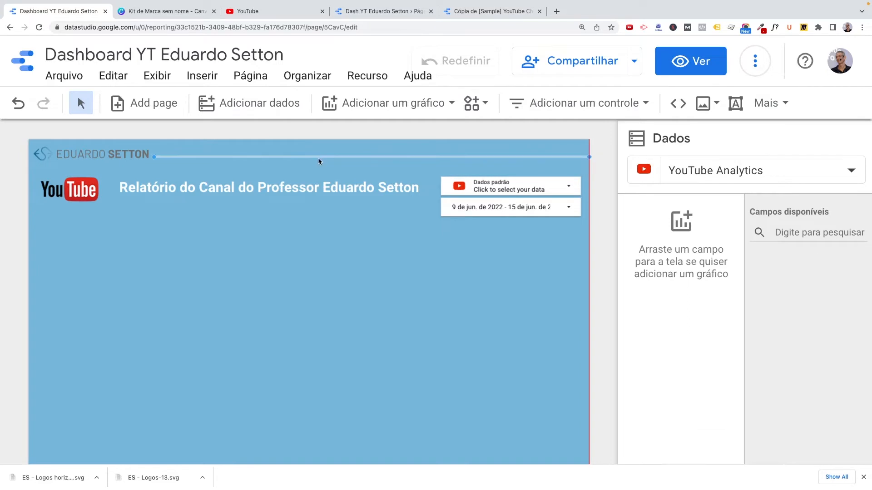
left_click_drag(318, 157, 317, 155)
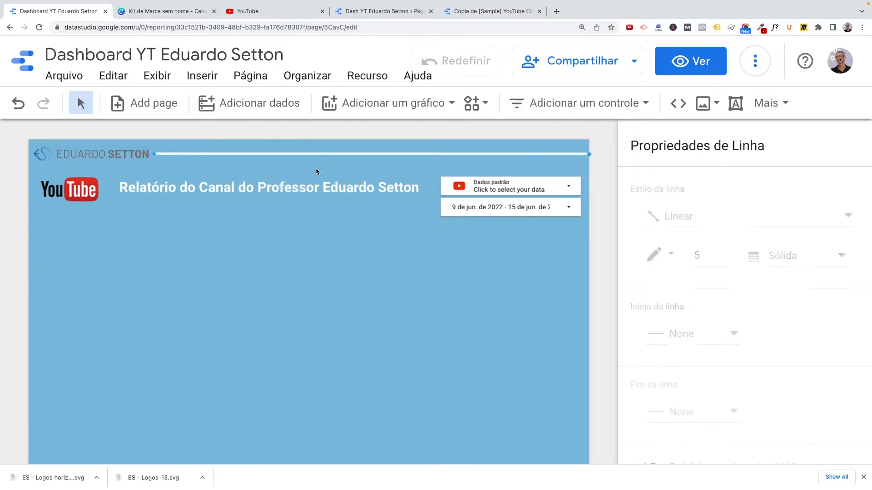
left_click(319, 169)
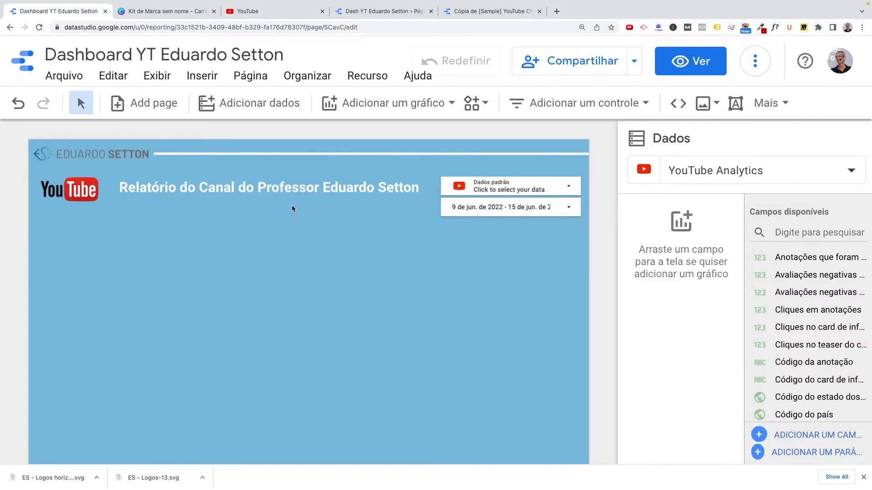
Step: Move the YouTube logo and the report title slightly up, closer to the white header line
left_click(63, 189)
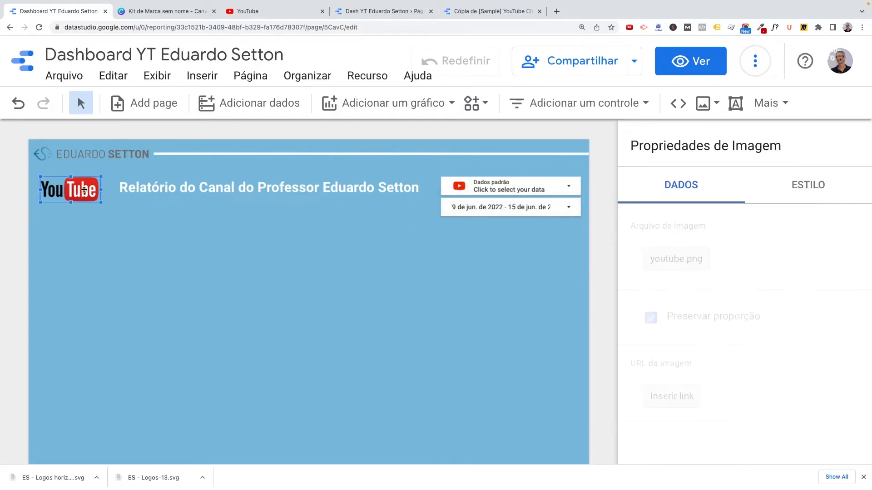
left_click(155, 193, "shift")
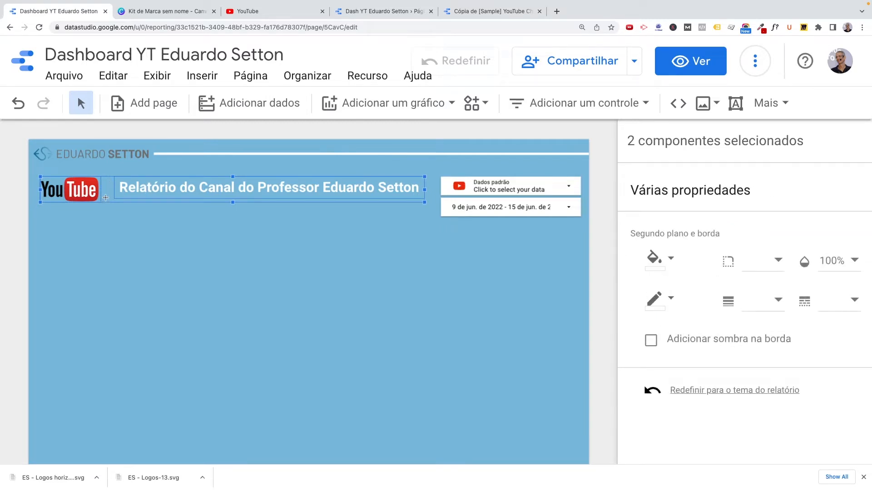
left_click(109, 225)
left_click_drag(80, 195, 73, 187)
left_click_drag(180, 195, 181, 191)
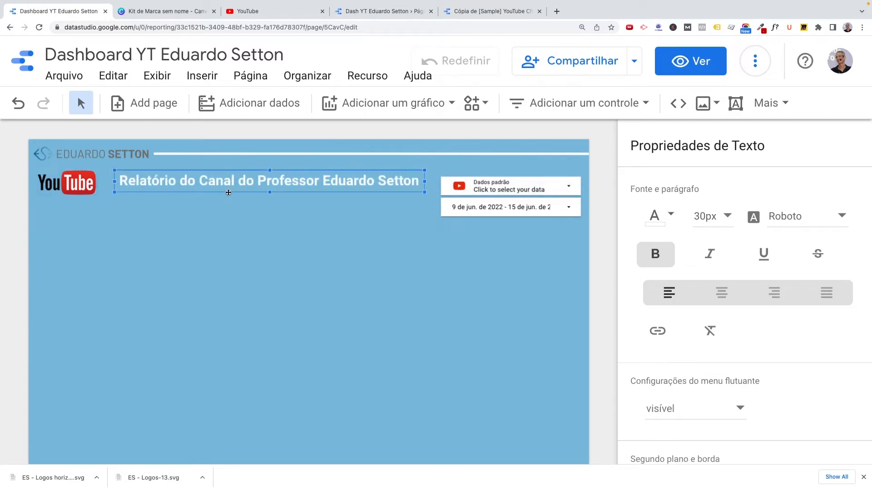
Step: Move the data source control and the date range control up, closer together beneath the white header line
left_click(450, 174)
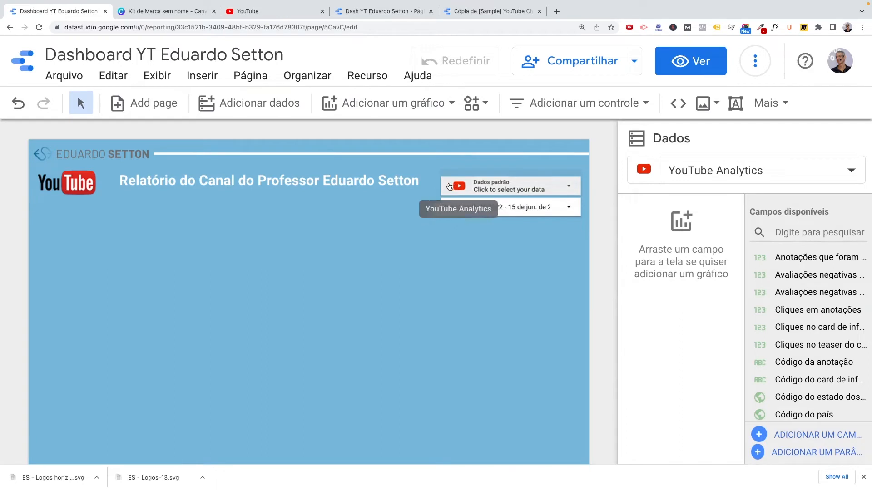
left_click_drag(453, 178, 452, 209)
left_click(445, 209)
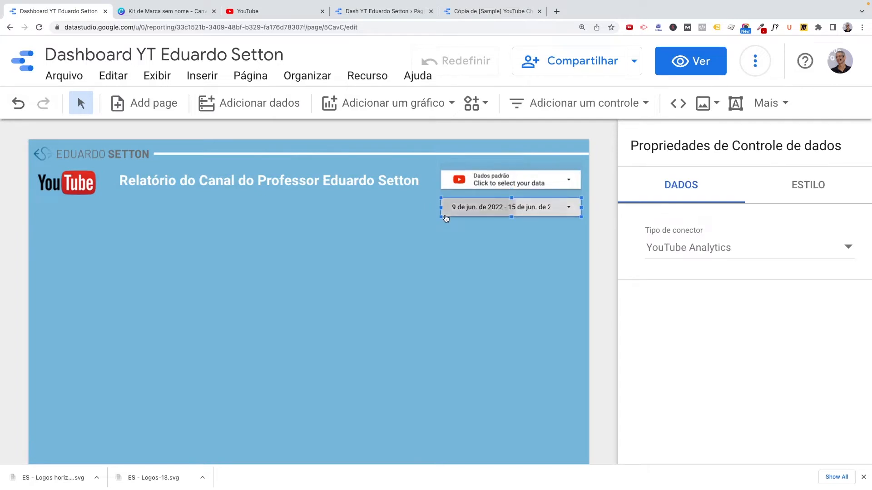
left_click(460, 216)
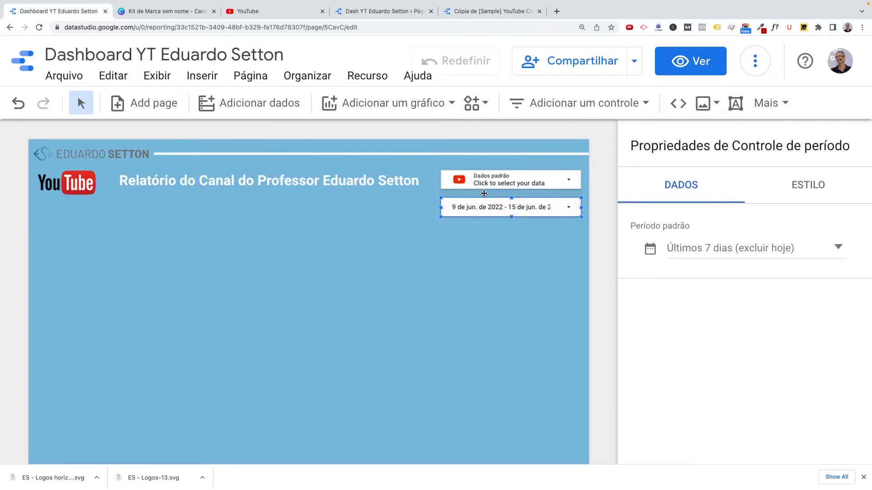
key("Up")
key("Up")
left_click(449, 266)
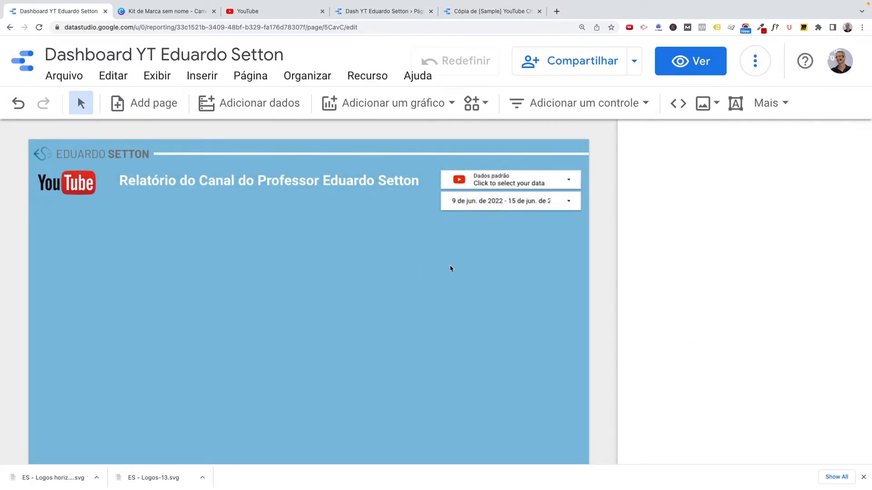
Step: Examine the reference YouTube dashboard and look through the available YouTube Analytics fields for the report's metrics
scroll(354, 336, "down", 1)
scroll(357, 340, "up", 1)
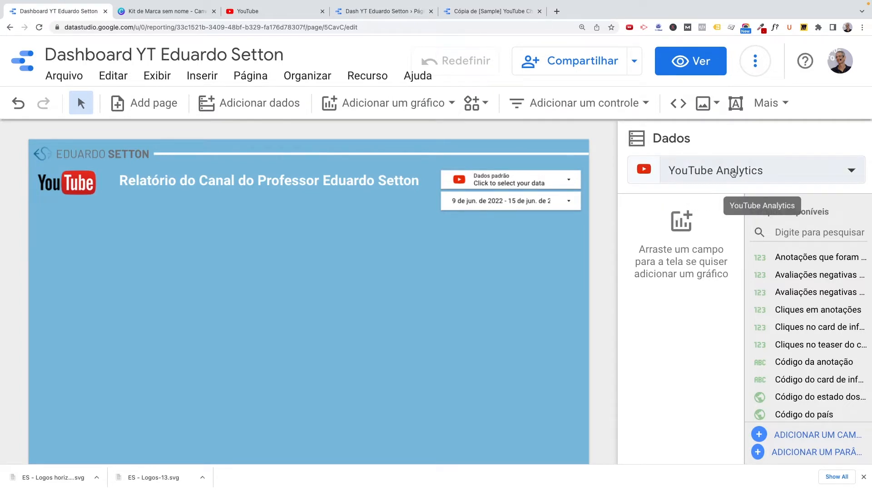
scroll(821, 345, "down", 1)
scroll(821, 345, "down", 8)
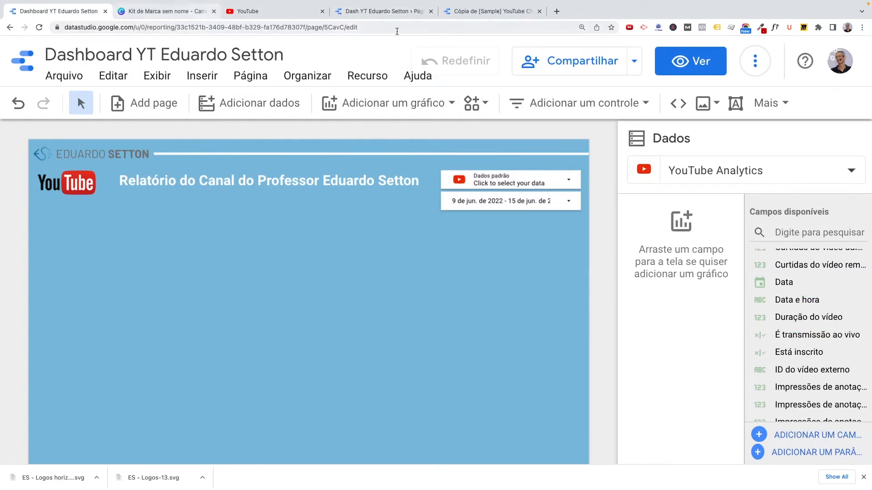
left_click(373, 13)
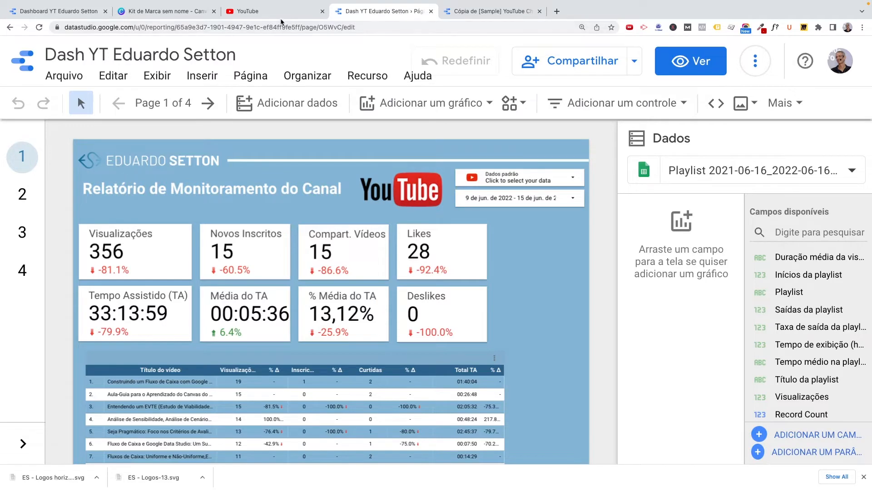
left_click(268, 12)
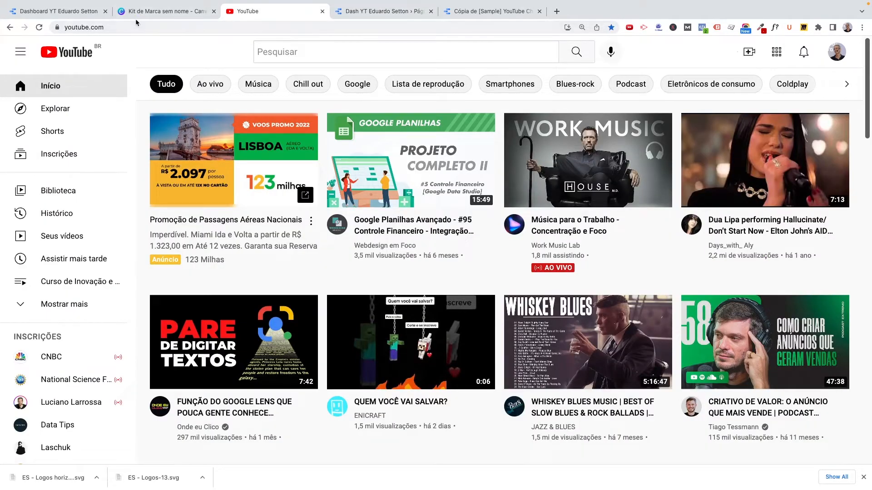
left_click(60, 12)
scroll(772, 327, "down", 3)
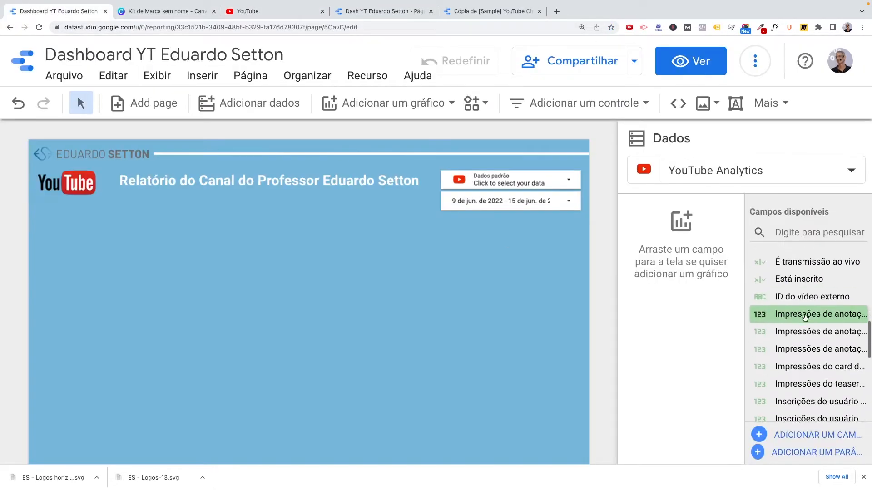
scroll(812, 363, "down", 5)
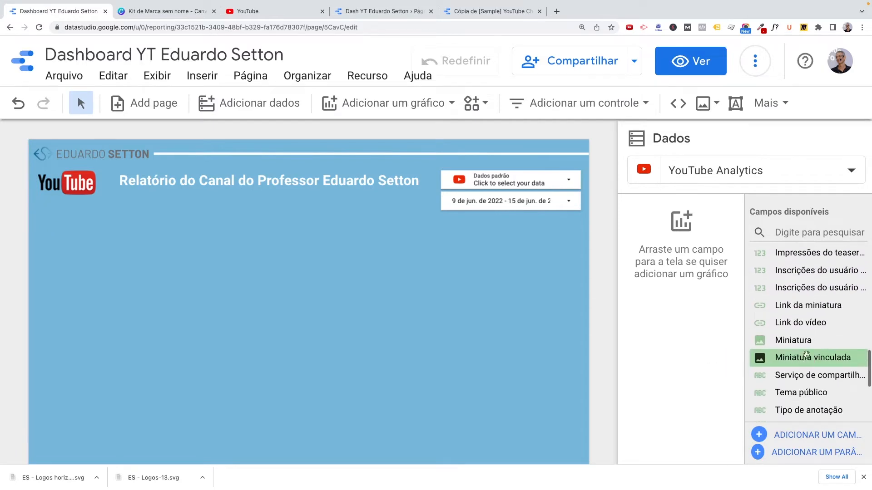
scroll(802, 339, "up", 3)
scroll(799, 334, "up", 1)
scroll(801, 338, "down", 3)
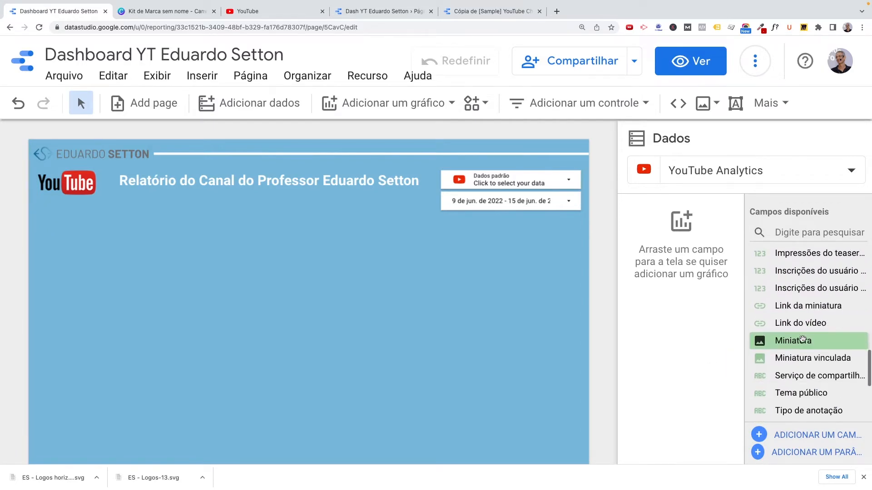
Step: Find the Visualizações field by searching for "Visual" and place it as a scorecard below the YouTube logo
left_click(789, 232)
type("Visual")
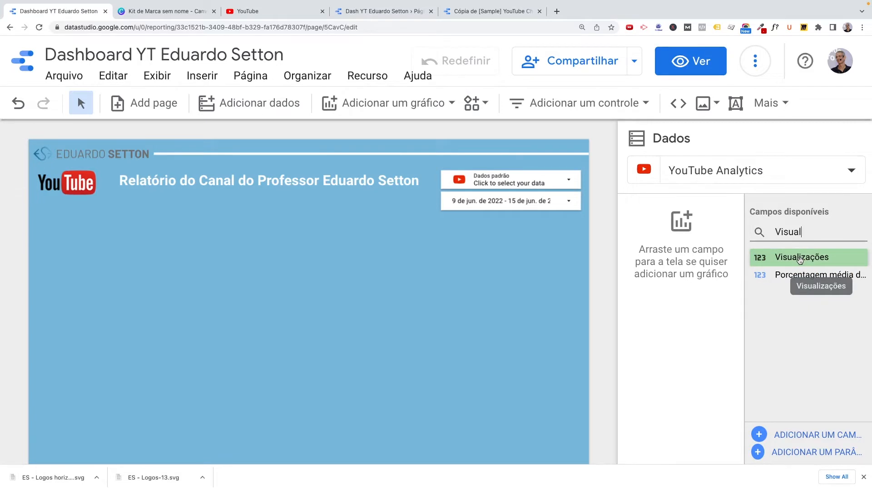
left_click_drag(802, 258, 121, 255)
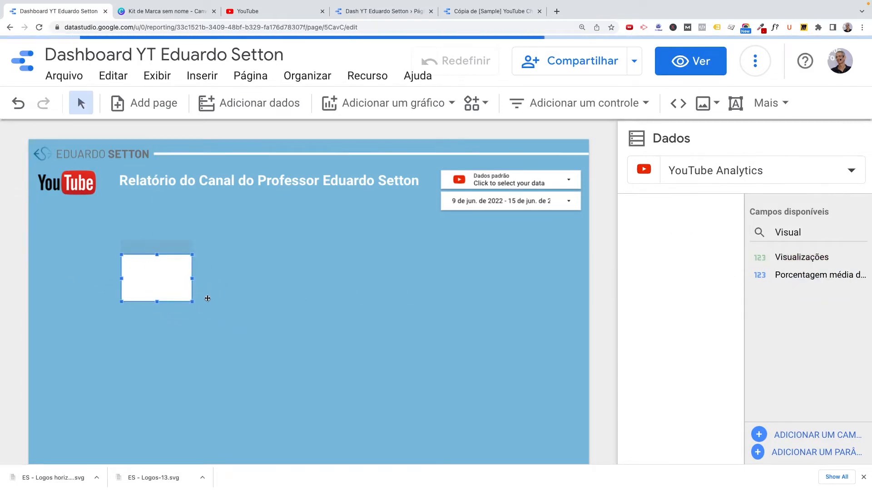
left_click_drag(177, 249, 100, 219)
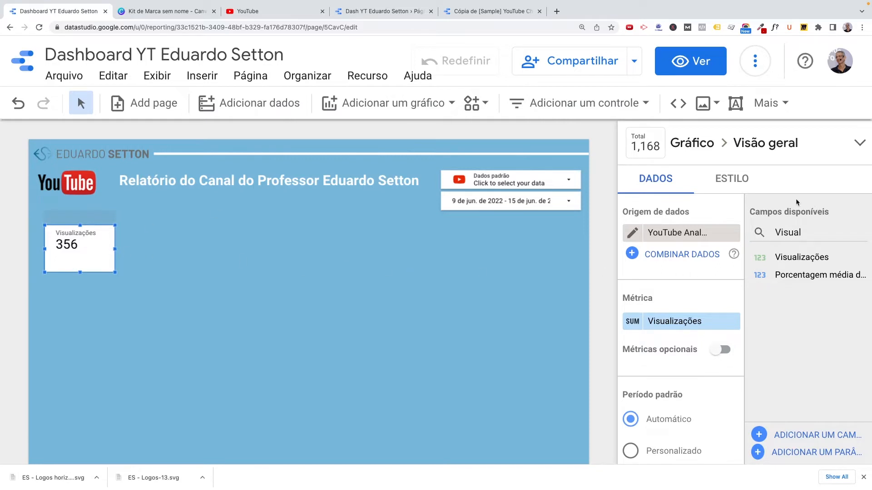
Step: Try the compact numbers option on the Visualizações scorecard's main metric
left_click(739, 183)
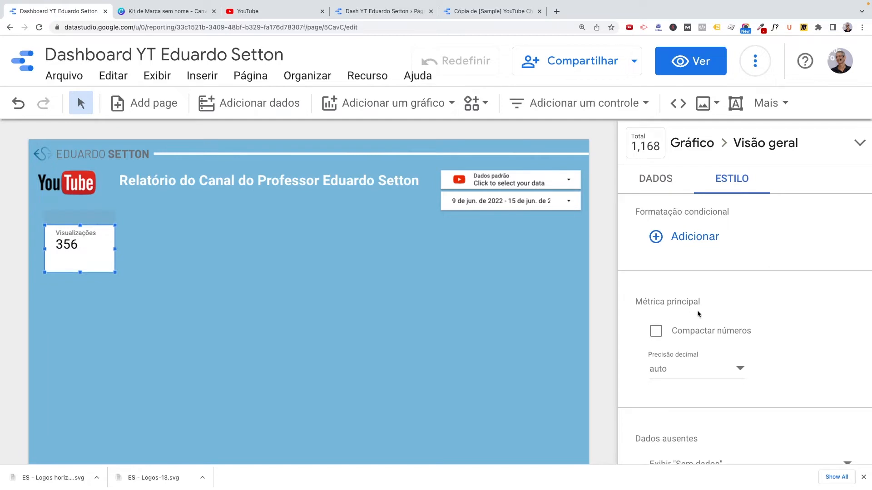
scroll(714, 355, "down", 1)
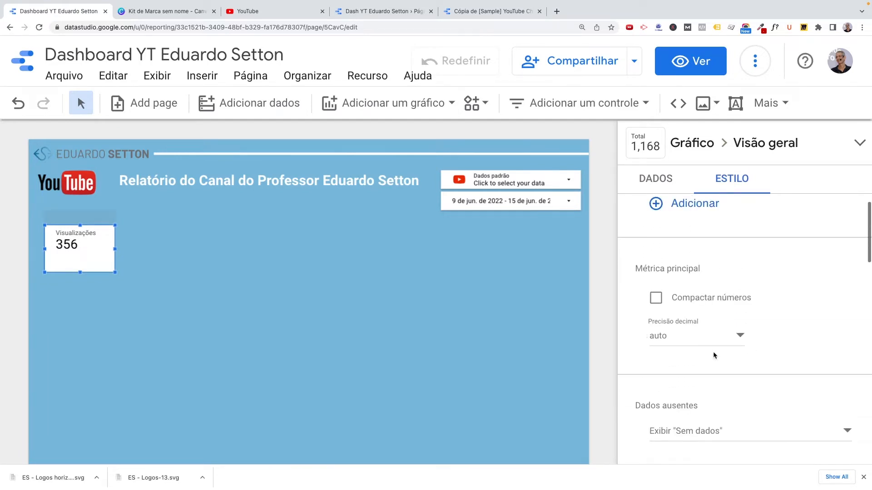
scroll(714, 355, "up", 1)
left_click(656, 331)
left_click(657, 334)
left_click(657, 334)
left_click(657, 334)
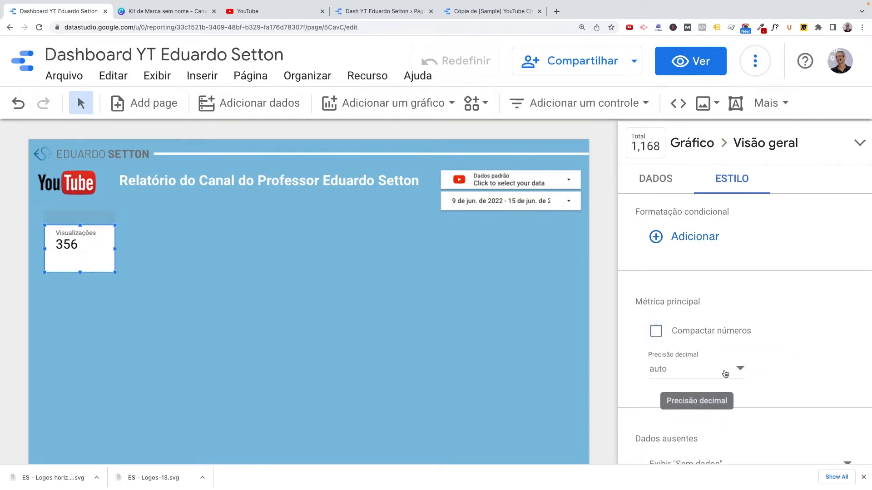
Step: Try a decimal precision of 4 on the Visualizações scorecard, and settle on 0
left_click(744, 370)
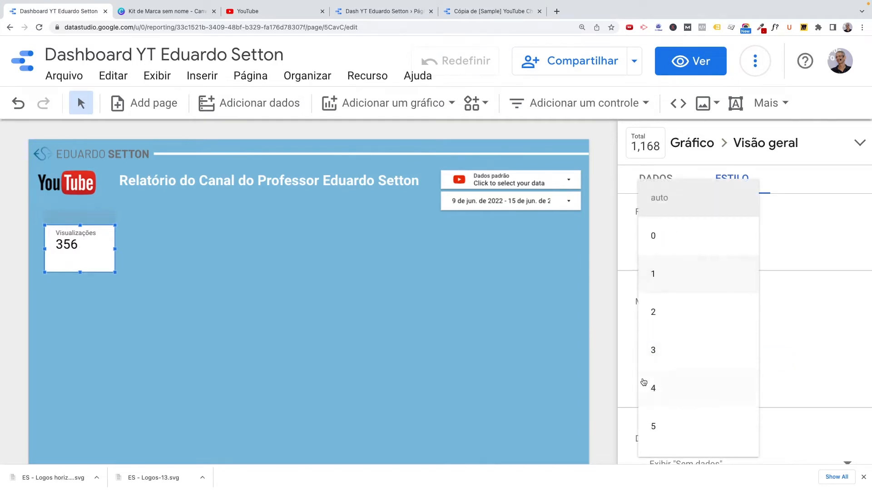
left_click(654, 387)
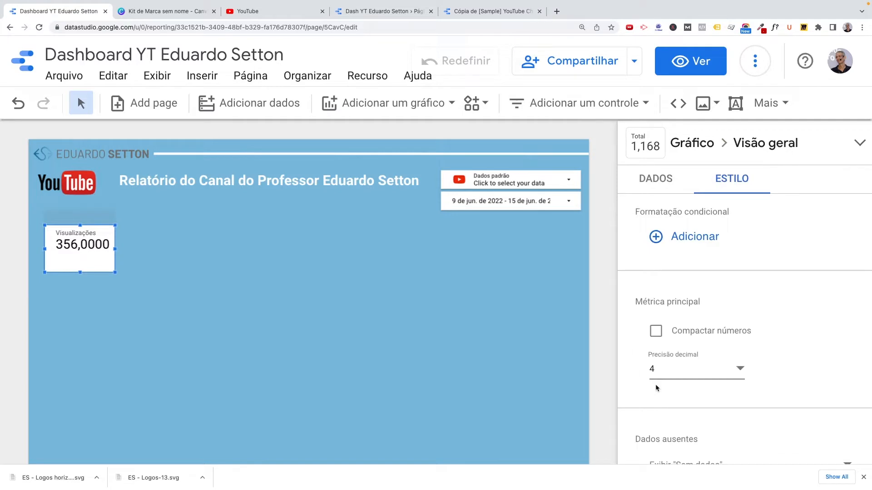
left_click(739, 369)
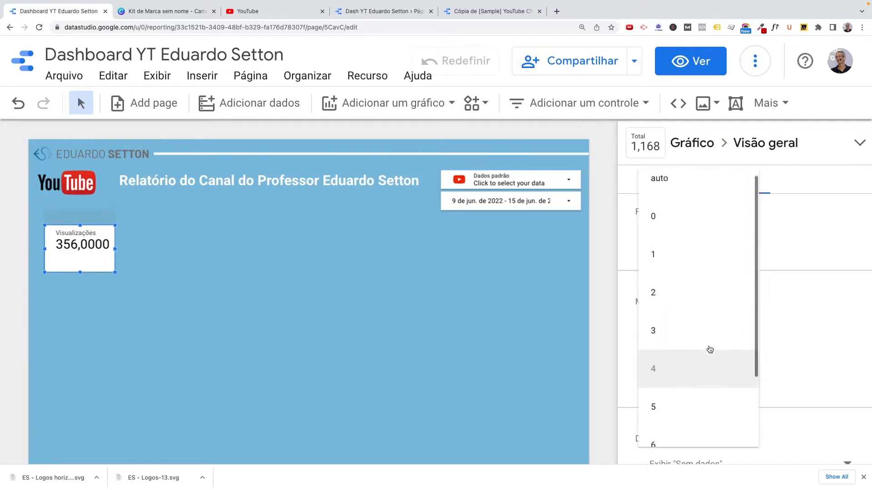
left_click(656, 219)
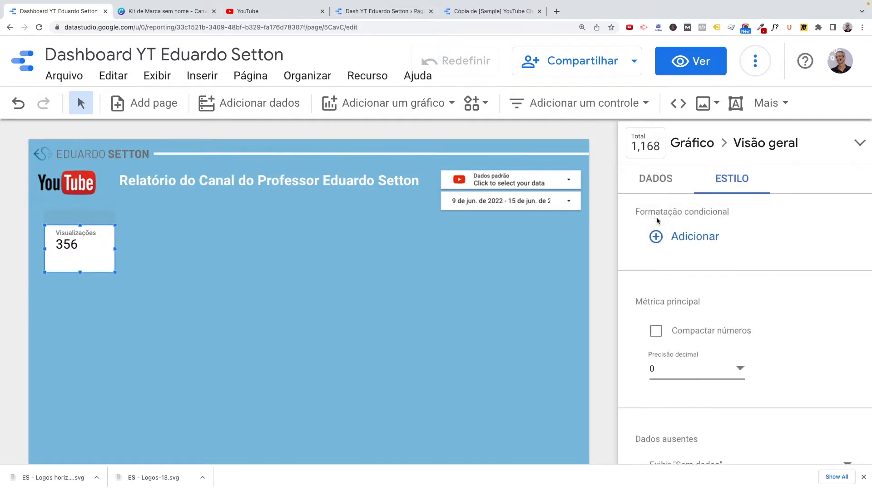
scroll(806, 332, "down", 3)
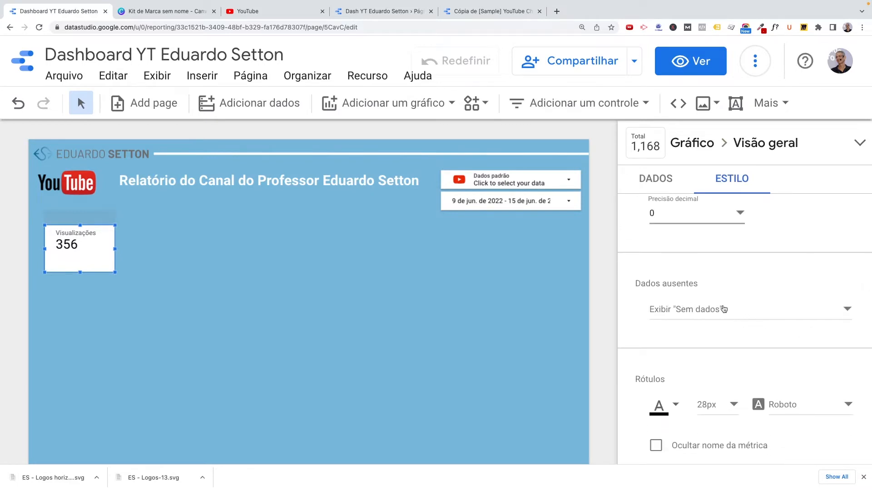
left_click(848, 309)
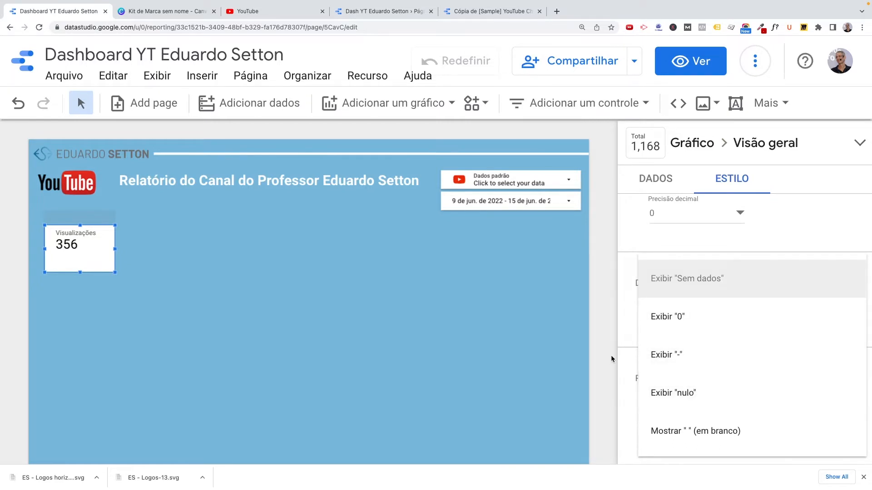
left_click(623, 304)
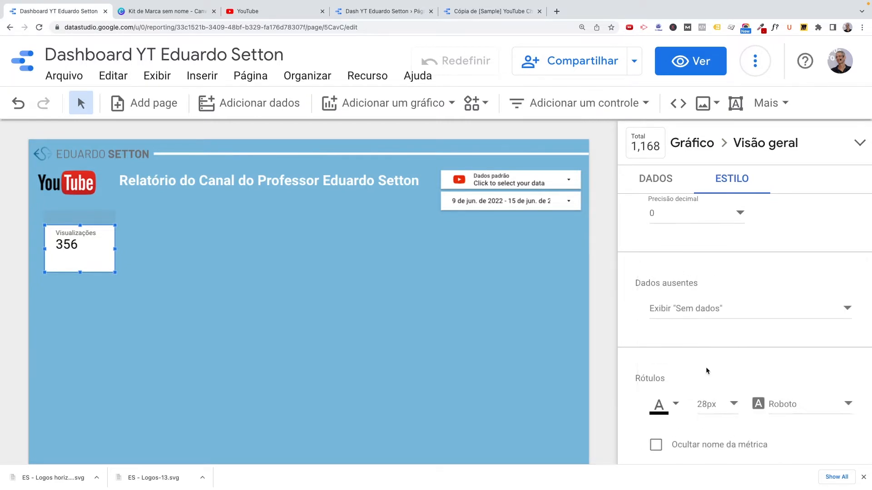
Step: Try a dark red label colour on the Visualizações scorecard, and return it to the theme's black
scroll(702, 361, "down", 3)
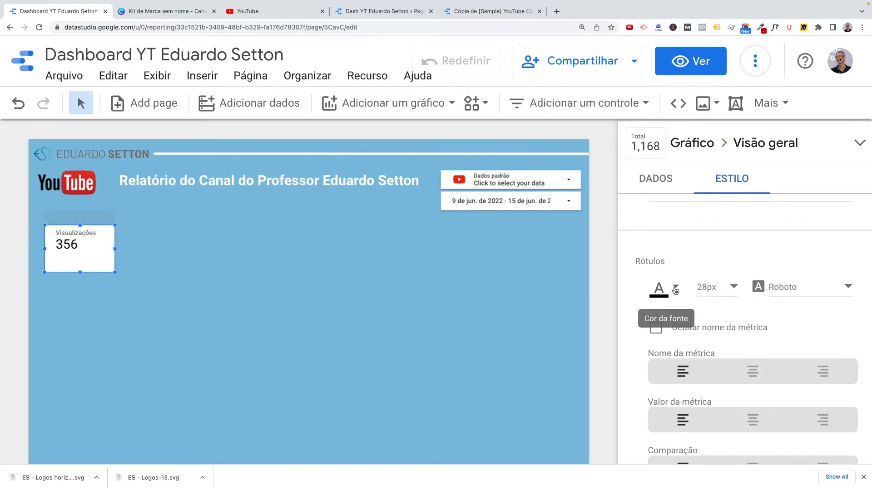
left_click(675, 291)
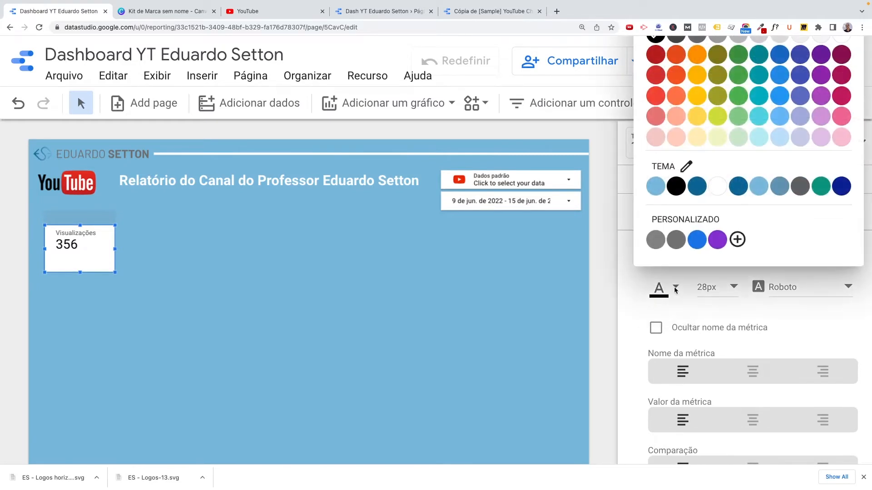
left_click(655, 75)
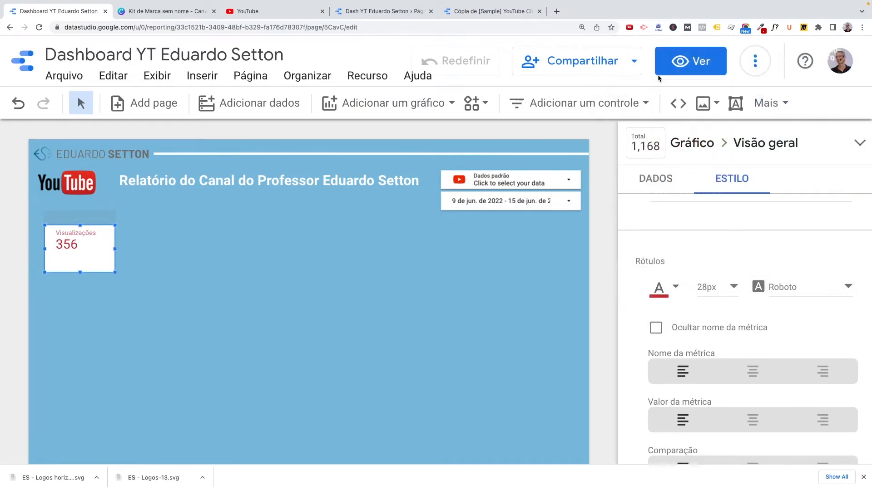
left_click(676, 288)
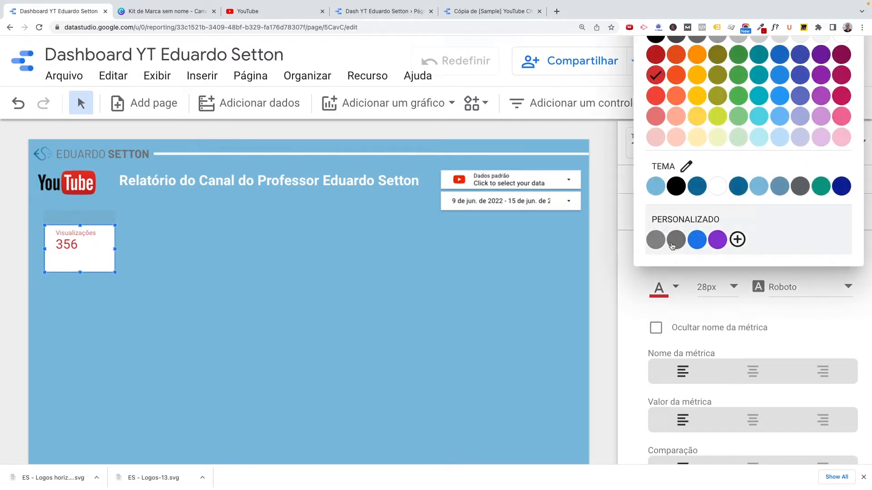
left_click(677, 187)
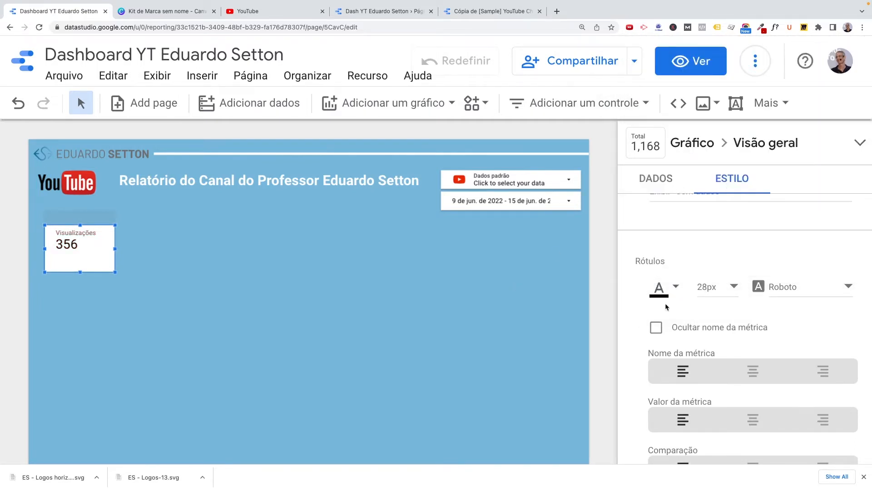
Step: Set the Visualizações scorecard's label font size to 48px and enlarge the card's width and height around the text
left_click(733, 287)
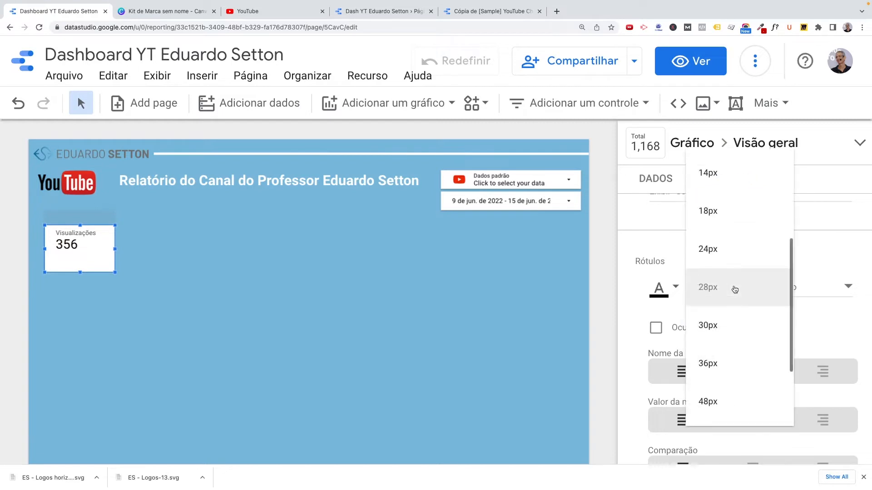
left_click(706, 365)
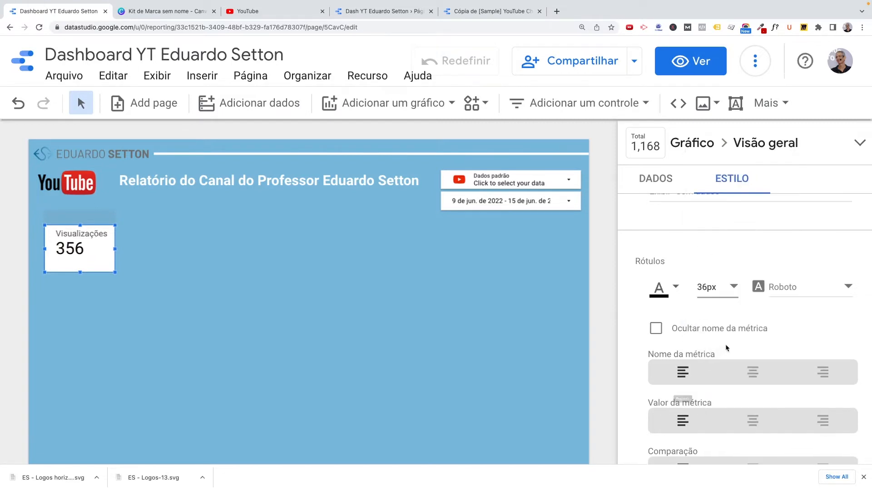
left_click(734, 296)
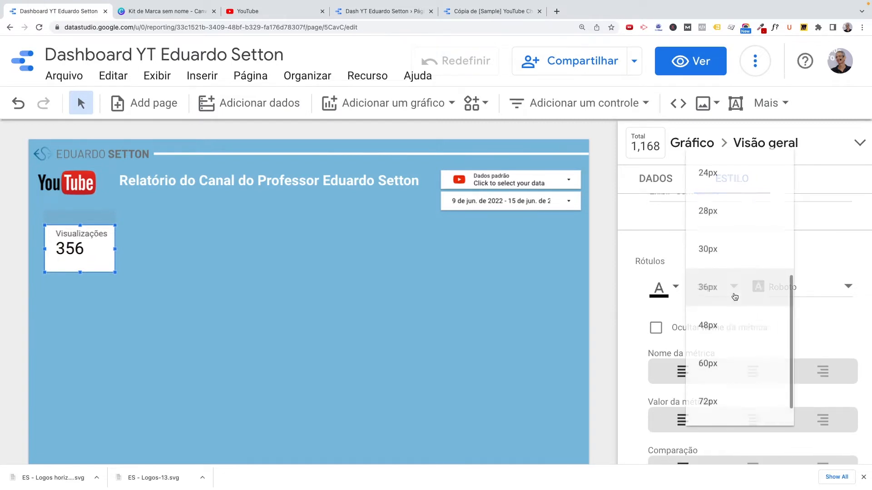
left_click(716, 336)
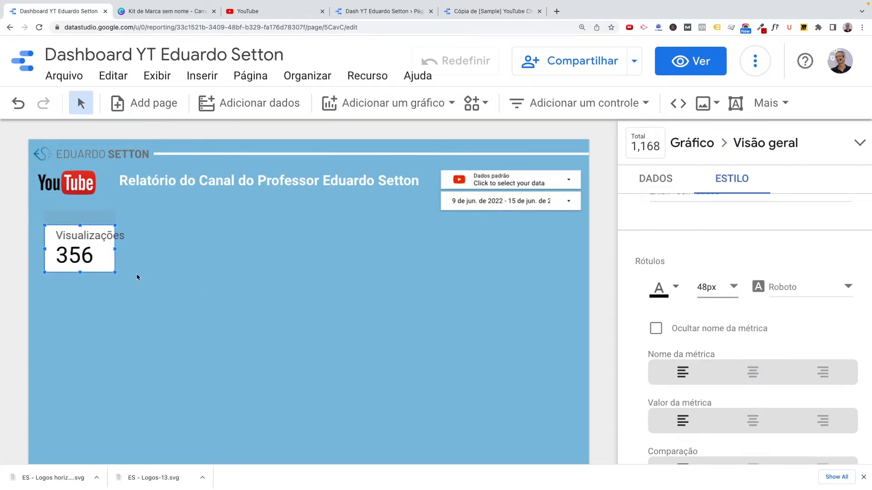
left_click_drag(115, 248, 132, 250)
left_click_drag(88, 273, 89, 281)
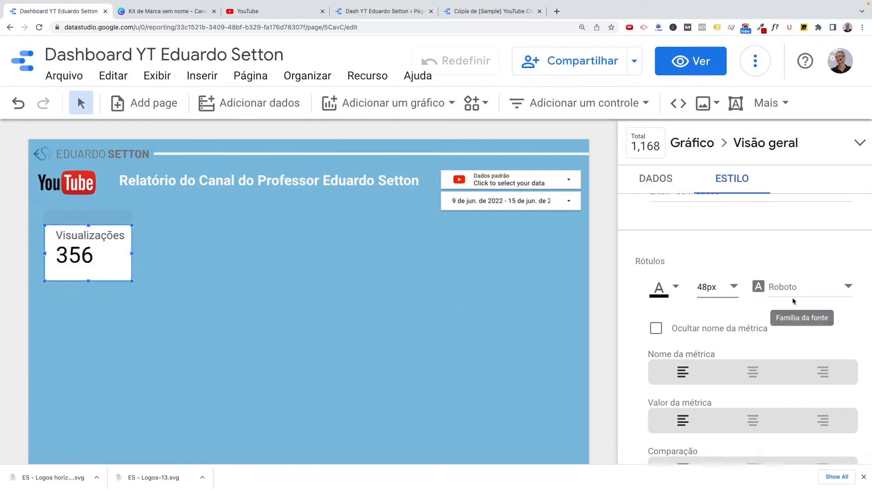
Step: Try the Roboto Condensed font on the Visualizações scorecard's labels, and return it to Roboto
left_click(847, 287)
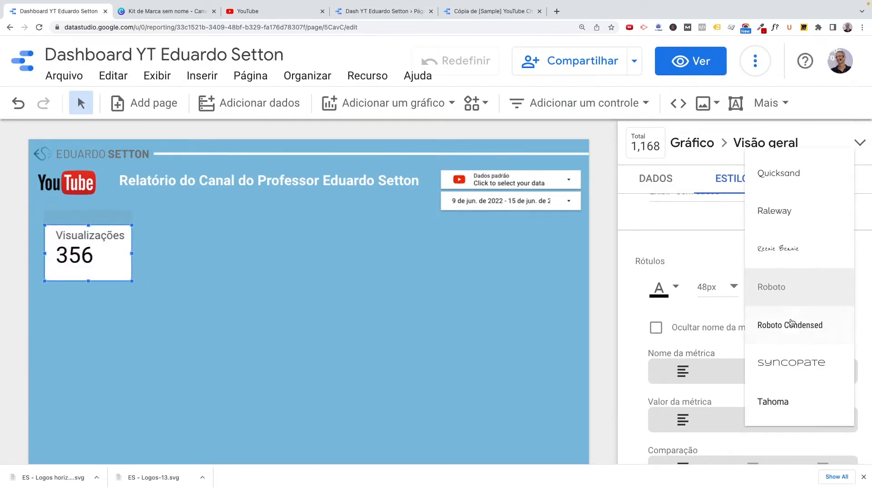
left_click(777, 326)
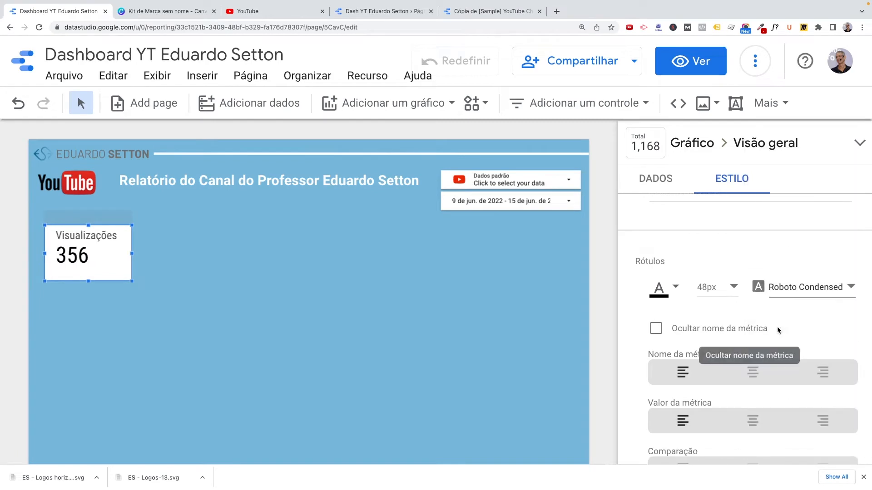
left_click(831, 287)
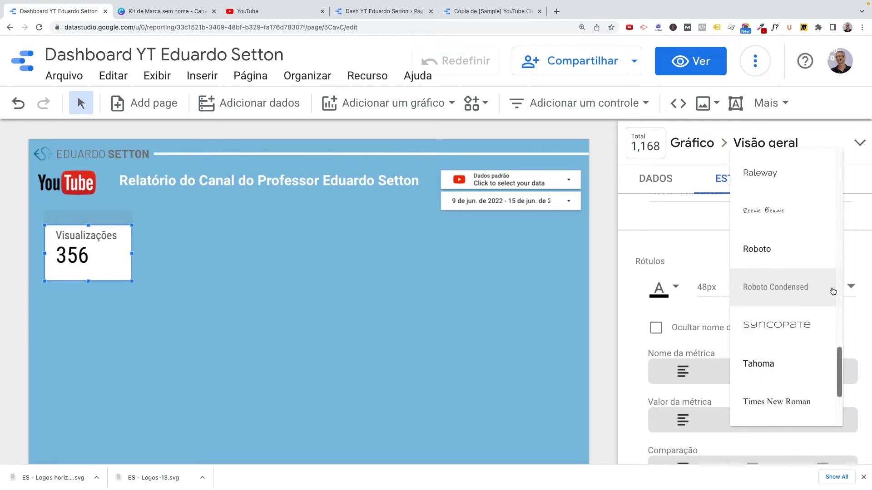
left_click(764, 252)
Step: Try centre alignment for the scorecard's metric name, metric value and comparison, and return all three to left alignment
scroll(699, 319, "up", 3)
scroll(700, 319, "down", 5)
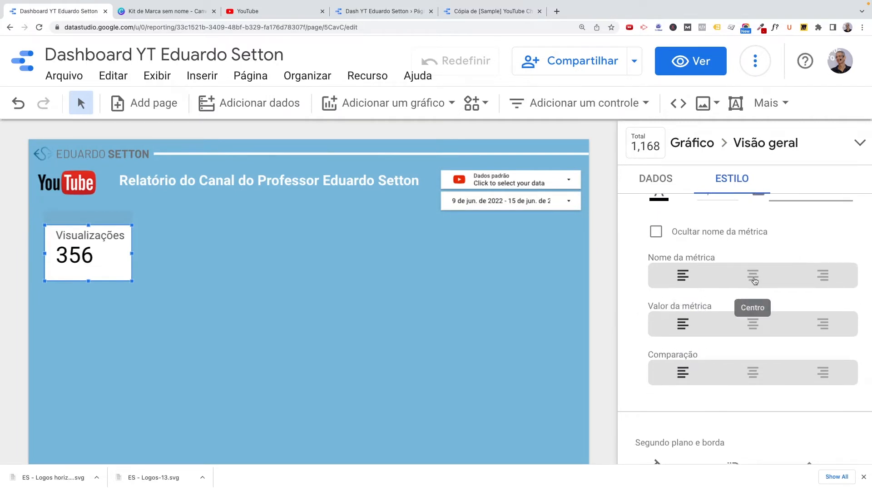
left_click(753, 282)
left_click(752, 325)
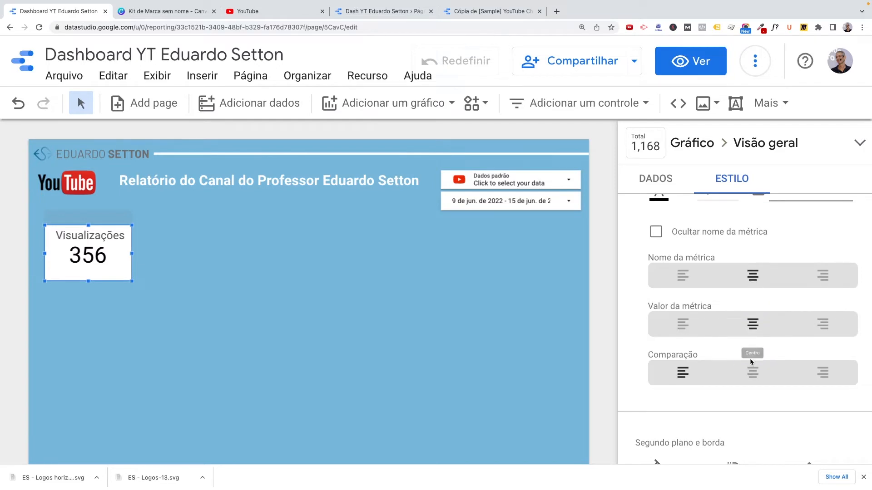
left_click(753, 373)
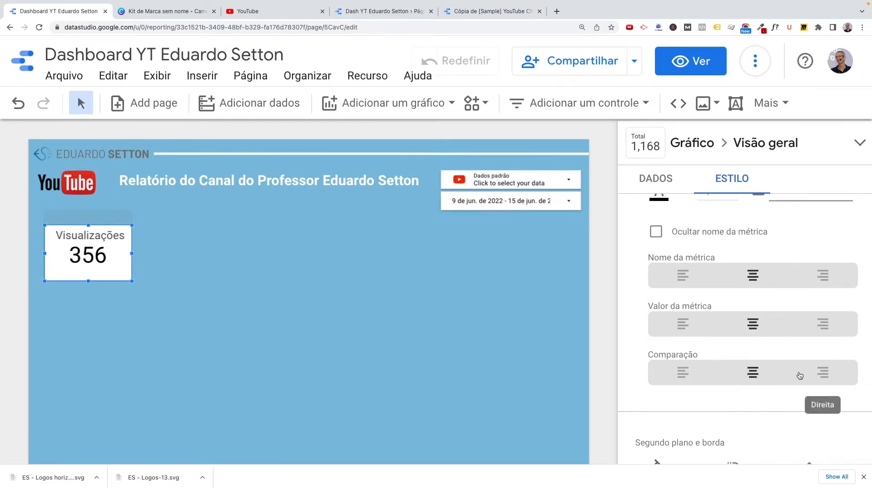
left_click(682, 277)
left_click(682, 327)
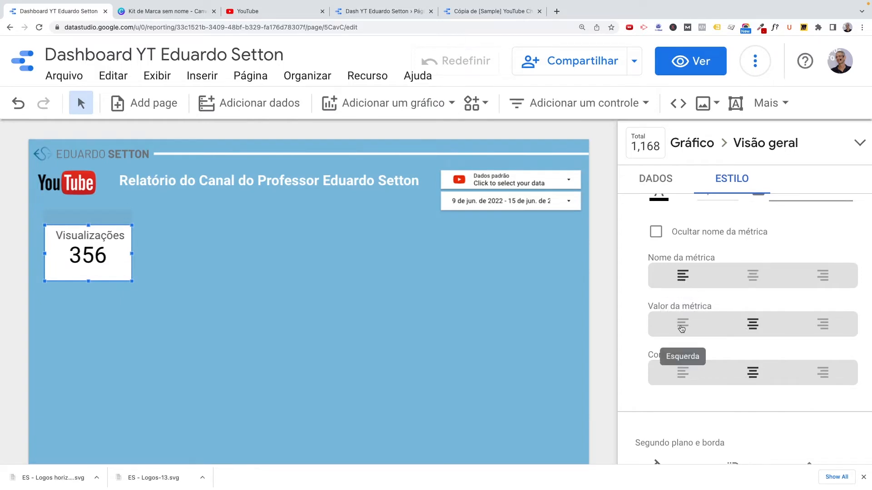
left_click(681, 374)
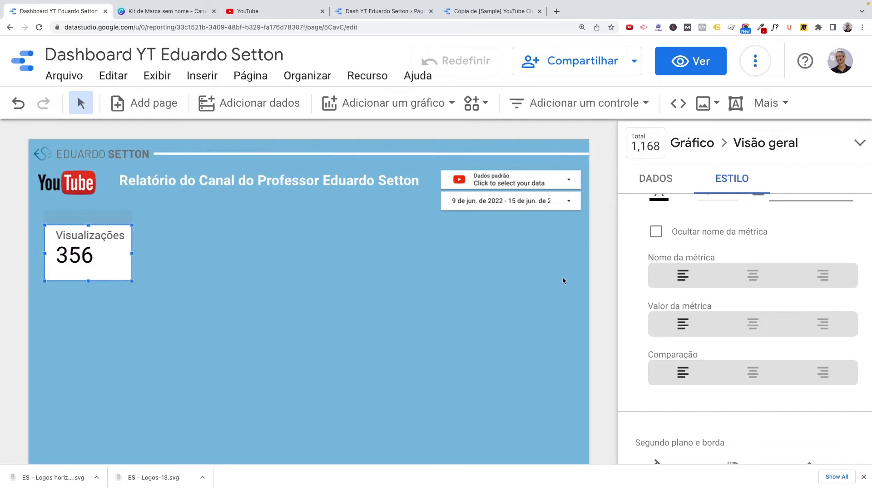
Step: Try the theme's greyish blue as the Visualizações scorecard's background, and settle on the theme's white
scroll(667, 321, "down", 4)
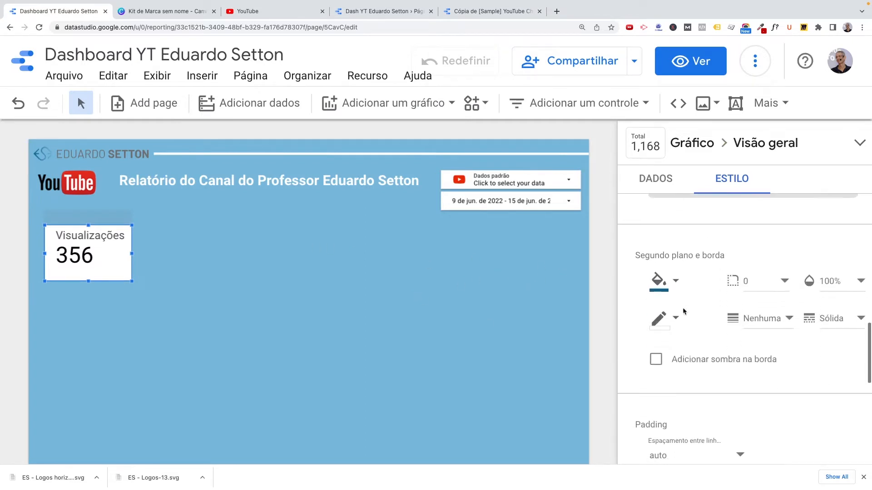
left_click(676, 281)
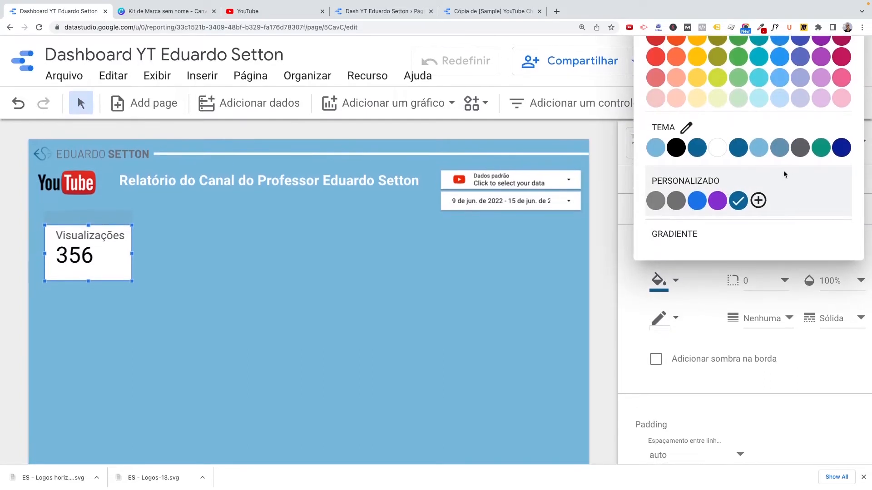
left_click(777, 151)
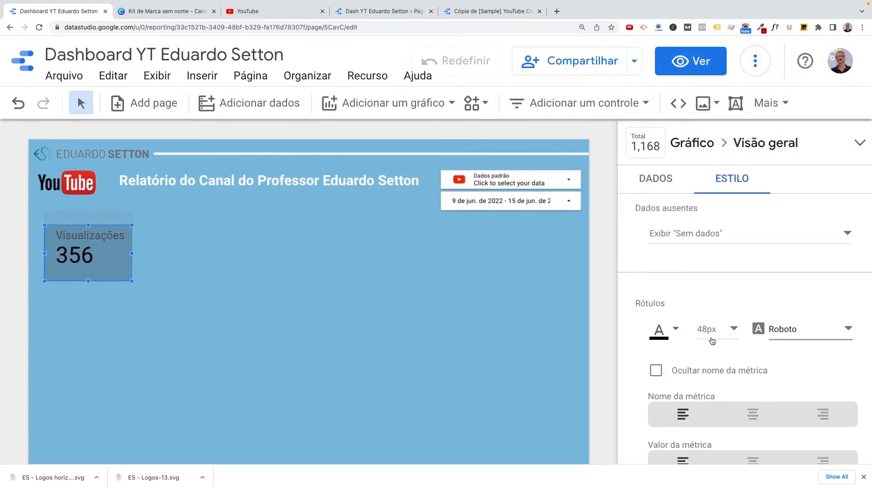
scroll(713, 339, "down", 6)
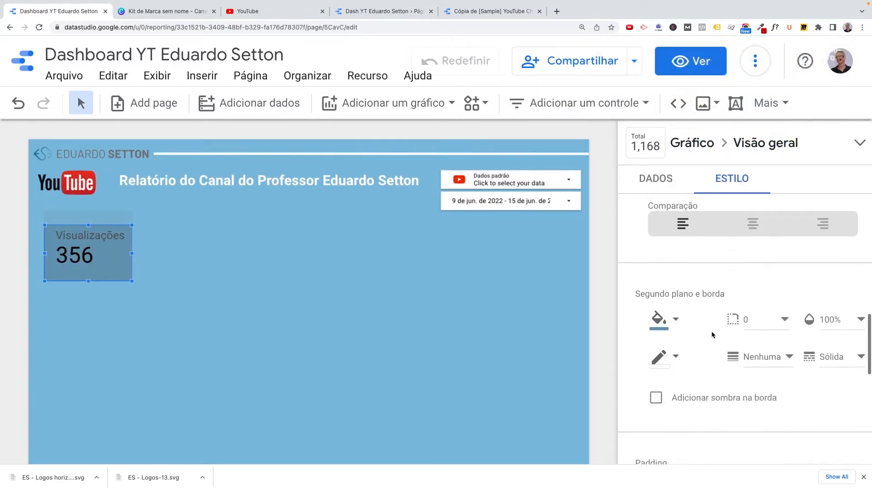
scroll(714, 336, "down", 1)
left_click(659, 293)
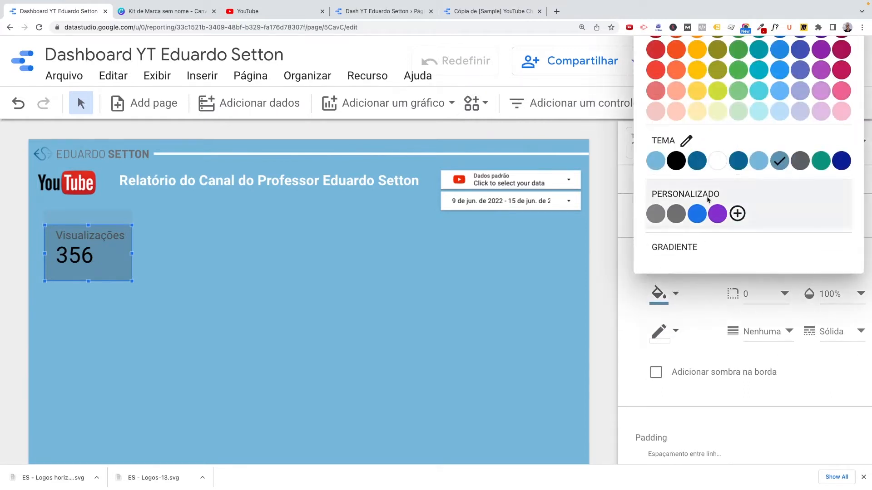
left_click(719, 162)
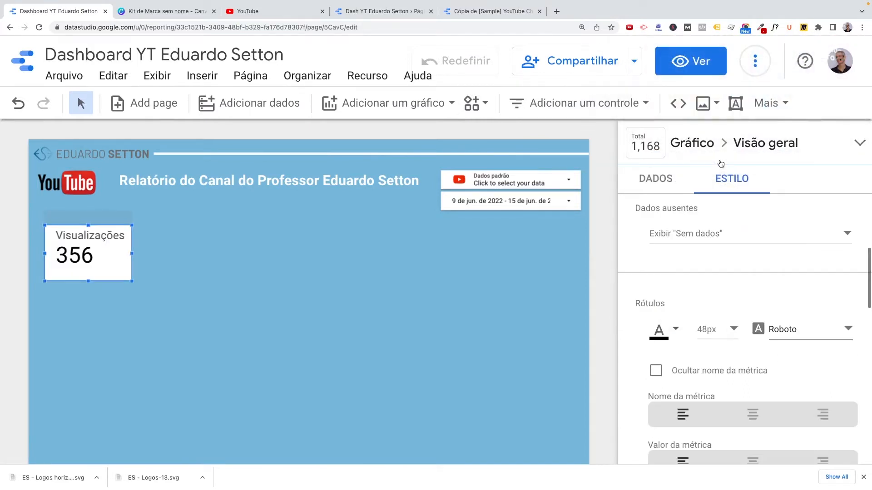
left_click(228, 293)
Step: Set the date range control below the data selector to Últimos 30 dias and apply it
left_click(104, 273)
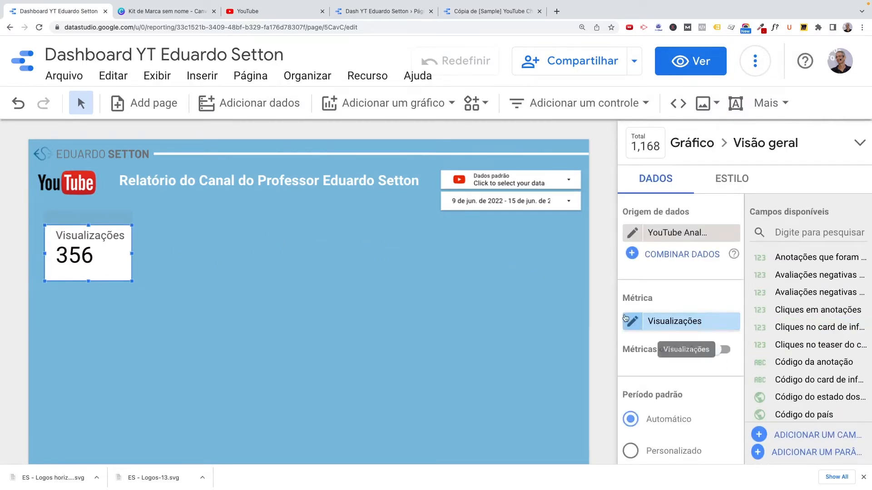
scroll(685, 332, "down", 5)
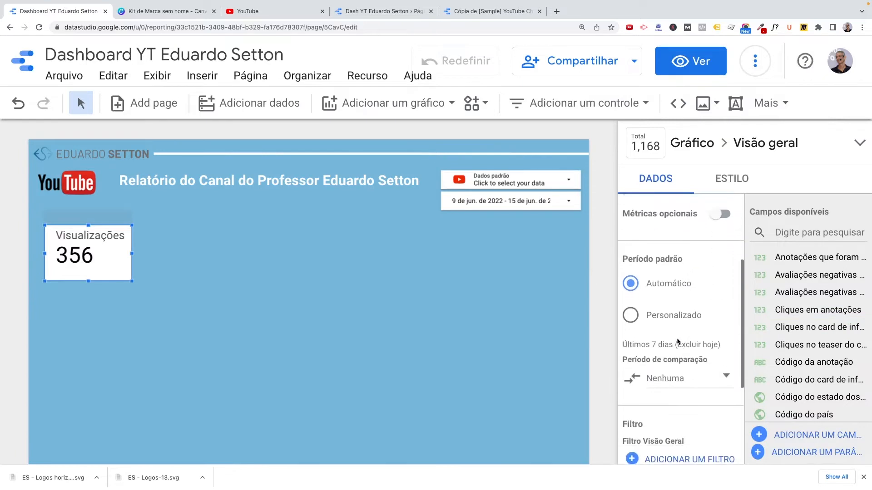
scroll(660, 296, "up", 3)
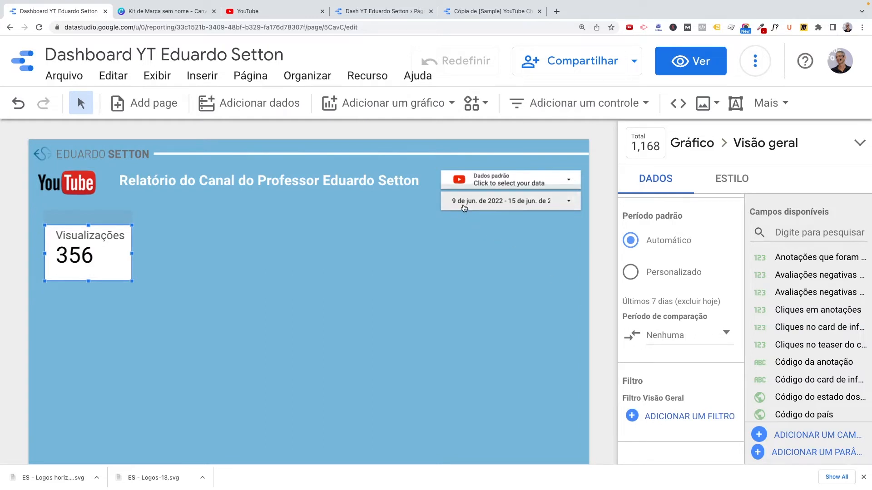
left_click(569, 204)
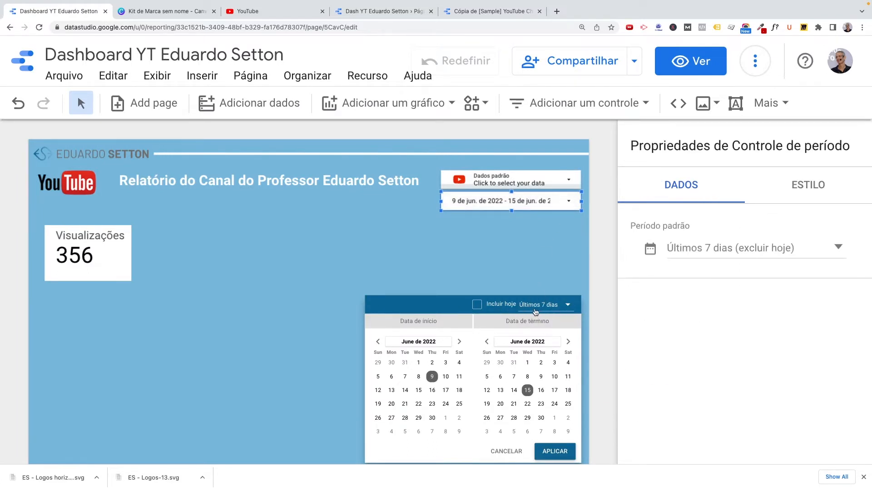
left_click(568, 309)
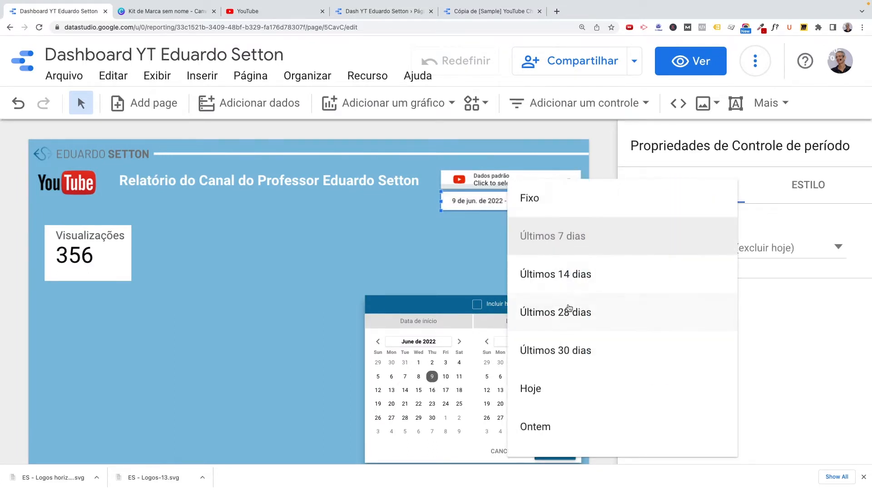
left_click(566, 348)
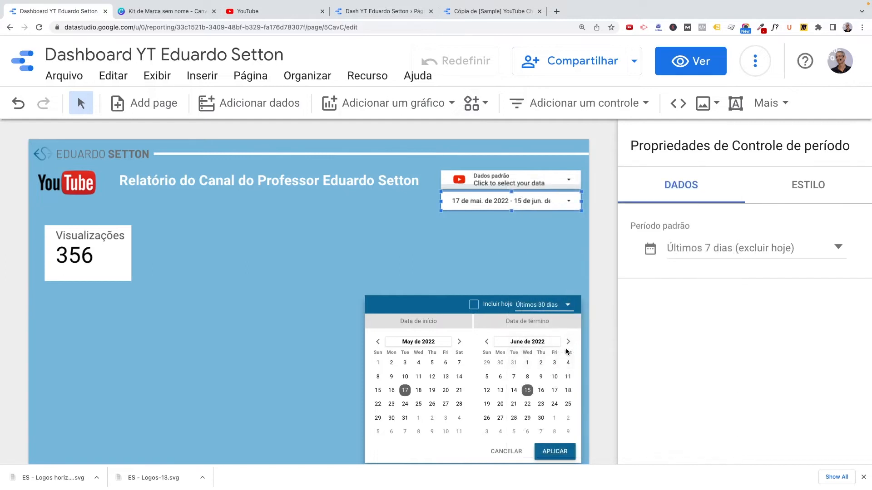
left_click(560, 452)
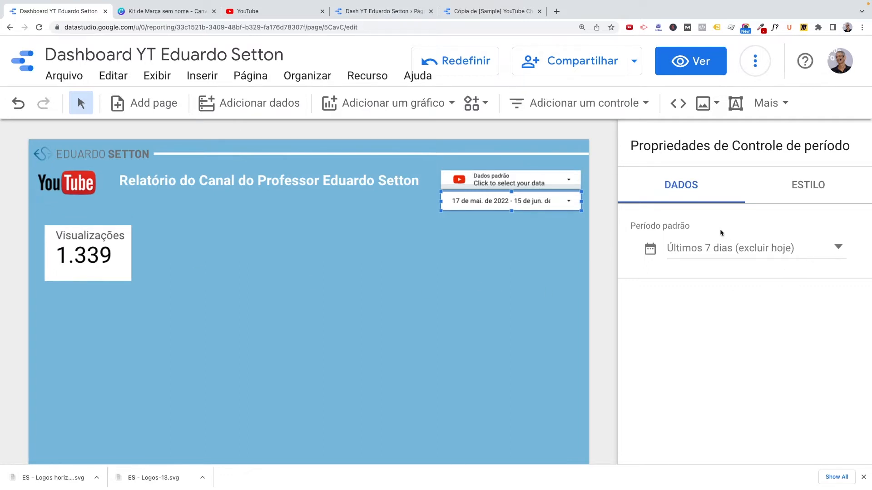
Step: Set the Visualizações scorecard's comparison period to Período anterior and nudge the card slightly left and down on the page
left_click(130, 269)
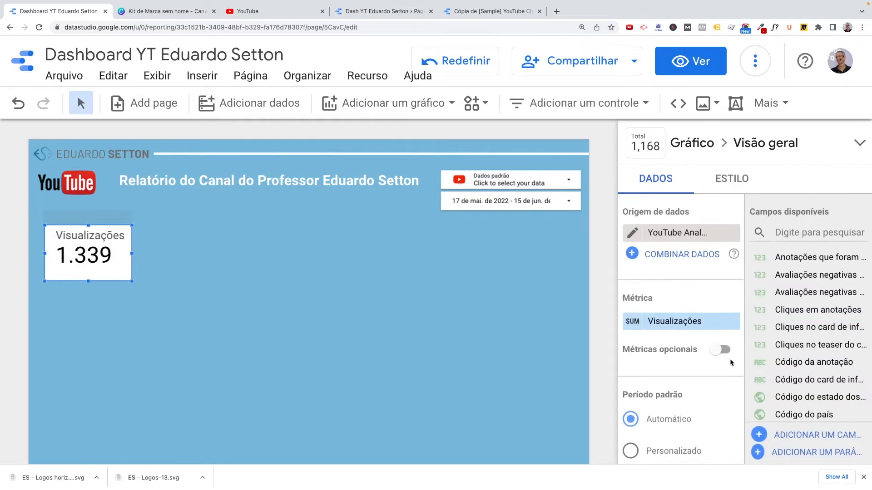
scroll(732, 363, "down", 4)
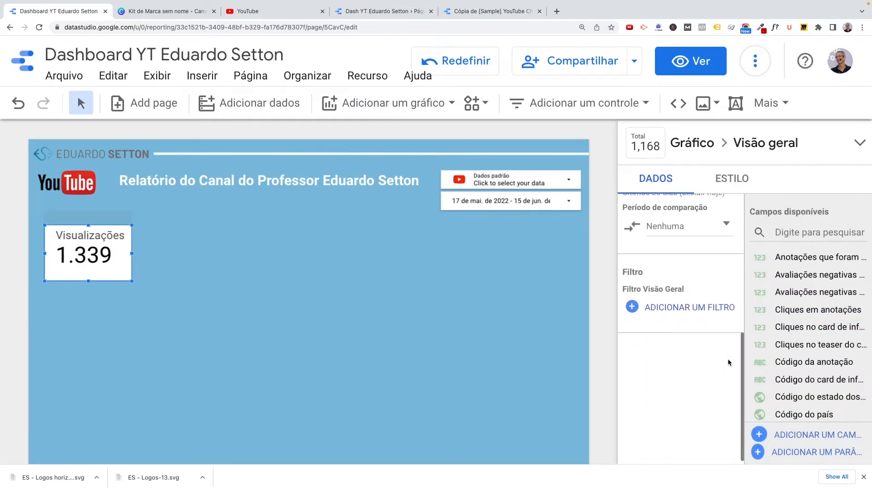
scroll(728, 345, "up", 2)
left_click(710, 289)
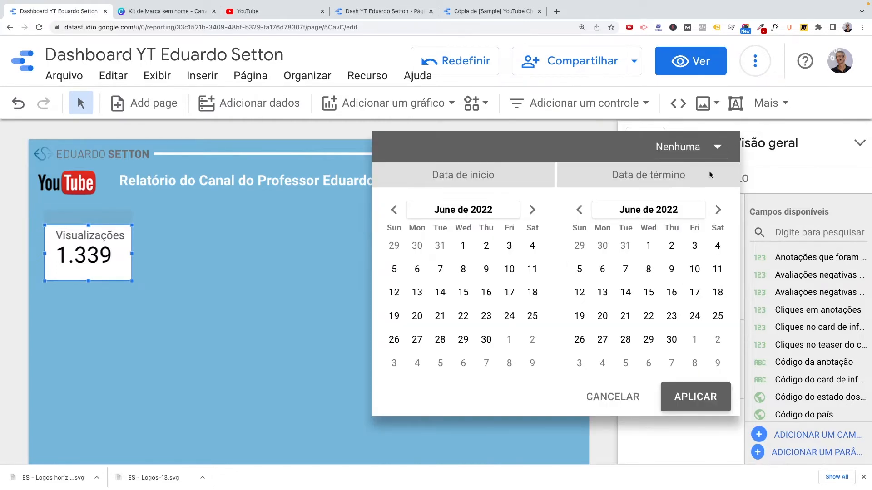
left_click(717, 147)
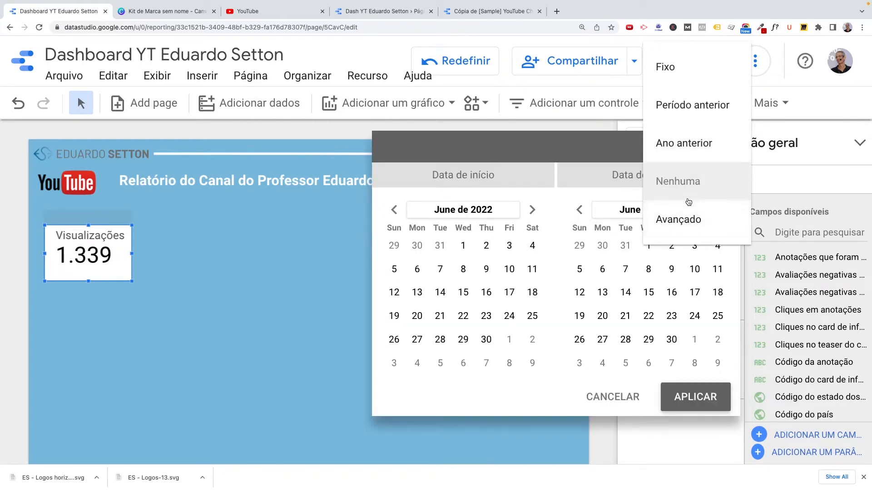
left_click(681, 113)
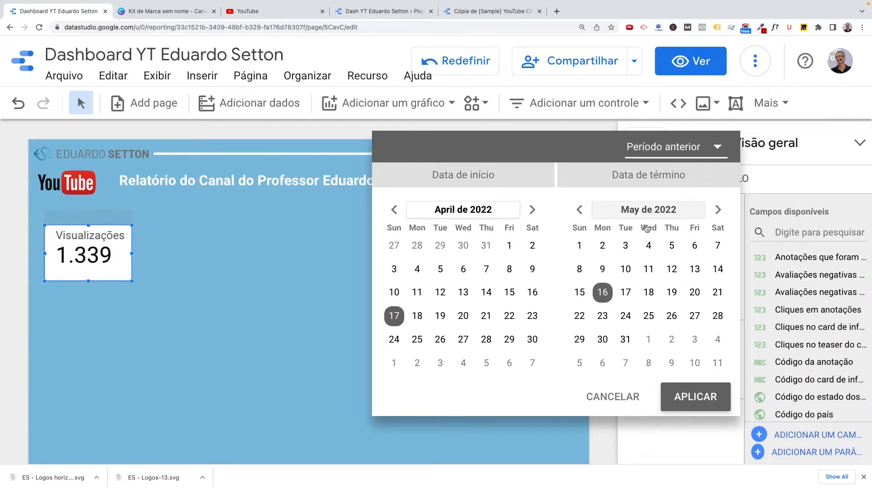
left_click(704, 401)
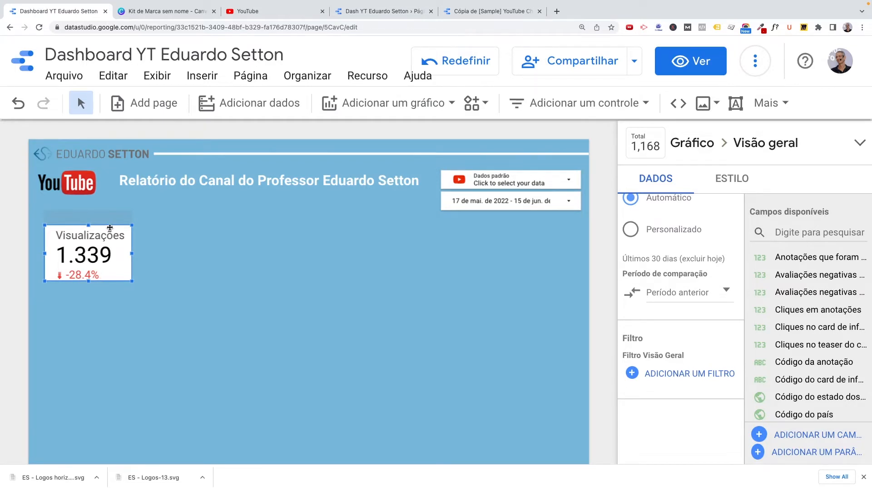
left_click_drag(108, 218, 105, 220)
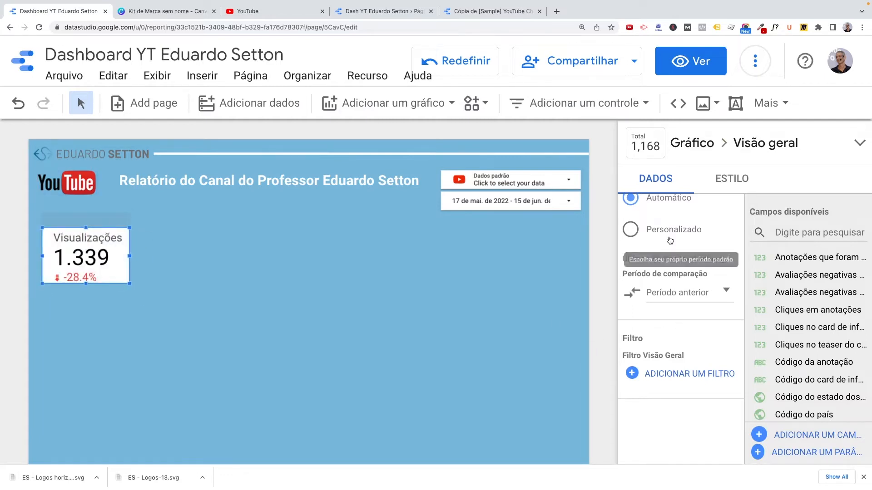
Step: Review the Visualizações scorecard's data and style settings and the date range control it follows
scroll(688, 270, "up", 2)
scroll(688, 270, "up", 2)
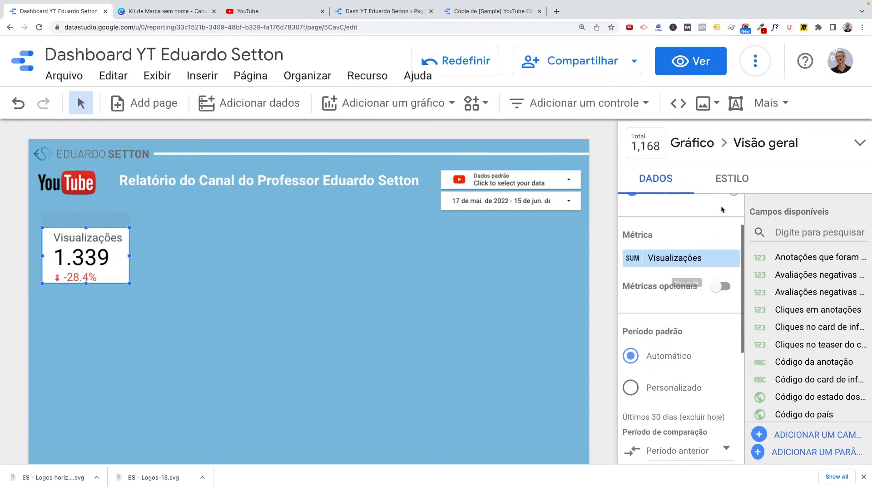
left_click(726, 180)
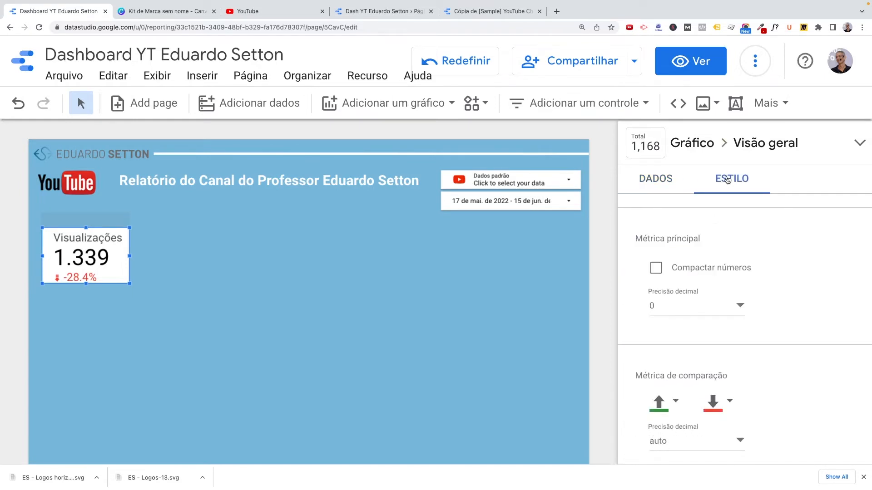
scroll(699, 276, "up", 2)
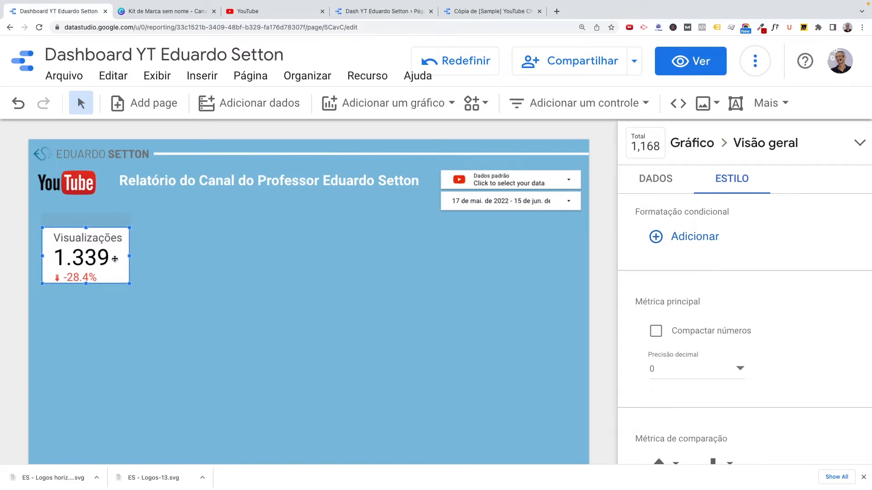
left_click(661, 187)
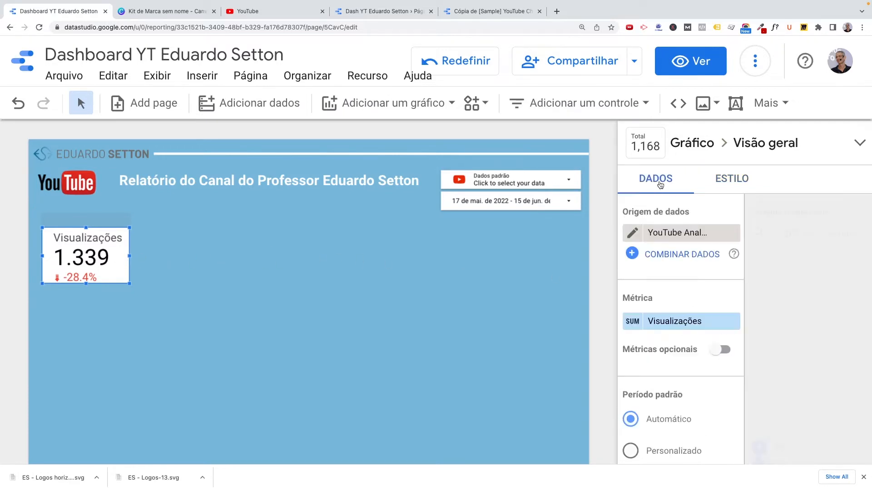
left_click(729, 182)
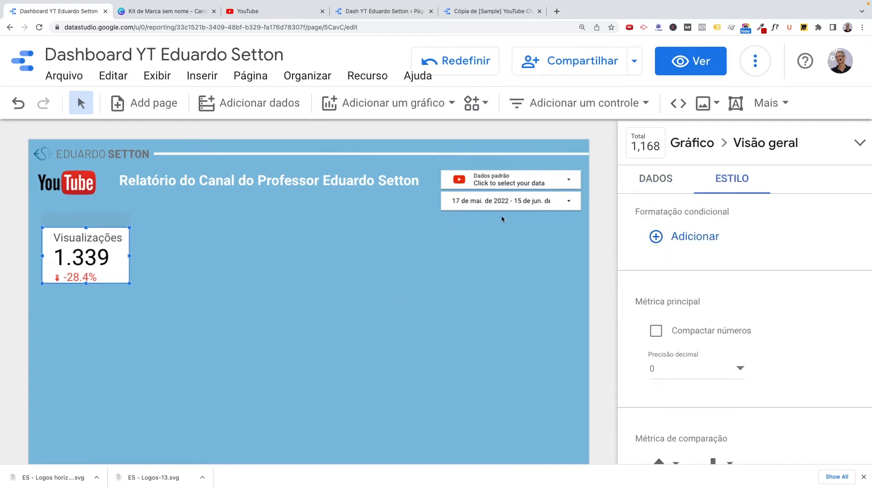
left_click(483, 213)
left_click(460, 208)
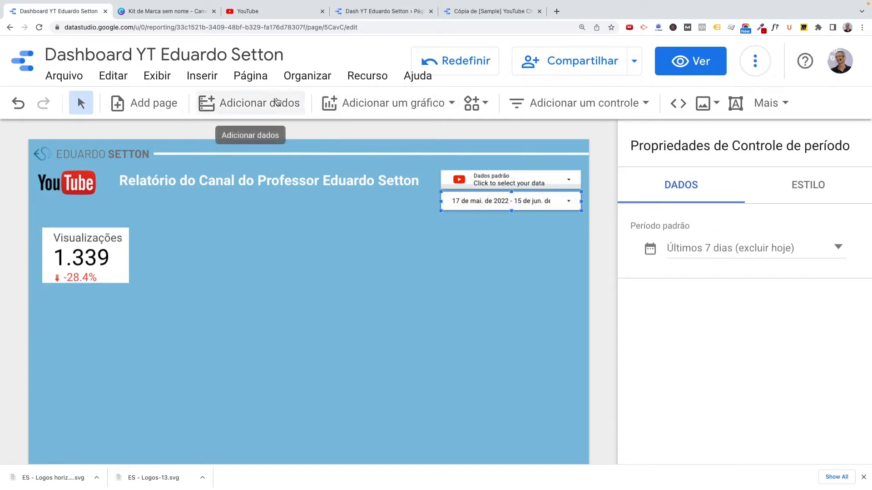
Step: Add a plain table chart to the page below the Visualizações scorecard
left_click(401, 106)
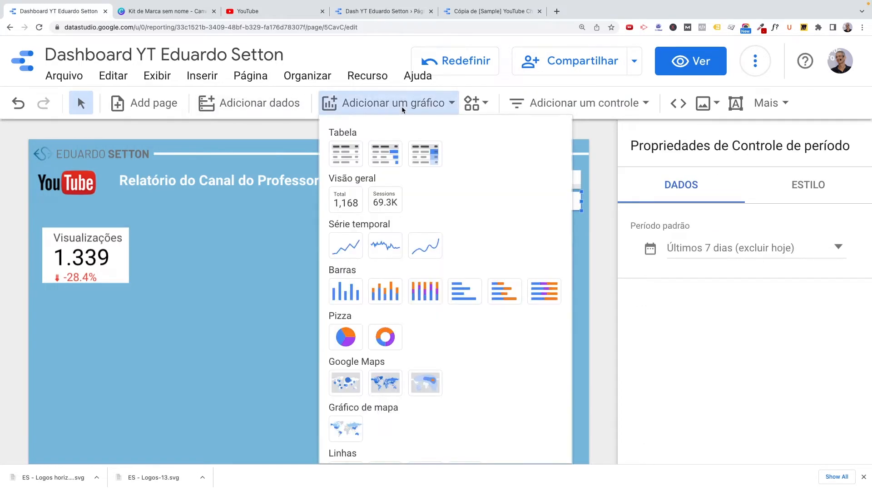
left_click(345, 156)
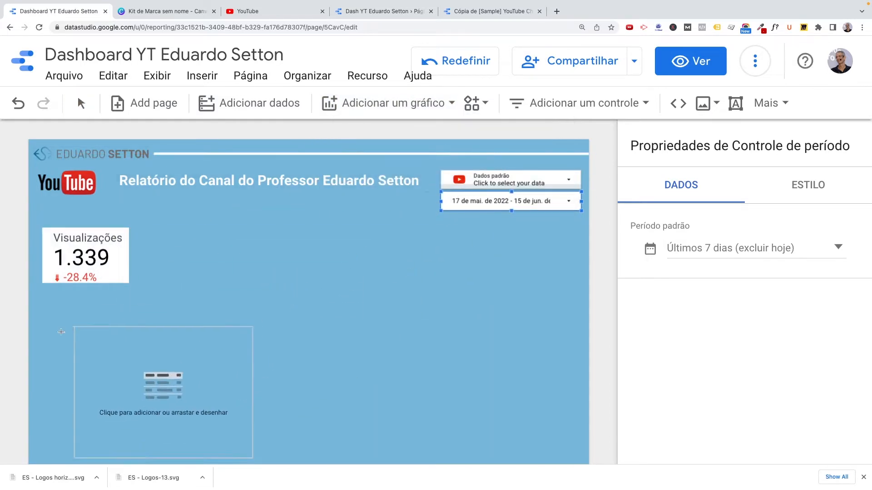
left_click(50, 321)
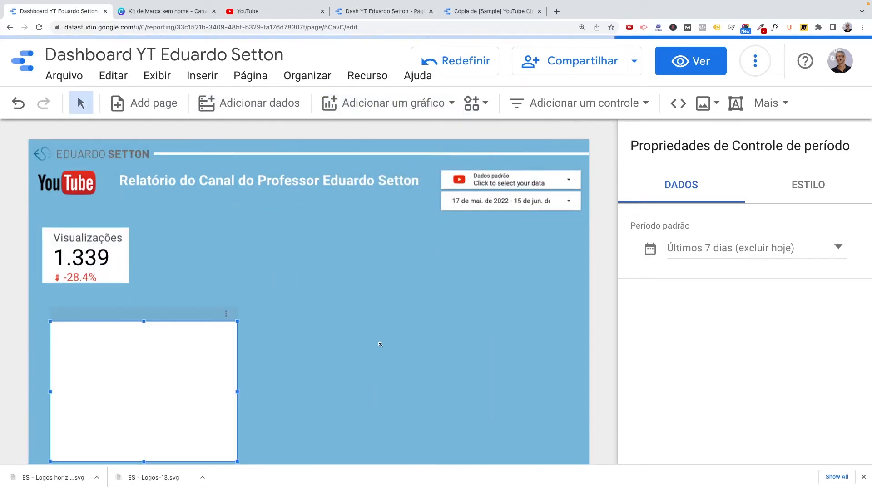
scroll(374, 352, "down", 2)
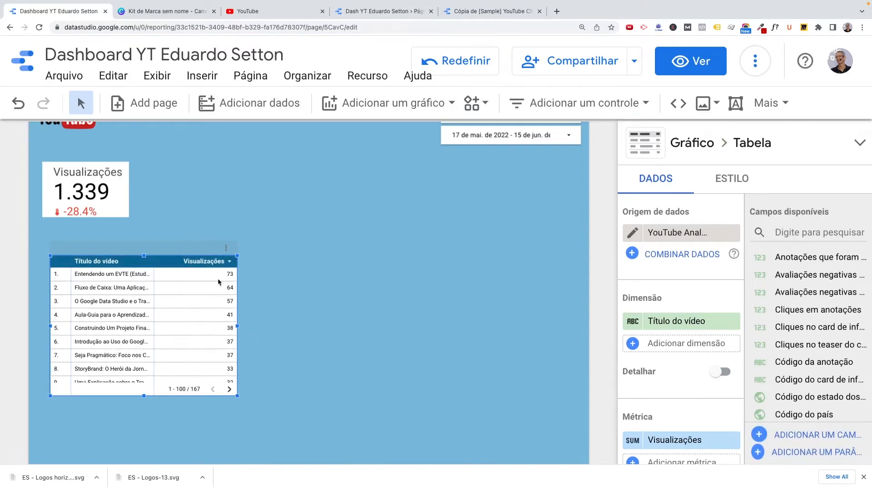
Step: Examine the style settings of the new table, the scorecard, the report title, the YouTube logo and the date range control
left_click(729, 181)
scroll(755, 329, "down", 4)
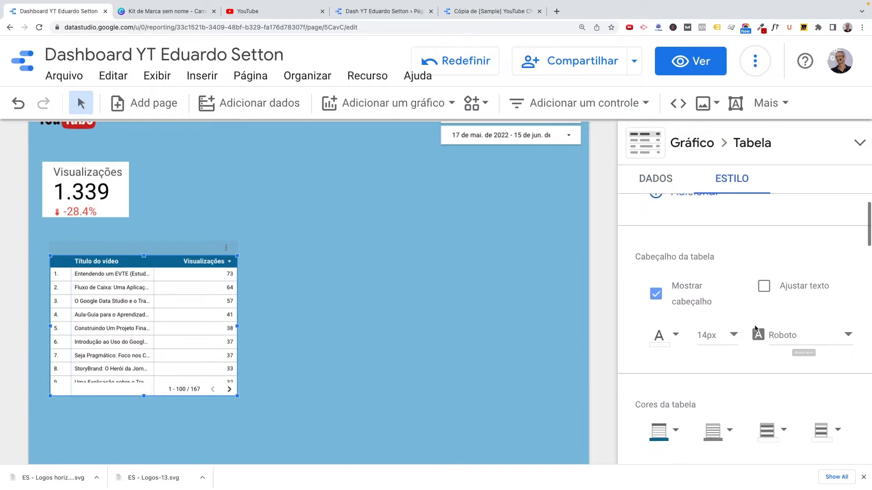
scroll(755, 328, "down", 10)
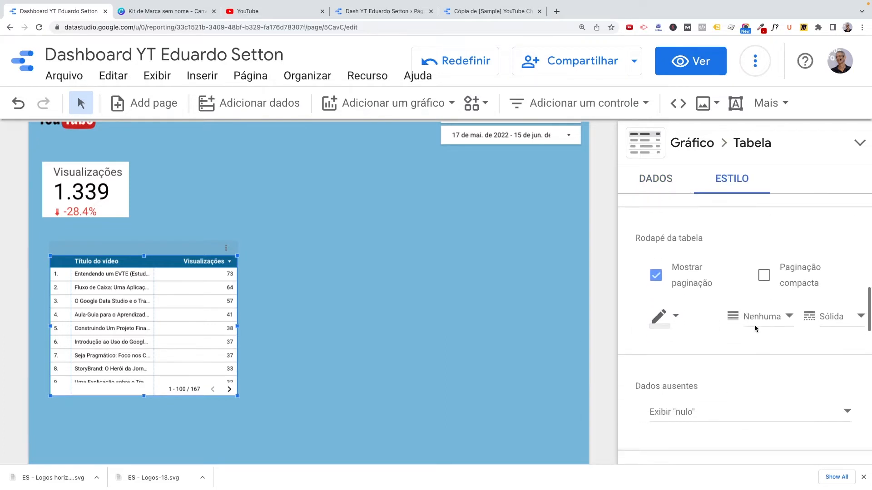
scroll(754, 325, "up", 8)
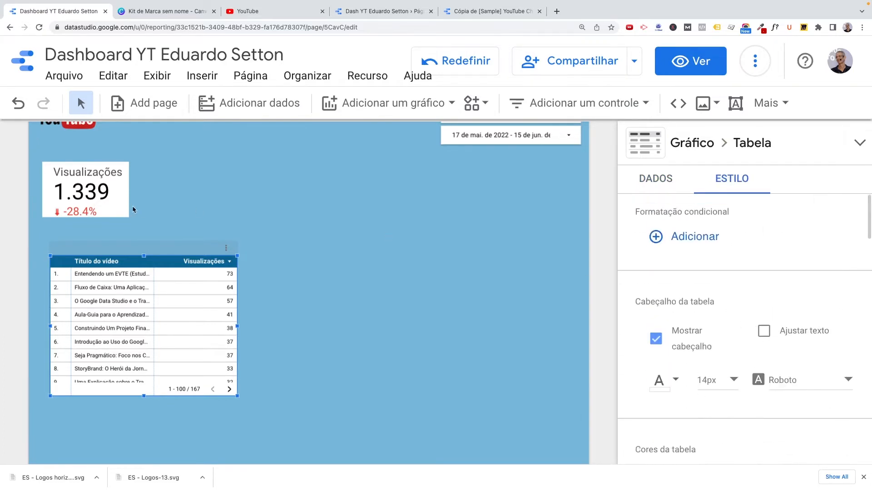
left_click(97, 159)
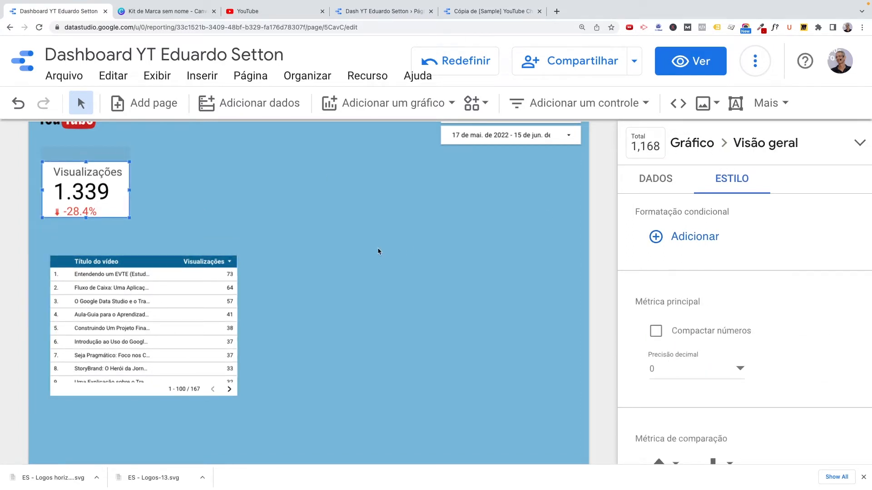
scroll(356, 247, "up", 2)
left_click(305, 180)
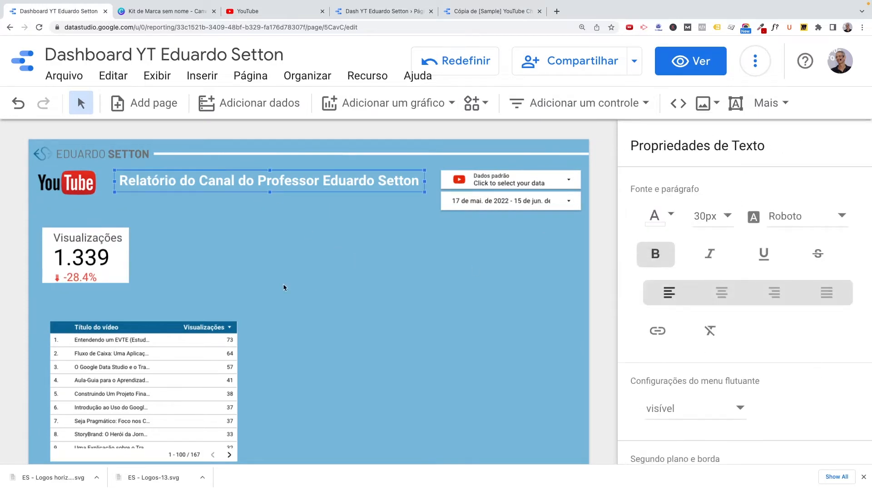
left_click(83, 184)
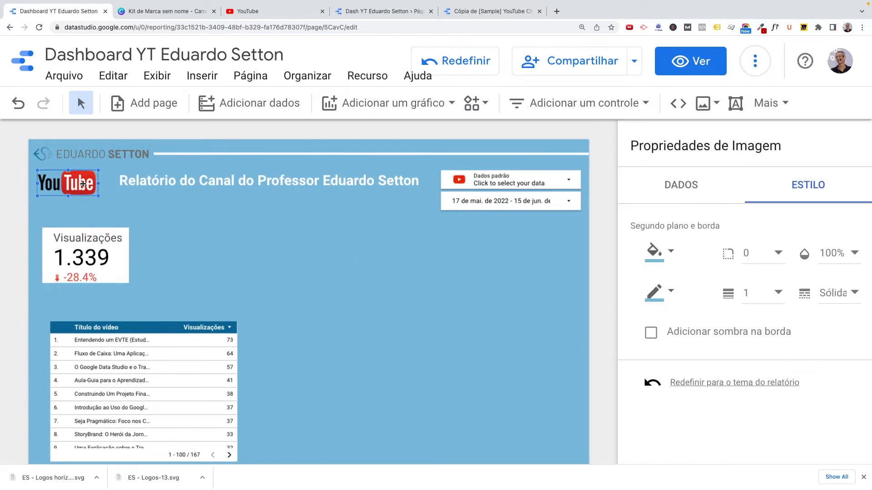
left_click(501, 208)
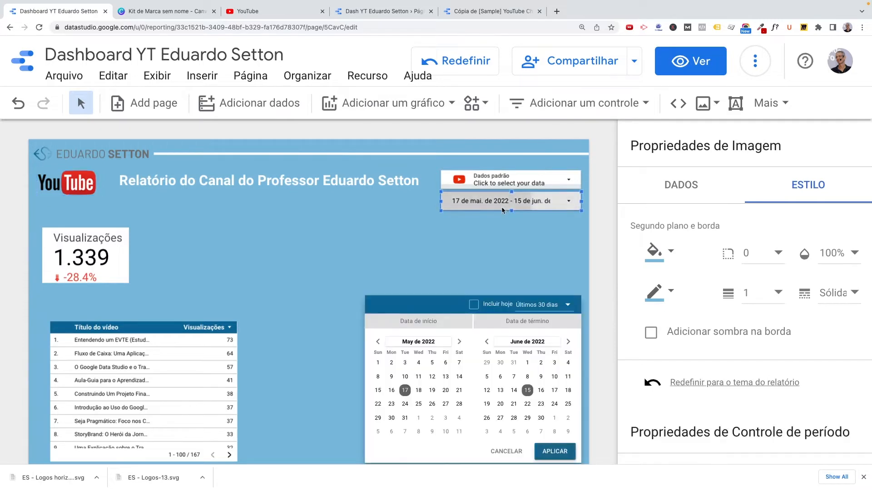
left_click(470, 235)
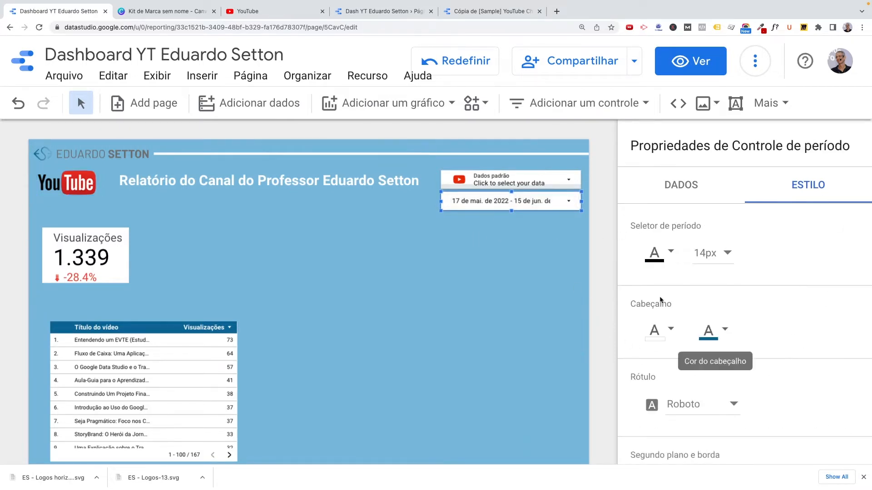
Step: Widen the video table to just over half the page width and reposition it lower, near the page's left margin
scroll(343, 325, "down", 3)
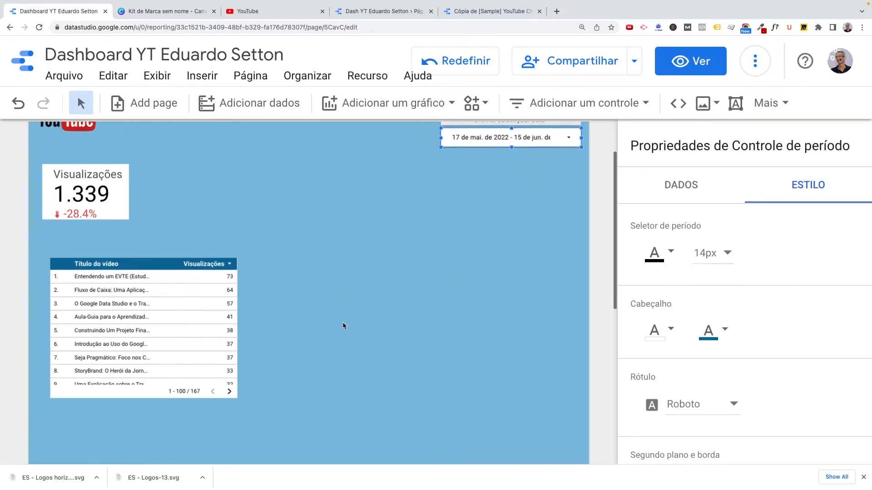
left_click_drag(147, 249, 140, 246)
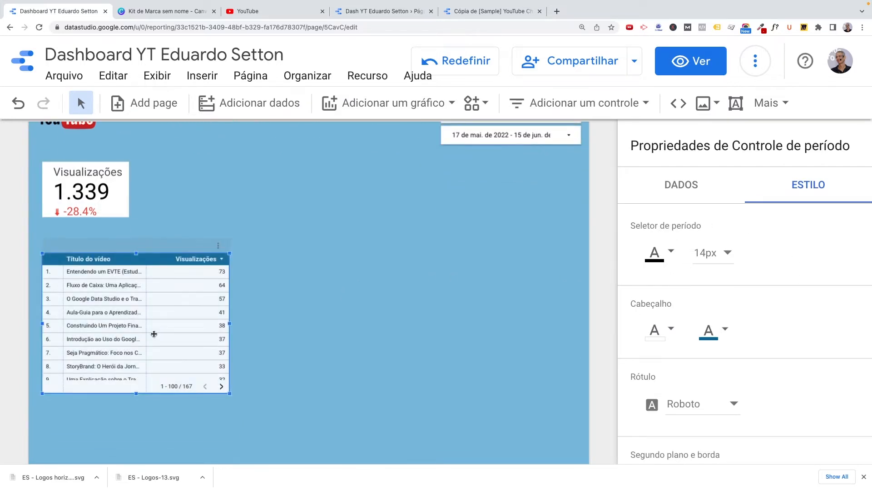
left_click_drag(234, 325, 343, 337)
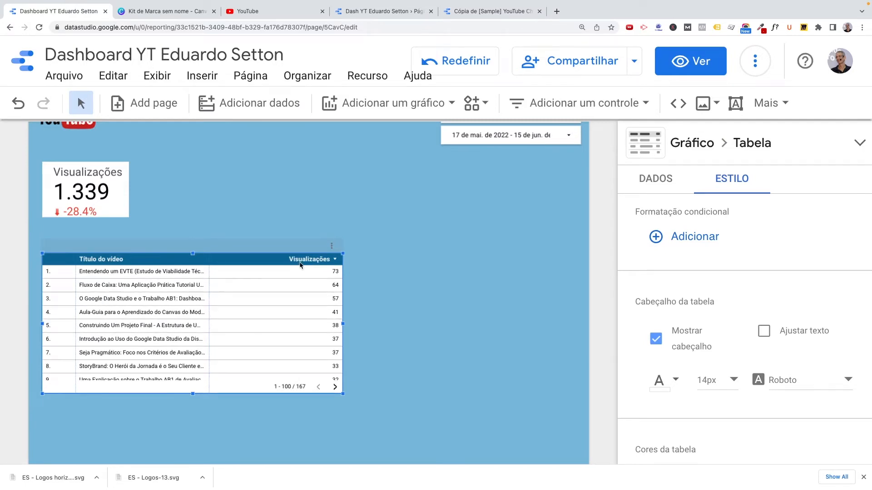
left_click_drag(262, 246, 259, 261)
scroll(353, 276, "up", 2)
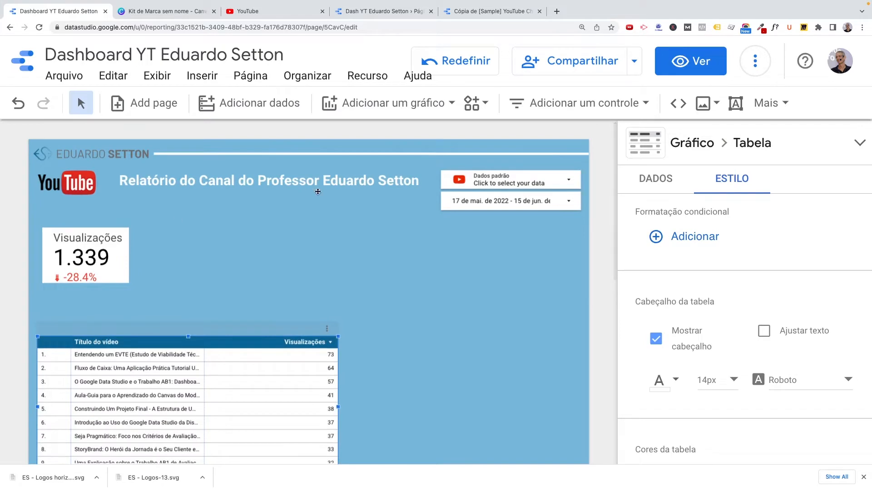
left_click_drag(236, 329, 235, 342)
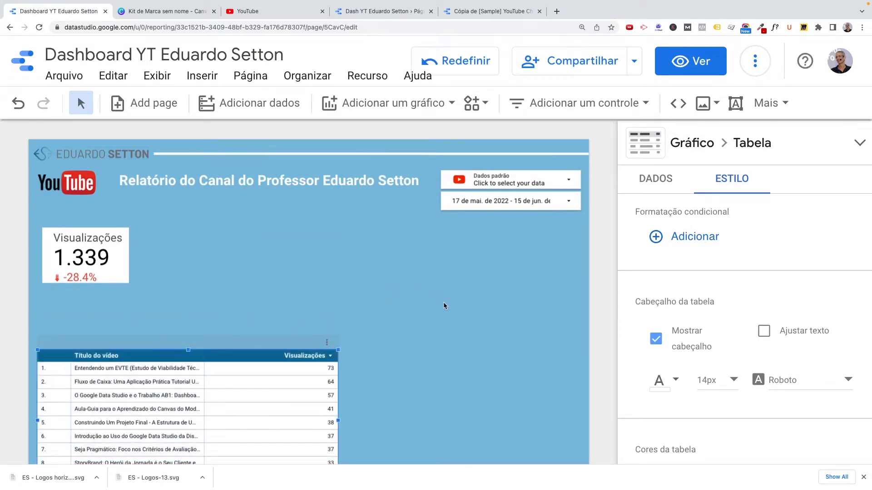
scroll(443, 304, "down", 2)
scroll(443, 301, "up", 1)
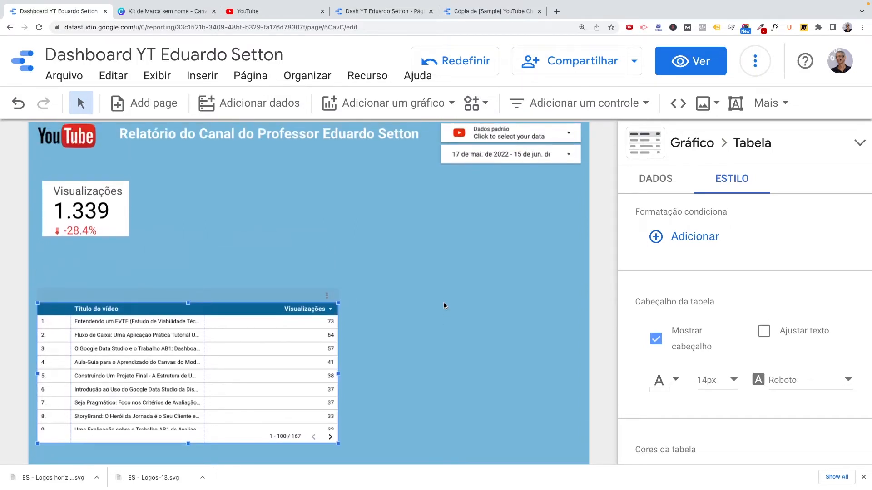
scroll(386, 261, "up", 1)
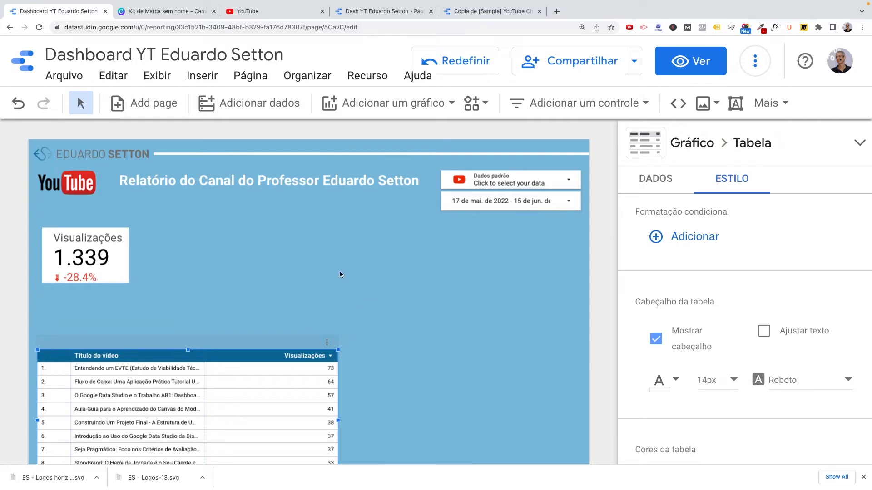
Step: Try the theme's navy blue as the Visualizações scorecard's negative change colour, and settle on dark red
left_click(87, 221)
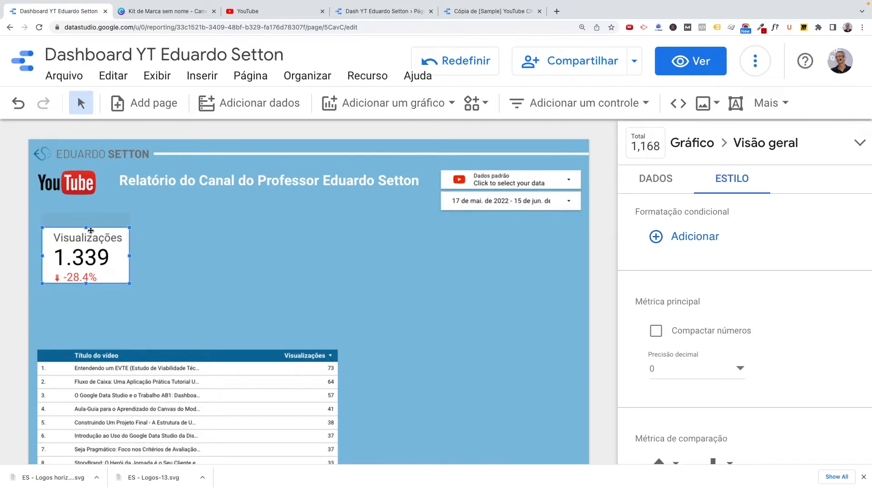
scroll(733, 338, "down", 2)
scroll(733, 336, "down", 2)
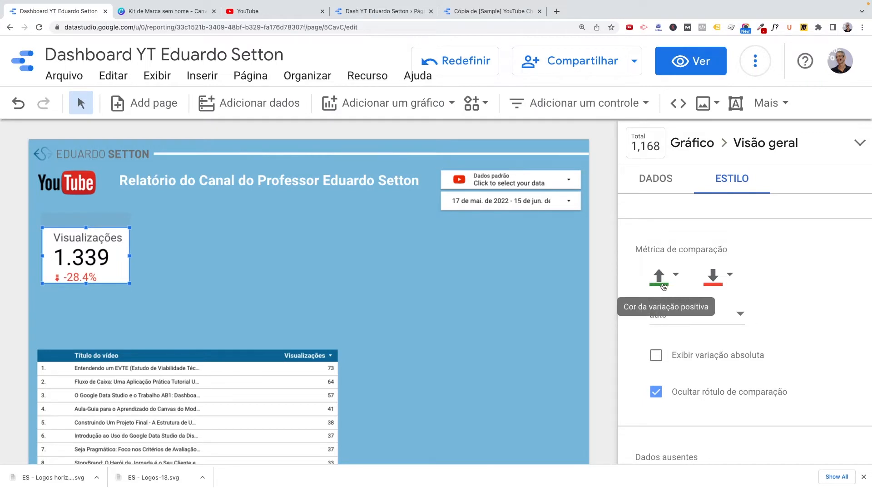
left_click(730, 275)
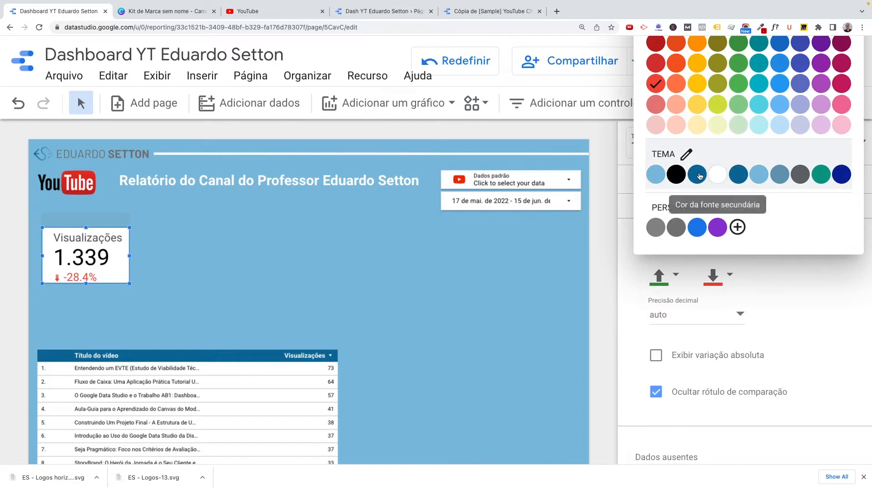
left_click(842, 175)
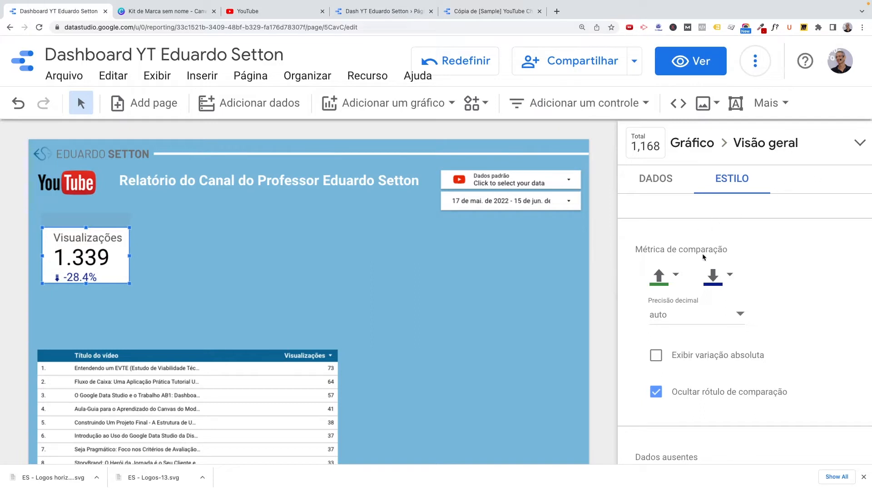
left_click(731, 276)
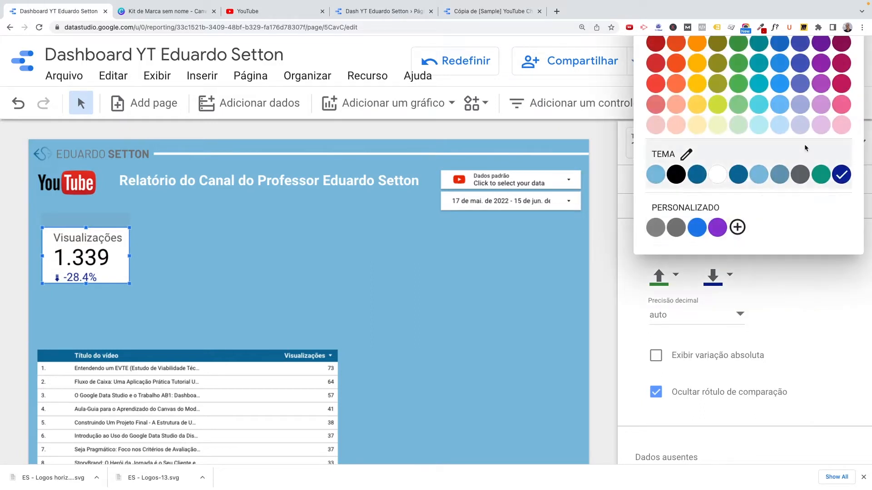
left_click(656, 45)
left_click(219, 301)
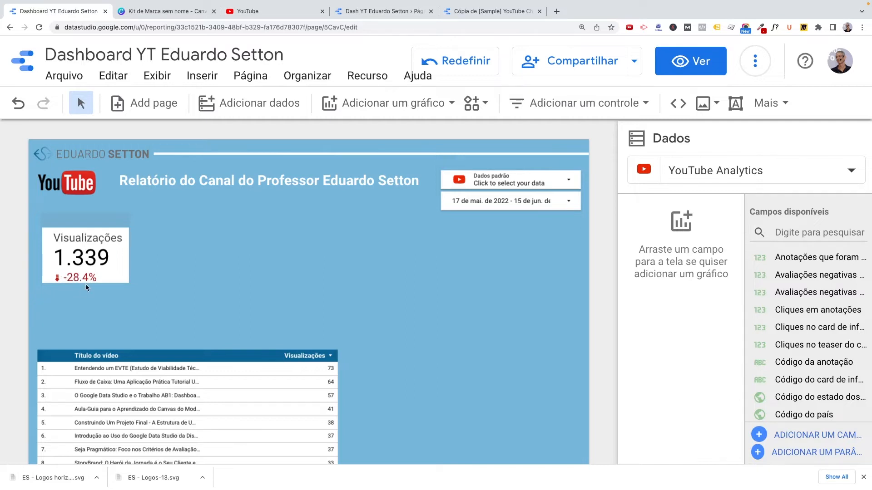
Step: Try showing the Visualizações scorecard's comparison as an absolute change, and return it to a percentage
left_click(104, 221)
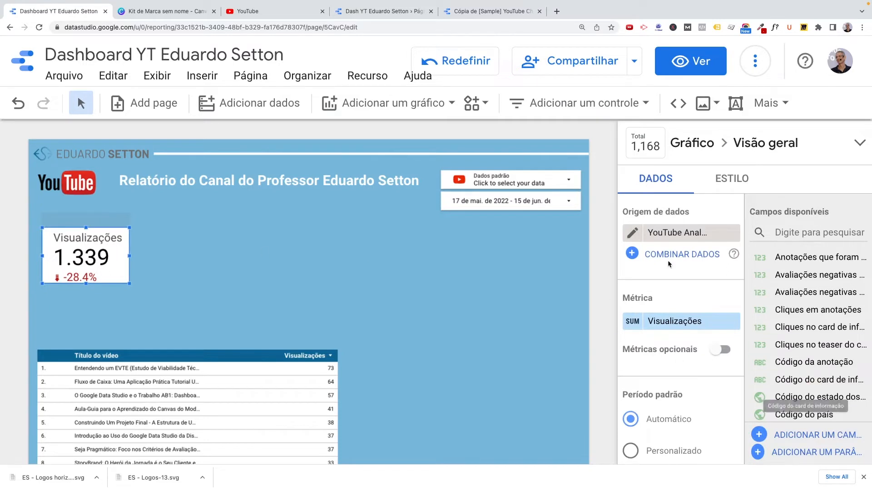
left_click(741, 181)
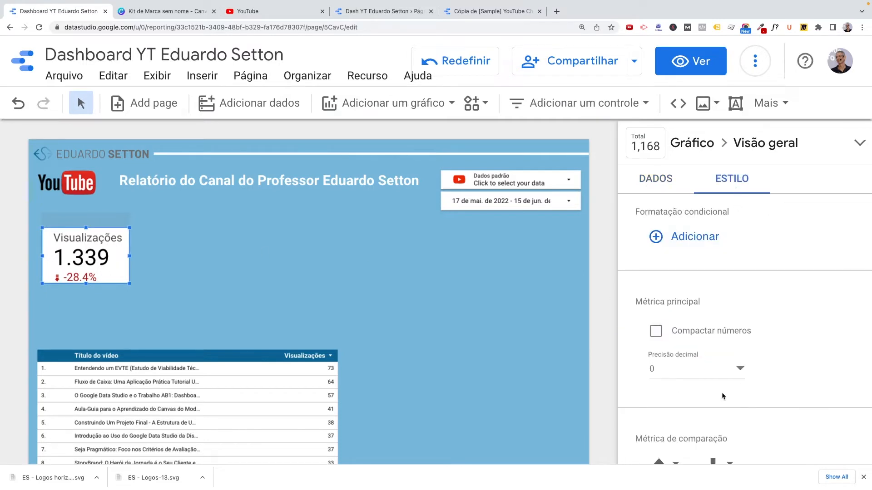
scroll(721, 391, "down", 2)
scroll(709, 347, "down", 4)
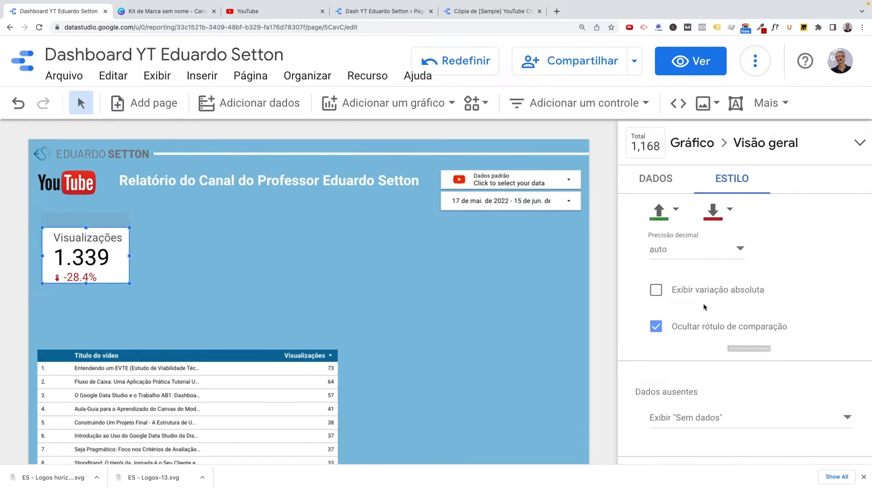
left_click(656, 291)
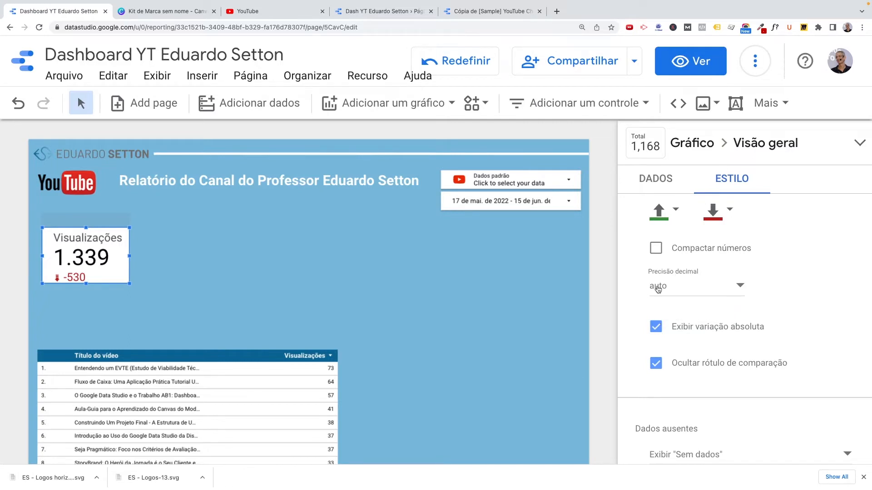
left_click(656, 327)
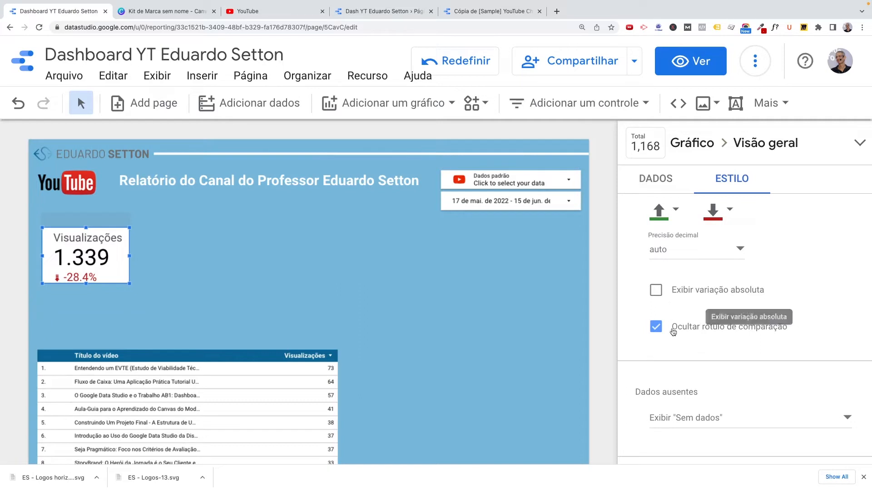
Step: Try showing the comparison label beside the Visualizações scorecard's percentage change, and hide it again
scroll(688, 353, "down", 1)
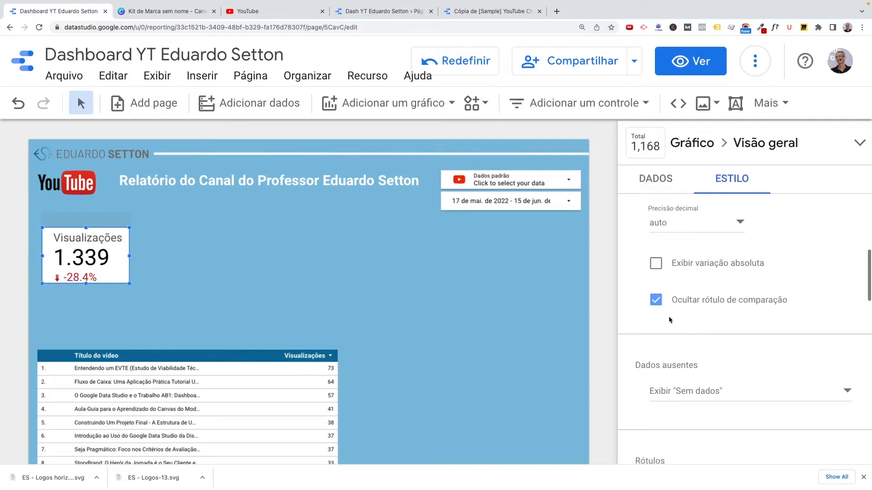
left_click(655, 301)
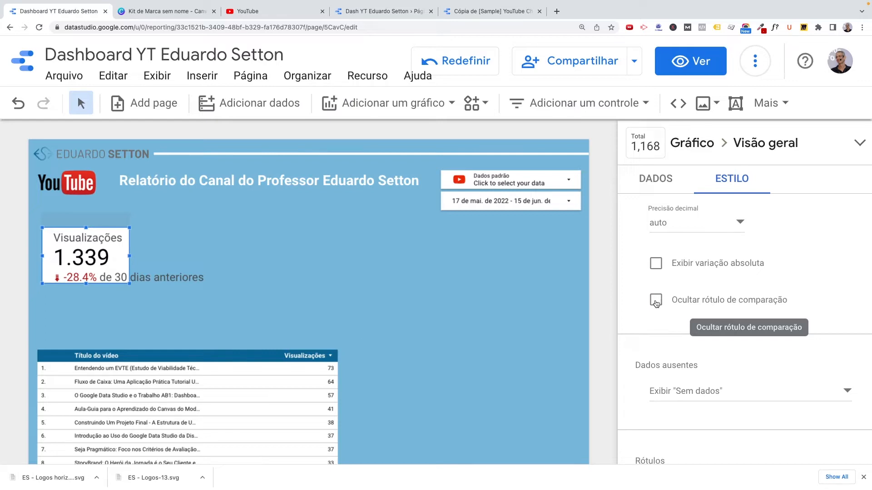
left_click(656, 301)
Step: Check the Visualizações scorecard's missing-data and label settings, and disable Ocultar rótulo de comparação
scroll(758, 391, "down", 3)
scroll(759, 393, "down", 1)
scroll(745, 338, "down", 3)
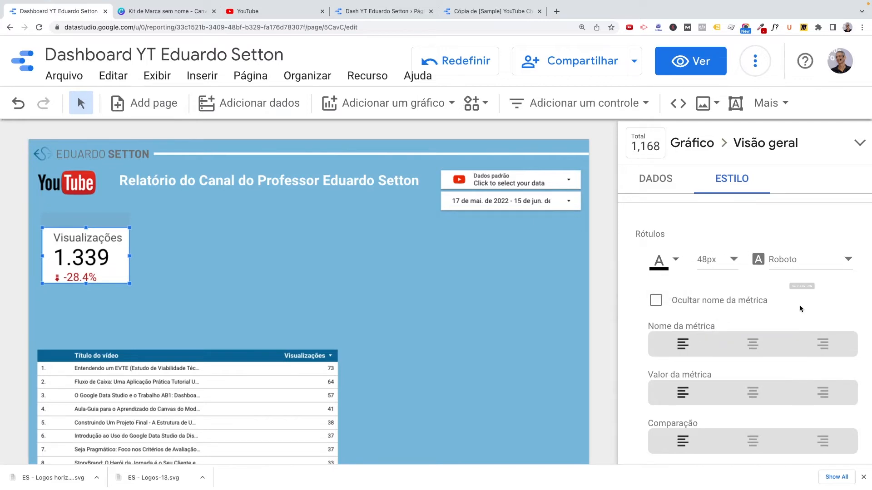
scroll(652, 263, "up", 3)
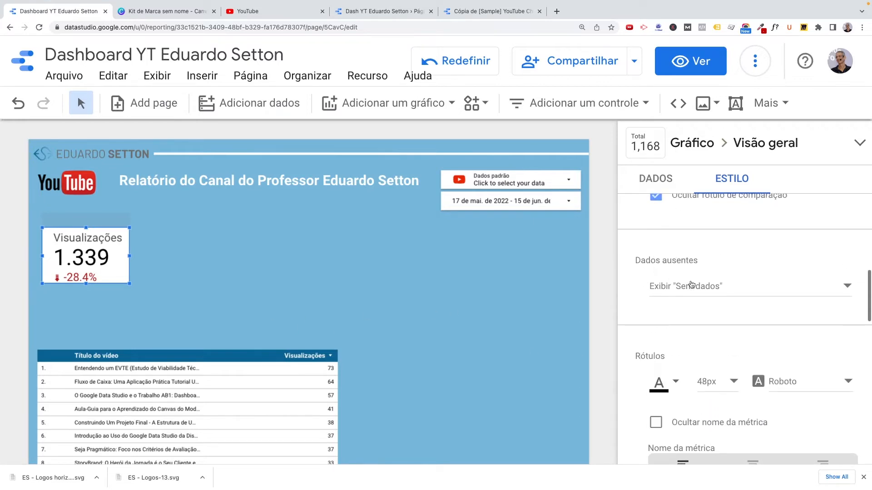
scroll(691, 285, "up", 2)
left_click(659, 268)
Step: Try a light red label text colour on the Visualizações scorecard, and return it to the theme's black
scroll(683, 336, "down", 1)
scroll(683, 340, "down", 3)
left_click(676, 297)
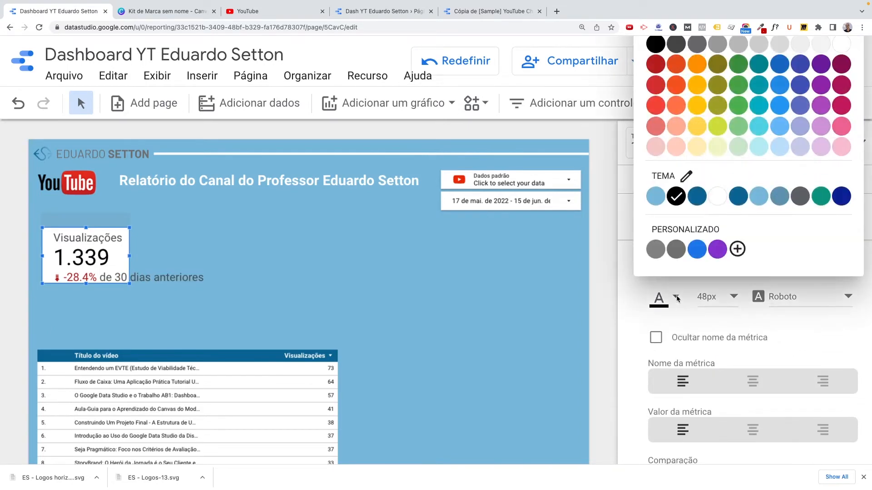
left_click(658, 127)
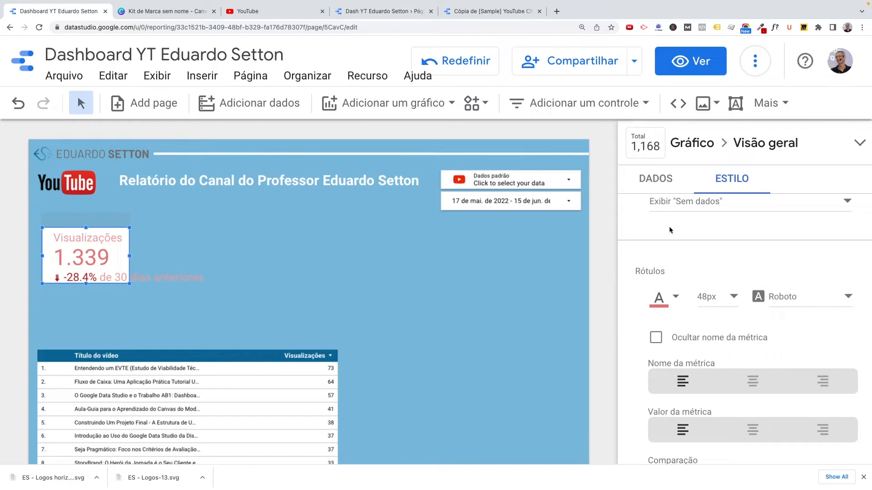
left_click(675, 298)
left_click(676, 196)
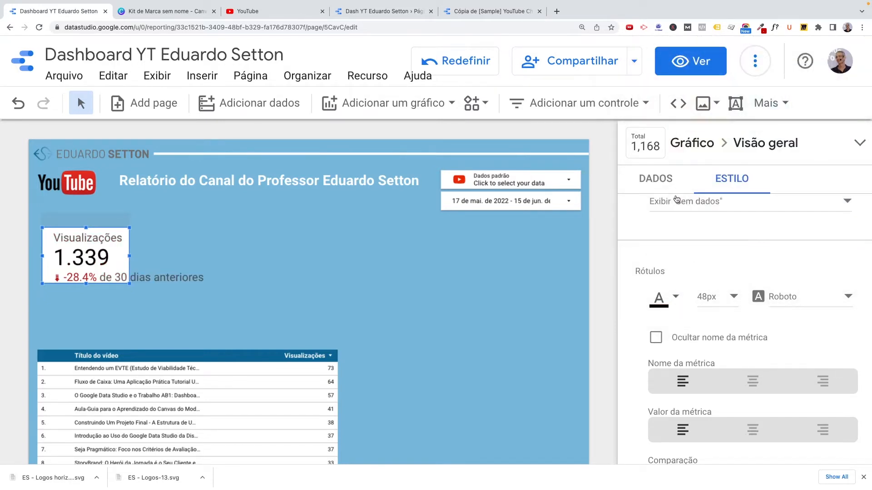
Step: Enable Ocultar rótulo de comparação for the Visualizações scorecard
scroll(698, 326, "up", 1)
scroll(697, 325, "up", 3)
scroll(697, 325, "down", 3)
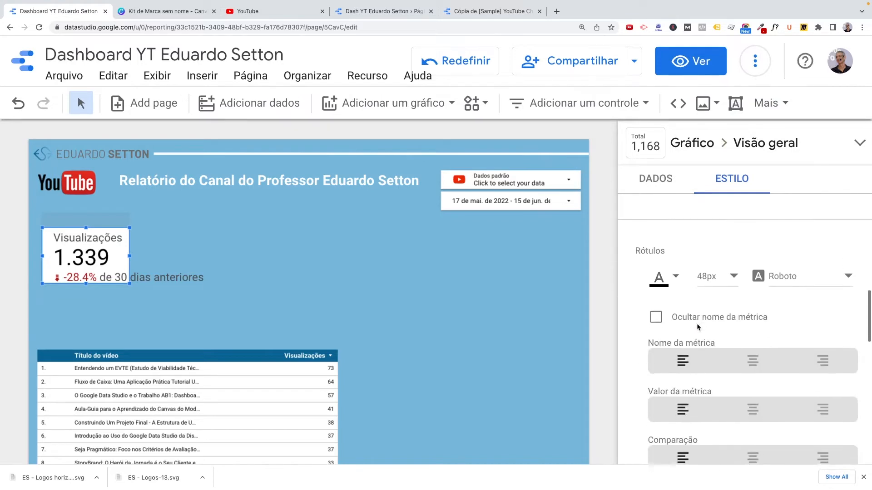
scroll(697, 325, "up", 3)
scroll(675, 250, "up", 1)
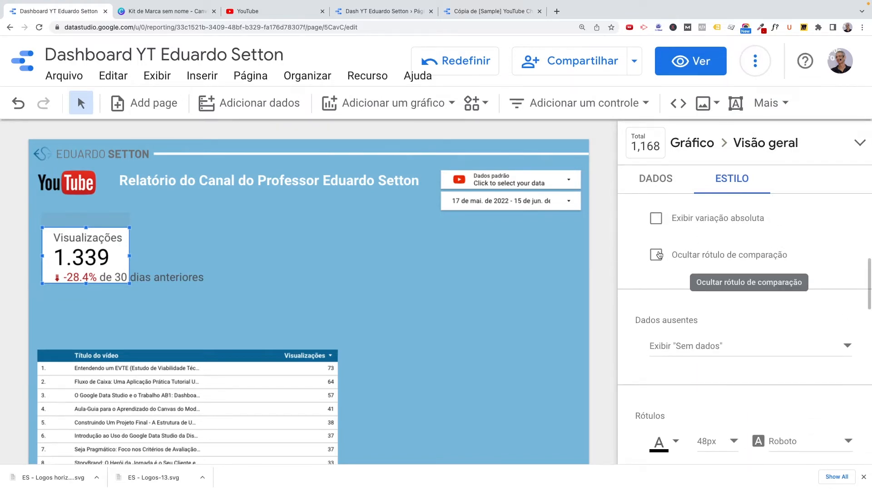
left_click(656, 255)
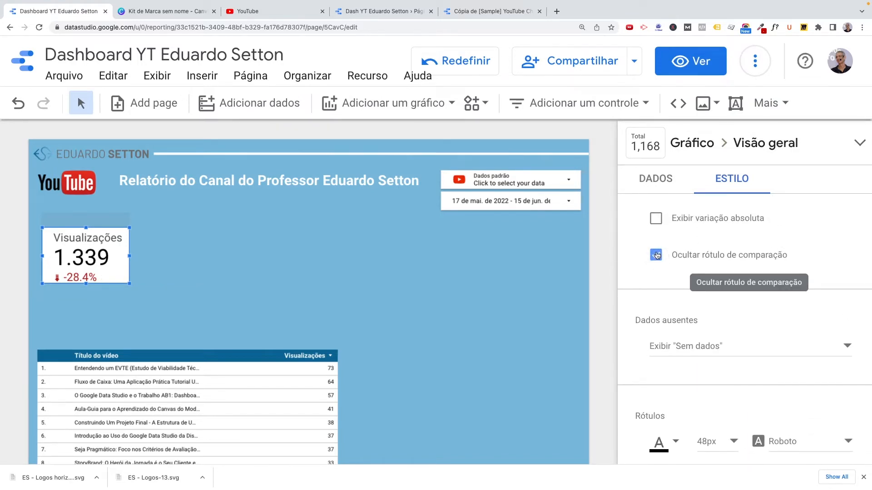
Step: Try line spacings of 4px and 10px in the Visualizações scorecard's padding
scroll(689, 306, "down", 7)
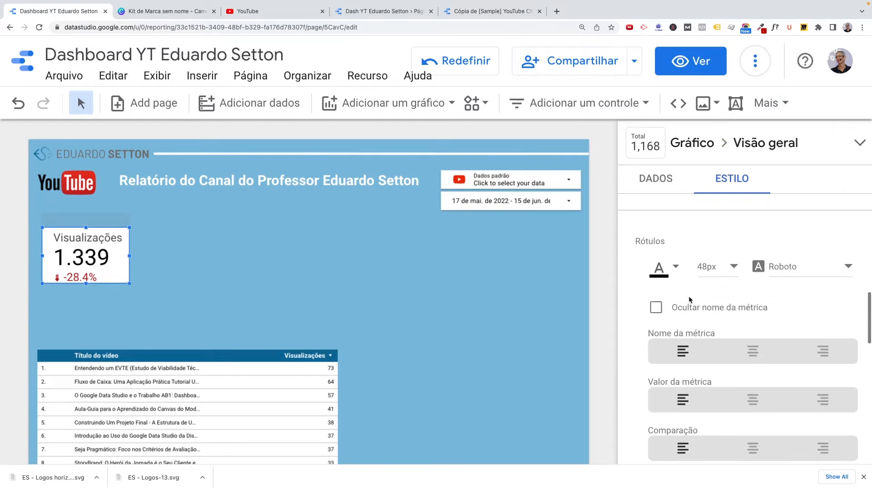
scroll(689, 289, "up", 1)
scroll(689, 289, "down", 4)
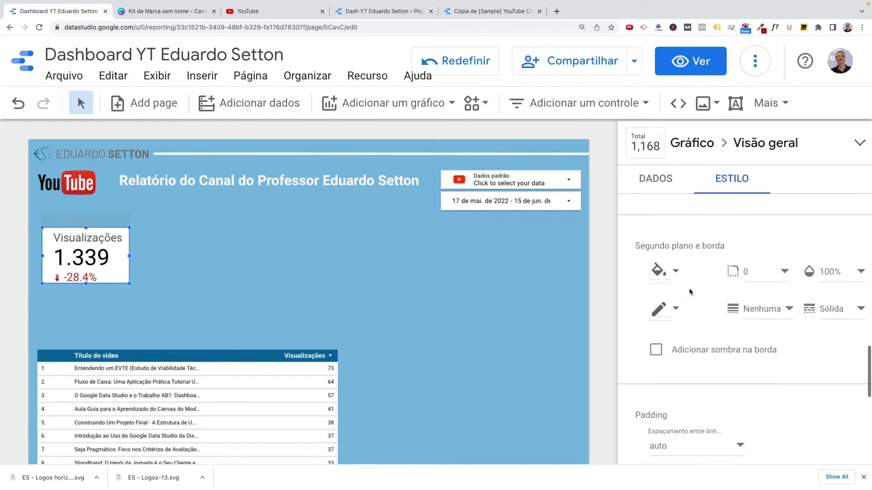
scroll(688, 268, "up", 2)
scroll(689, 268, "down", 6)
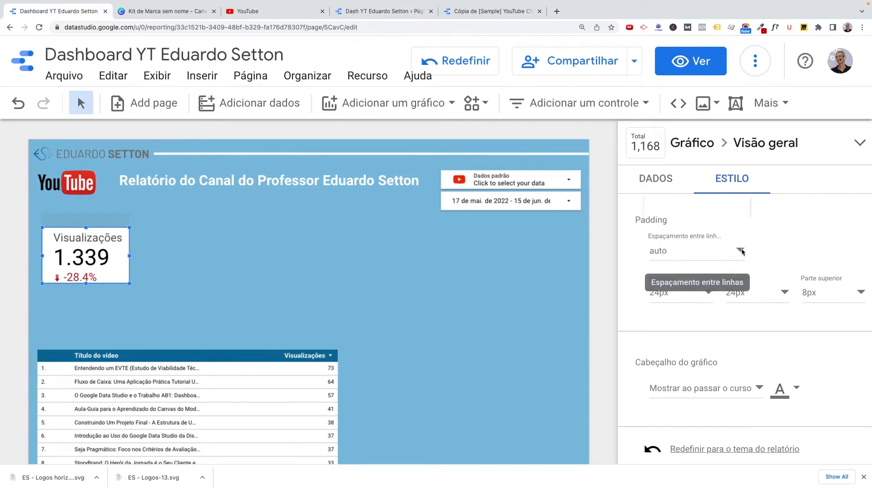
left_click(740, 251)
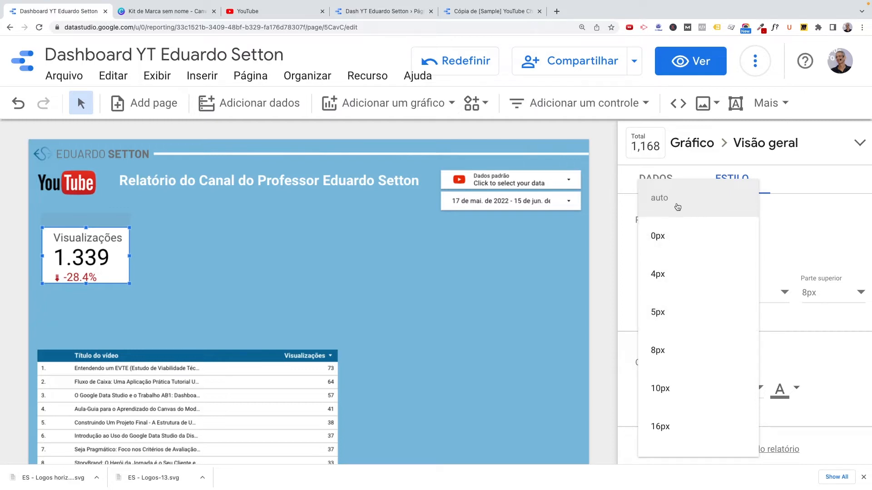
left_click(659, 277)
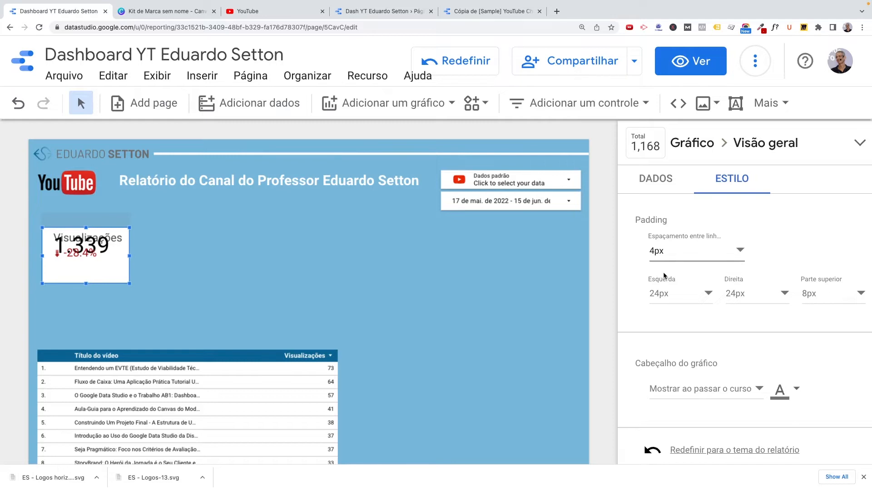
left_click(739, 251)
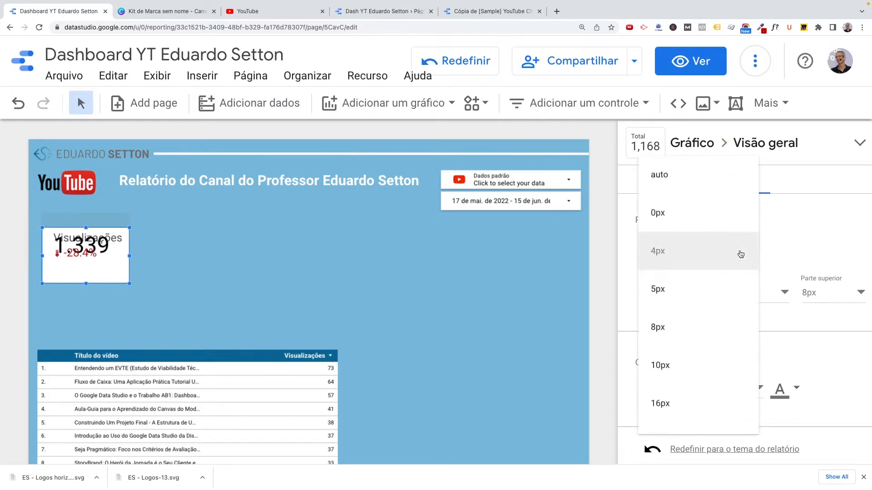
left_click(664, 376)
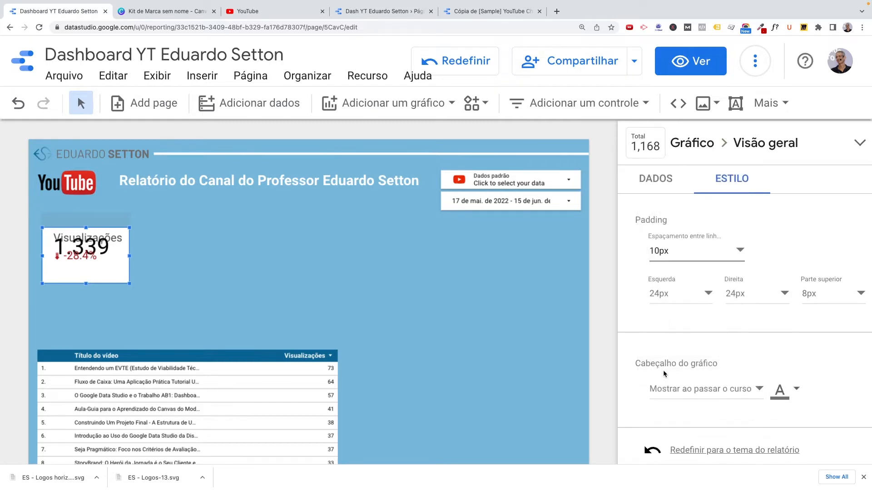
Step: Try a 96px line spacing on the Visualizações scorecard, and return it to auto
left_click(718, 253)
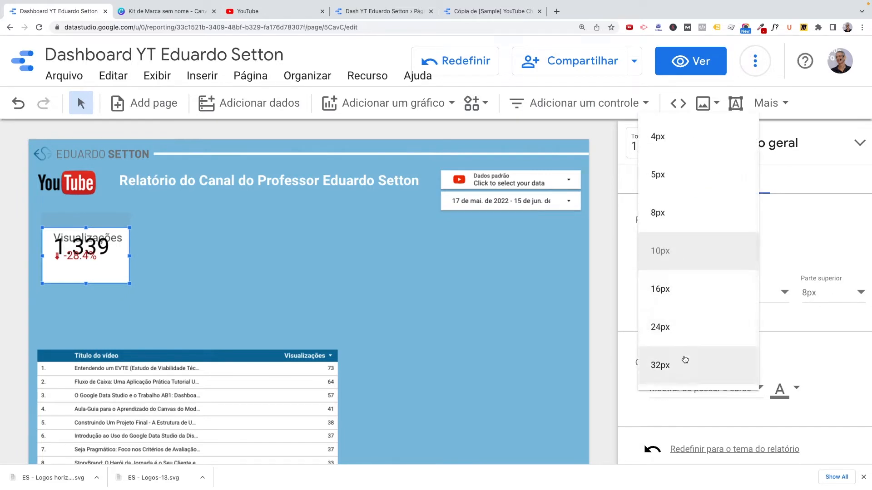
scroll(680, 359, "down", 3)
left_click(662, 334)
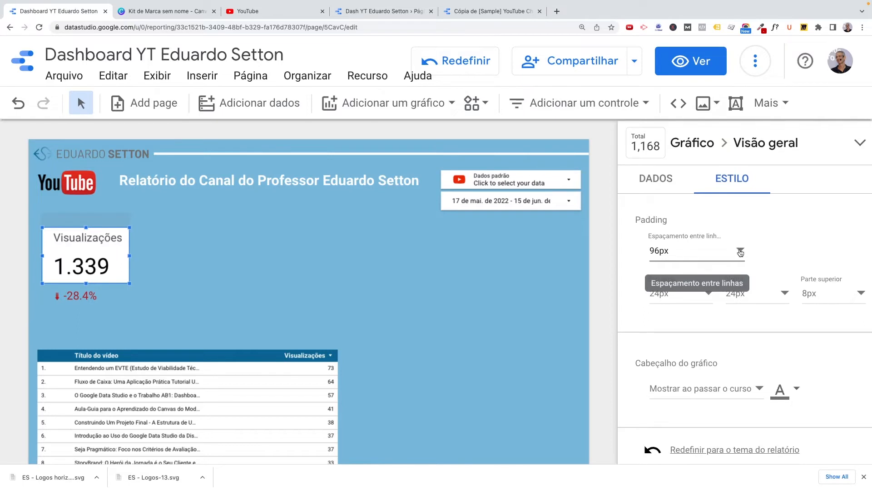
left_click(701, 246)
scroll(691, 129, "up", 6)
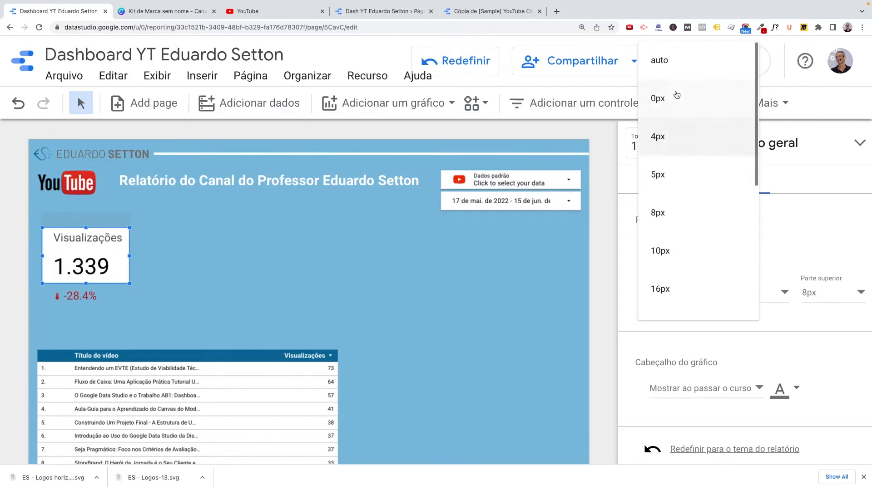
left_click(660, 62)
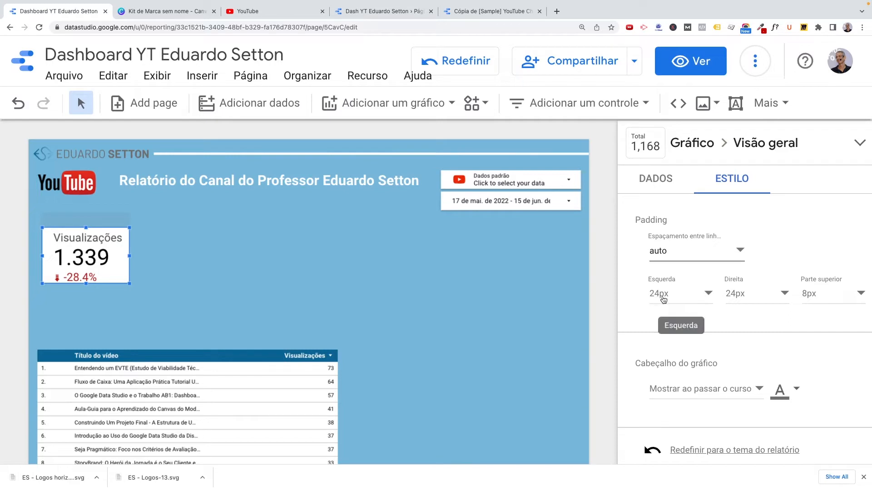
Step: Review the Visualizações scorecard's chart header, label alignment, and background and border settings
scroll(722, 325, "down", 3)
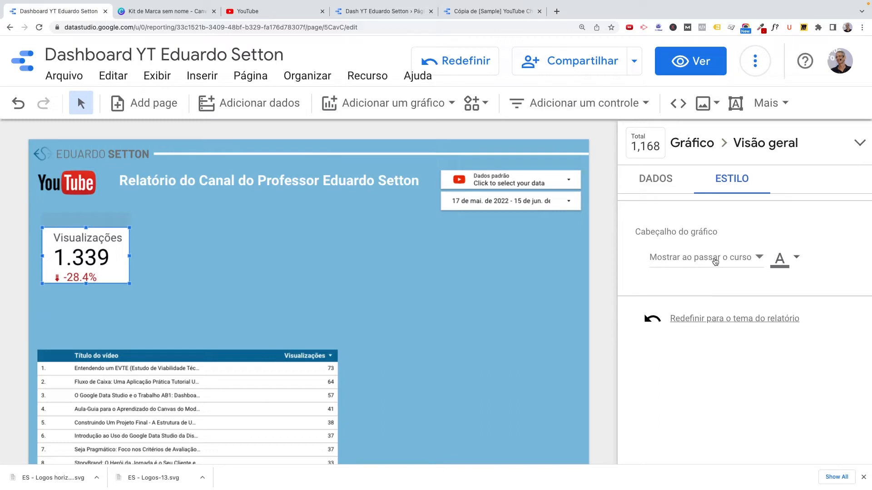
left_click(135, 249)
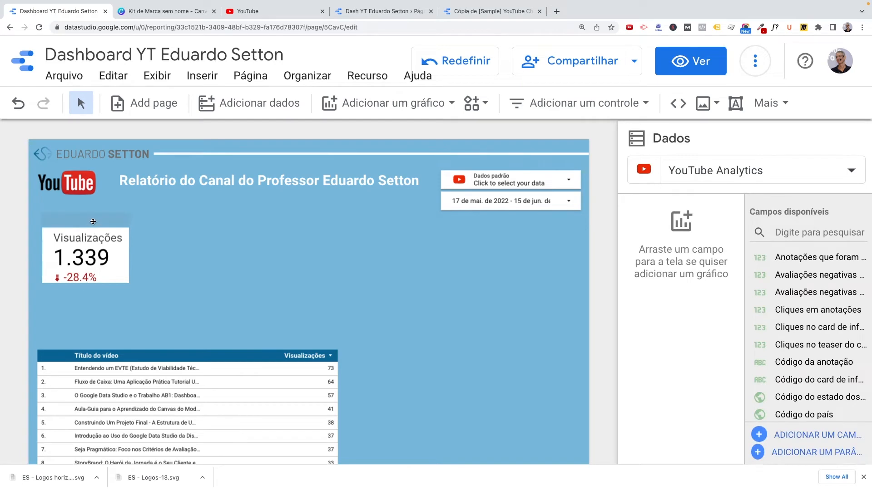
left_click(91, 266)
left_click(231, 271)
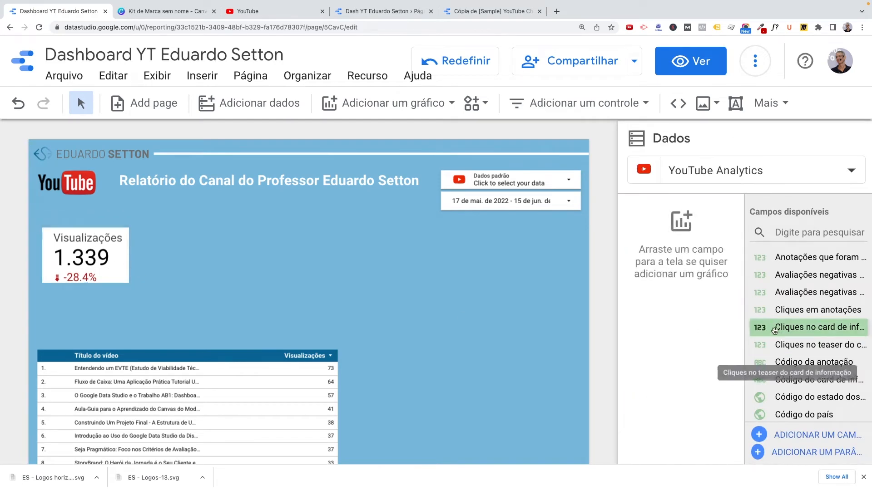
left_click(95, 230)
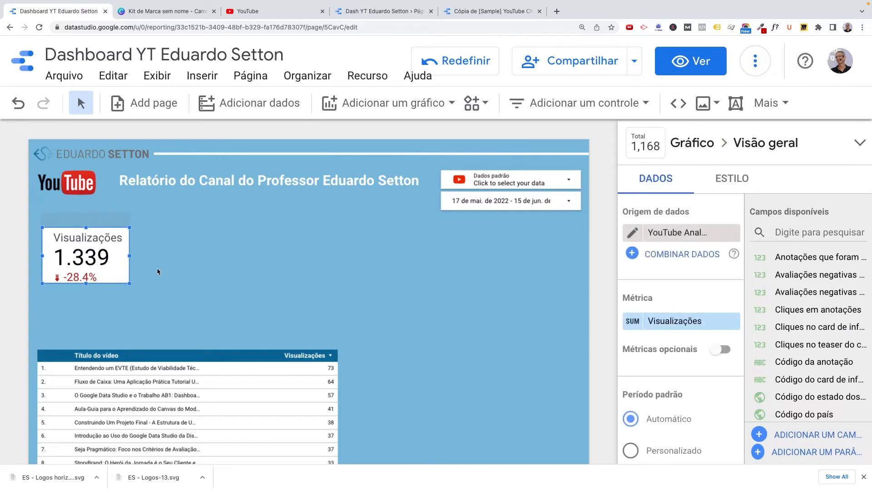
left_click(731, 186)
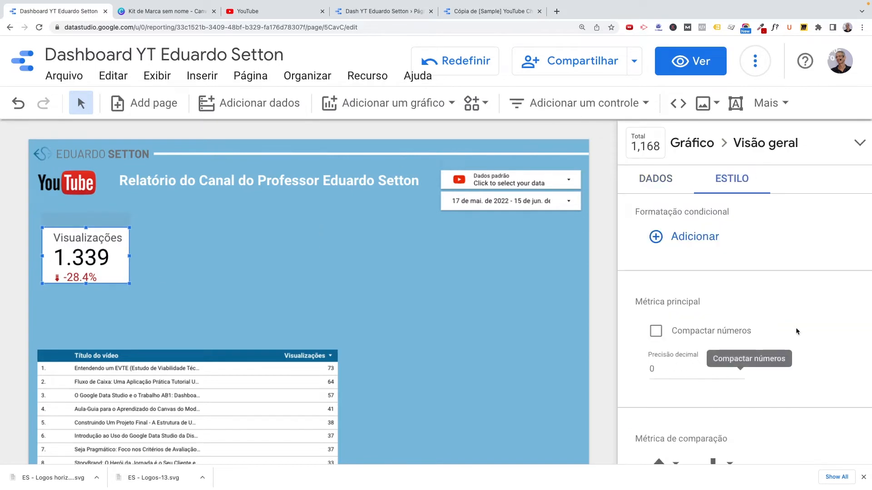
scroll(794, 313, "down", 8)
scroll(791, 301, "down", 15)
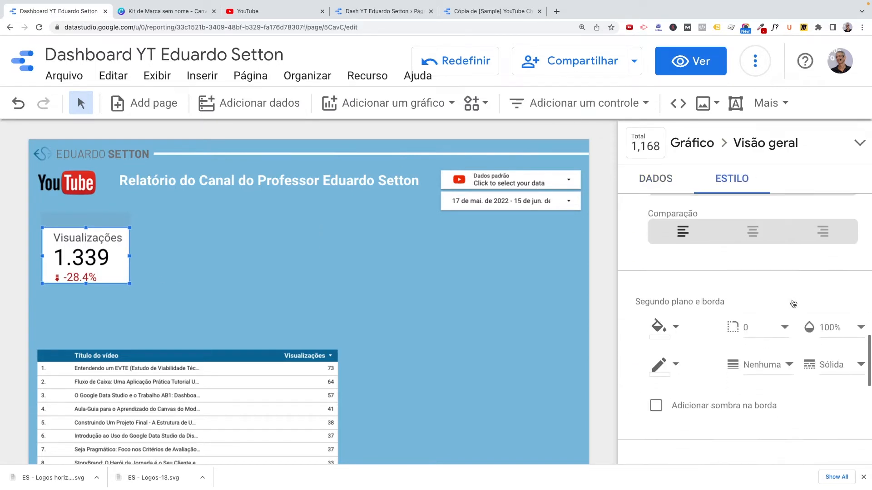
scroll(749, 255, "up", 8)
scroll(706, 251, "up", 1)
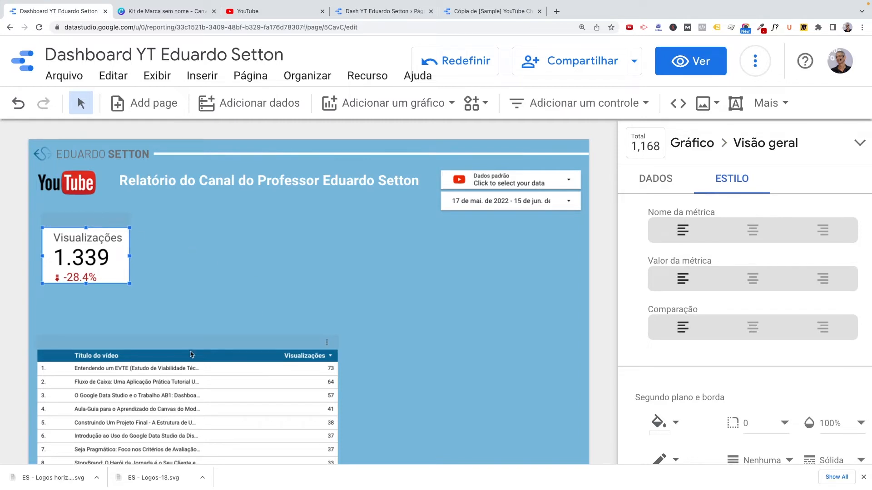
Step: Move the video table slightly up, aligning its left edge with the Visualizações scorecard, and check the scorecard layout in the finished reference dashboard
mouse_move(211, 343)
left_mouse_down()
mouse_move(280, 301)
mouse_move(386, 301)
mouse_move(317, 224)
mouse_move(329, 247)
mouse_move(332, 226)
mouse_move(323, 227)
mouse_move(279, 310)
mouse_move(230, 308)
mouse_move(216, 313)
mouse_move(216, 336)
left_mouse_up()
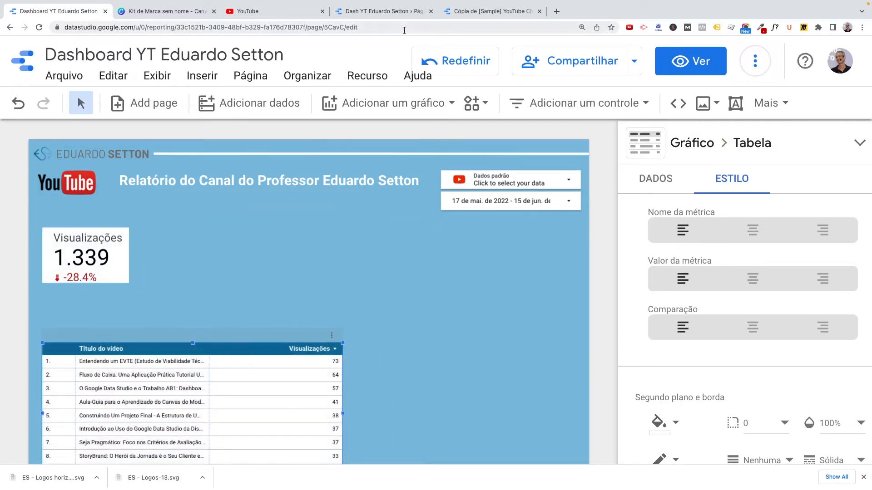
left_click(384, 13)
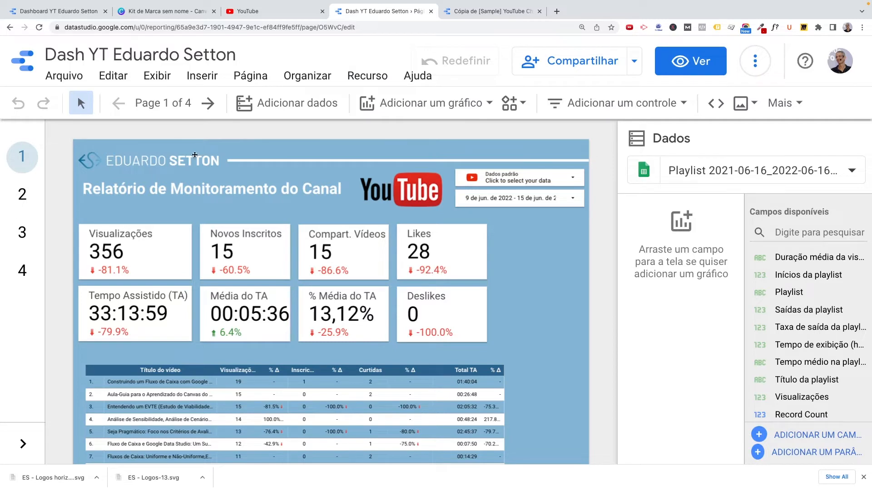
left_click(85, 14)
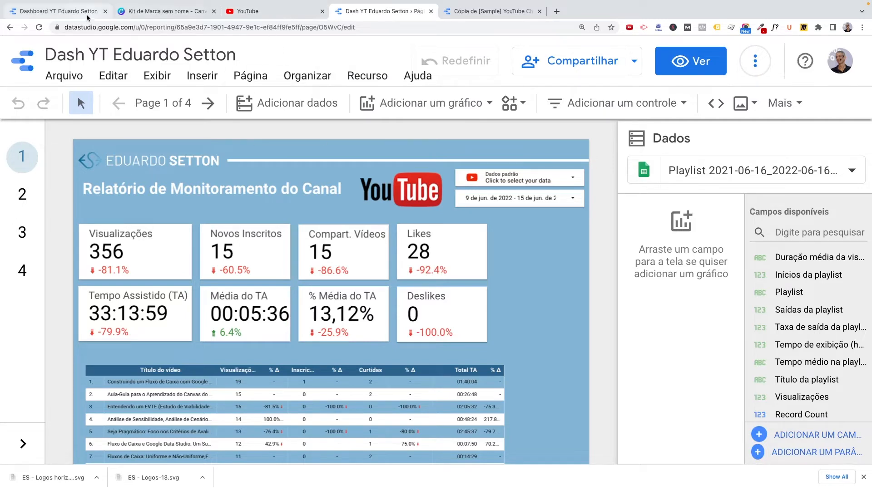
Step: Make three copies of the Visualizações scorecard and place them in an evenly spaced row beside the original
left_click(106, 222)
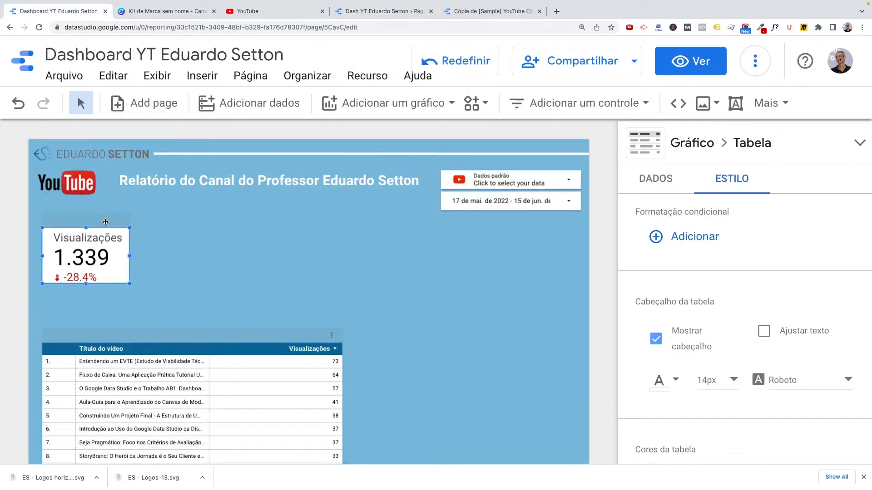
key("ctrl+d")
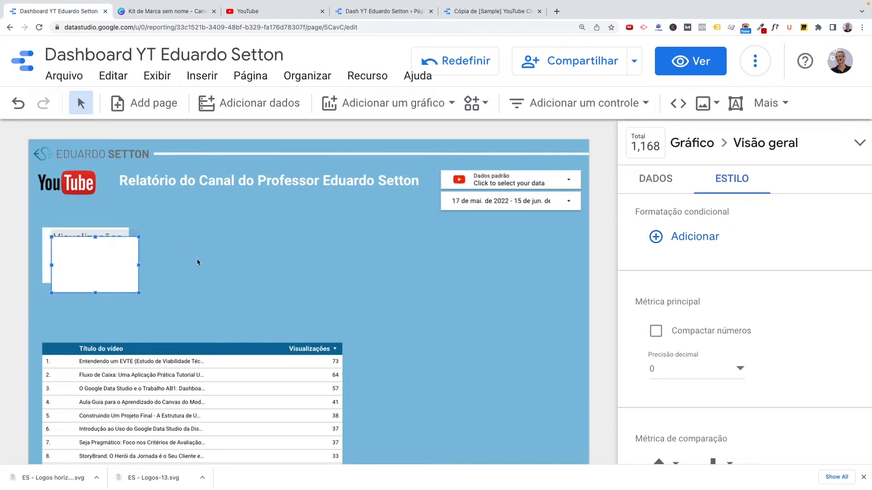
left_click_drag(159, 259, 316, 221)
key("ctrl+d")
key("super+v")
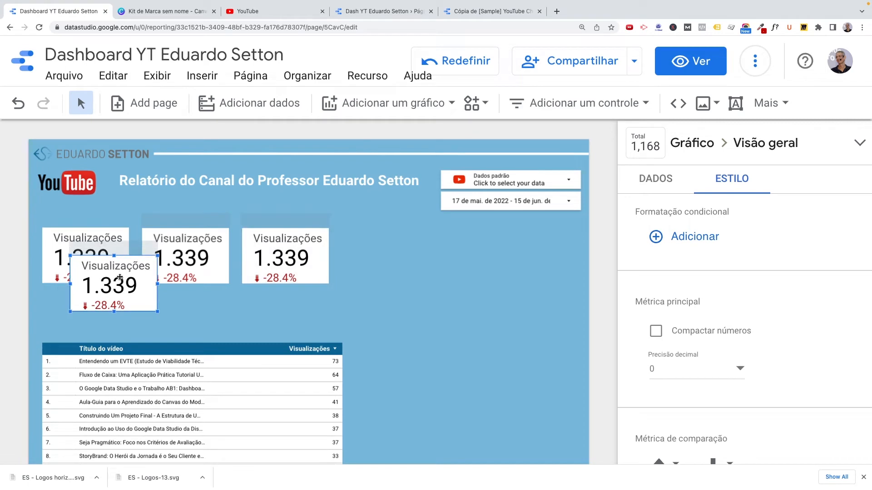
left_click_drag(120, 280, 396, 226)
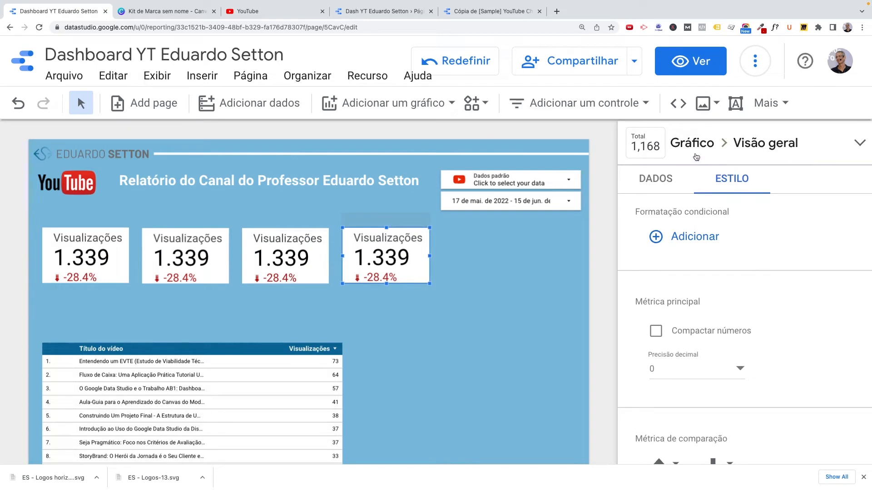
Step: Replace the second scorecard's metric with Inscrições do usuário adicionadas, finding the field by searching for "inscr"
left_click(186, 226)
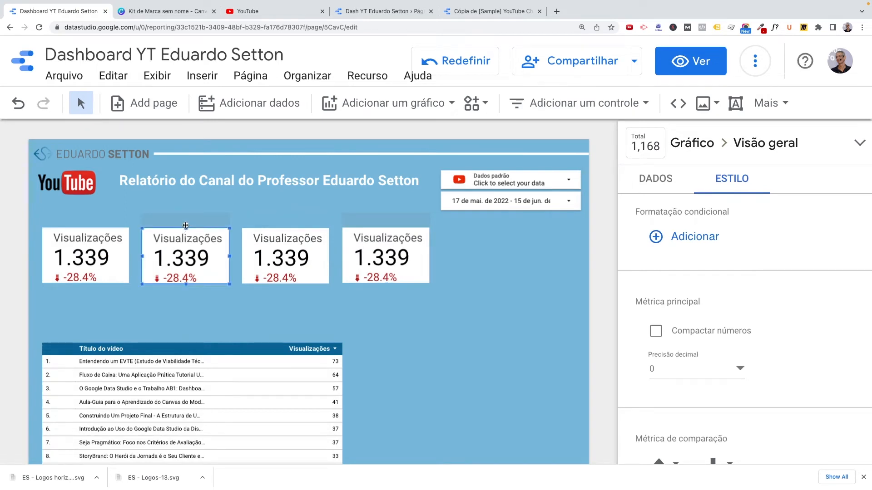
left_click(649, 178)
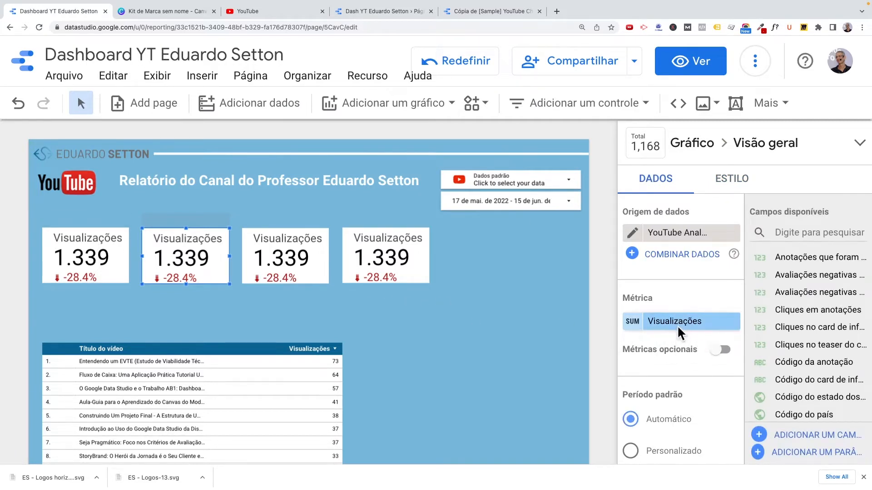
scroll(772, 354, "down", 3)
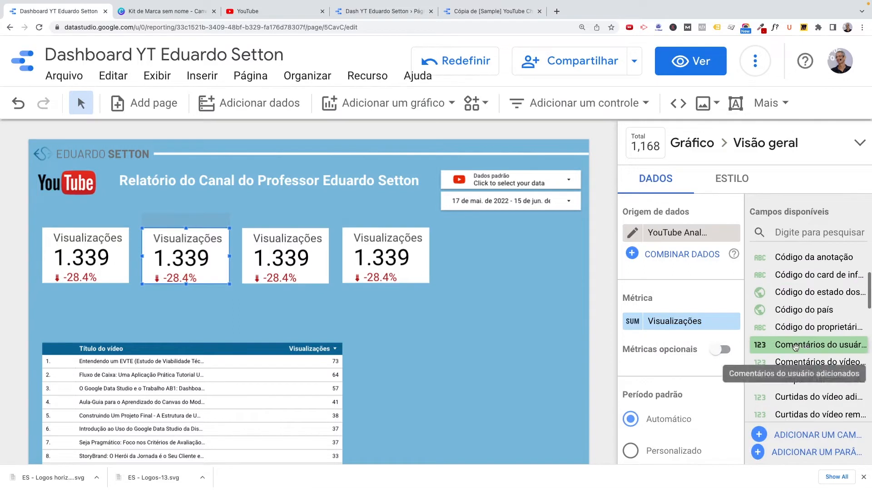
scroll(780, 352, "down", 1)
scroll(781, 347, "up", 3)
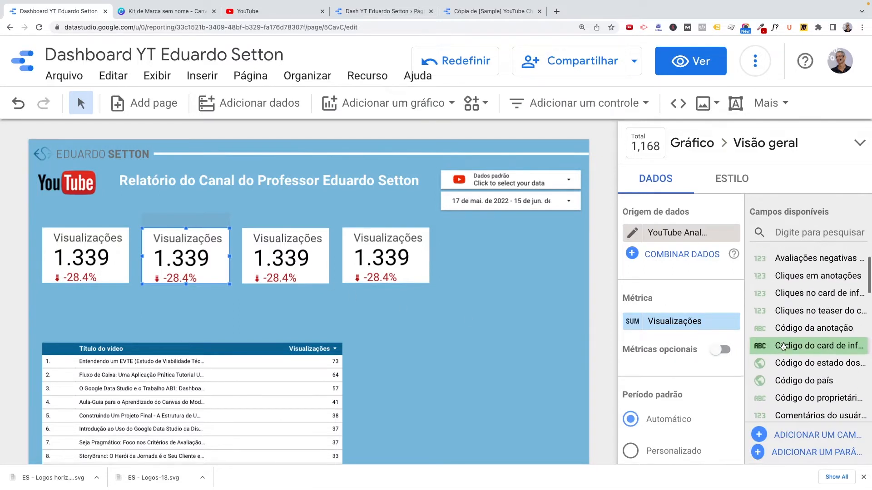
scroll(783, 346, "down", 5)
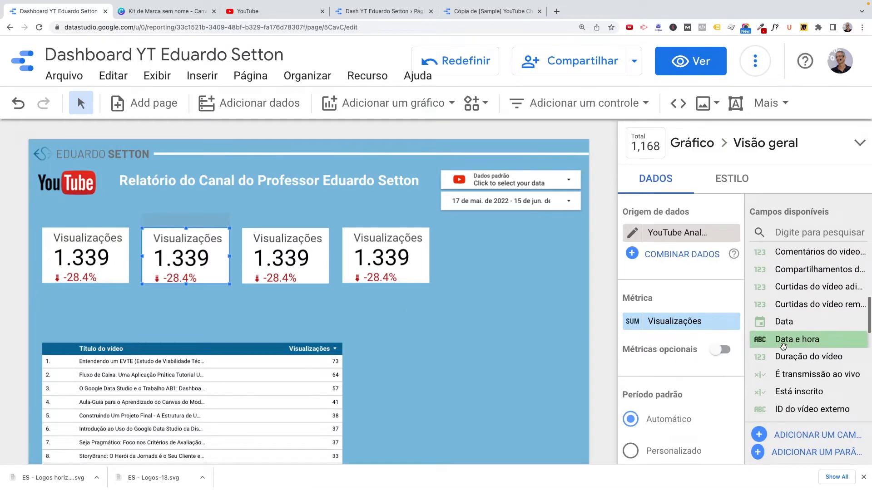
scroll(782, 346, "up", 3)
left_click(796, 233)
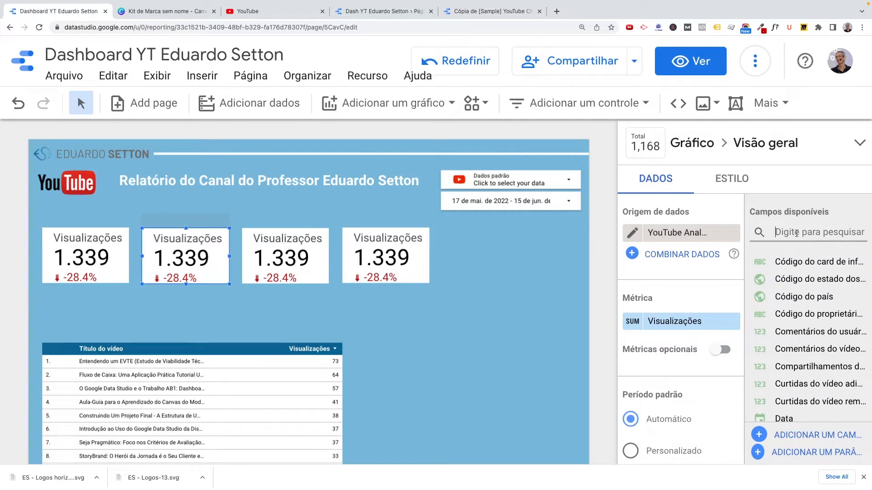
type("inscr")
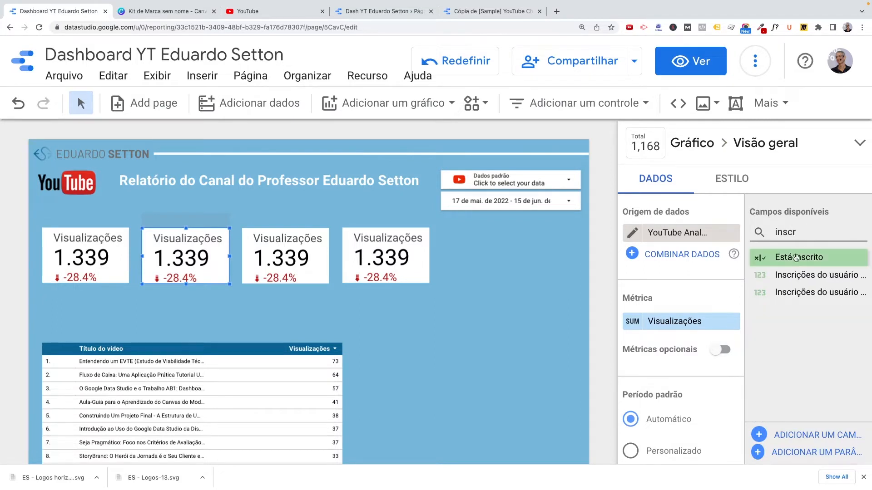
left_click(795, 280)
left_click_drag(798, 277, 666, 331)
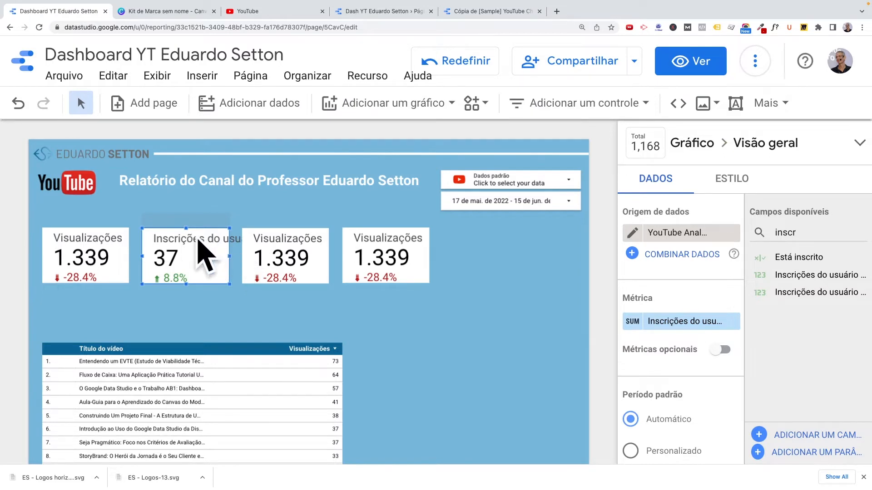
Step: Rename the second scorecard's metric as "Novos Inscritos"
left_click(633, 323)
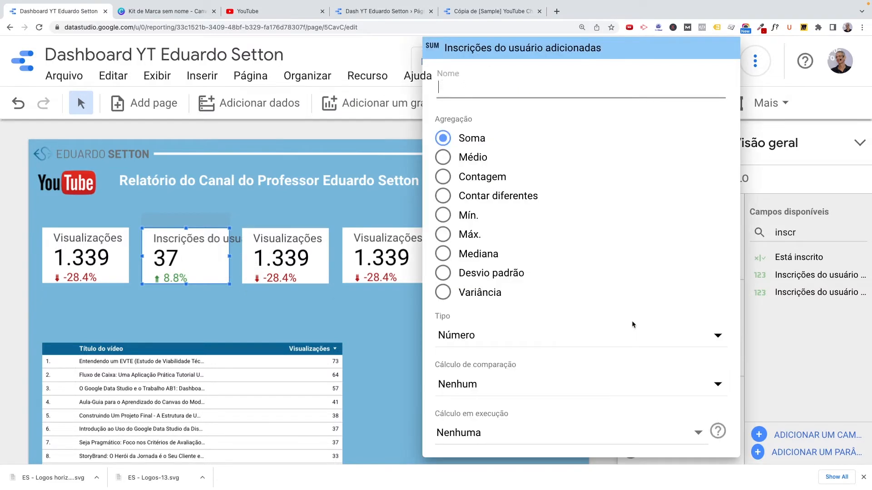
type("Inscr")
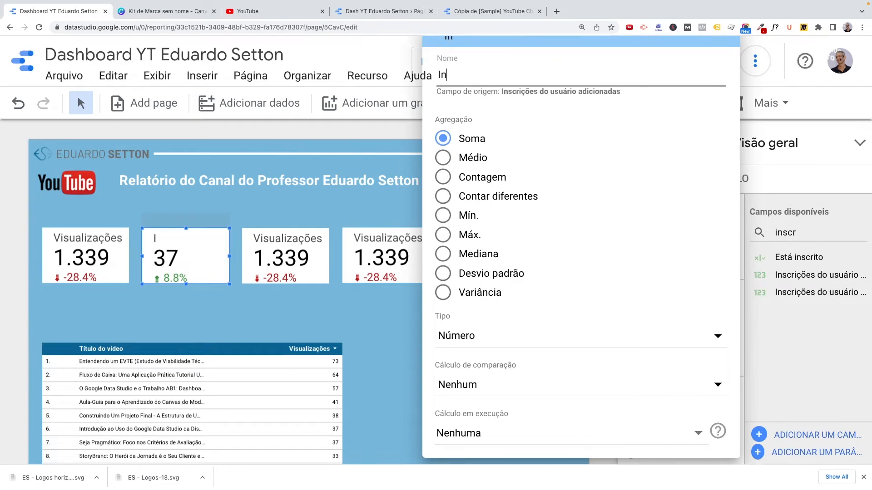
key("BackSpace")
key("BackSpace")
type("crição")
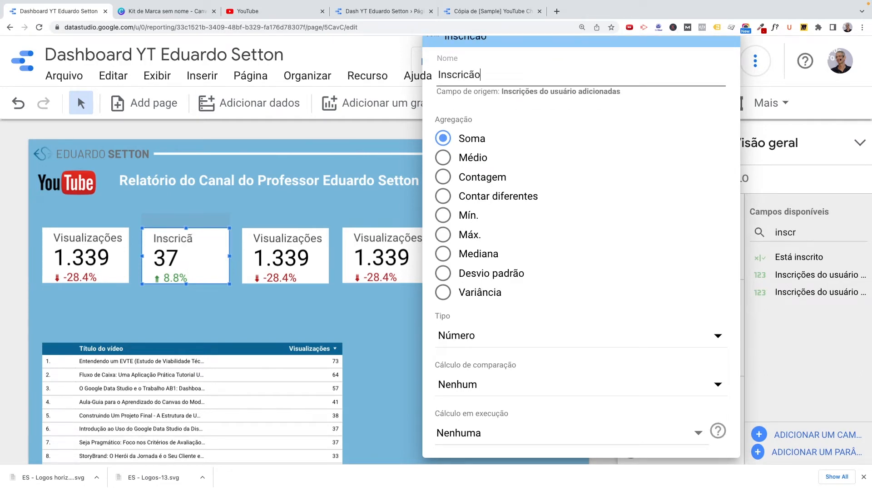
key("BackSpace")
key("BackSpace")
key("BackSpace")
key("BackSpace")
key("BackSpace")
key("BackSpace")
type("Novos Inscritos")
key("BackSpace")
key("BackSpace")
type("os")
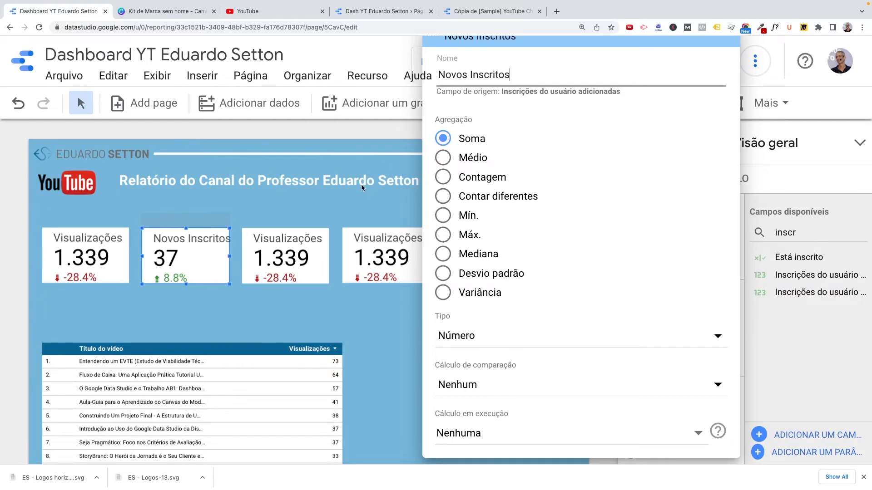
left_click(319, 192)
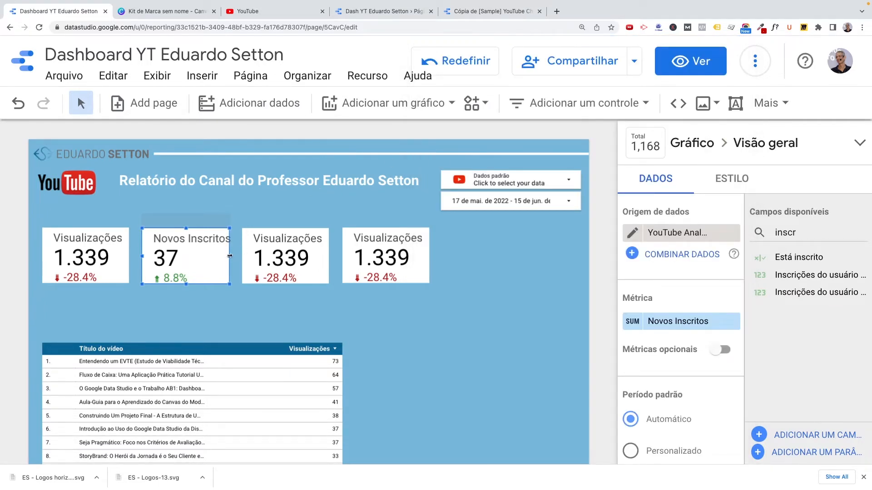
Step: Widen the Novos Inscritos scorecard slightly to fit its label, and shift the third and fourth scorecards right to keep the gaps
left_click_drag(230, 256, 235, 256)
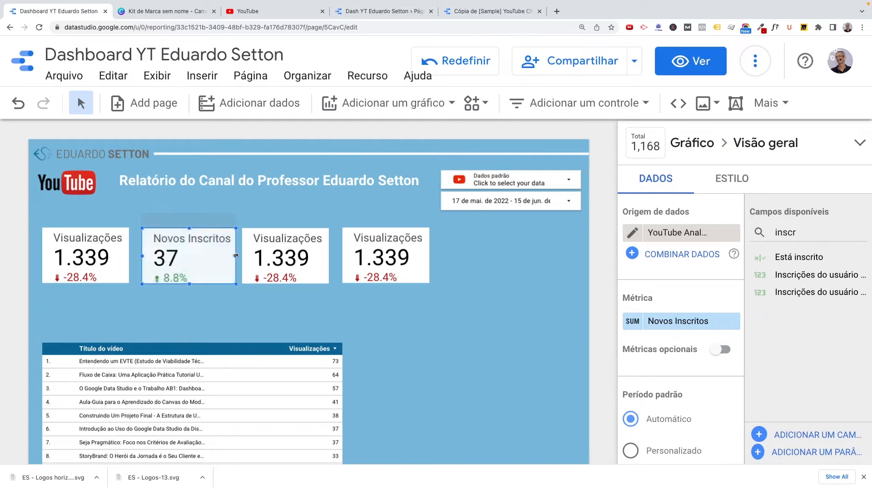
left_click_drag(301, 223, 305, 223)
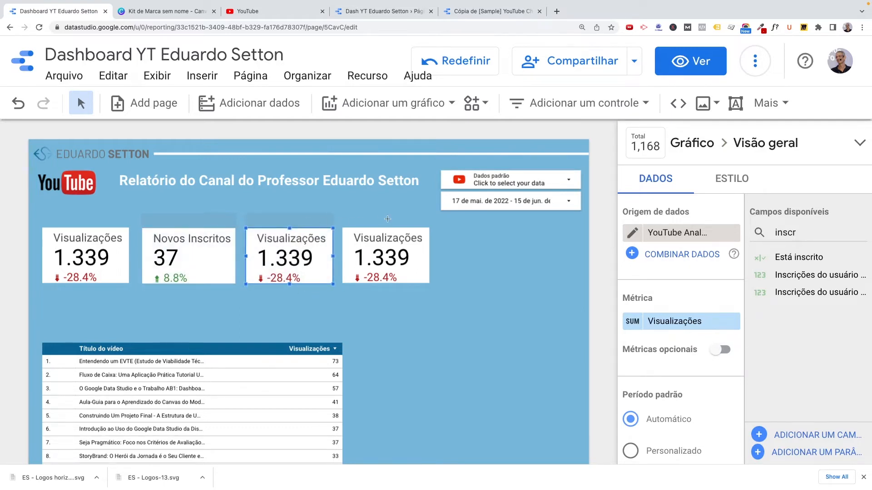
left_click(378, 221)
left_click(377, 239)
left_click_drag(379, 221, 382, 221)
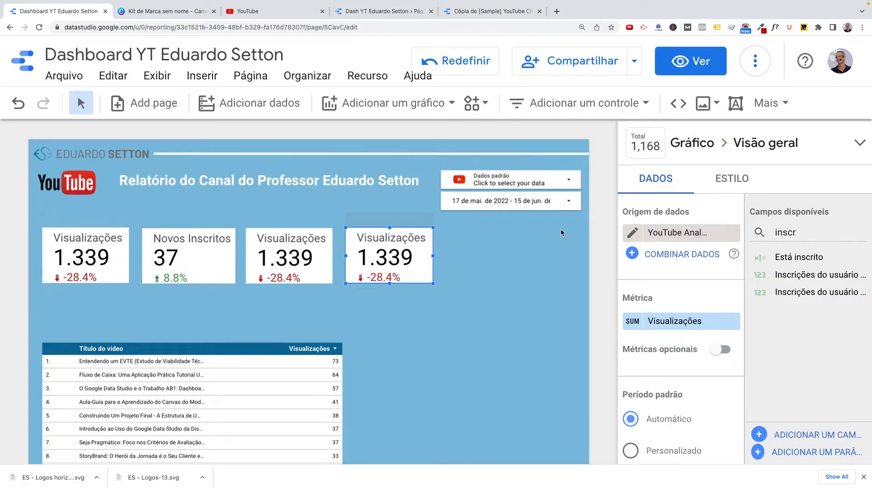
Step: Refresh the report's data twice
left_click(785, 106)
left_click(638, 83)
left_click(756, 62)
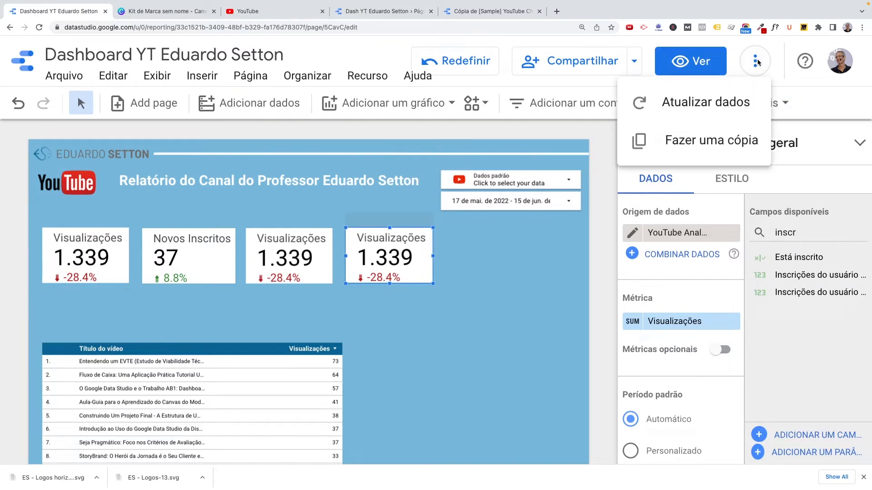
left_click(674, 107)
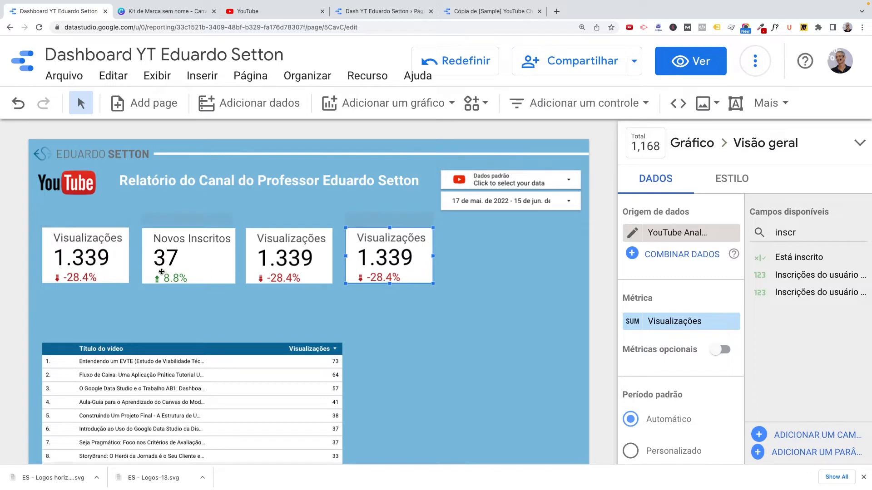
left_click(755, 61)
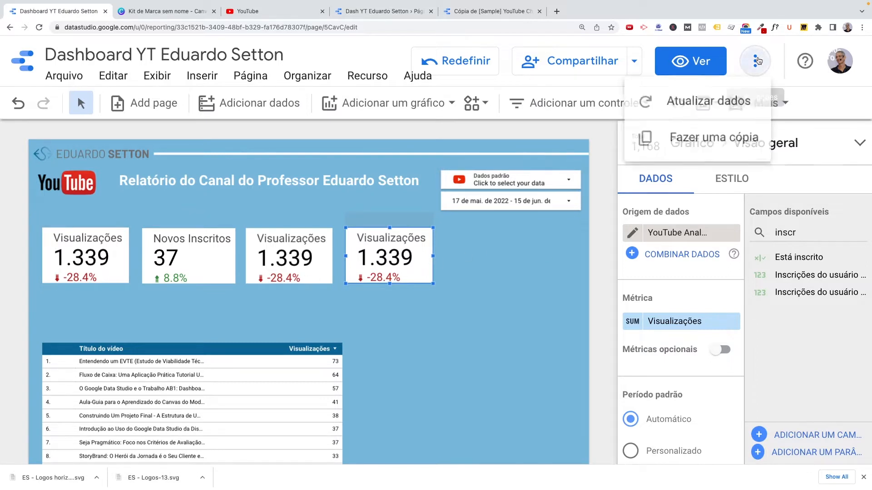
left_click(691, 104)
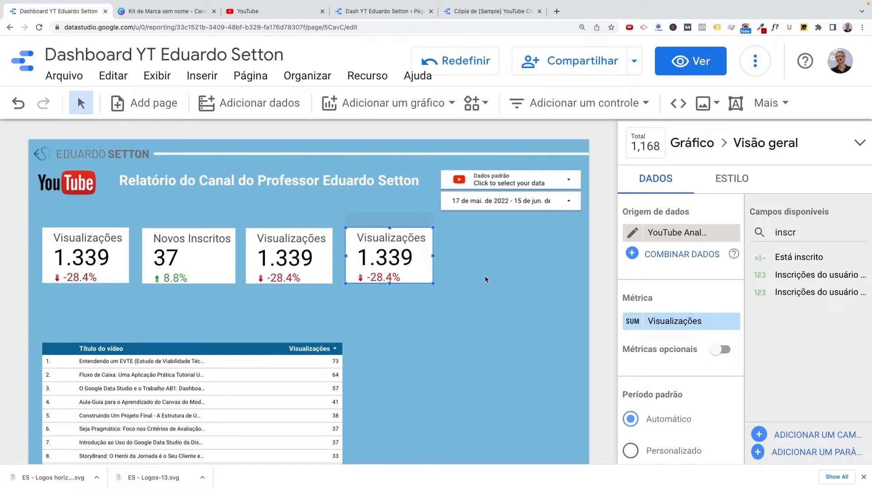
Step: Check the third scorecard in the finished reference dashboard, and set the third scorecard's metric here to Compartilhamentos de vídeo
left_click(288, 224)
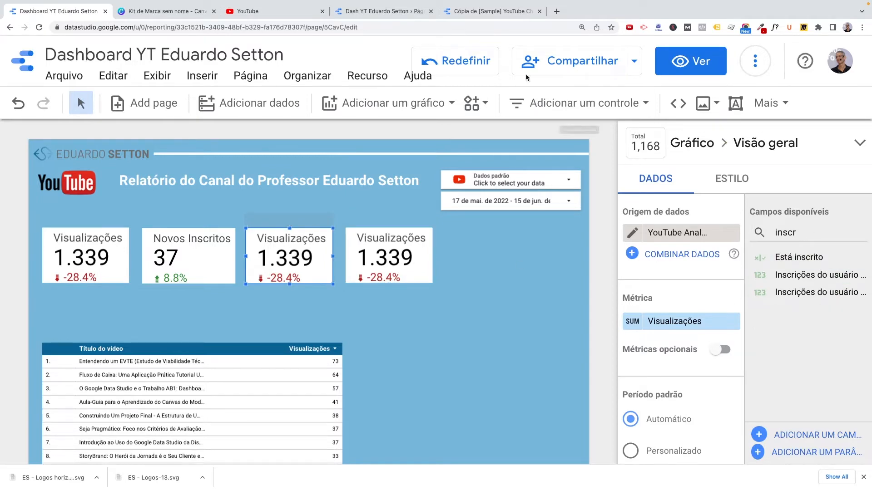
left_click(384, 11)
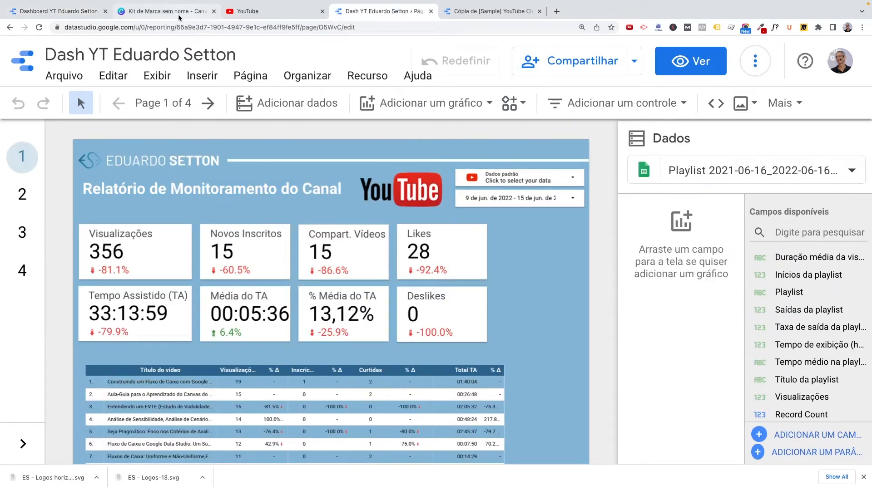
left_click(69, 14)
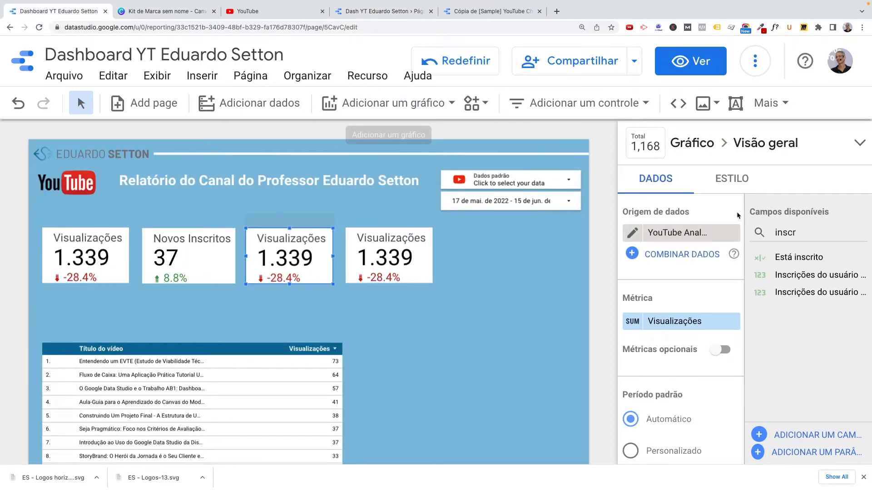
left_click_drag(801, 233, 759, 230)
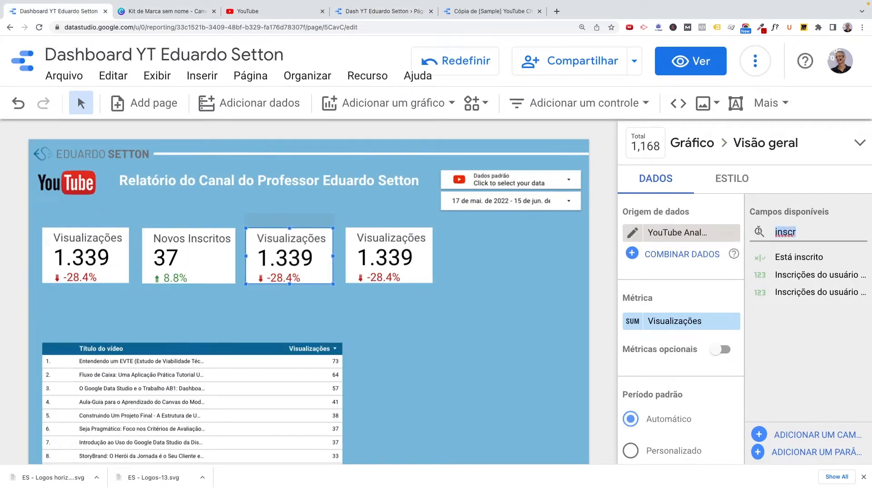
type("compa")
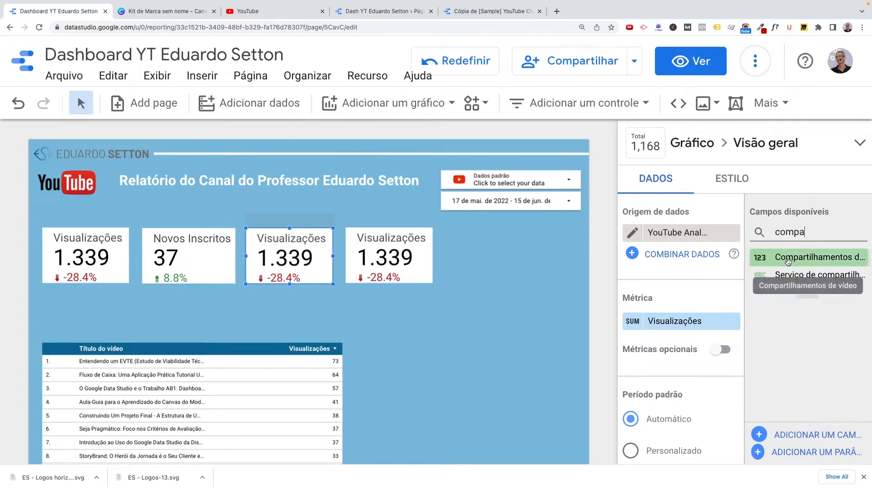
left_click_drag(808, 257, 672, 321)
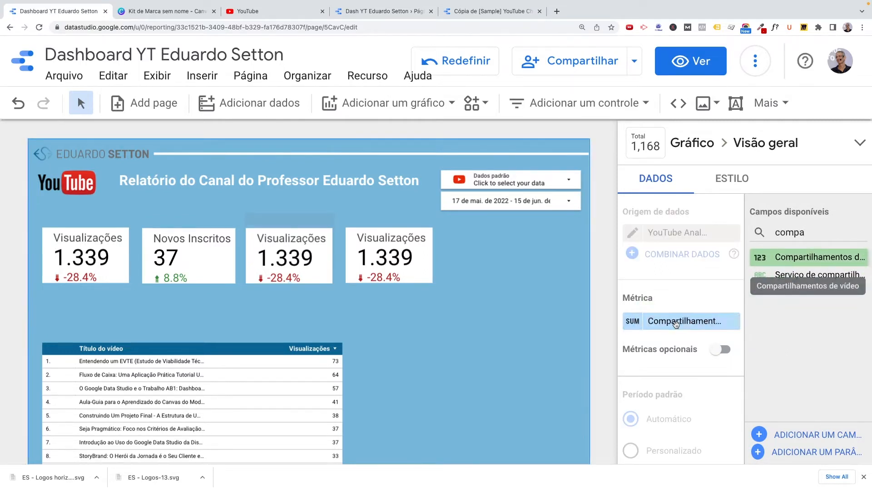
Step: Search the available fields for "curti" and set the fourth scorecard's metric to Curtidas do vídeo adicionadas
left_click(814, 234)
left_click_drag(813, 234, 774, 234)
type("curti")
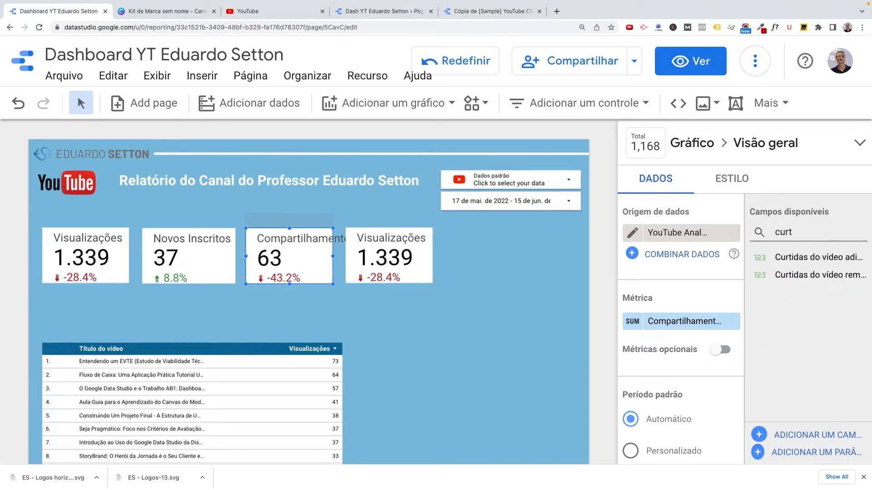
left_click_drag(789, 258, 410, 260)
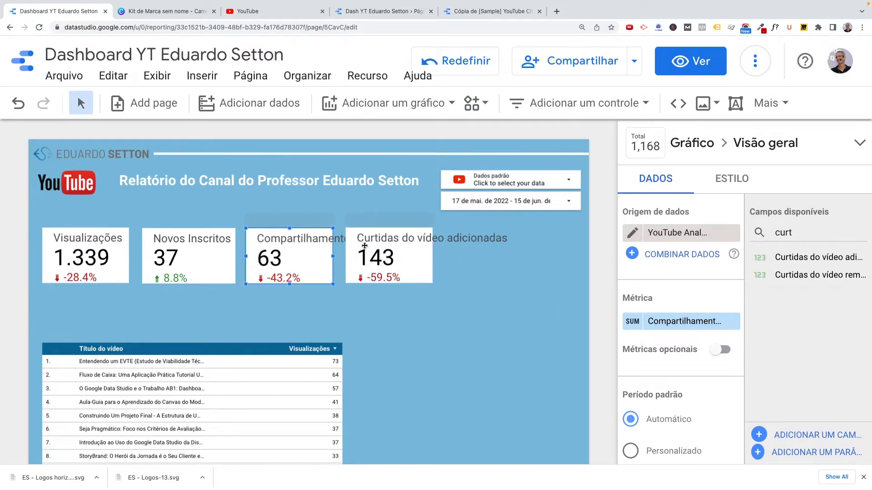
Step: Rename the fourth scorecard's metric as "Likes"
left_click(389, 238)
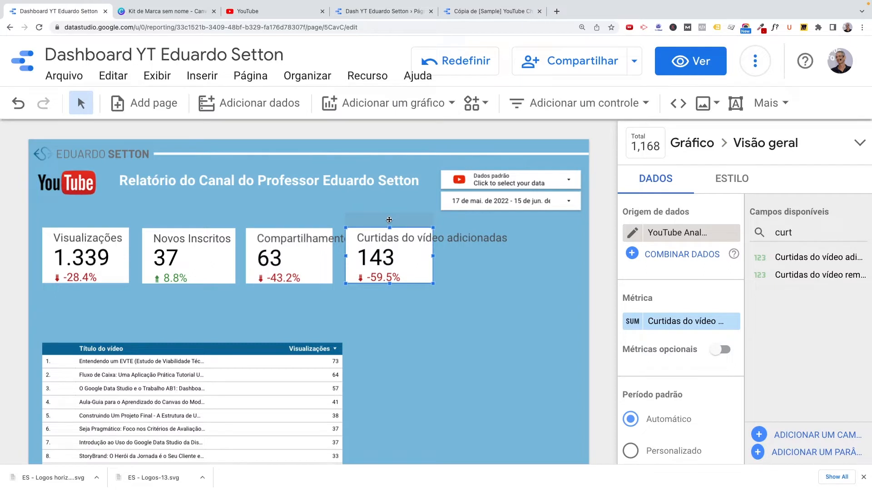
left_click(632, 321)
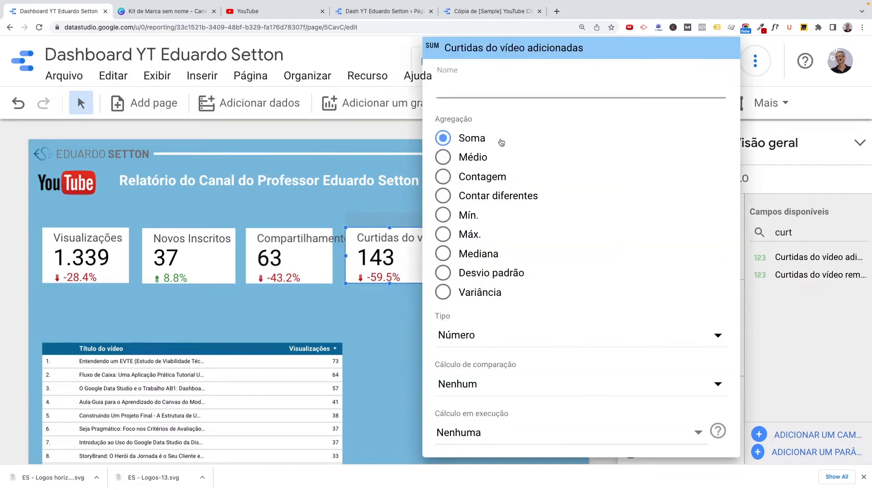
type("Likes")
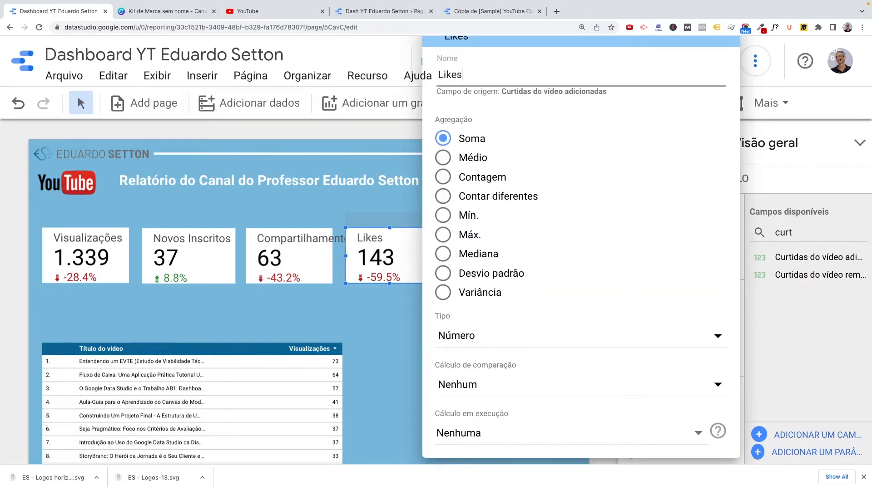
left_click(346, 175)
Step: Rename the third scorecard's metric as "Compart."
left_click(281, 238)
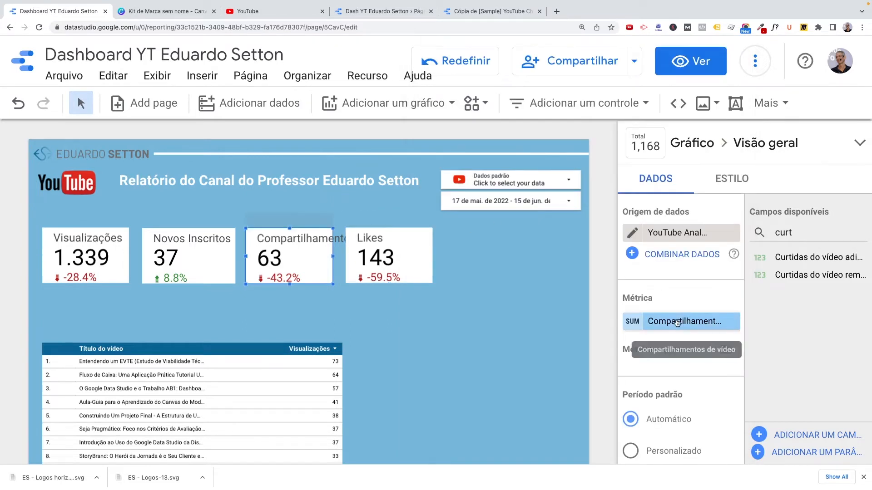
left_click(632, 323)
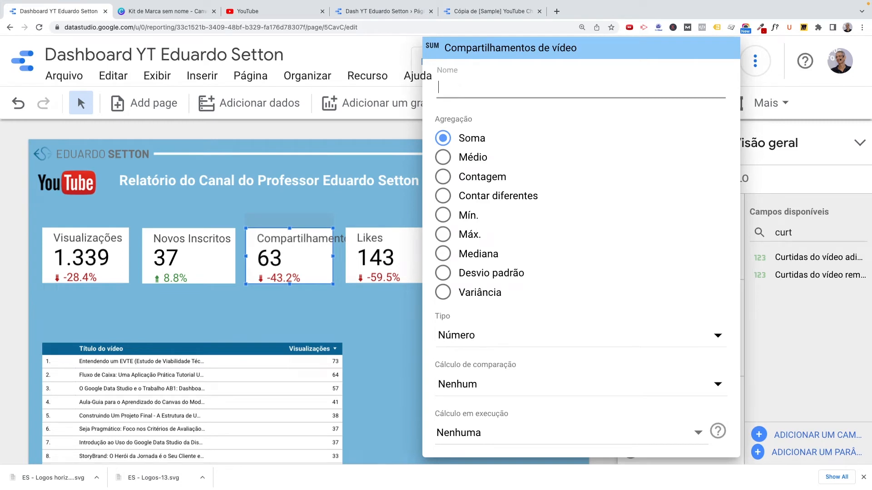
type("Compart.")
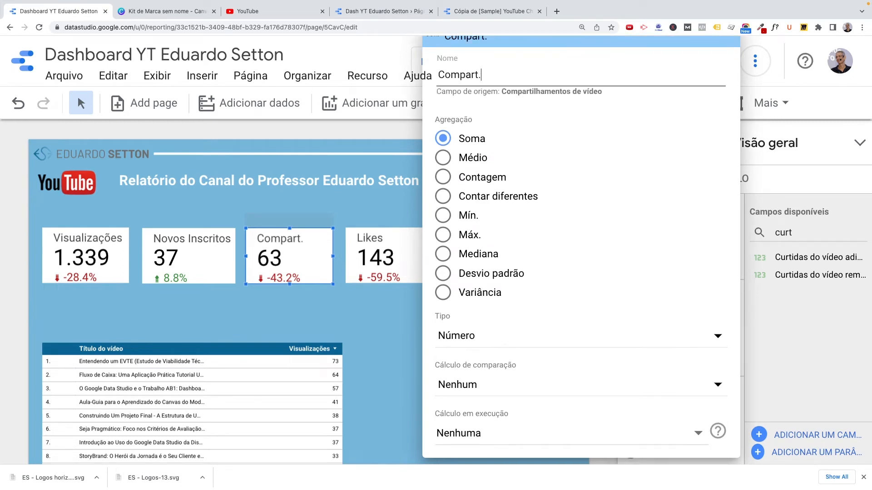
left_click(328, 306)
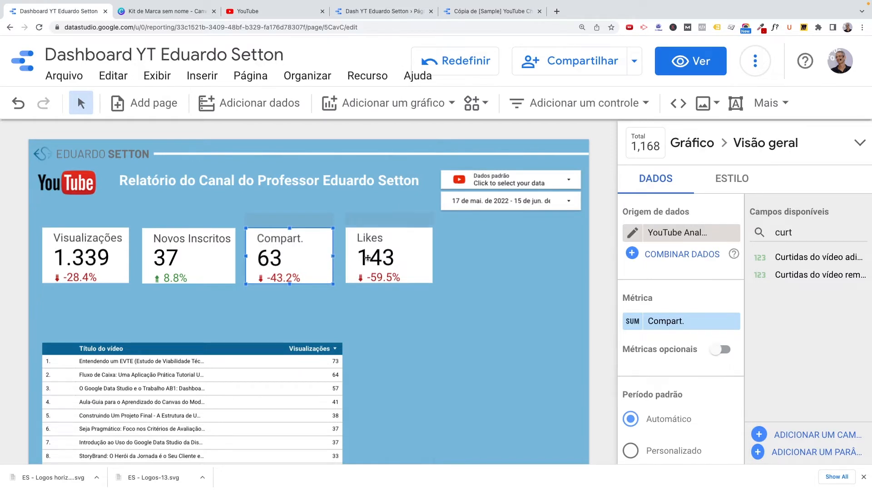
Step: Shift the Likes scorecard slightly toward the Compart. scorecard, and place a duplicate of it as the fifth scorecard in the row
left_click_drag(393, 230, 389, 225)
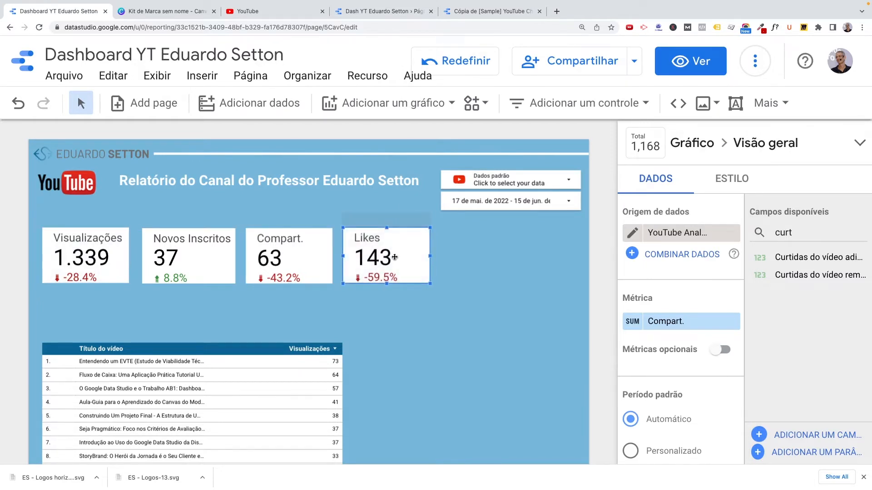
left_click(416, 341)
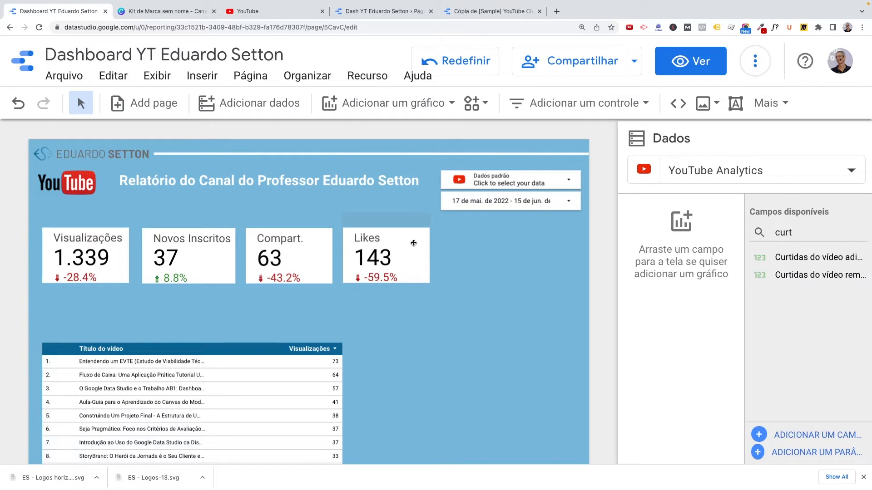
left_click(396, 221)
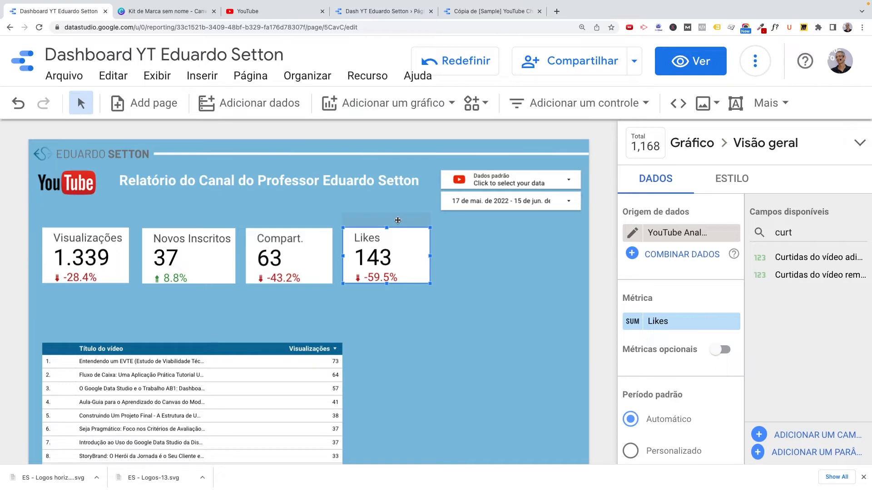
key("super+d")
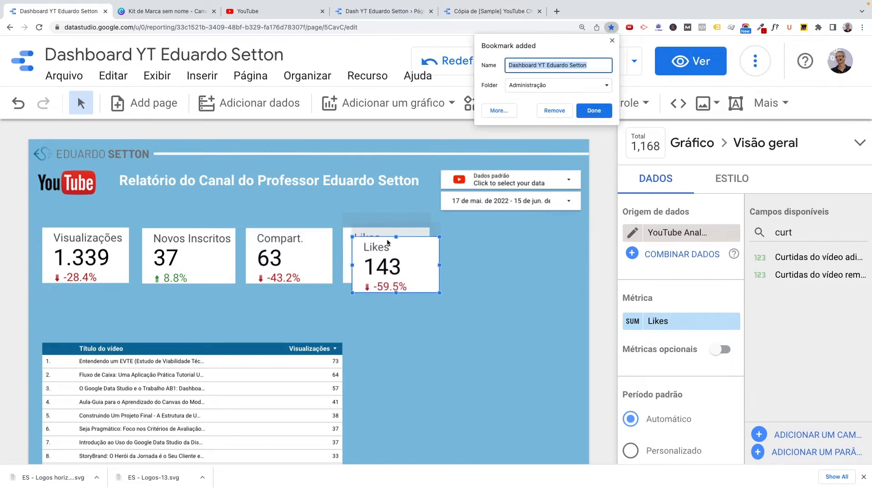
left_click_drag(409, 233, 501, 223)
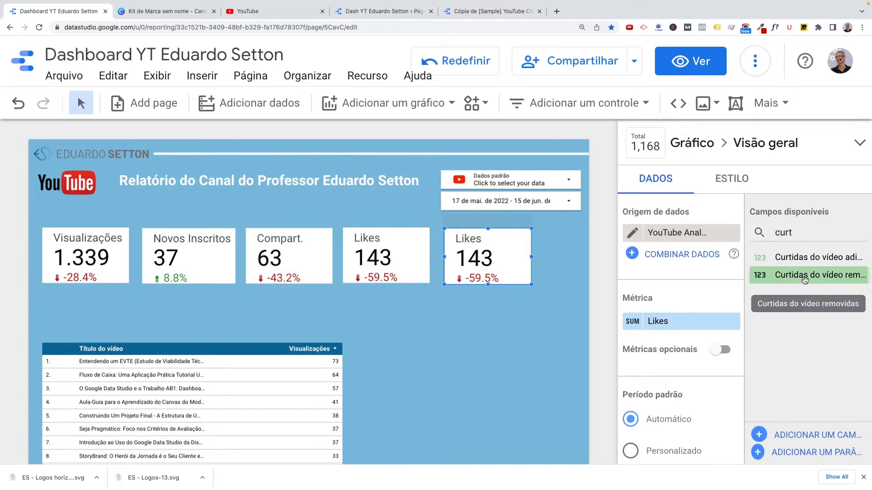
Step: Set the fifth scorecard's metric to Curtidas do vídeo removidas and rename the metric as "Dislikes"
left_click_drag(834, 279, 519, 267)
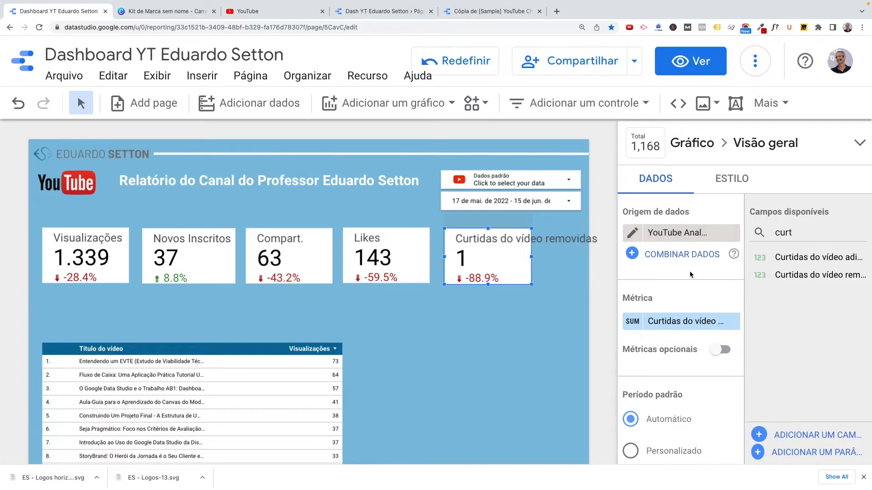
left_click(635, 322)
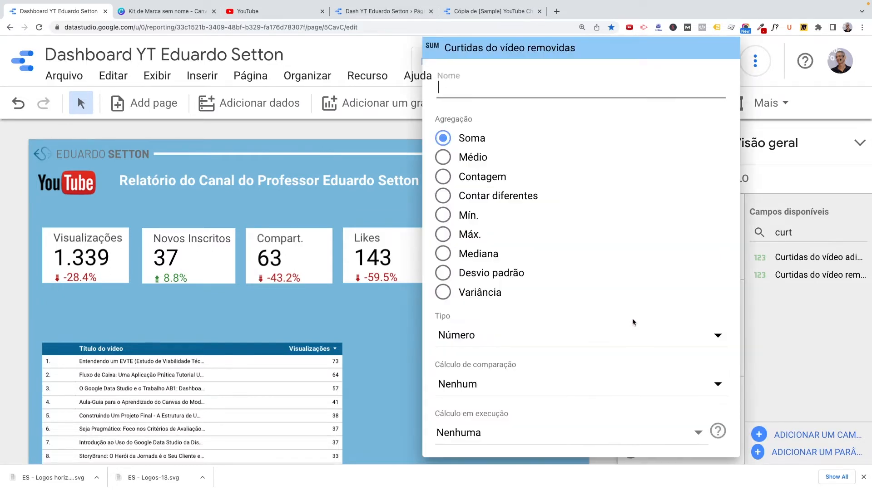
left_click(473, 97)
type("Dislikes")
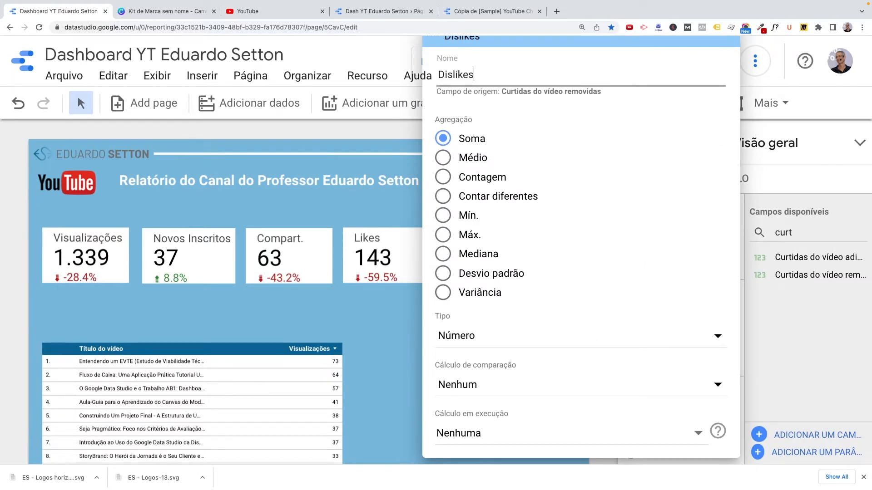
left_click(357, 135)
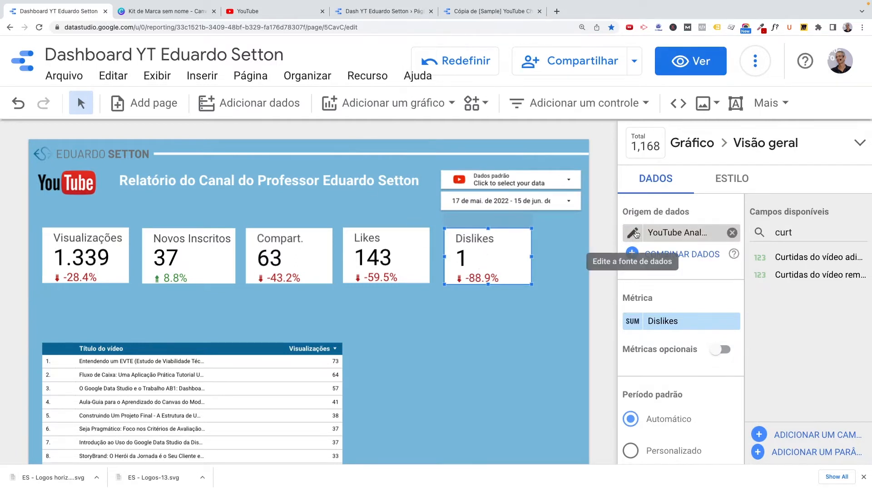
Step: Rename the Dislikes scorecard's metric as "Deslikes"
left_click(632, 321)
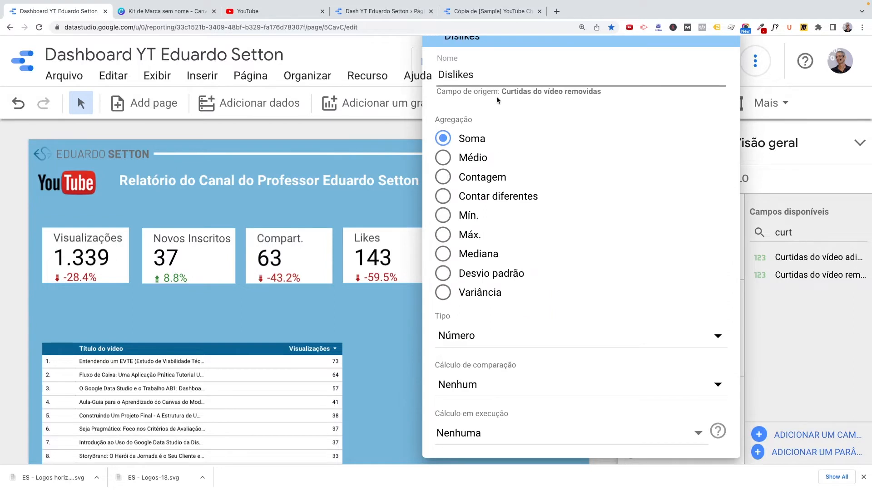
double_click(474, 74)
key("BackSpace")
type("Deslikes")
left_click(387, 124)
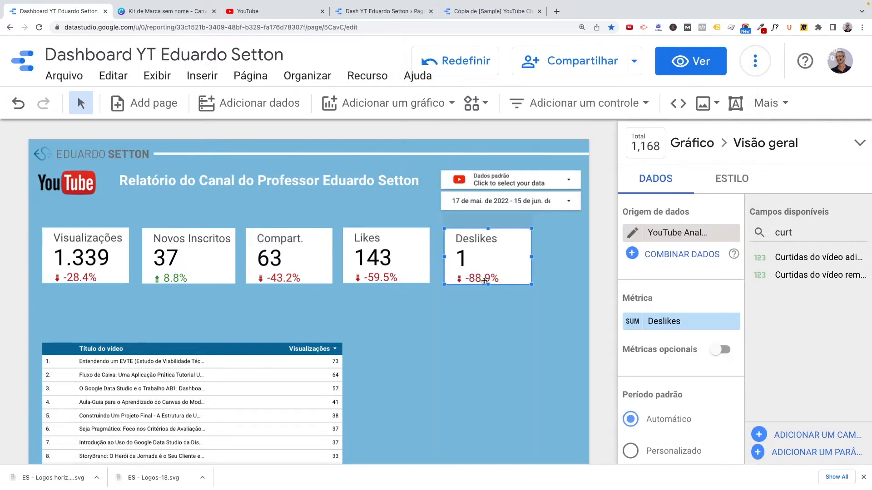
left_click(479, 336)
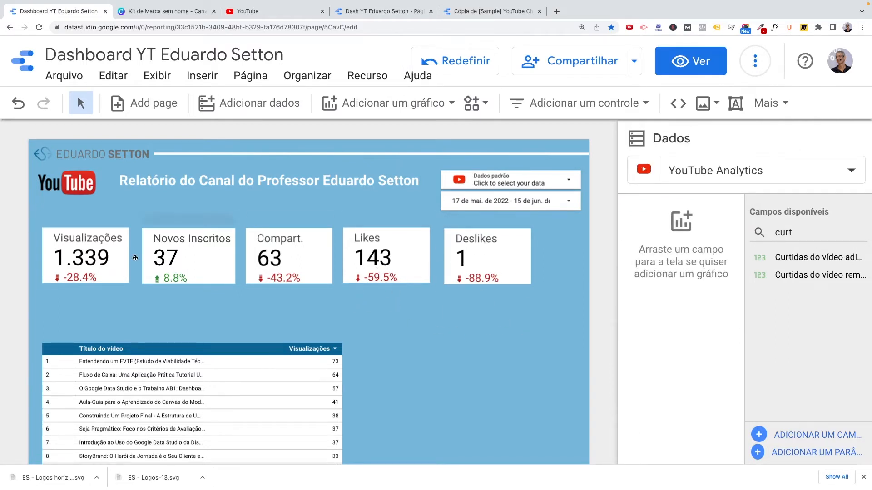
Step: Add a border shadow to the Visualizações scorecard
left_click(95, 230)
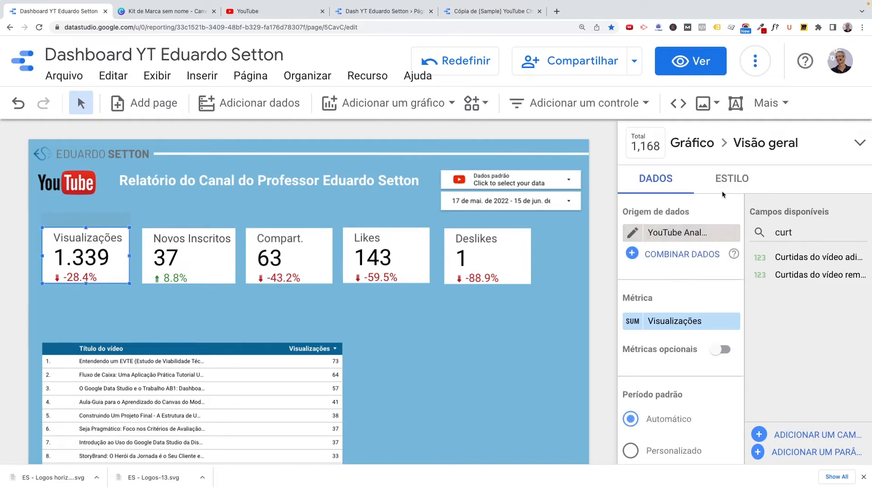
left_click(729, 183)
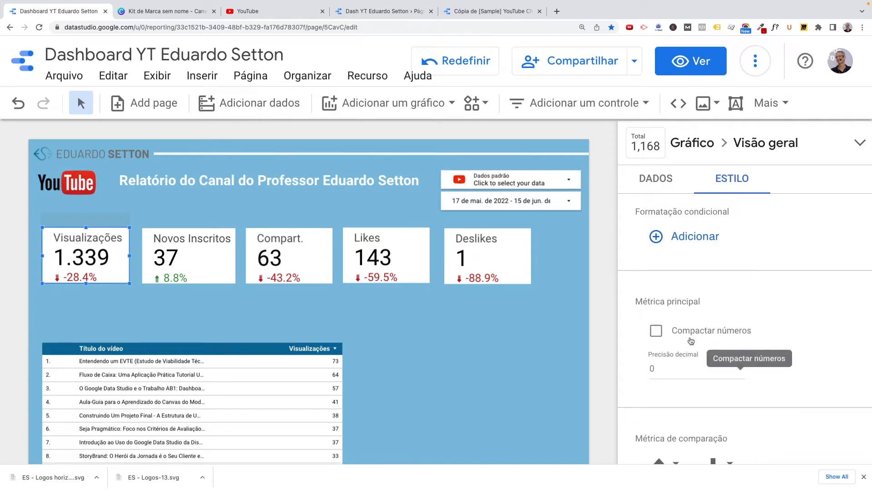
scroll(690, 339, "down", 3)
scroll(692, 336, "down", 6)
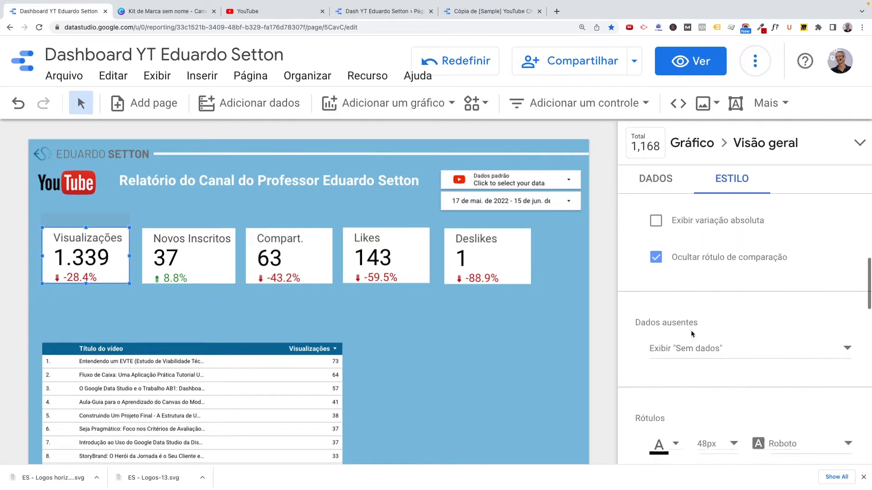
scroll(692, 334, "down", 6)
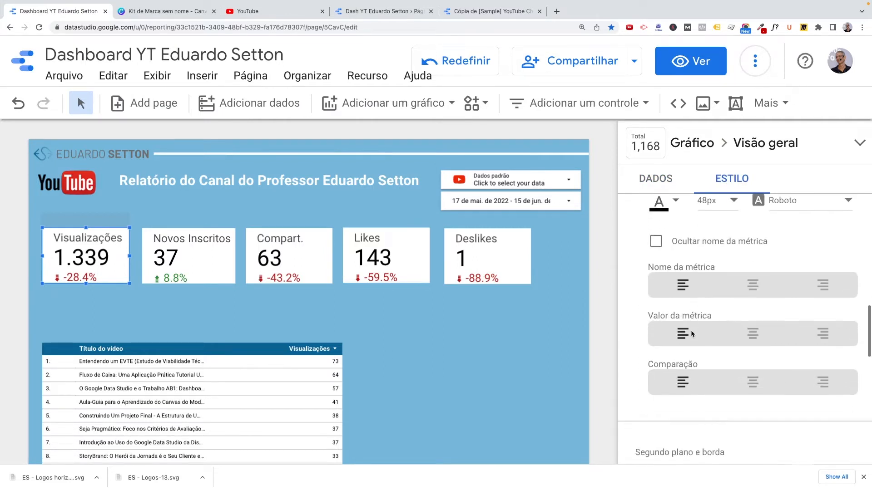
scroll(691, 334, "up", 3)
scroll(690, 330, "down", 4)
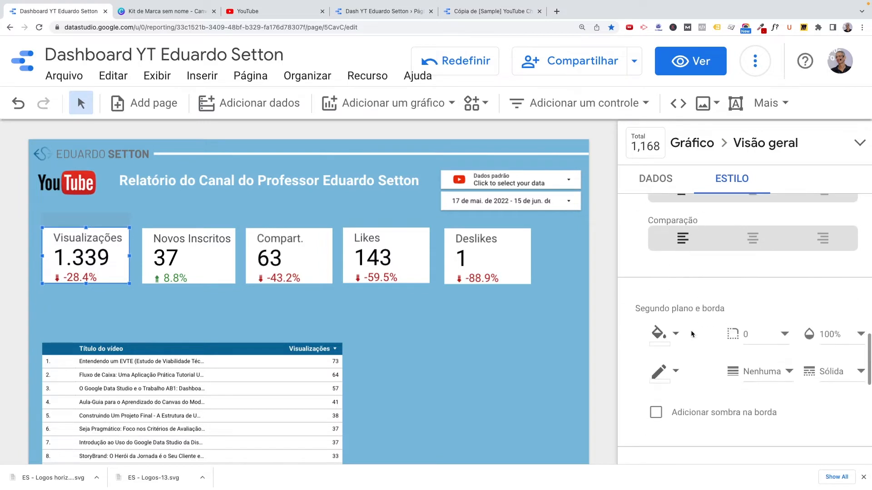
left_click(656, 413)
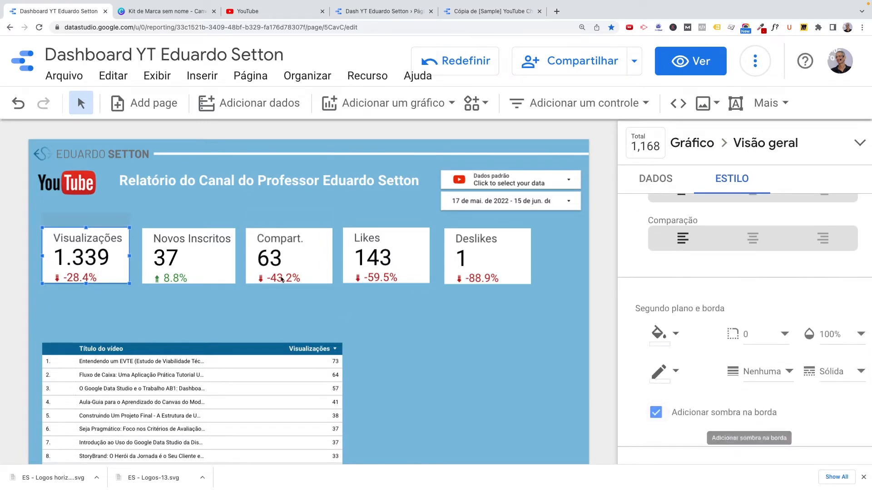
left_click(189, 223)
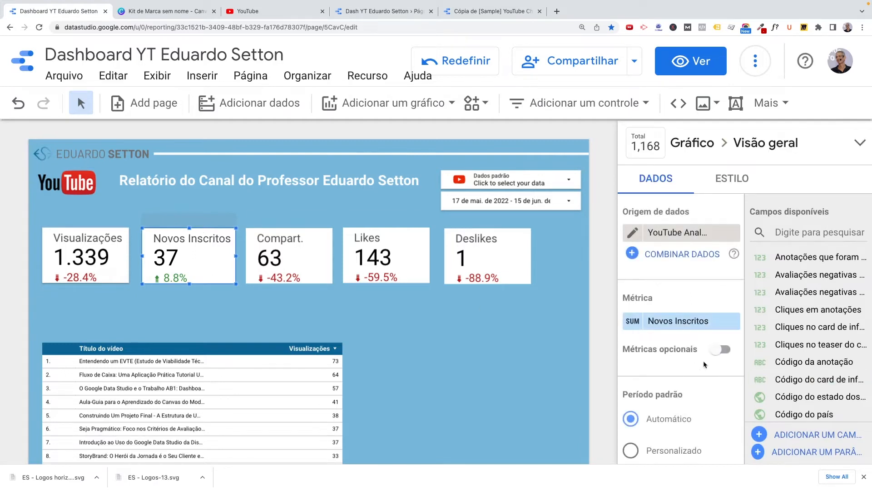
left_click(721, 178)
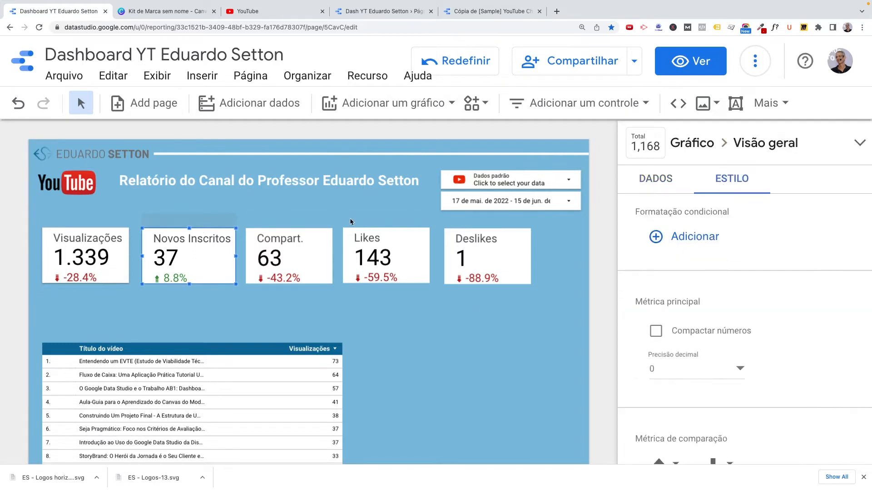
left_click(289, 224)
Step: Add a border shadow to the Novos Inscritos, Compart., Likes and Deslikes scorecards together
left_click(202, 230)
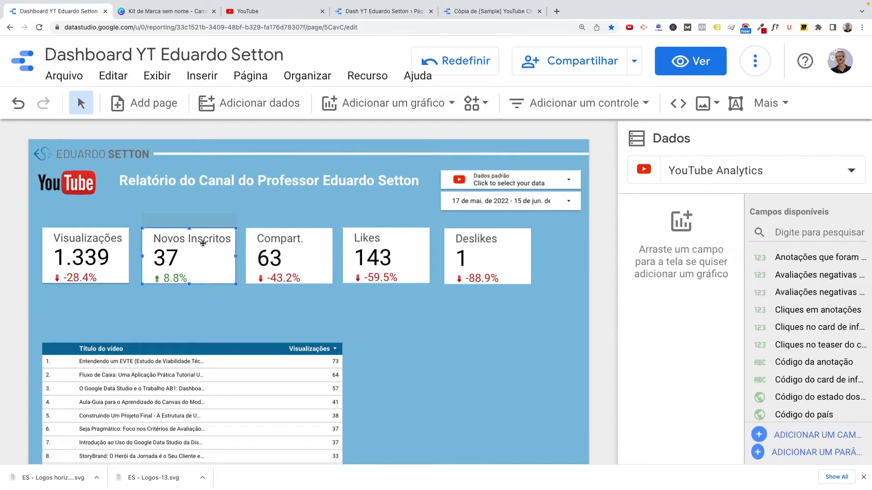
left_click(294, 231, "shift")
left_click(385, 234, "shift")
left_click(487, 228, "shift")
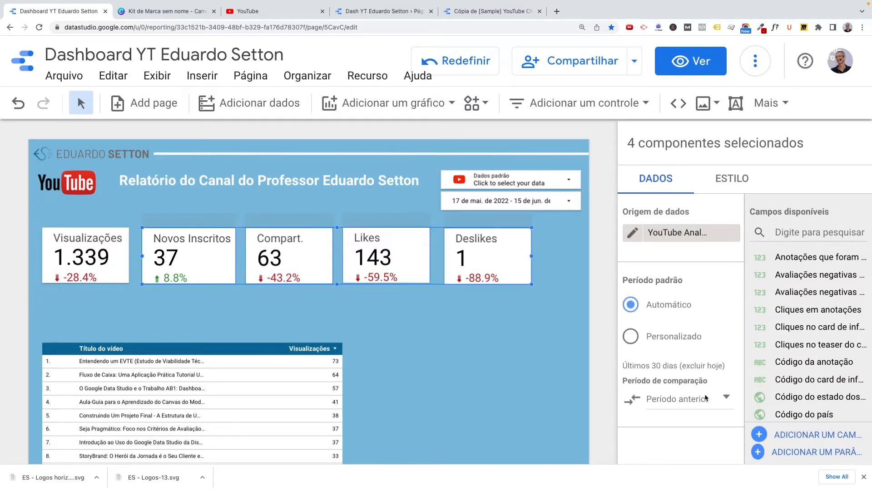
left_click(729, 187)
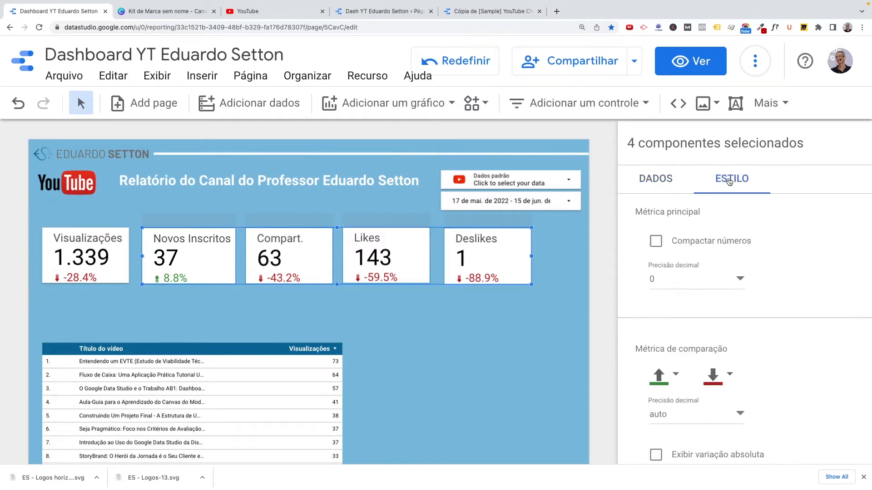
scroll(707, 356, "down", 3)
scroll(707, 356, "down", 6)
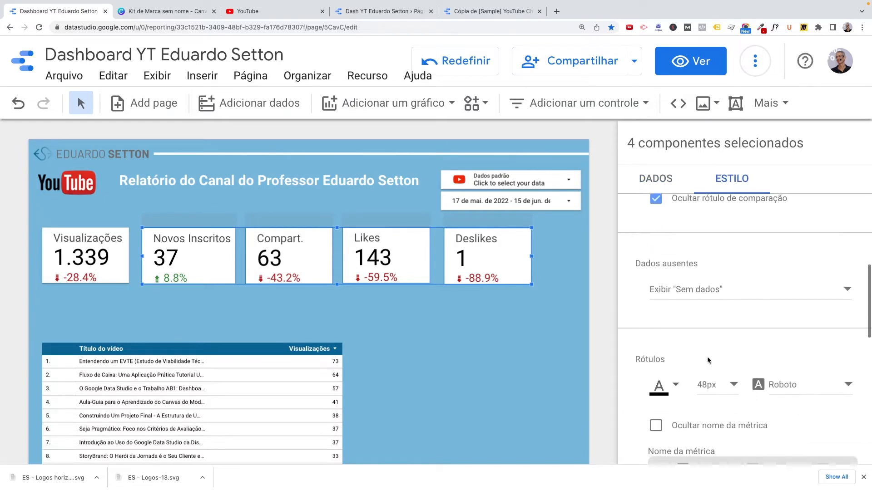
scroll(694, 364, "down", 5)
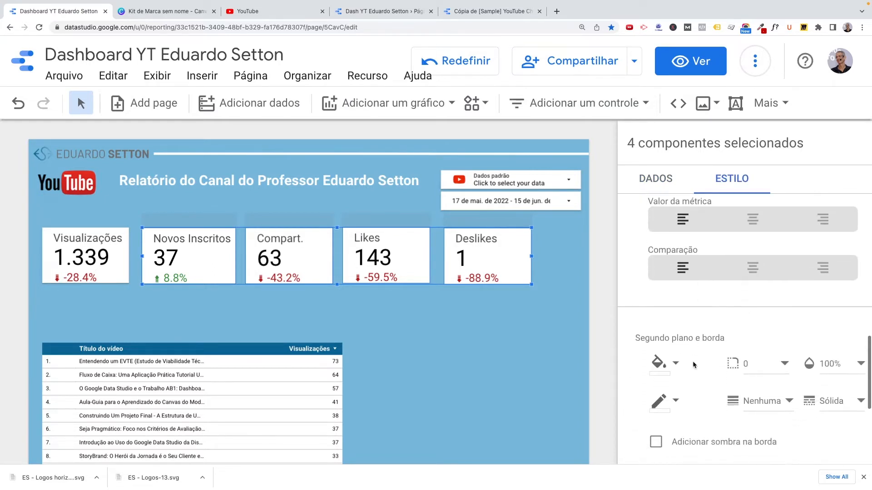
left_click(656, 351)
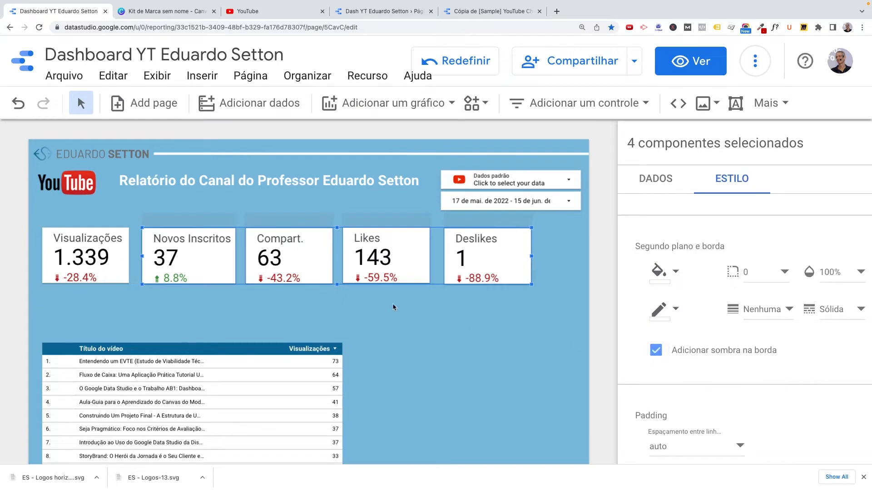
left_click(420, 338)
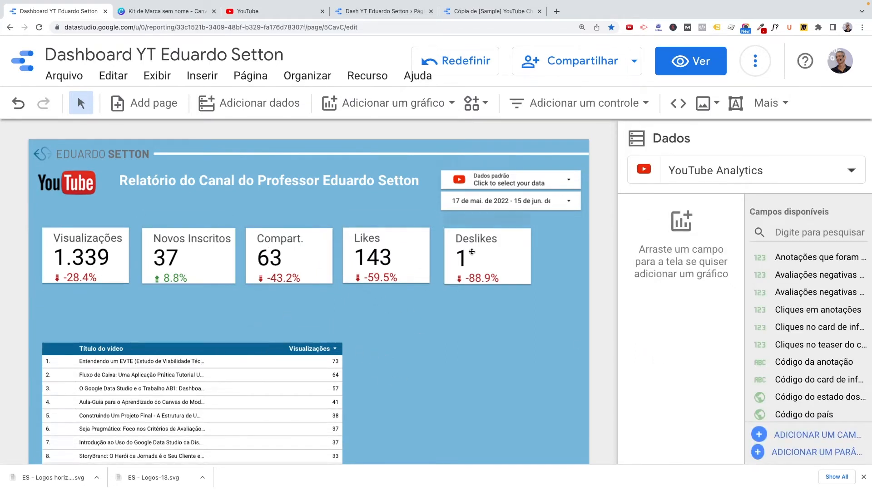
Step: Set the date range control's text colour to the dark blue theme colour
left_click(448, 203)
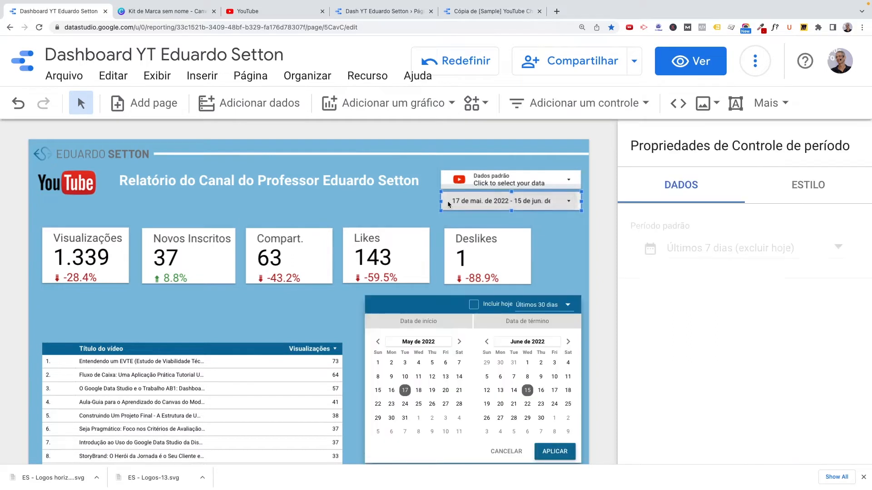
left_click(811, 184)
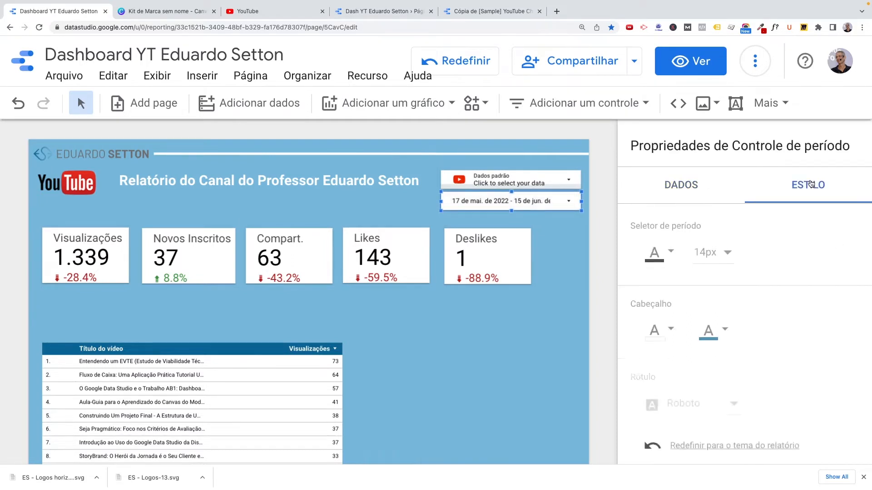
left_click(671, 253)
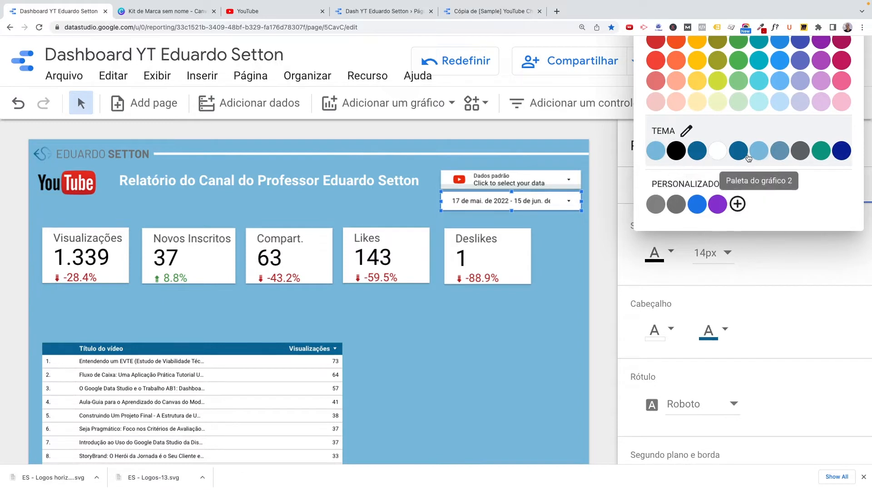
left_click(698, 153)
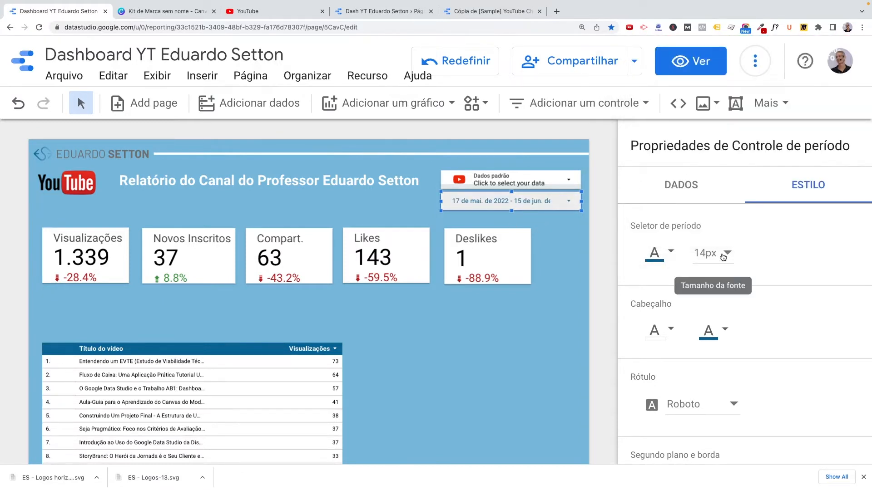
Step: Set the date range control's background to the white theme colour, after trying the light blue one
scroll(745, 301, "down", 1)
scroll(744, 297, "down", 2)
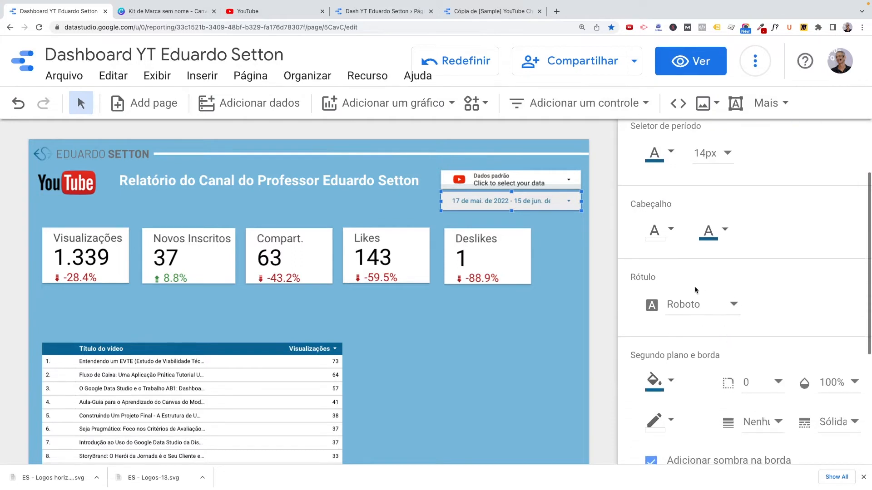
scroll(693, 286, "down", 2)
left_click(671, 284)
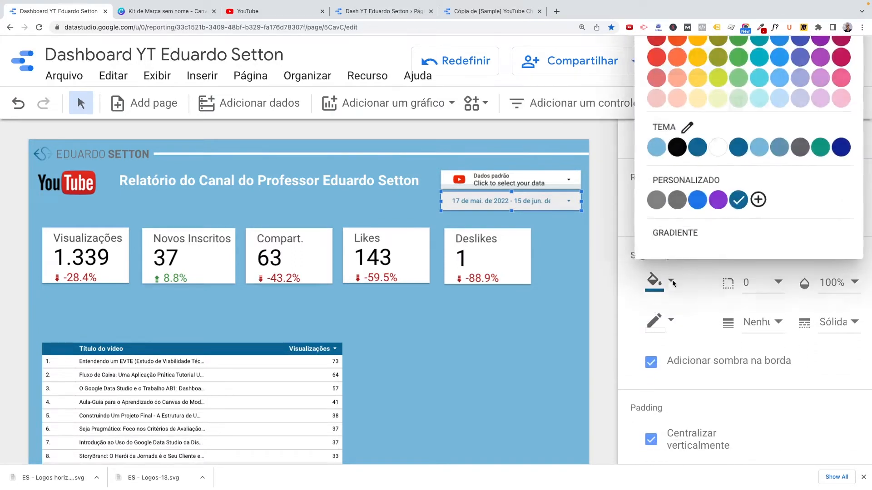
left_click(760, 152)
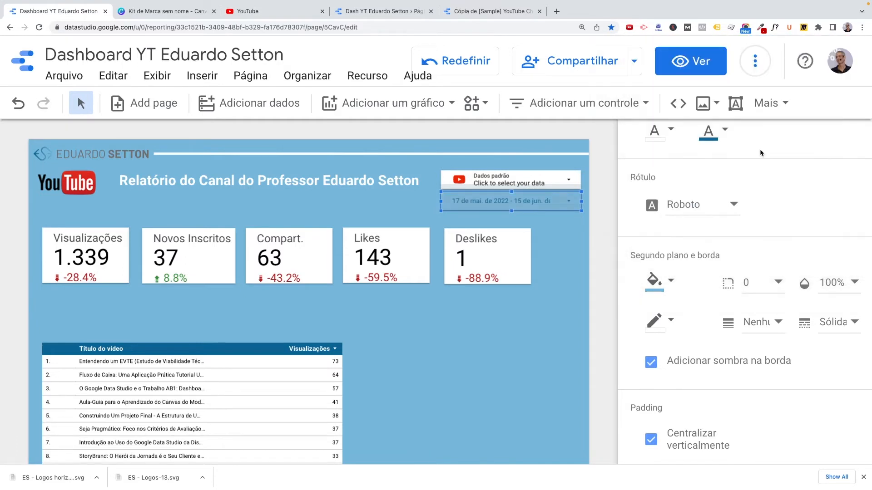
left_click(672, 284)
left_click(719, 146)
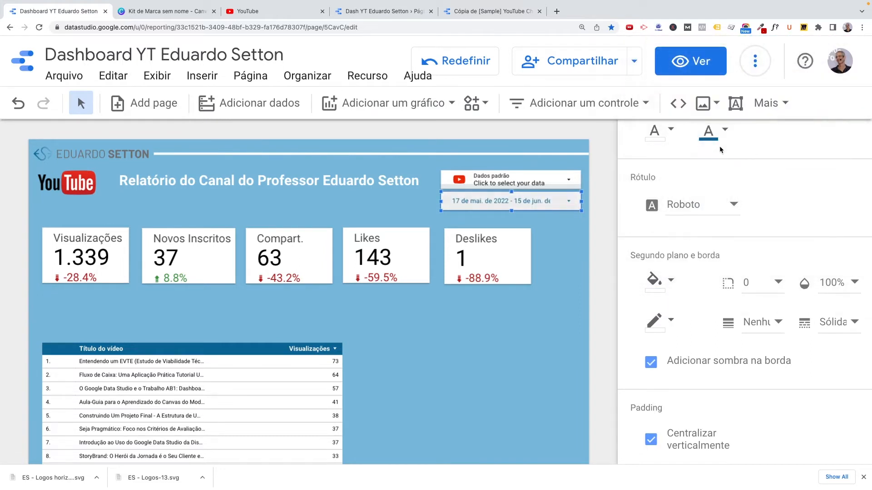
scroll(751, 363, "down", 3)
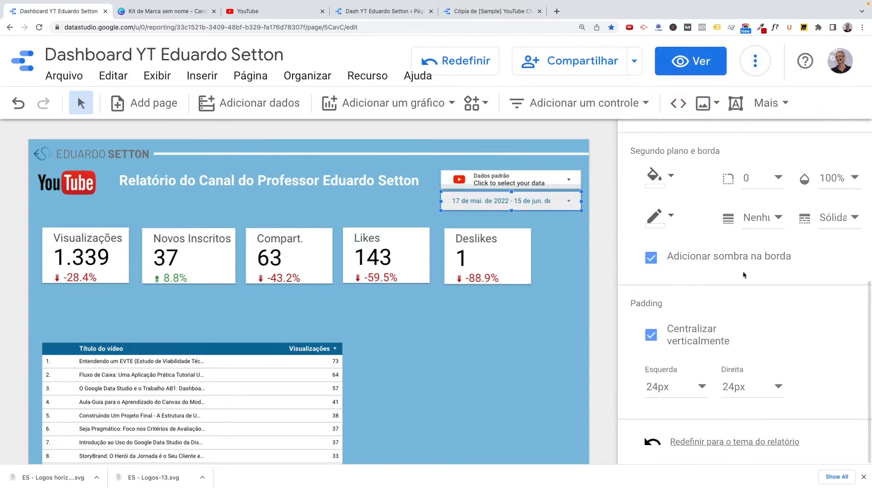
scroll(737, 284, "up", 6)
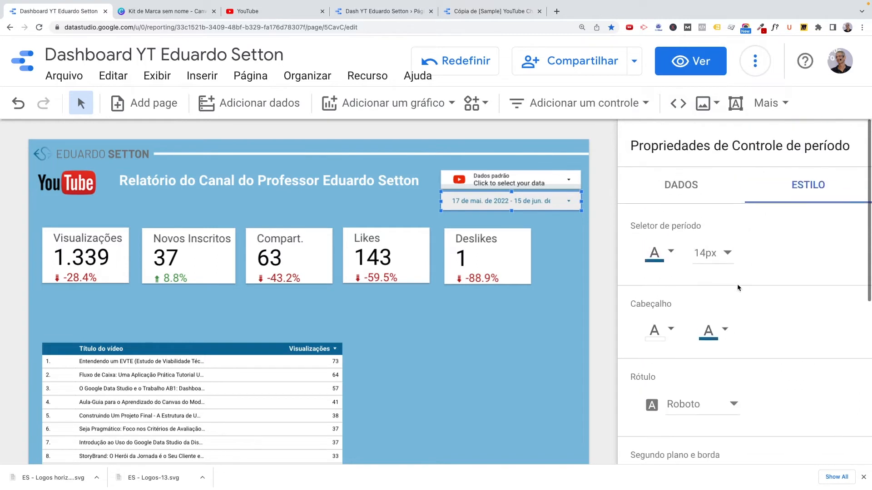
scroll(737, 284, "down", 4)
scroll(737, 284, "down", 3)
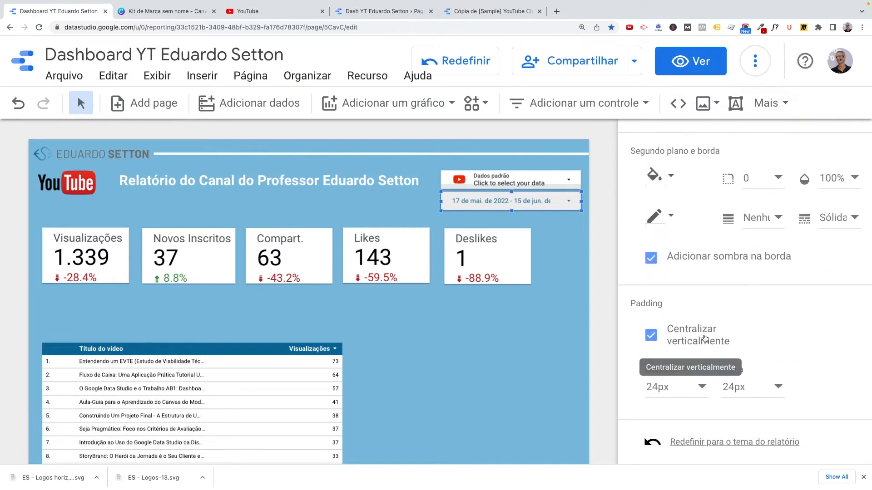
scroll(744, 337, "down", 1)
scroll(739, 328, "up", 6)
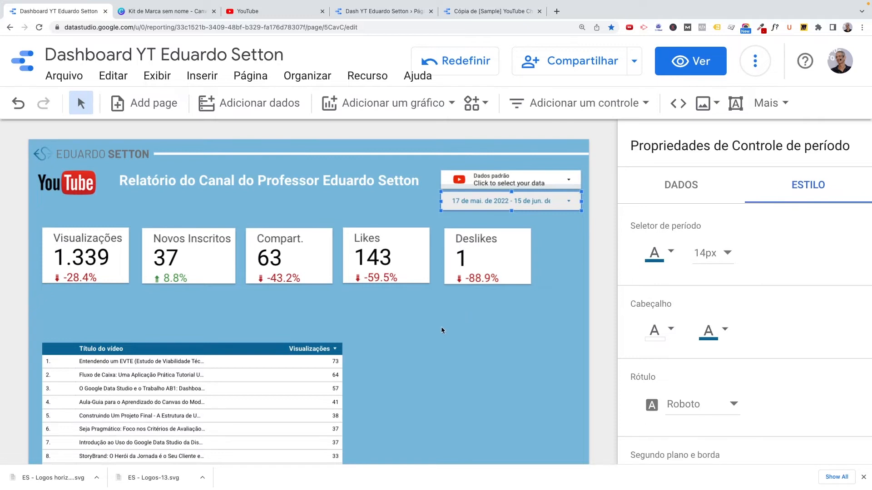
Step: Move the video title table up so it sits closer beneath the row of scorecards
left_click(213, 335)
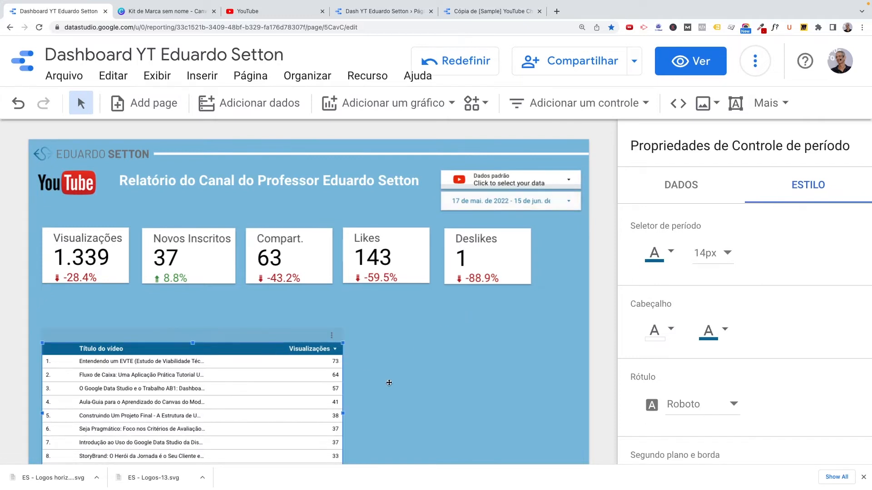
scroll(400, 386, "down", 4)
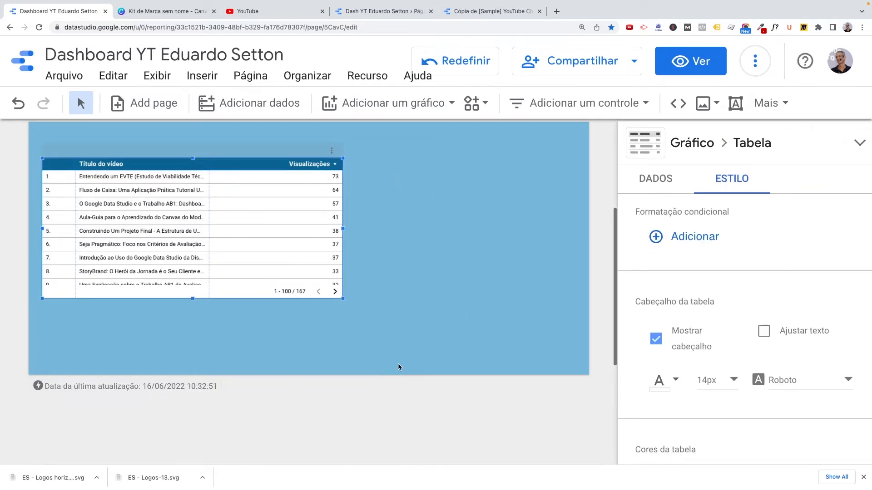
scroll(397, 366, "up", 2)
left_click_drag(242, 256, 241, 235)
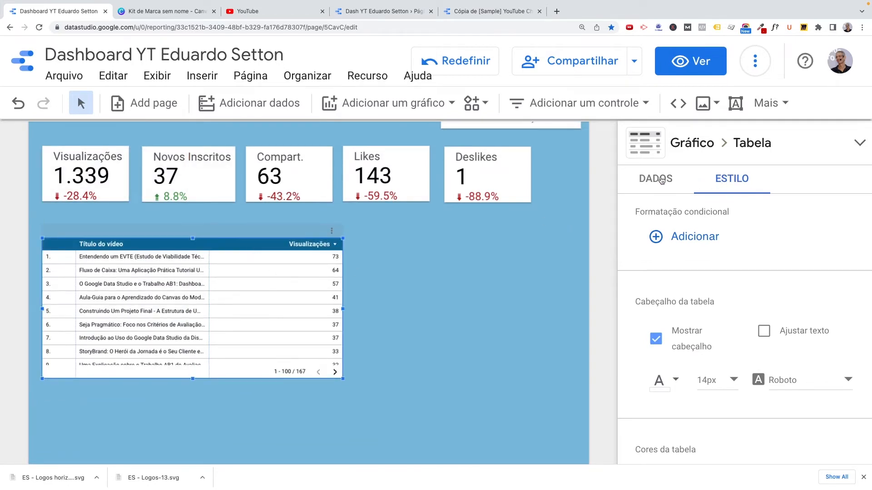
Step: Hide the header row of the video title table
left_click(685, 184)
left_click(726, 184)
scroll(745, 298, "down", 2)
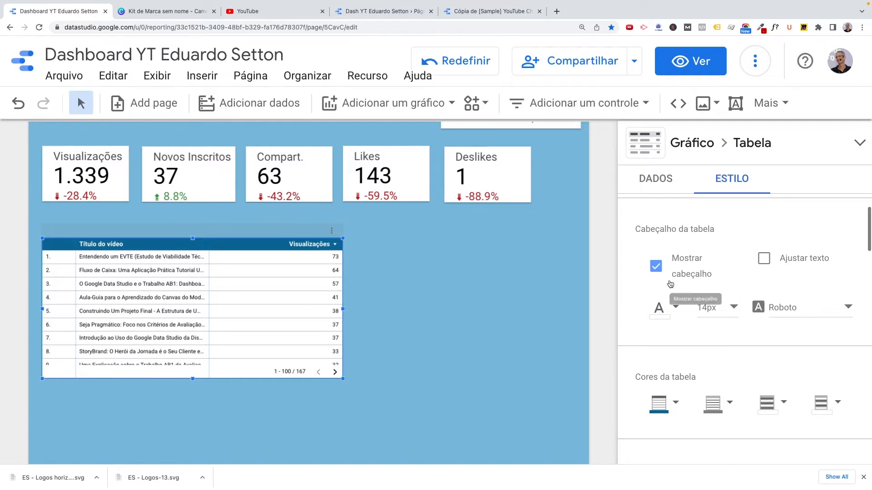
left_click(656, 267)
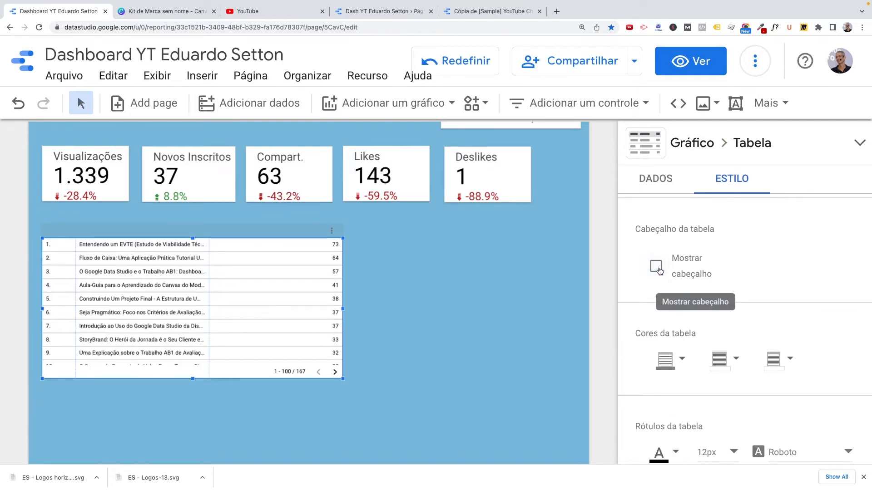
Step: Show the header row of the video title table again and test the header's text wrapping option, leaving it off
left_click(656, 267)
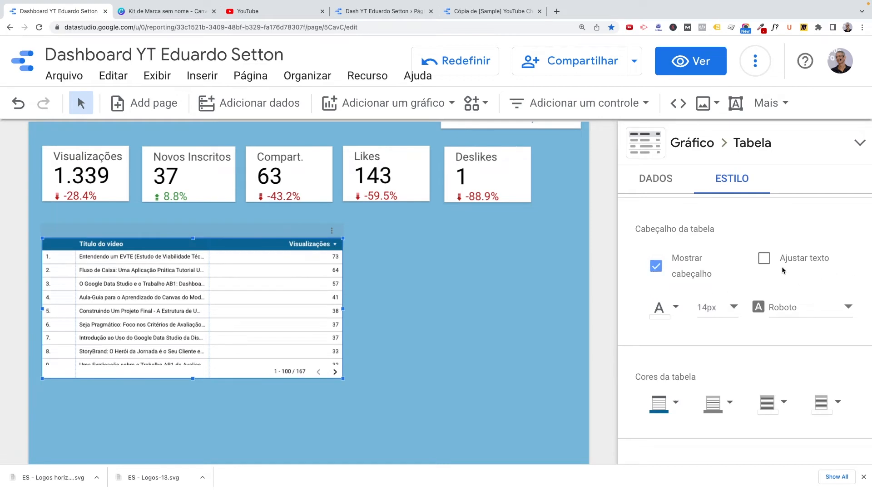
left_click(765, 260)
left_click(765, 259)
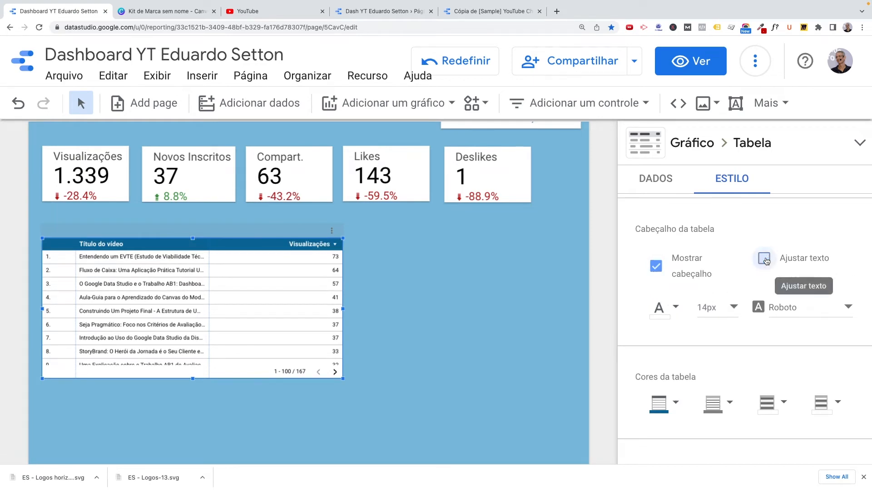
left_click(765, 259)
left_click(765, 259)
left_click(765, 260)
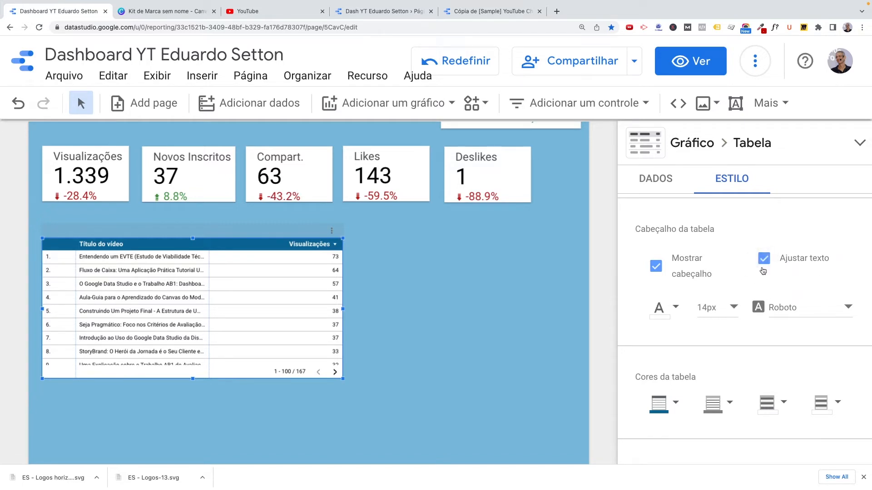
left_click(764, 259)
Step: Try the light blue theme colour on the table header's background, returning it to the dark blue theme colour
scroll(745, 355, "down", 3)
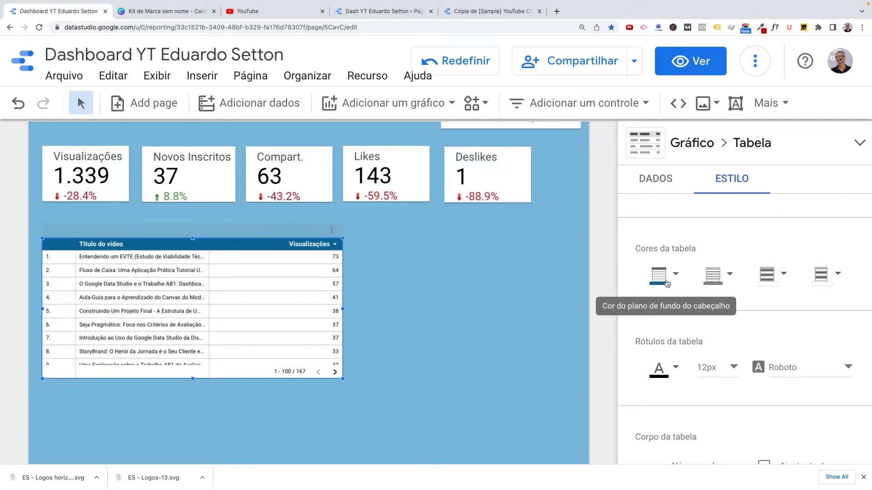
left_click(675, 275)
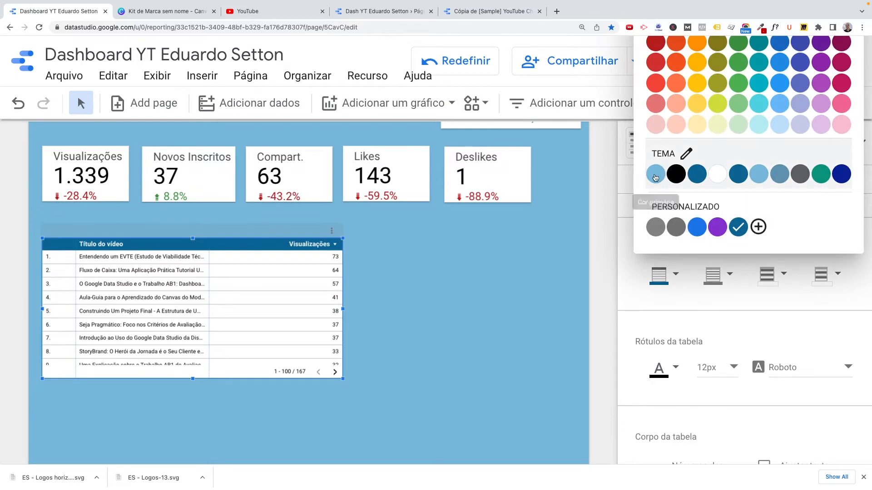
left_click(655, 175)
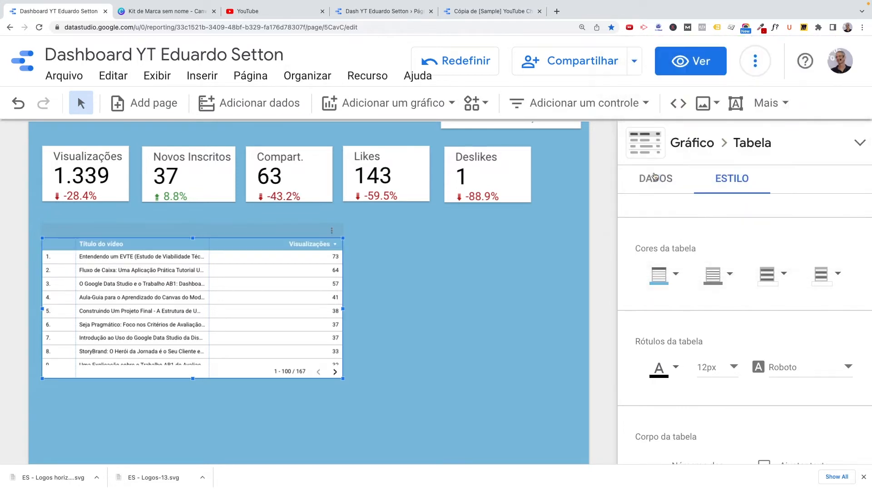
left_click(675, 274)
left_click(690, 180)
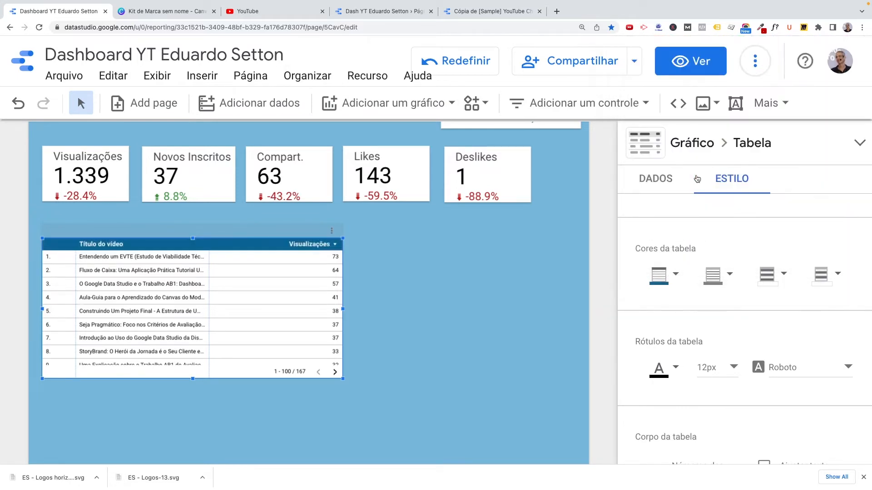
Step: Try a light red colour on the table's cell borders, returning them to the custom grey
left_click(729, 278)
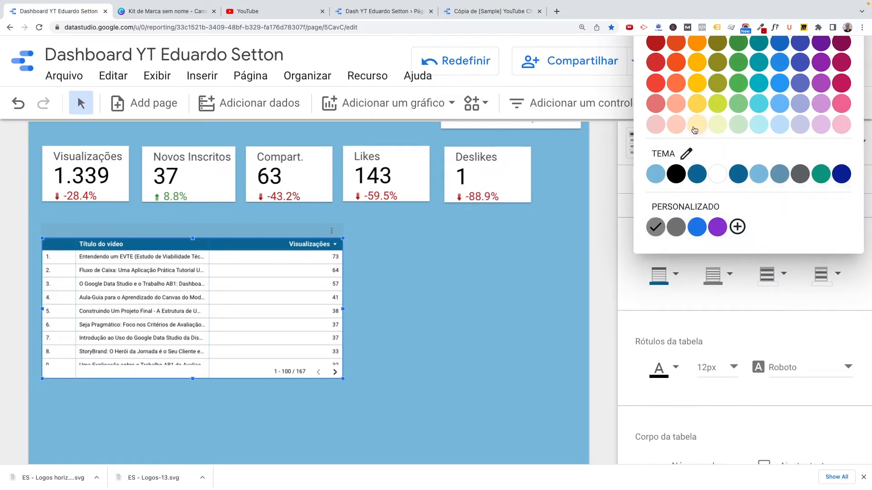
left_click(656, 104)
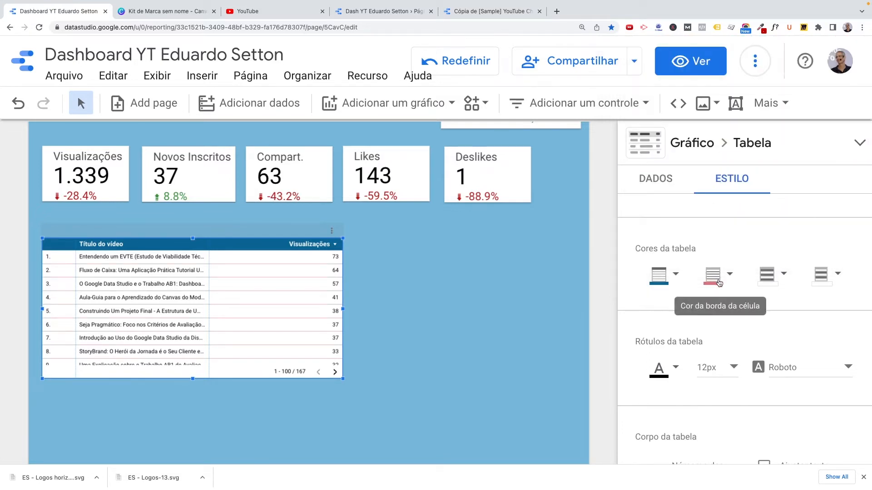
left_click(720, 278)
left_click(654, 228)
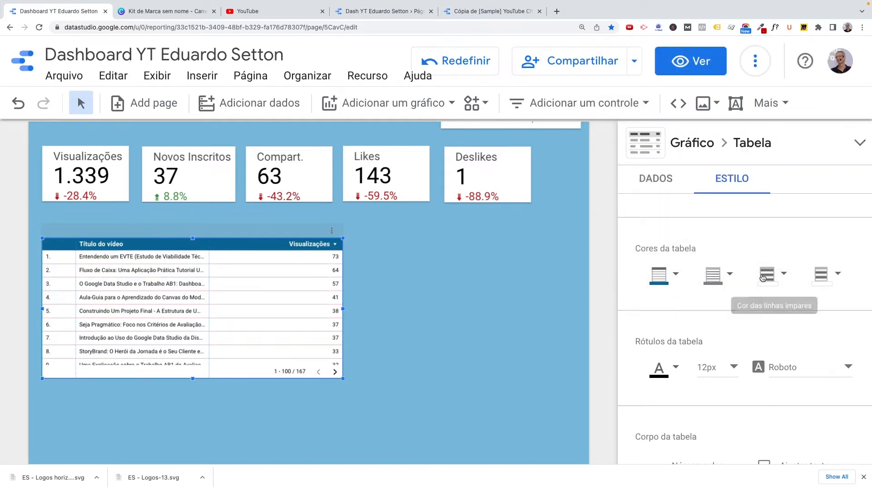
Step: Set the table's odd row colour to the light blue theme colour, after trying the greyish blue one
left_click(785, 275)
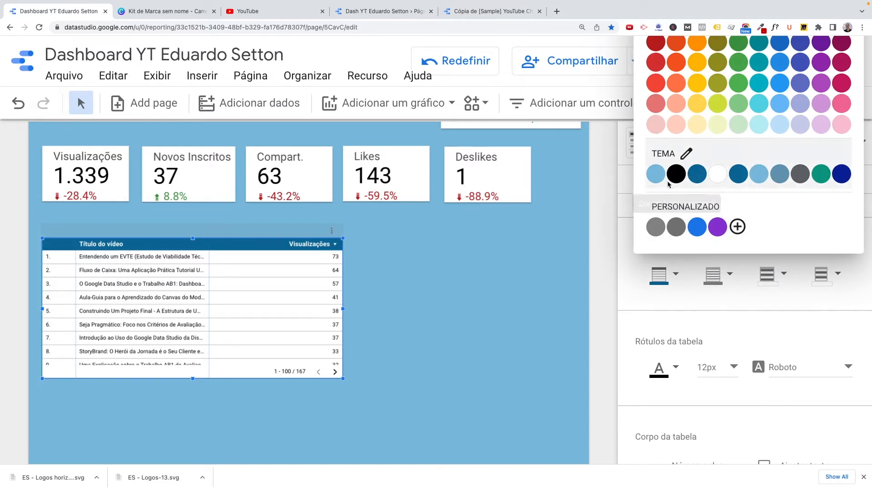
left_click(780, 180)
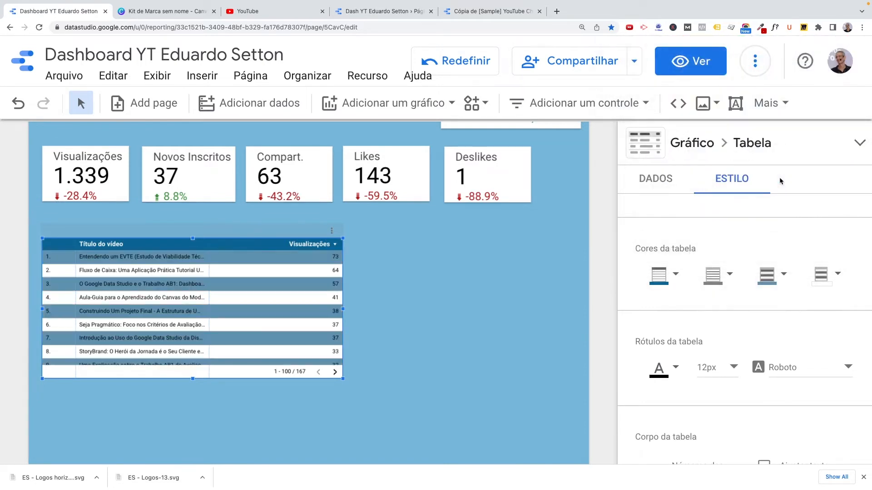
left_click(783, 278)
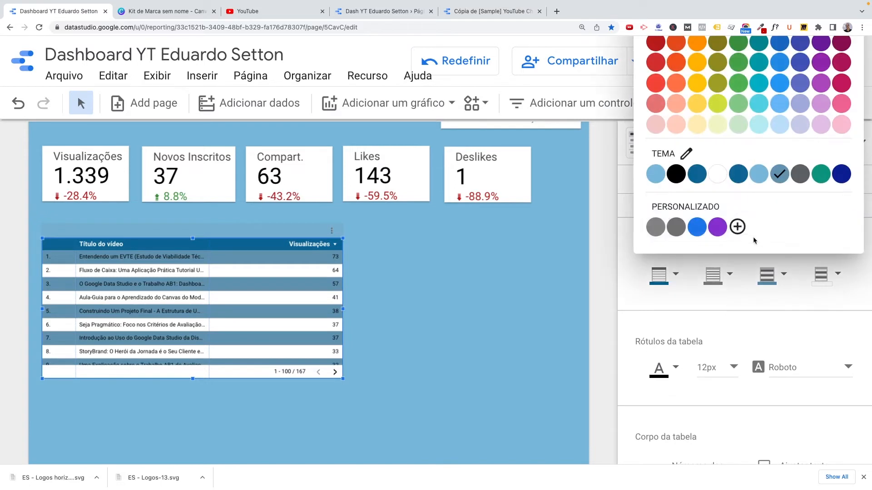
left_click(755, 182)
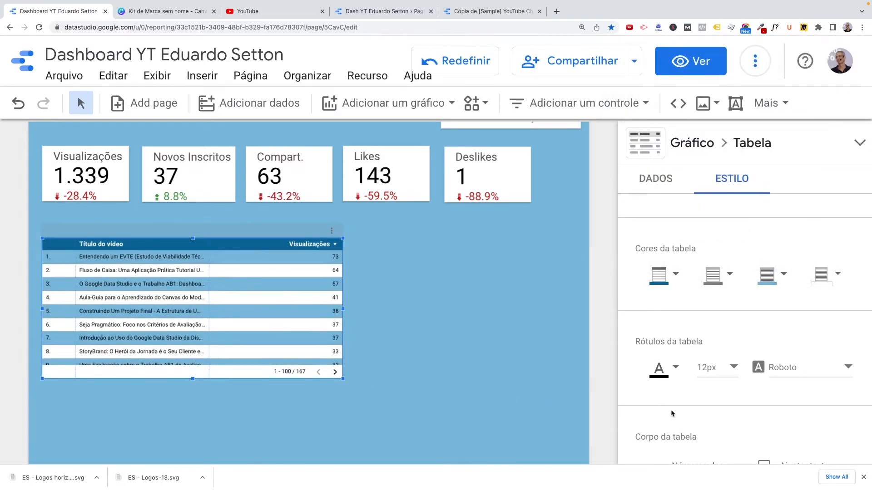
Step: Try the Reenie Beanie font on the table labels, returning them to Roboto and keeping the black text colour
left_click(675, 368)
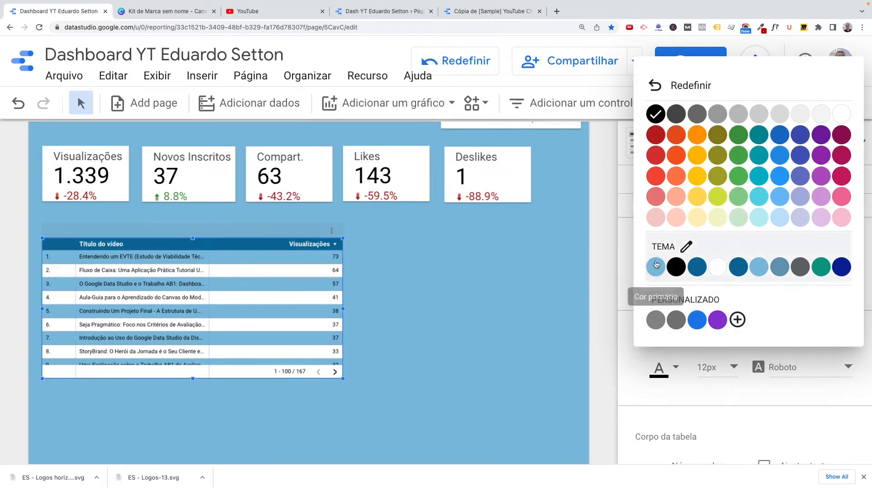
left_click(613, 248)
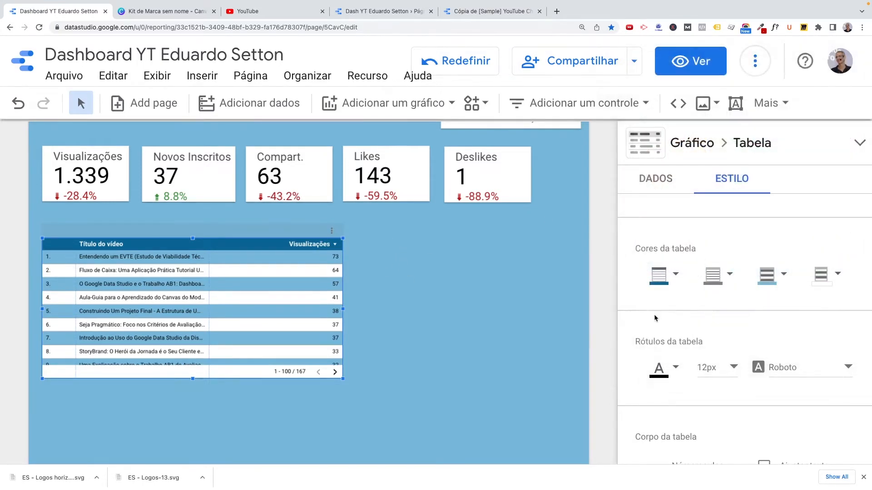
left_click(845, 366)
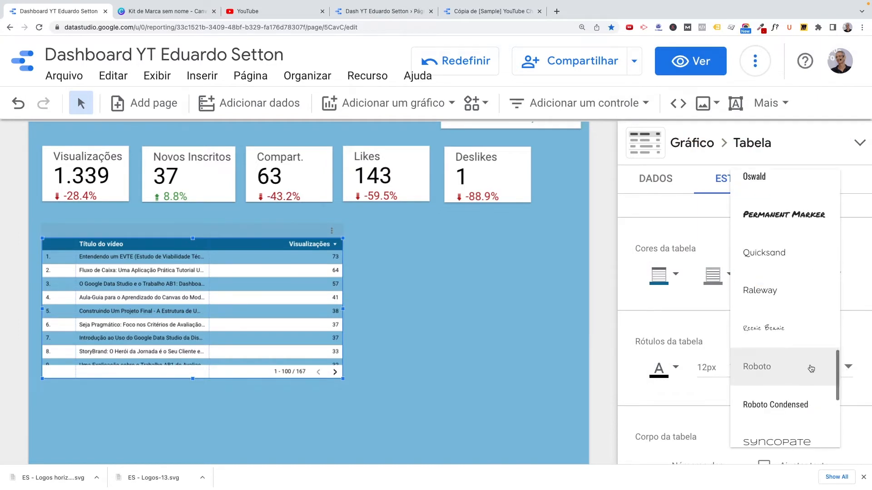
left_click(774, 324)
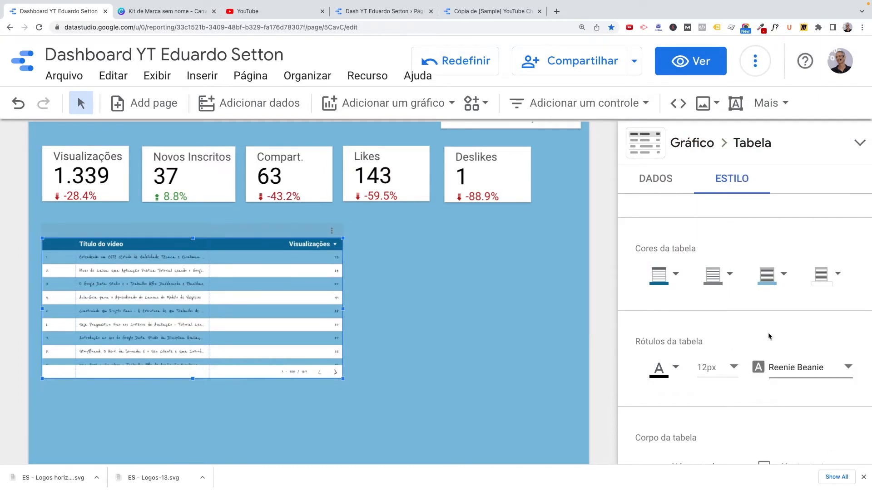
left_click(848, 367)
left_click(756, 406)
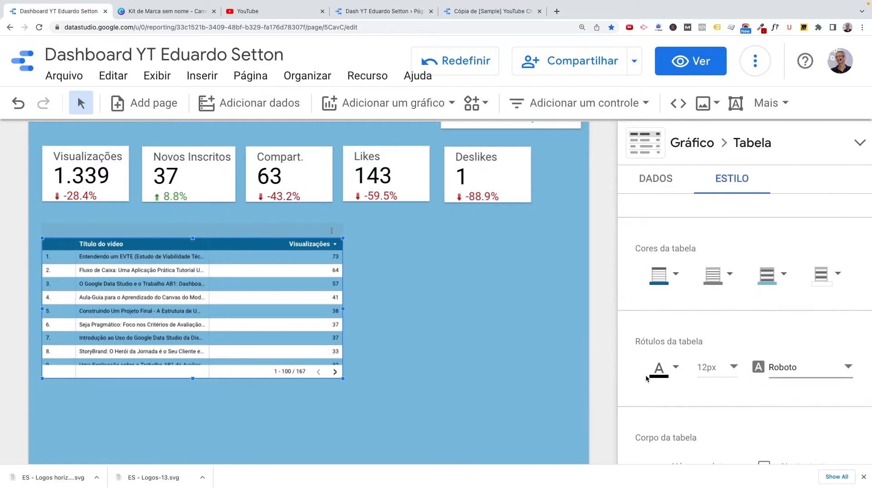
Step: Turn off the row numbers in the table body and turn them on again
scroll(702, 290, "down", 3)
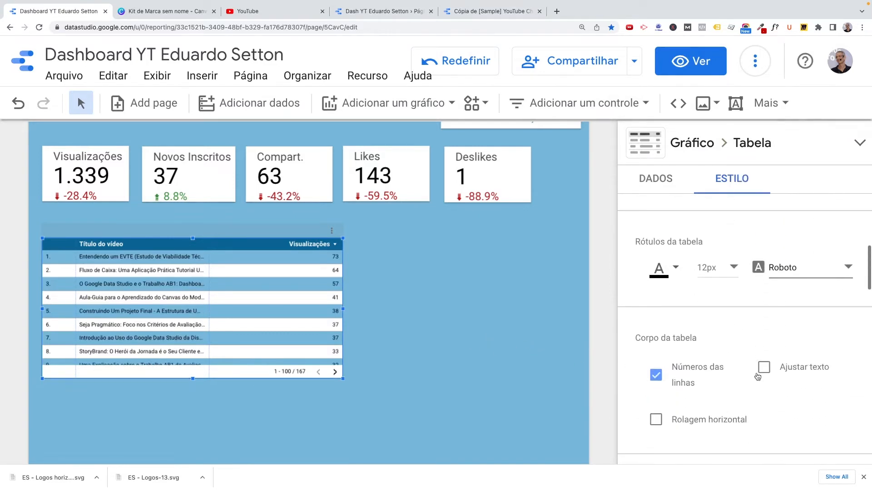
scroll(702, 284, "down", 2)
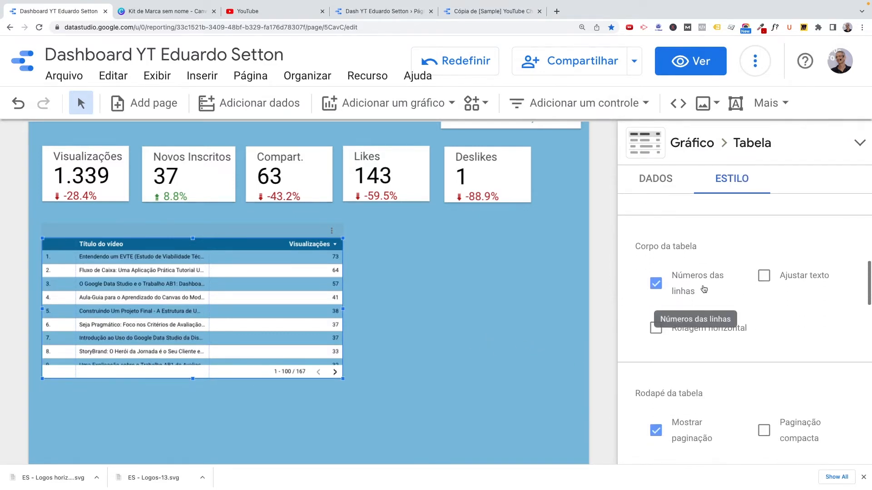
left_click(656, 285)
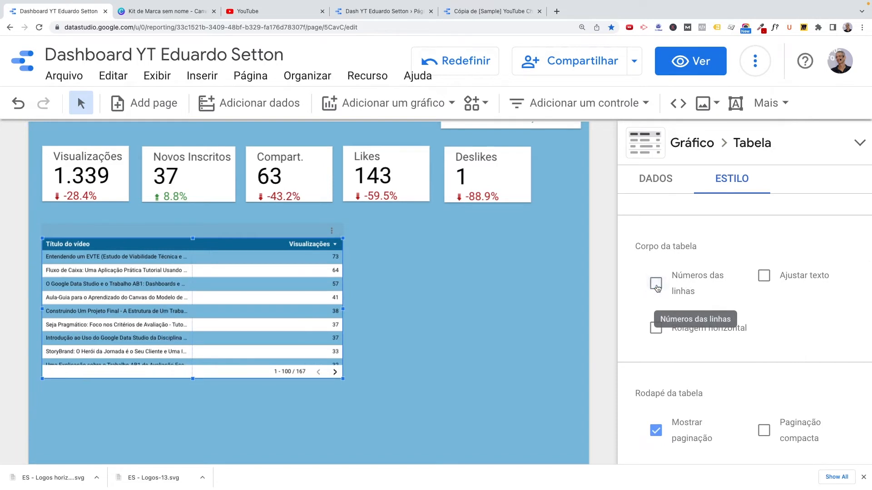
left_click(656, 285)
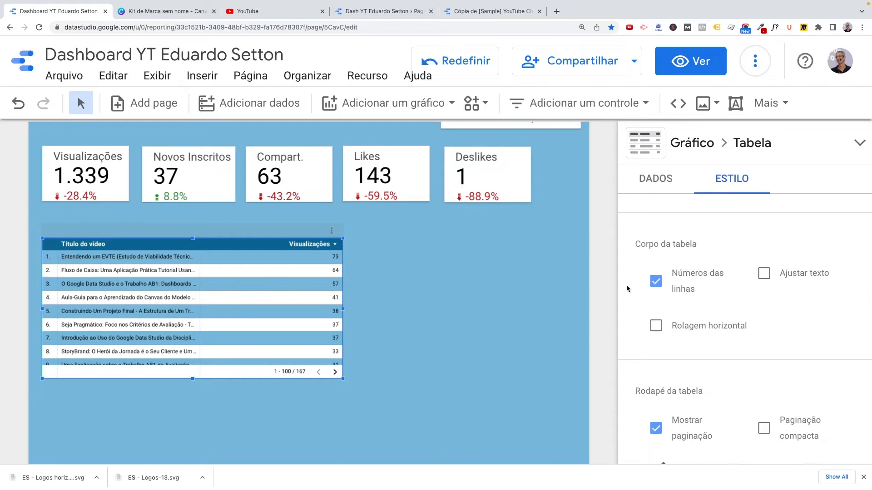
Step: Try text wrapping in the table body, leaving it off
left_click(765, 274)
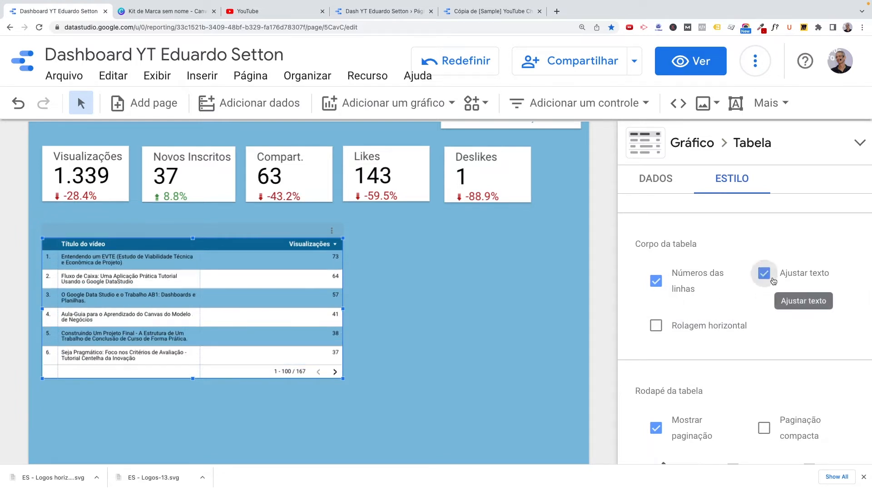
left_click(764, 274)
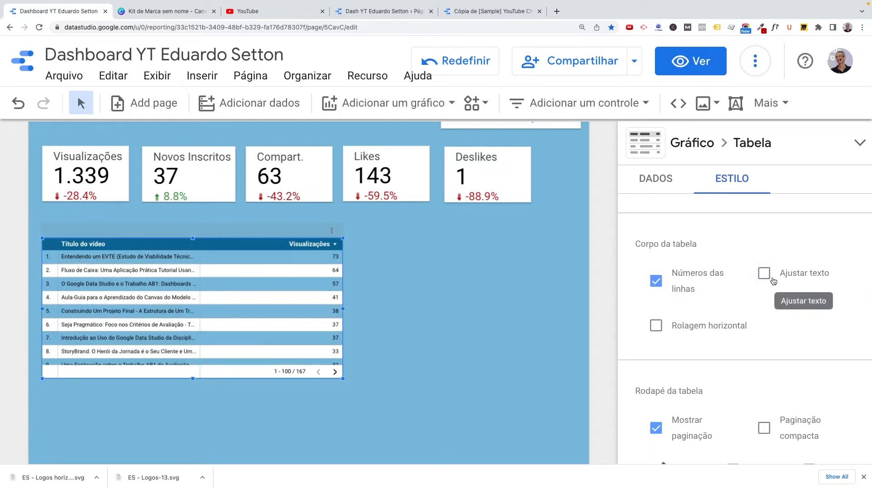
left_click(773, 281)
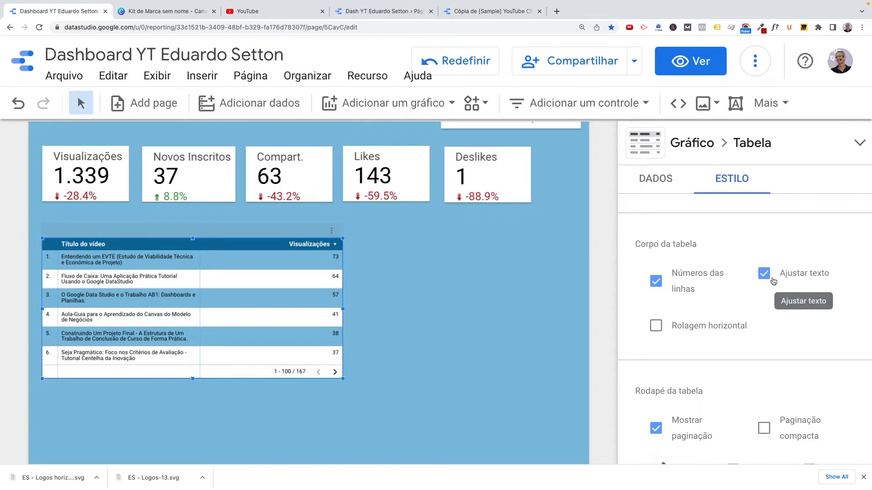
left_click(766, 279)
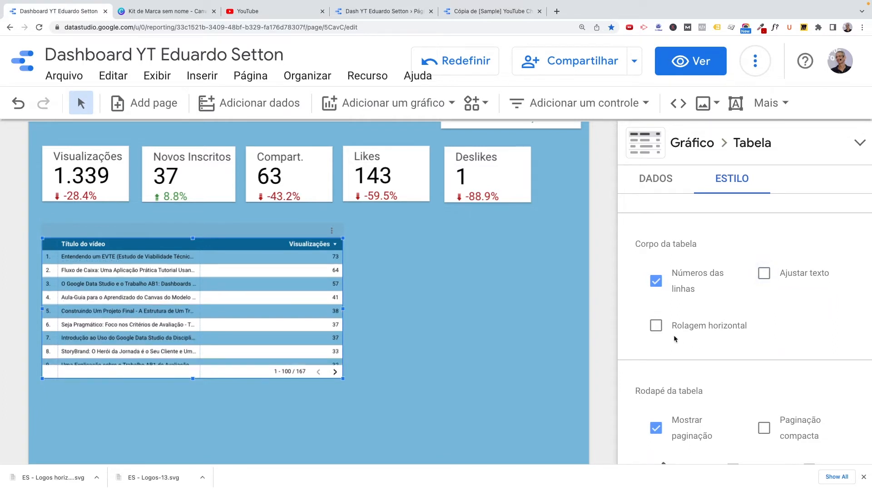
Step: Turn on horizontal scrolling for the table body and turn it off again
left_click(656, 327)
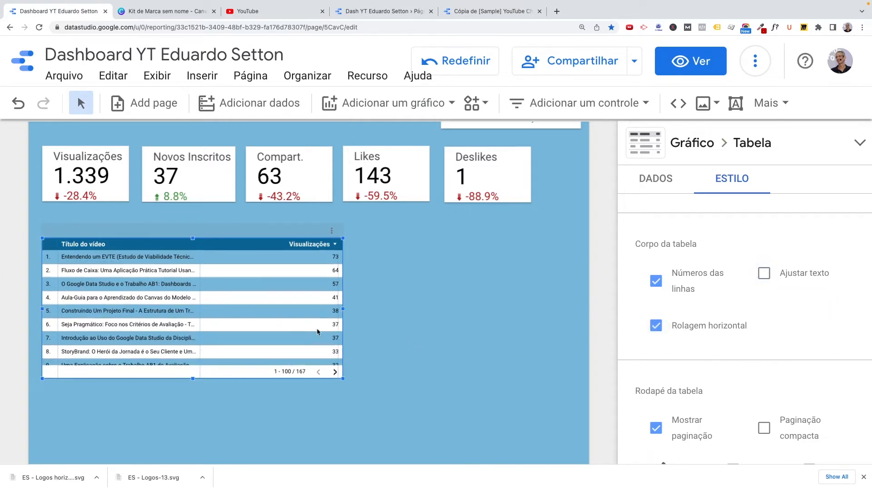
left_click(656, 326)
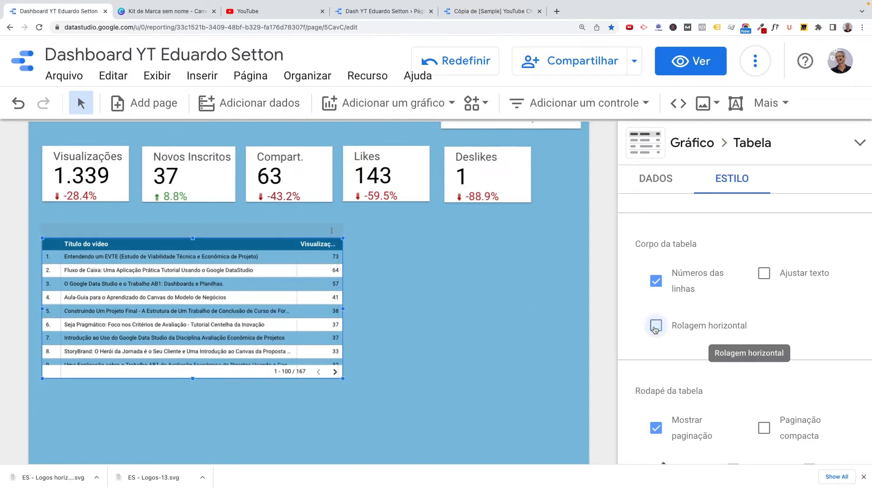
Step: Page forward and back through the video title table and hide the pagination in its footer
scroll(749, 334, "down", 3)
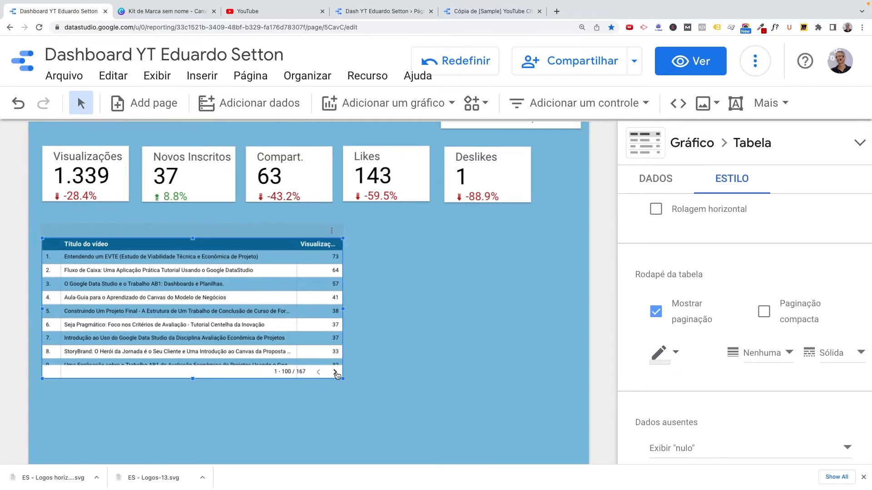
left_click(335, 372)
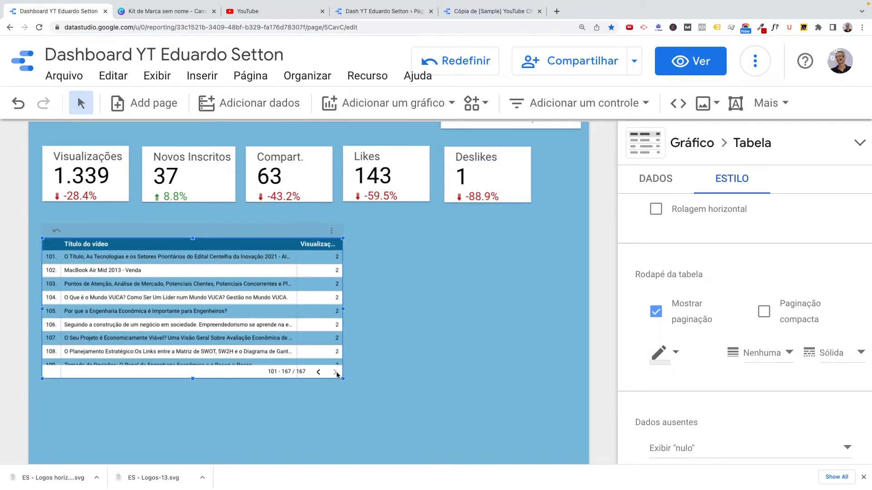
left_click(318, 373)
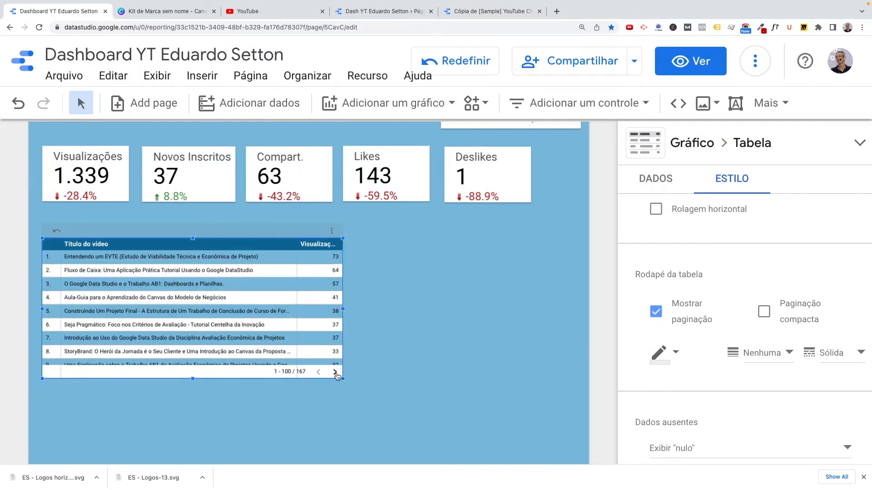
left_click(335, 373)
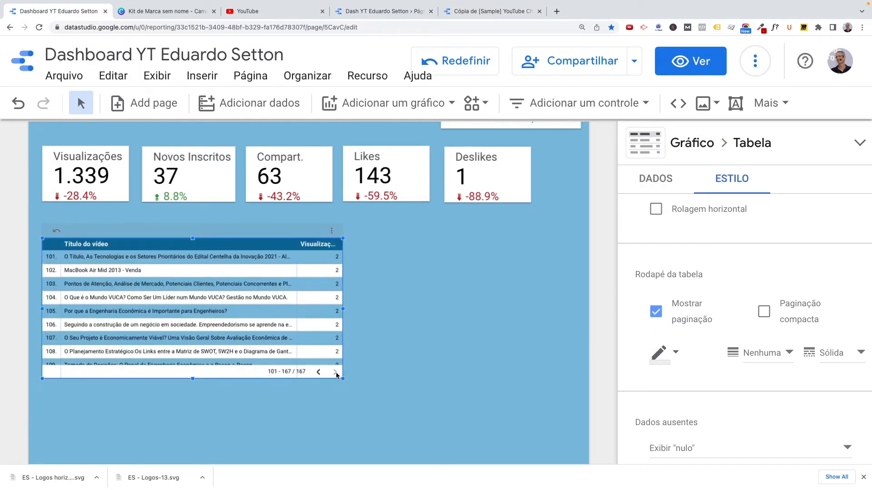
left_click(318, 373)
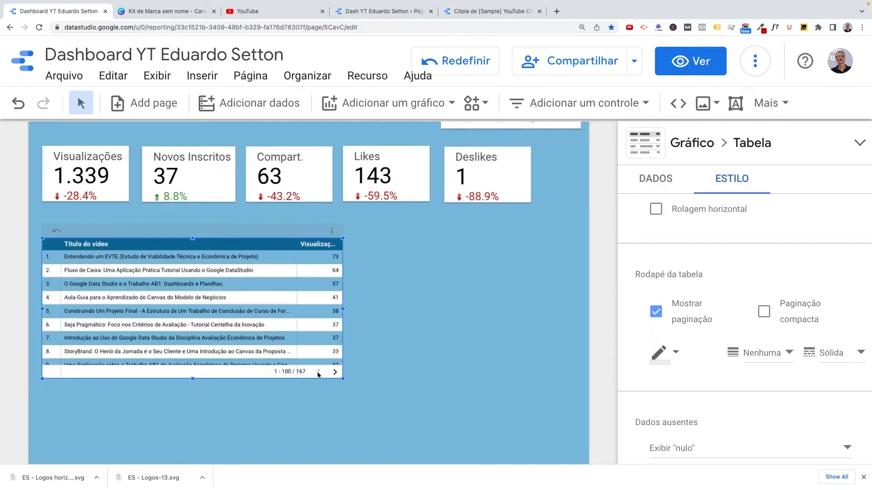
left_click(656, 312)
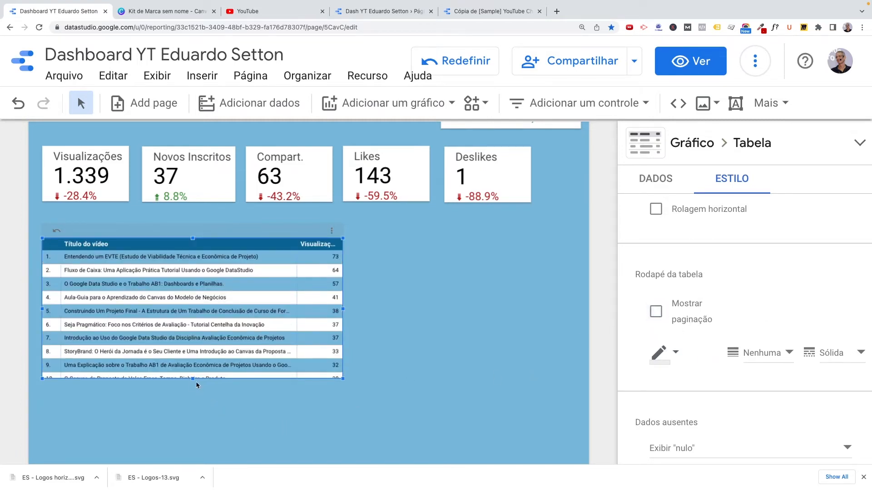
Step: Enlarge the video table, making it tall enough for all ten rows and wider for the video titles
left_click_drag(193, 379, 189, 383)
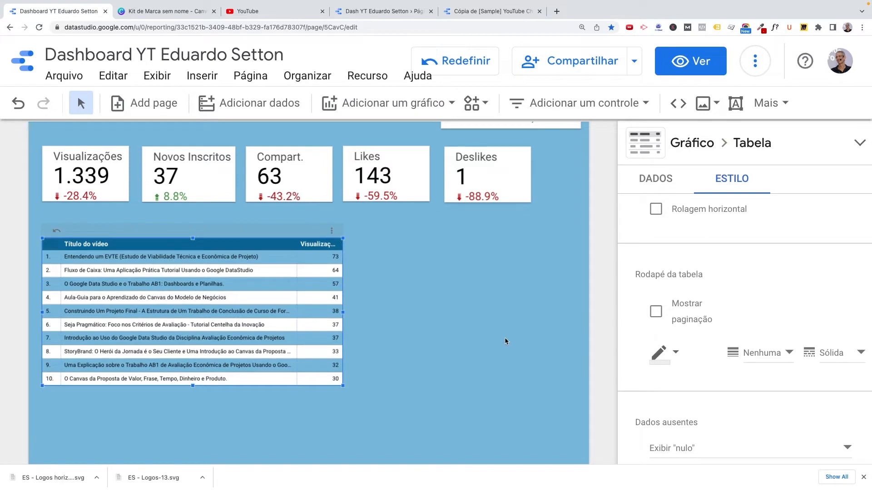
left_click_drag(344, 312, 384, 315)
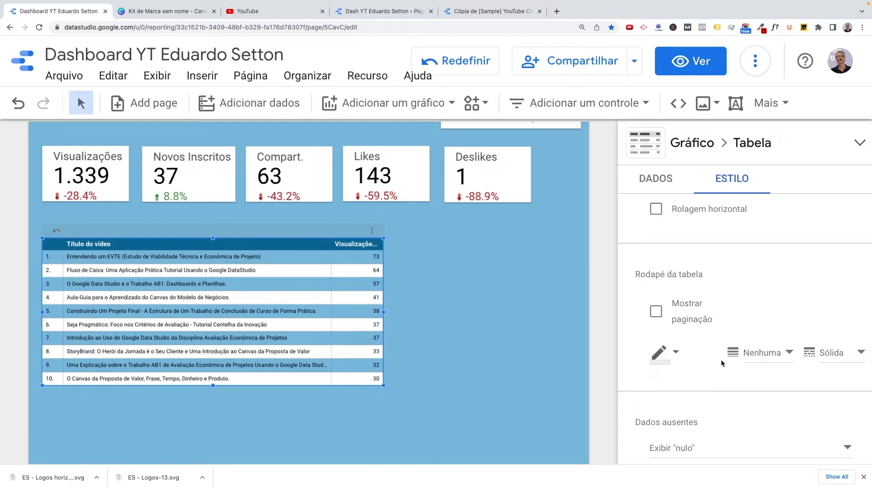
Step: Center the Visualizações column and try centering the video title column before aligning it left
scroll(676, 336, "down", 4)
scroll(673, 303, "down", 3)
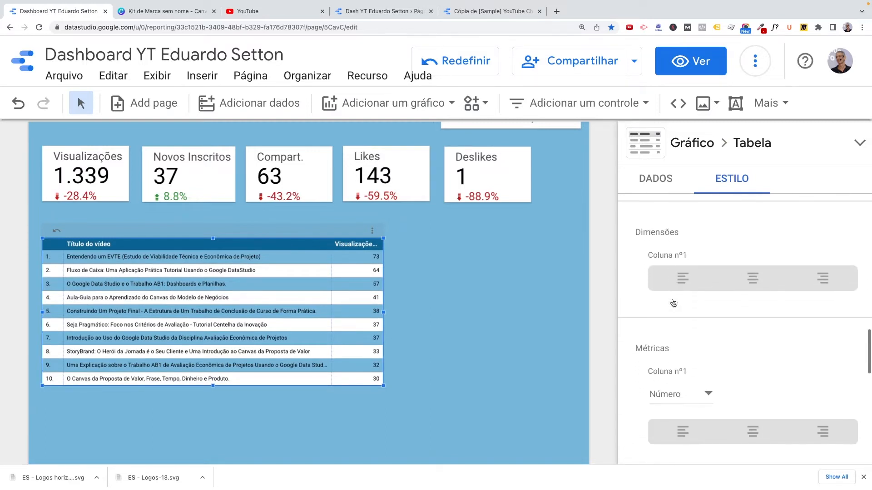
left_click(752, 281)
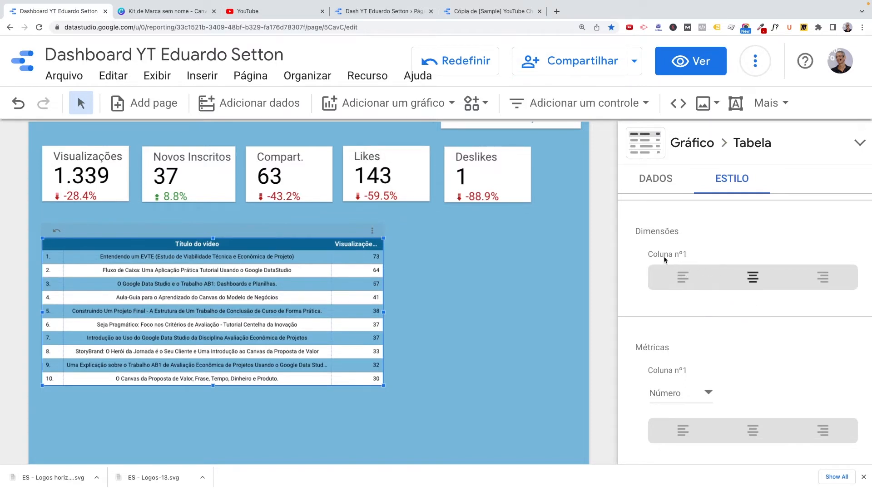
scroll(687, 366, "down", 2)
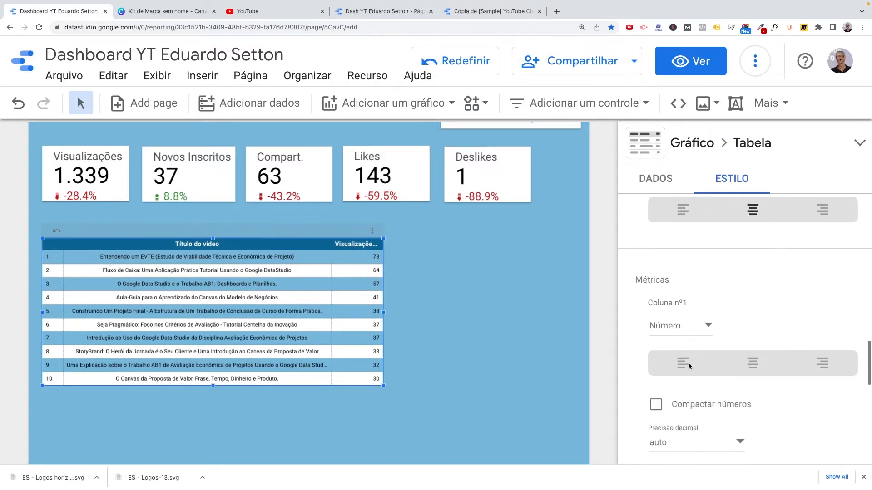
left_click(753, 366)
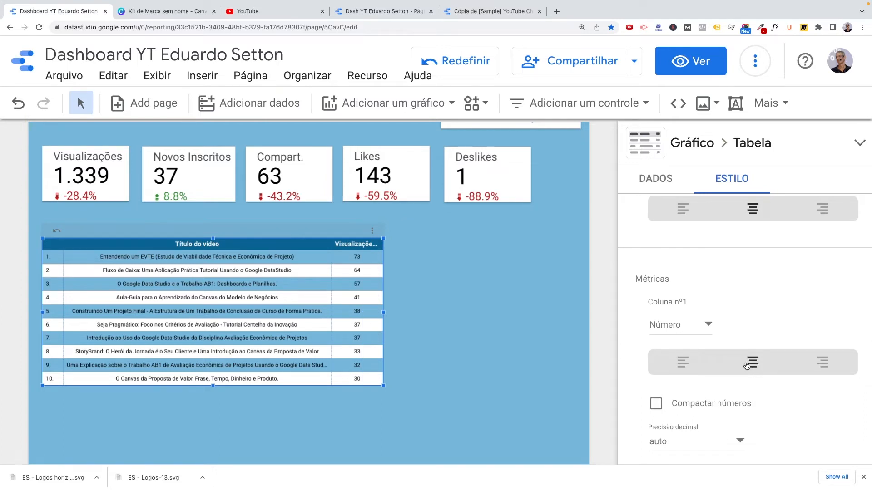
scroll(711, 262, "up", 4)
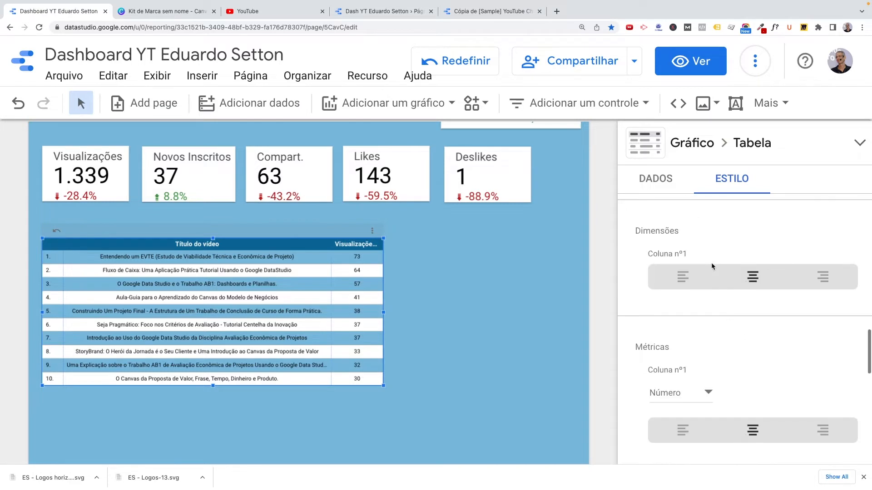
left_click(682, 367)
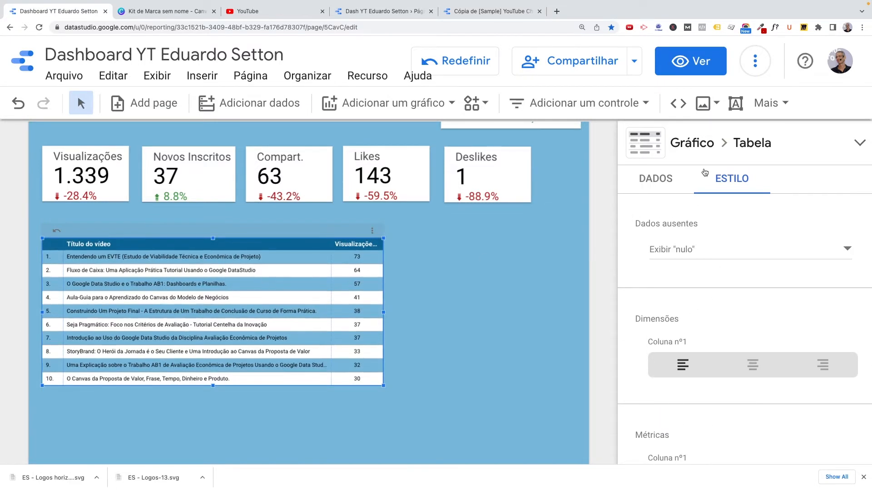
Step: Add the field "Inscrições do usuário adicionadas" to the video table as a metric below Visualizações
left_click(654, 178)
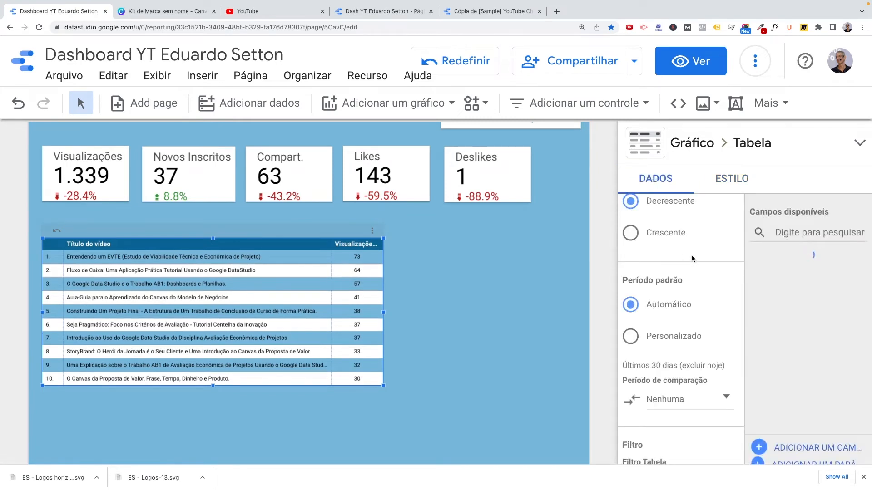
scroll(693, 260, "up", 6)
scroll(693, 260, "up", 8)
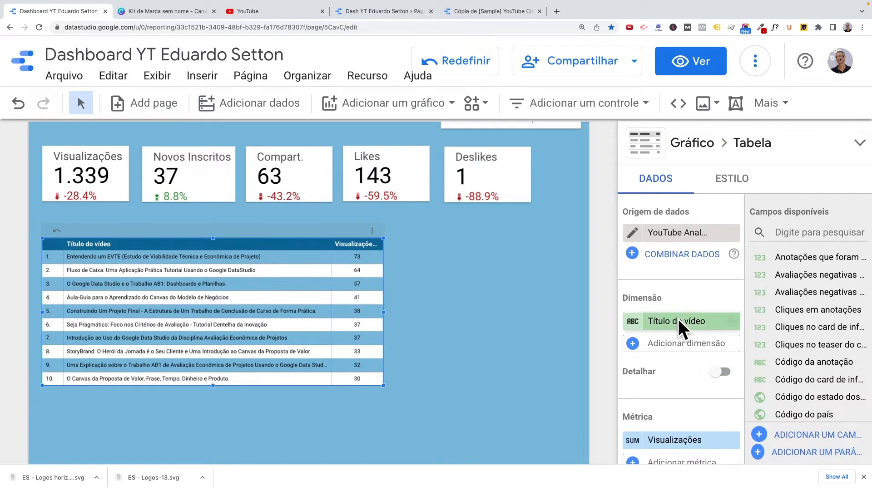
scroll(681, 309, "down", 3)
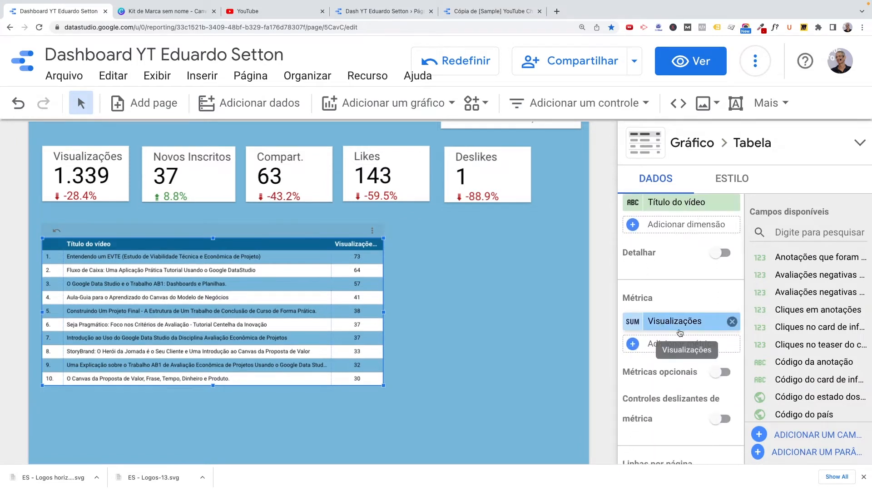
scroll(772, 341, "down", 2)
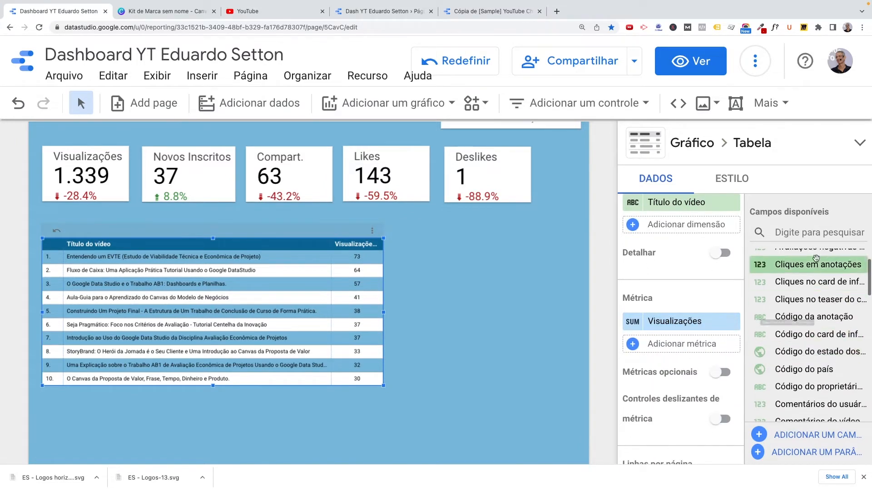
left_click(798, 235)
type("Inscri")
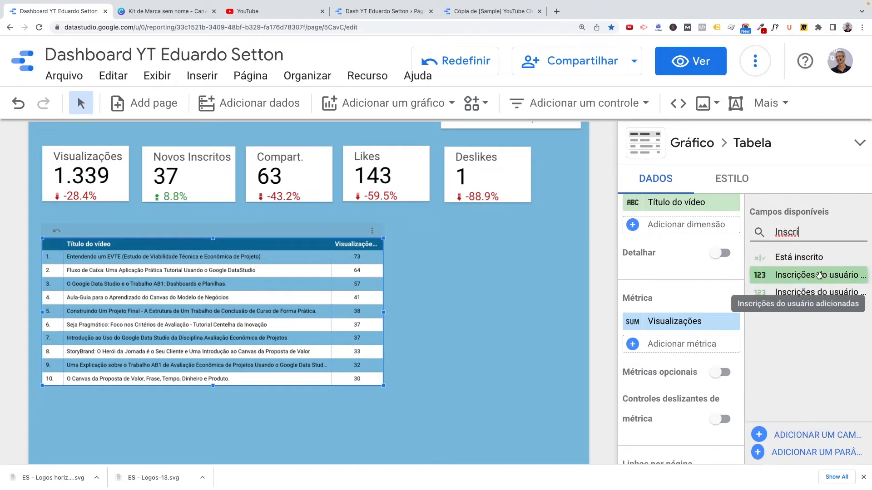
left_click_drag(819, 276, 679, 347)
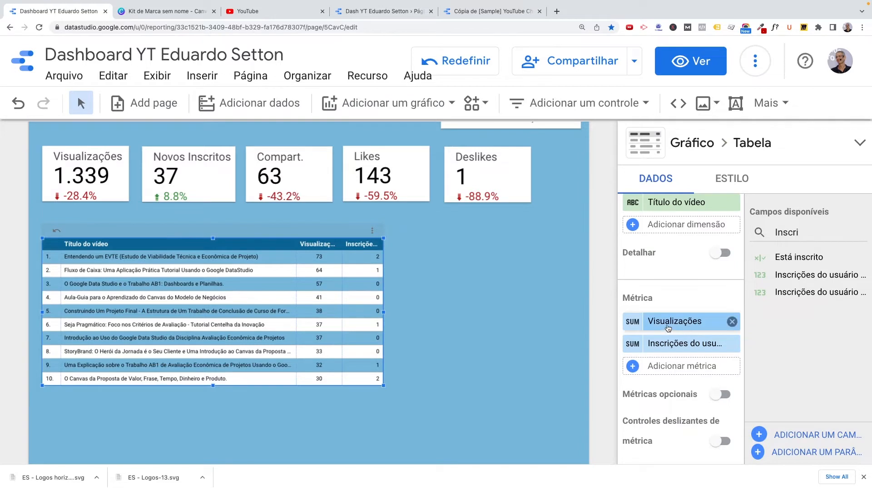
Step: Search the available fields for "Temp" and clear the search
left_click(812, 233)
left_click_drag(815, 231, 764, 233)
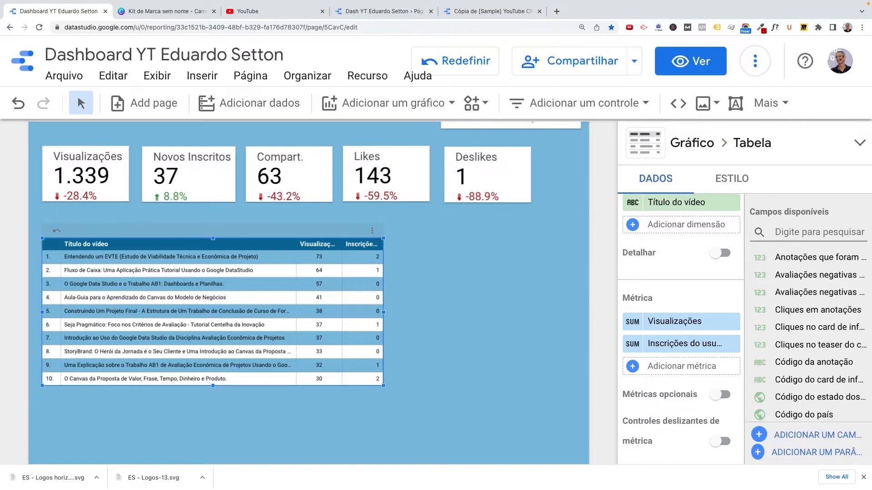
type("T")
key("BackSpace")
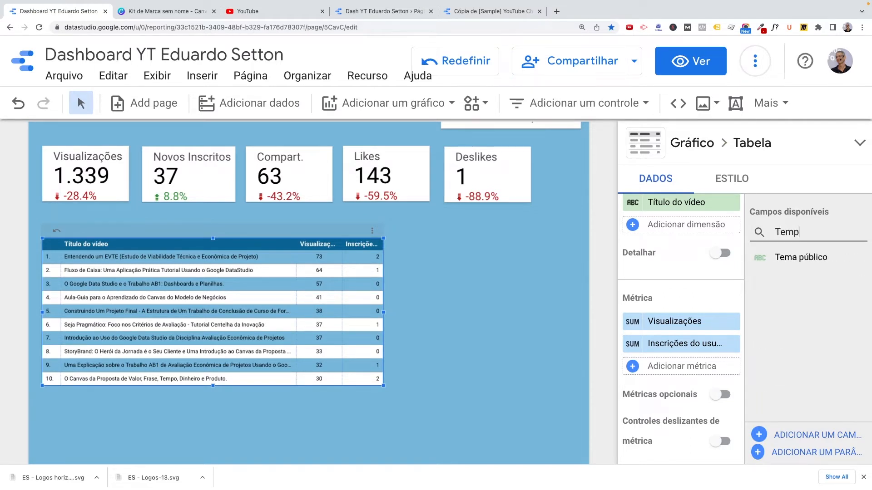
key("BackSpace")
key("BackSpace")
key("BackSpace")
key("BackSpace")
Step: Add the Total Watch Time field as the third metric of the video table
scroll(792, 361, "down", 8)
scroll(793, 357, "down", 5)
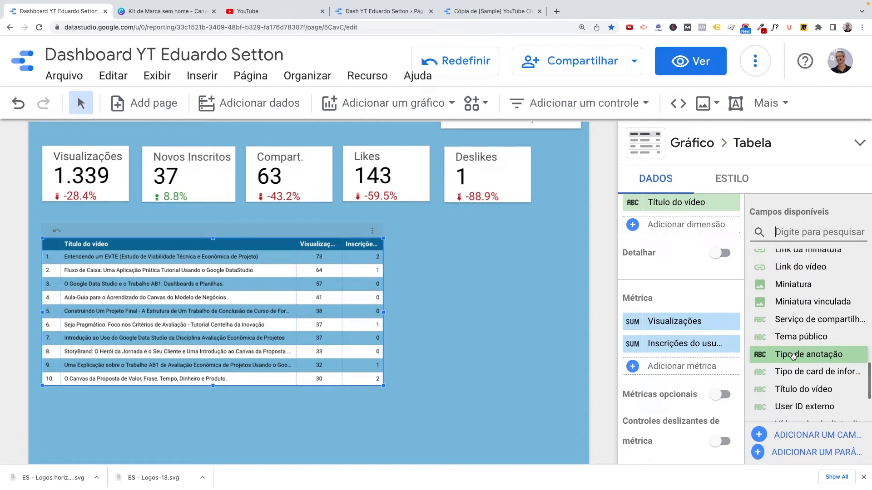
scroll(792, 355, "down", 2)
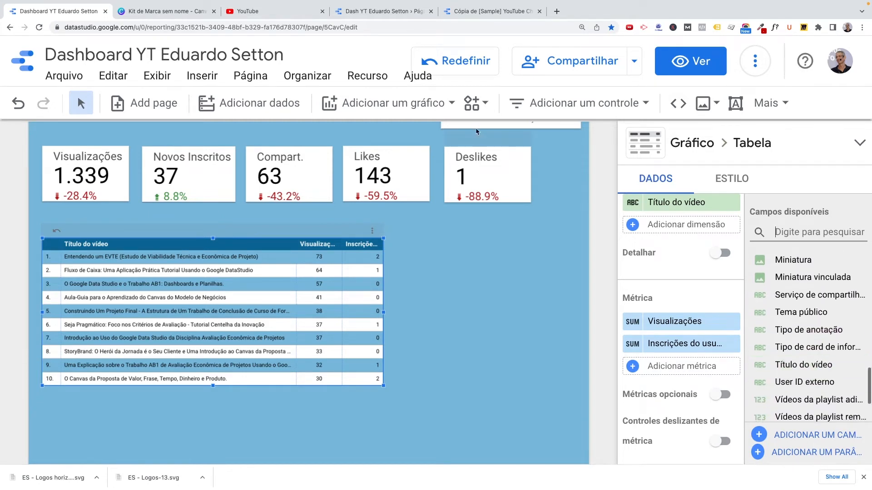
scroll(812, 370, "down", 1)
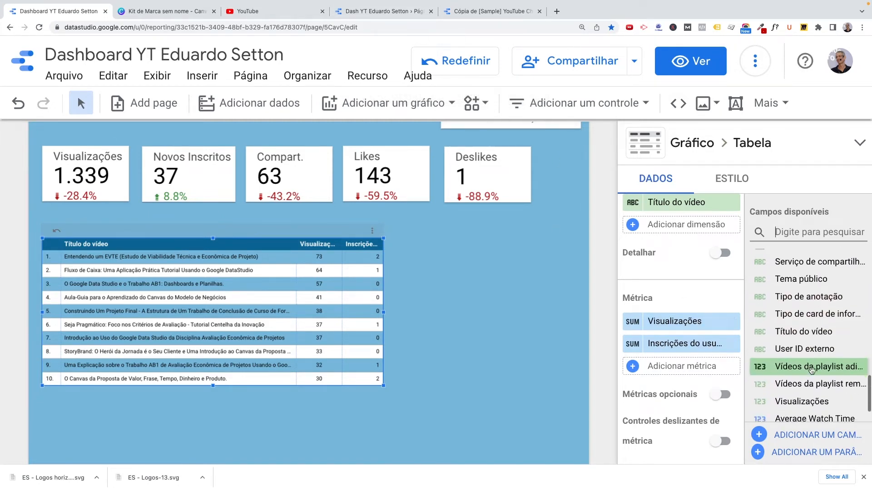
scroll(812, 370, "down", 2)
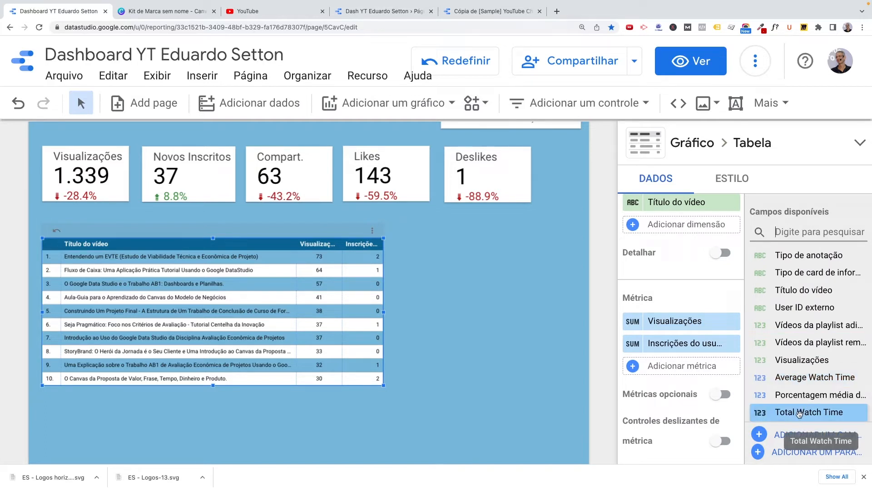
left_click_drag(799, 414, 666, 365)
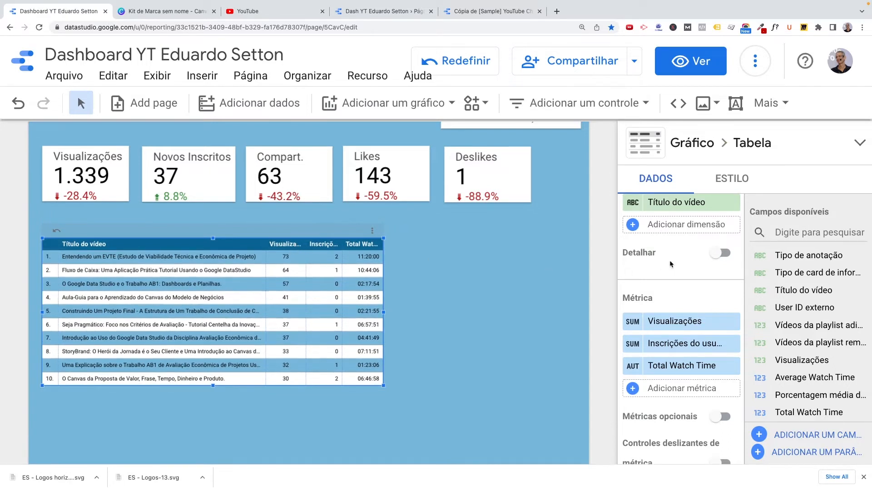
Step: Compare left and center alignment for the video title column and leave it centered
left_click(732, 182)
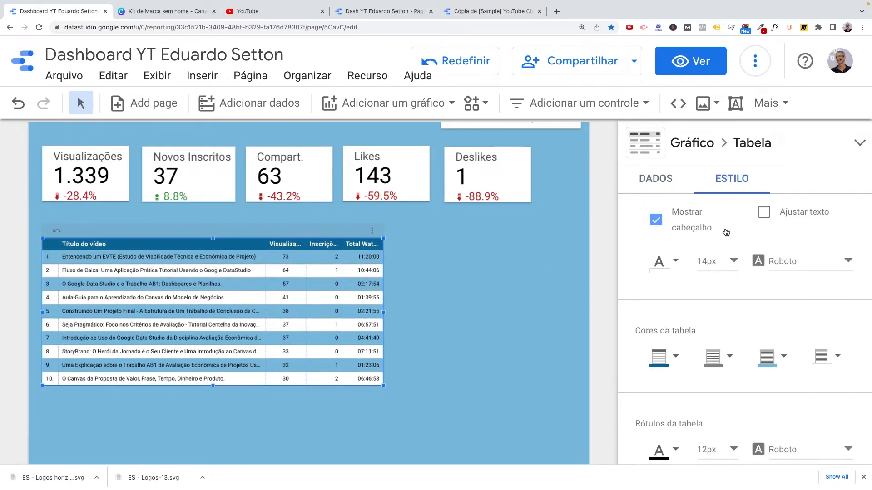
scroll(732, 216, "down", 4)
scroll(699, 235, "down", 10)
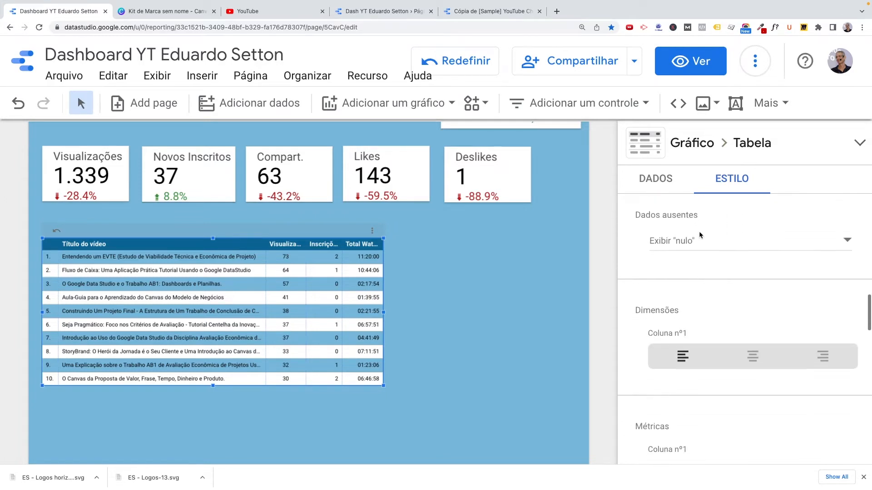
scroll(699, 235, "down", 2)
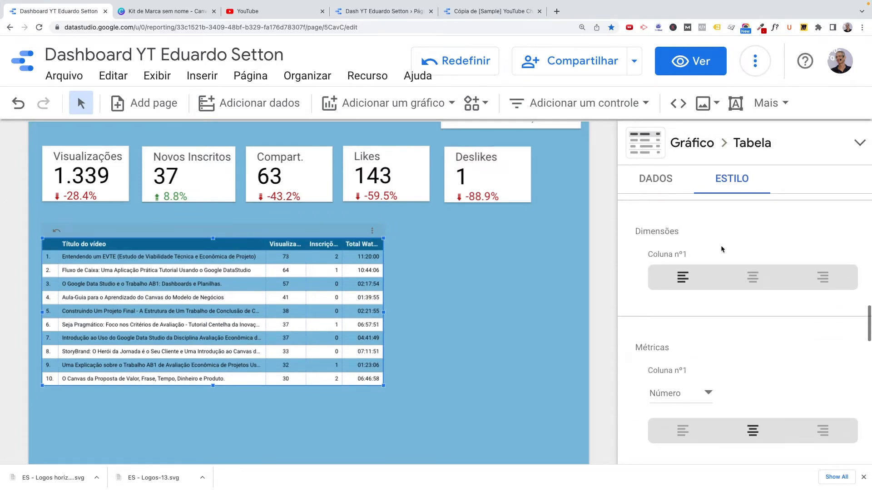
left_click(754, 280)
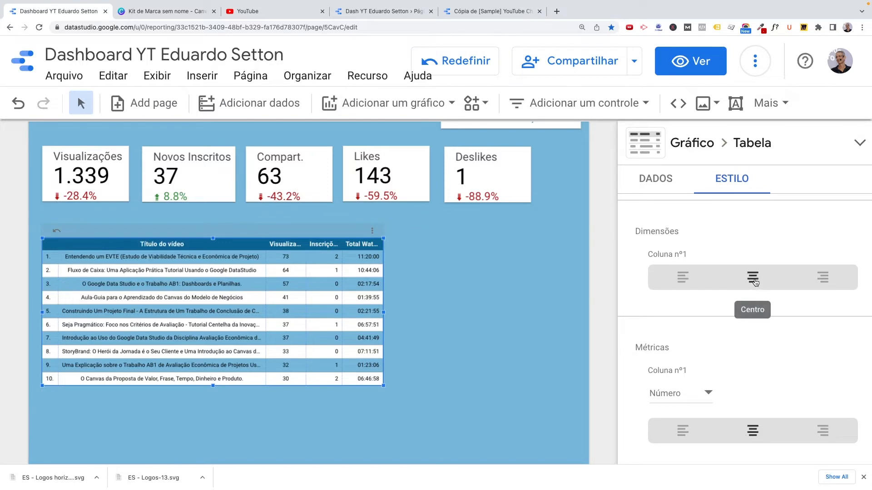
left_click(687, 281)
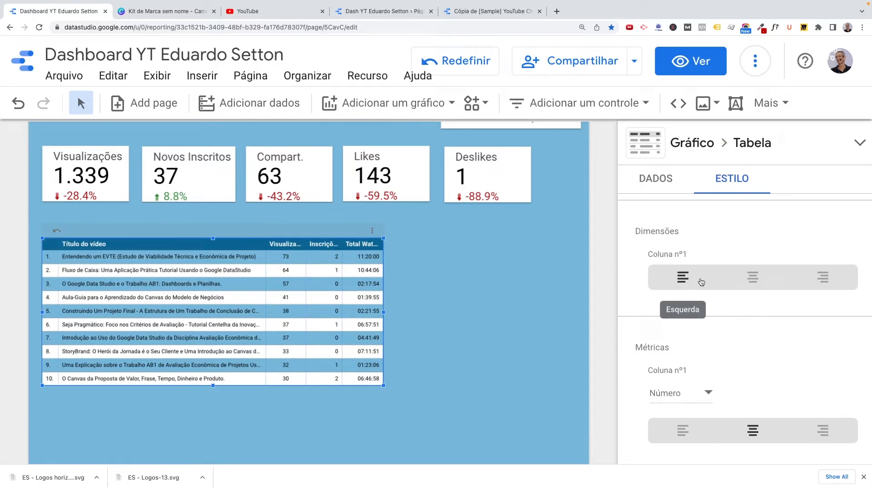
left_click(749, 281)
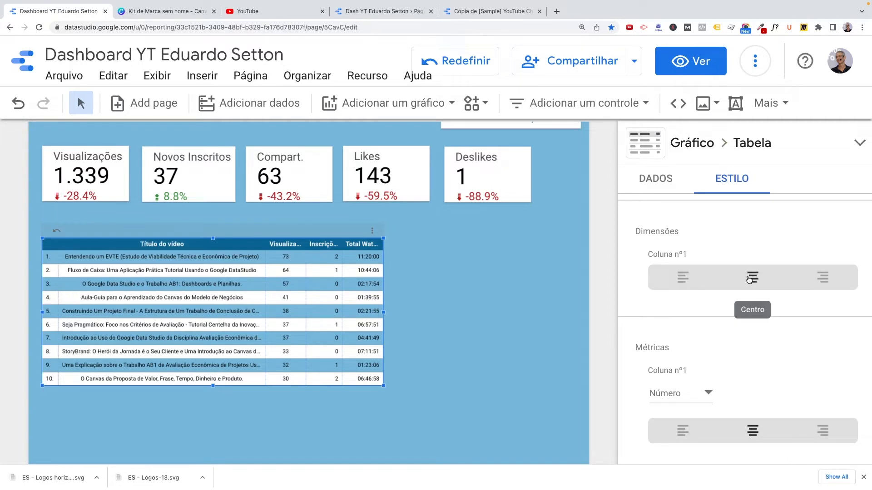
Step: Center the second and third metric columns, new subscriptions and Total Watch Time
scroll(710, 359, "down", 3)
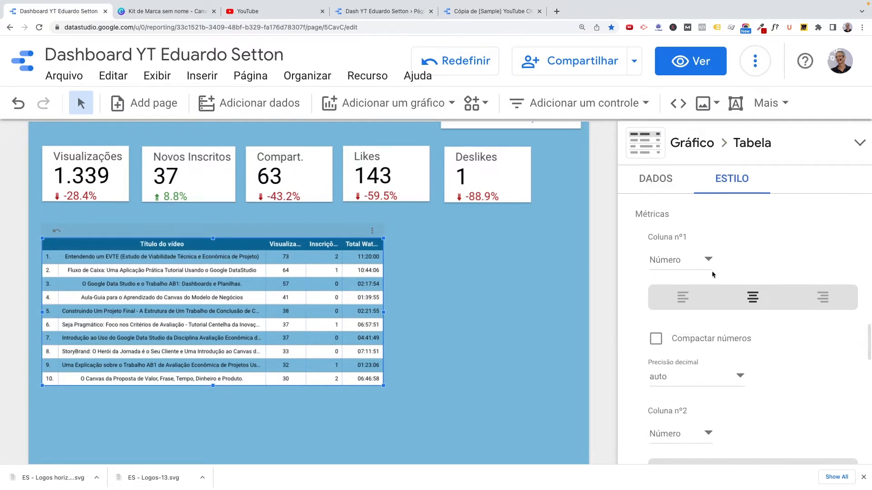
scroll(718, 333, "down", 4)
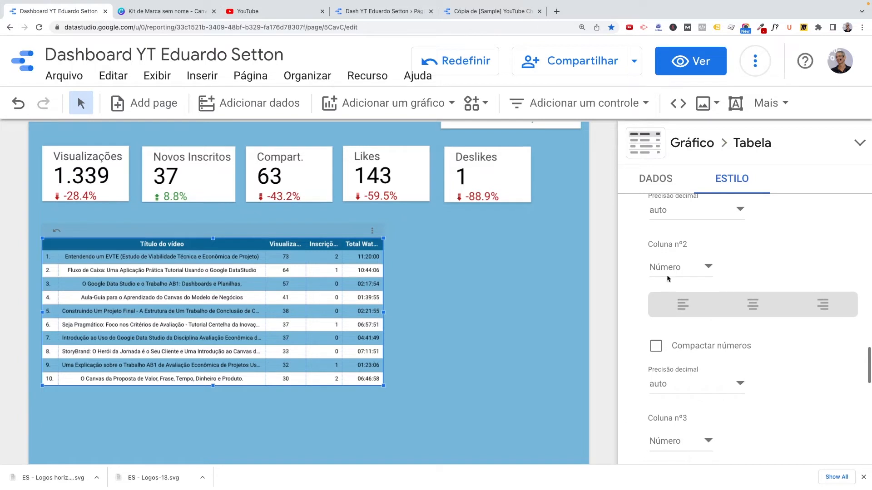
left_click(754, 305)
scroll(755, 306, "down", 3)
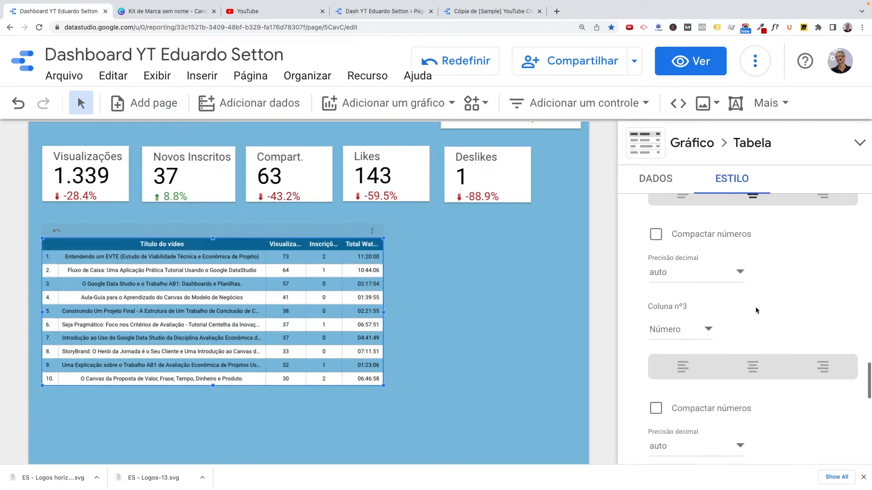
left_click(752, 367)
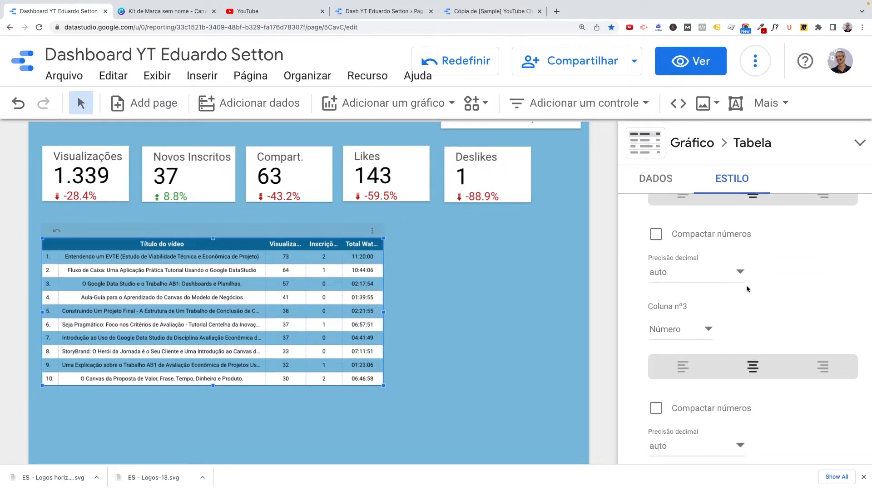
Step: Widen the video table to reach under the Deslikes scorecard and narrow its title column so the Visualizações header fits
scroll(745, 286, "up", 3)
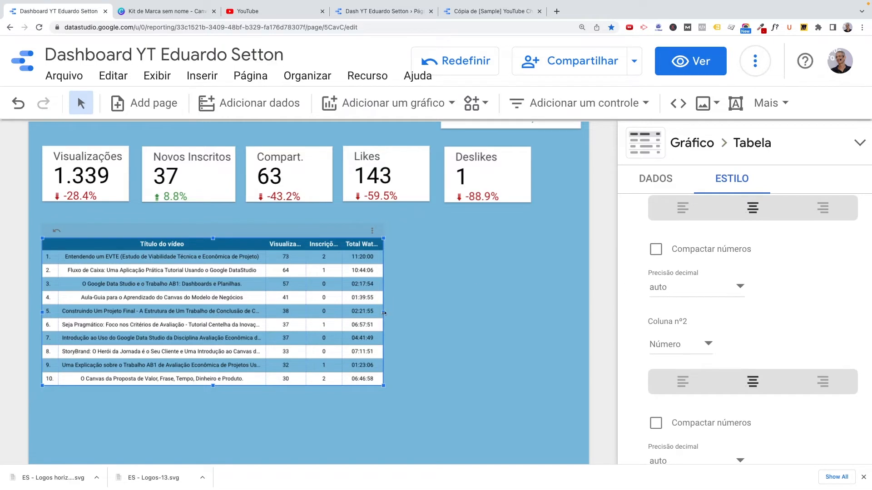
left_click_drag(385, 313, 467, 312)
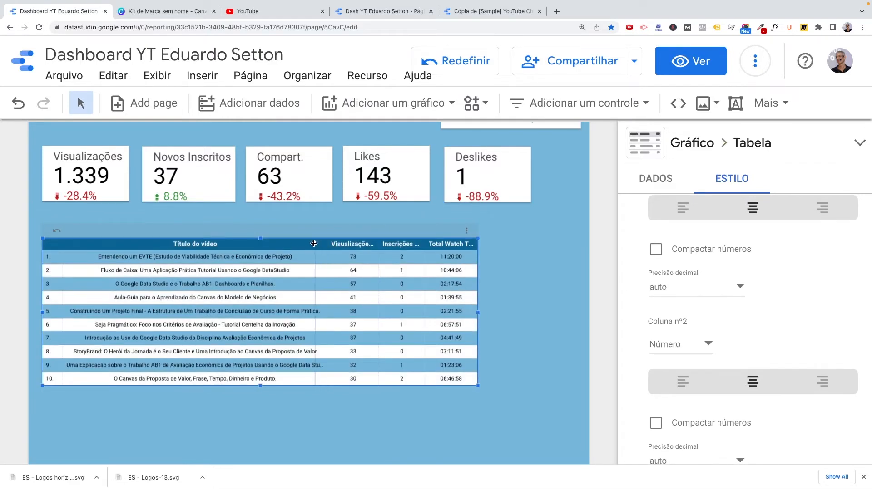
left_click_drag(327, 244, 311, 245)
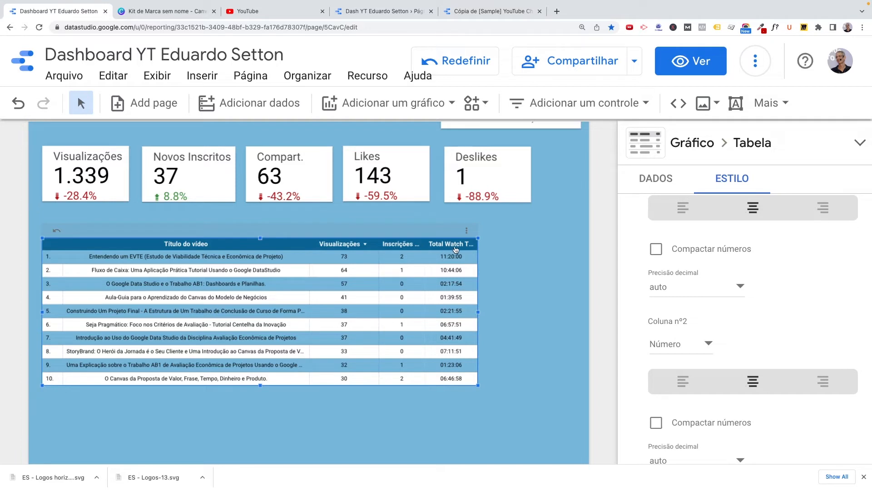
Step: Rename the video table's second metric, user subscriptions added, as Inscritos
left_click(651, 183)
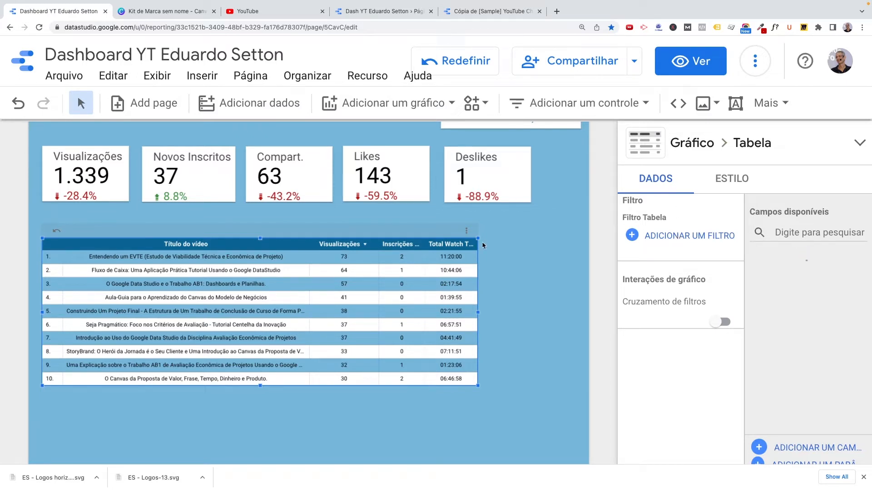
left_click_drag(396, 232, 394, 229)
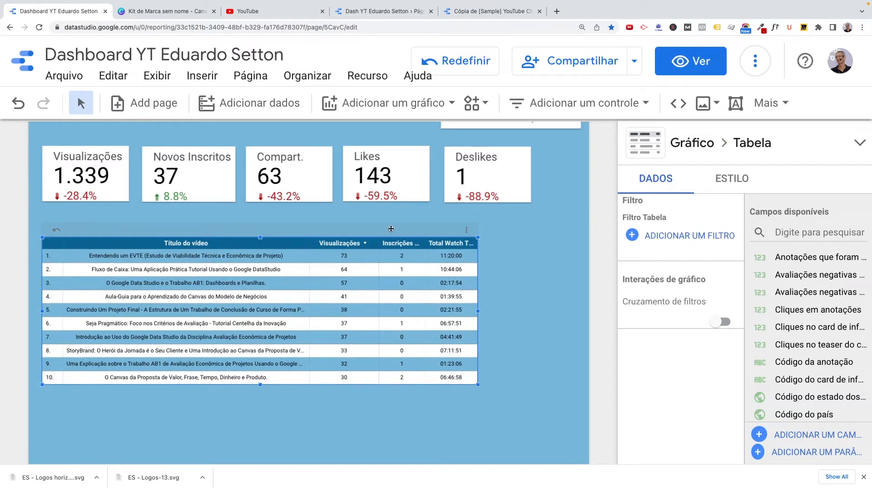
scroll(673, 244, "up", 10)
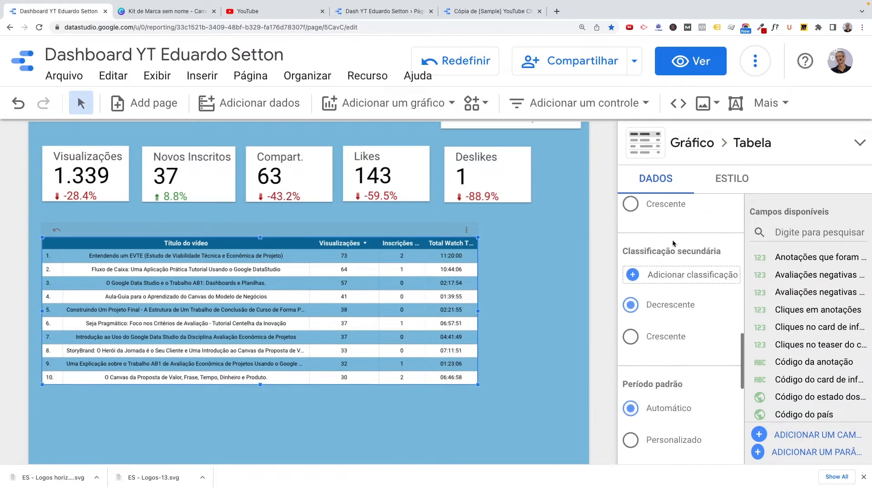
scroll(672, 244, "up", 8)
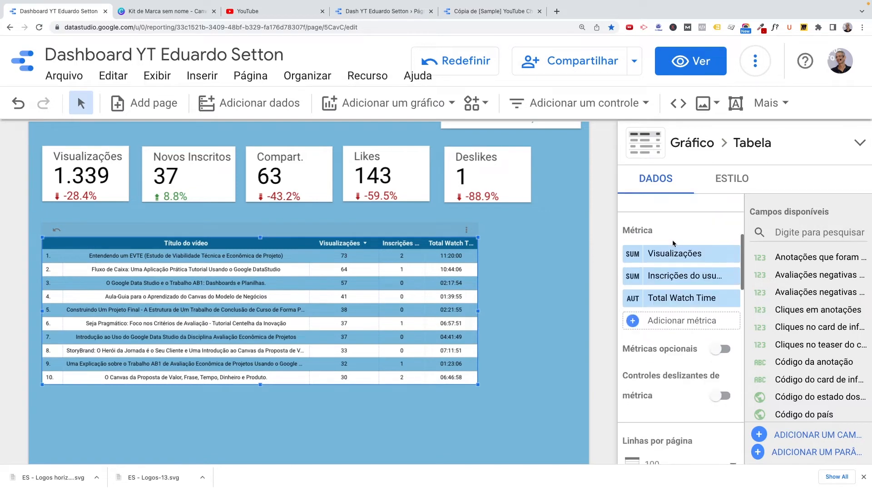
scroll(674, 243, "up", 3)
scroll(673, 244, "down", 4)
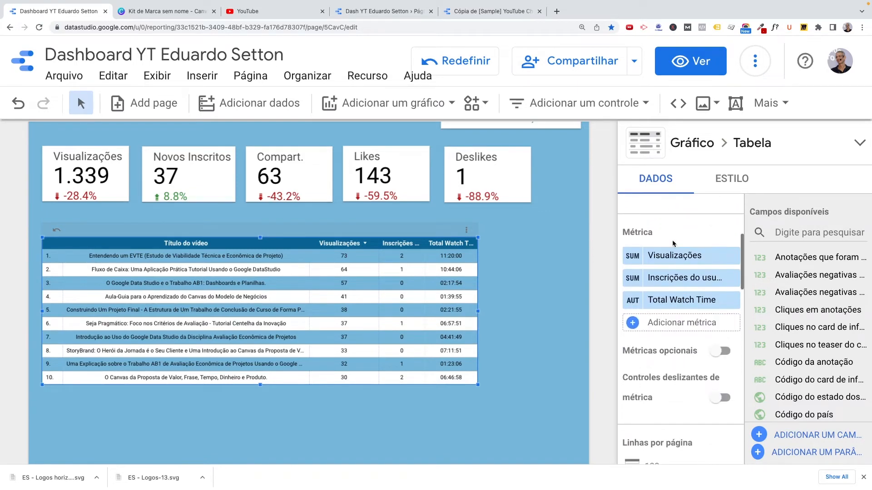
left_click(640, 278)
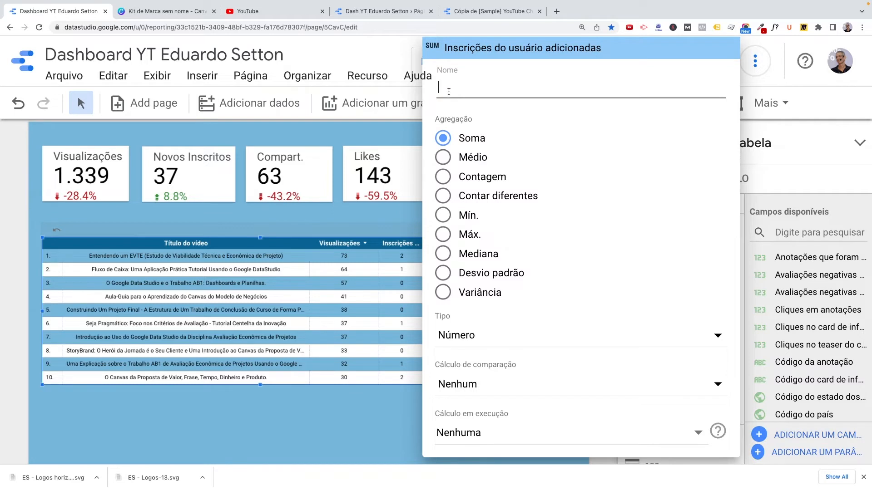
type("Novos")
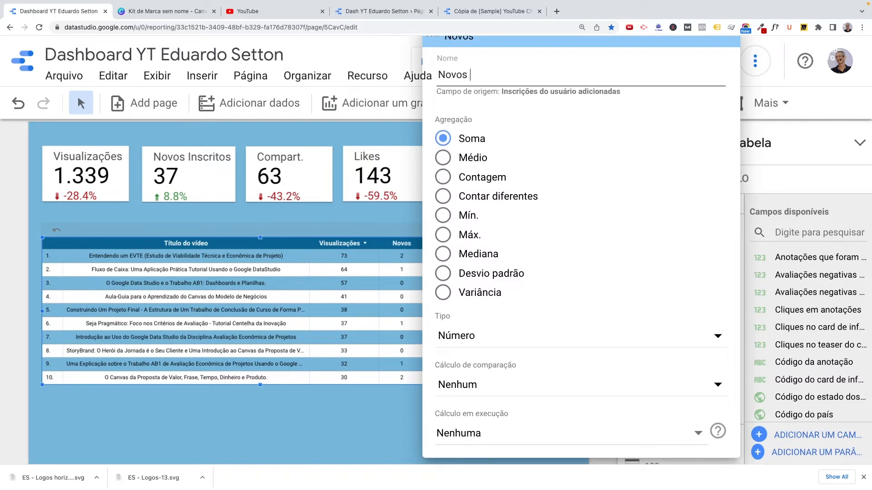
key("BackSpace")
key("BackSpace")
key("BackSpace")
key("BackSpace")
key("BackSpace")
key("BackSpace")
key("BackSpace")
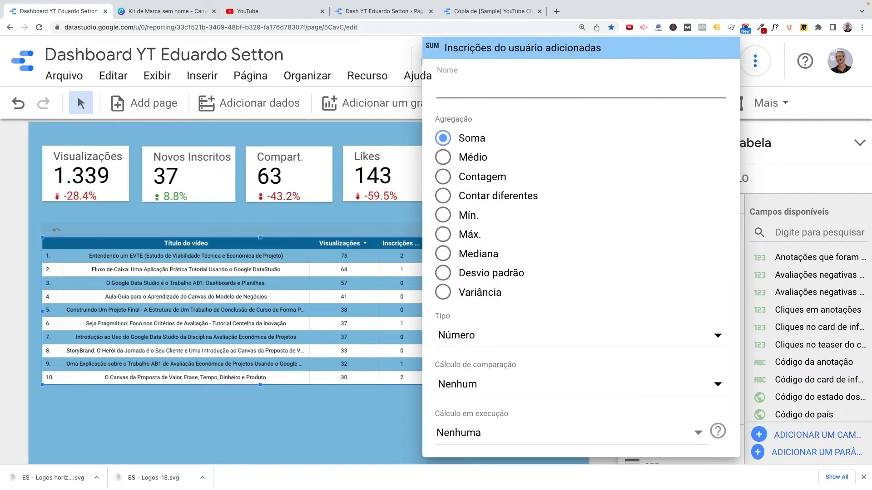
type("Inscritos")
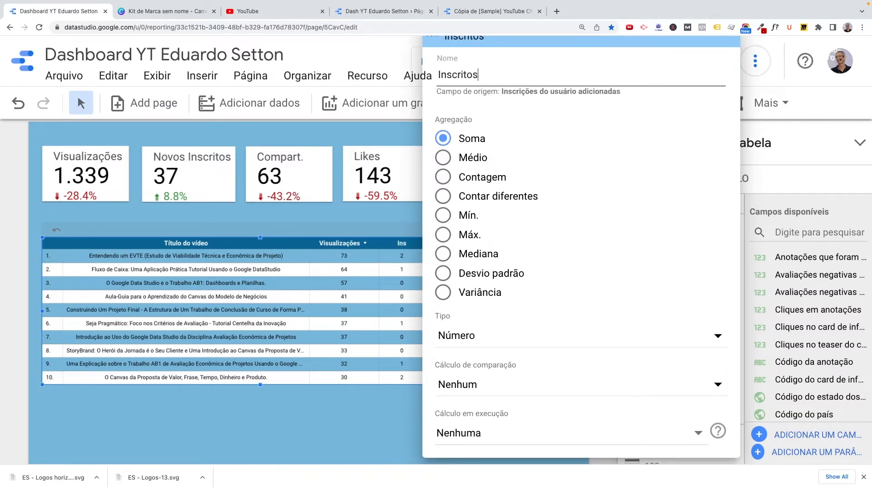
left_click(390, 103)
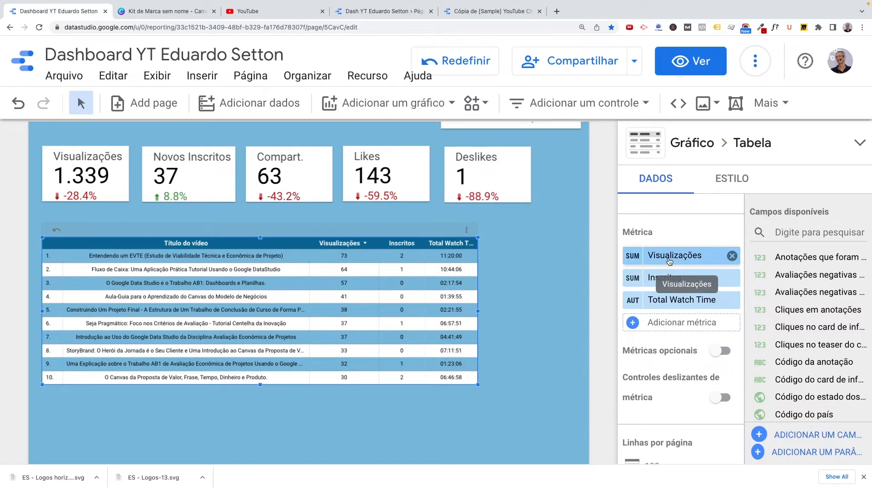
Step: Rename the video table's Visualizações metric as Visualiz
left_click(645, 261)
left_click(604, 294)
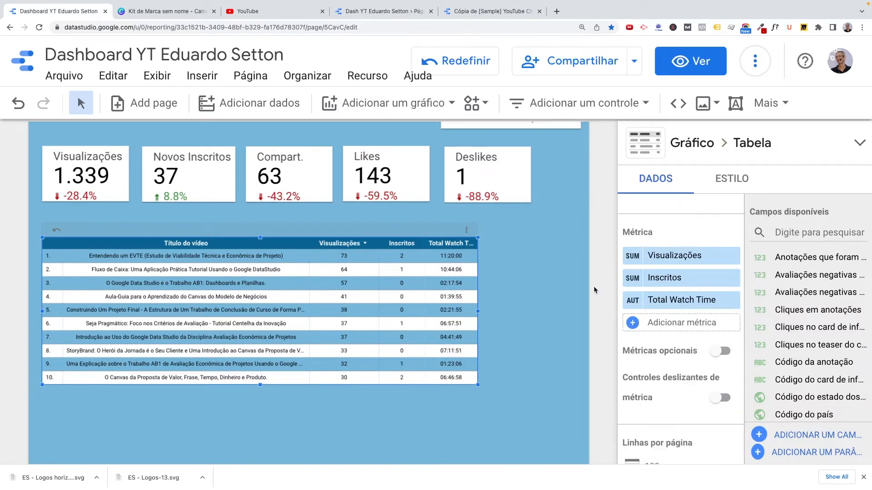
left_click(647, 260)
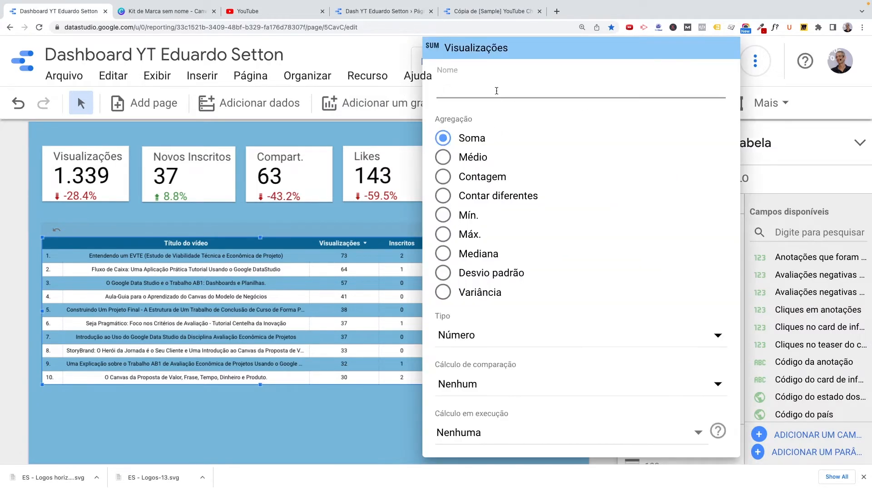
type("Visuali")
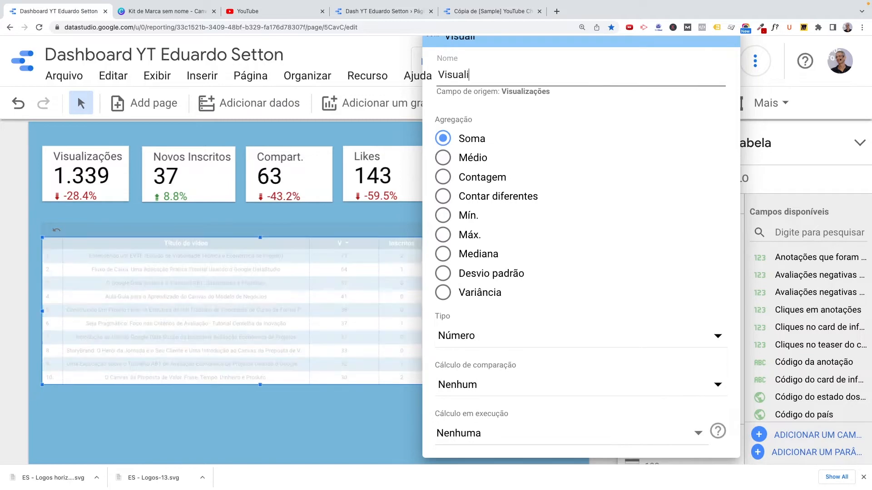
type("z.")
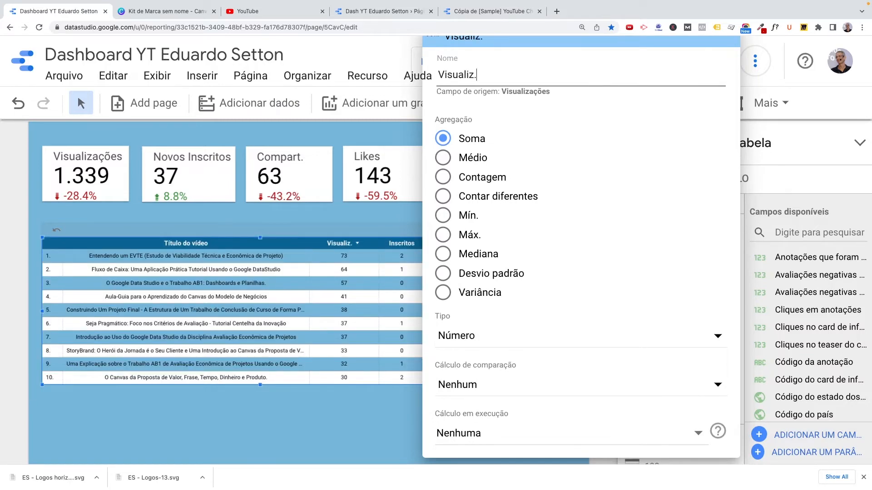
left_click(399, 206)
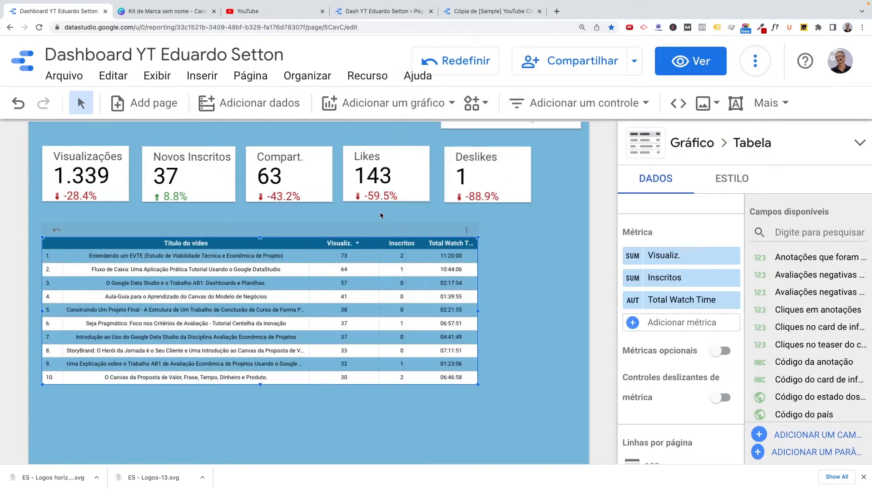
Step: Rename the Total Watch Time metric as Tempo Total and move the video table slightly up toward the scorecards
left_click(457, 245)
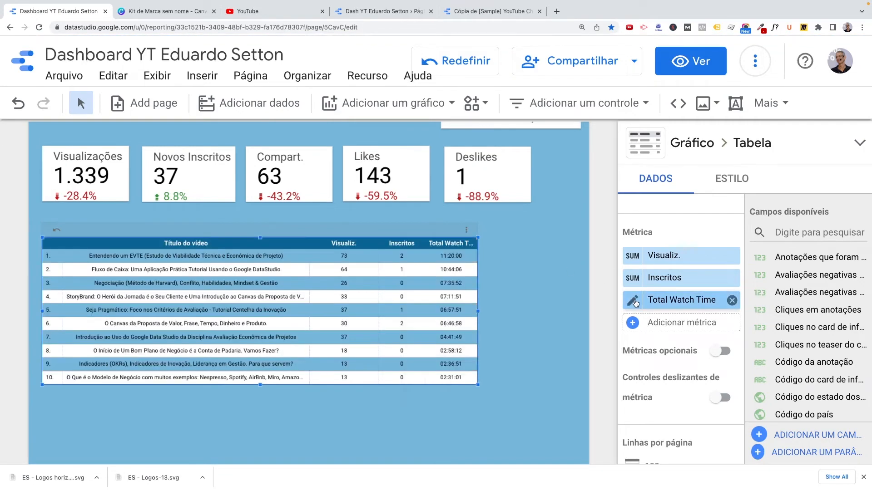
left_click(634, 301)
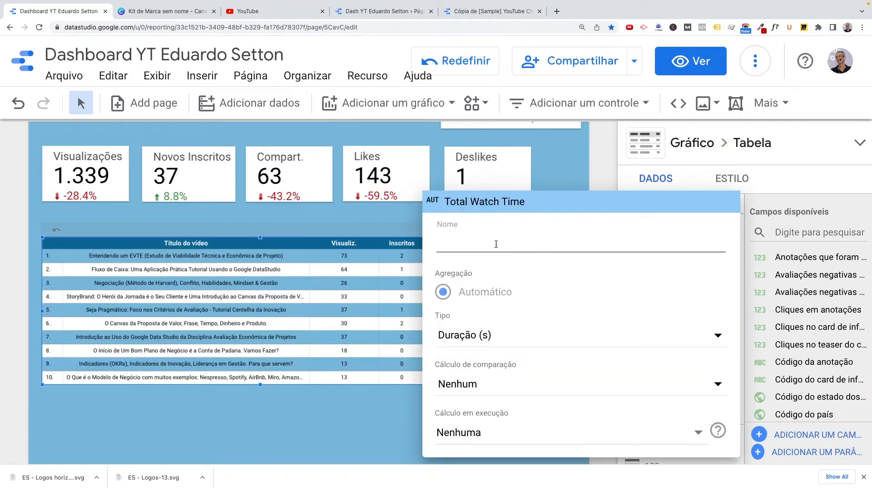
type("Tempo")
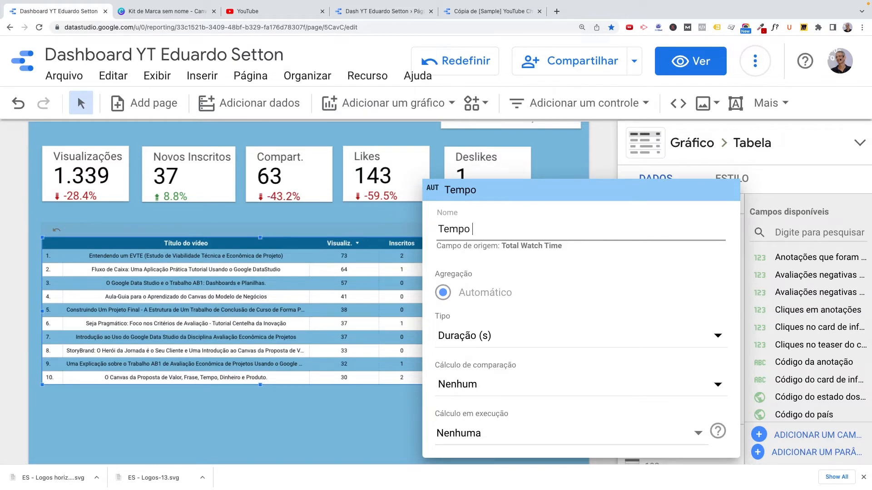
type(" Total")
left_click(370, 218)
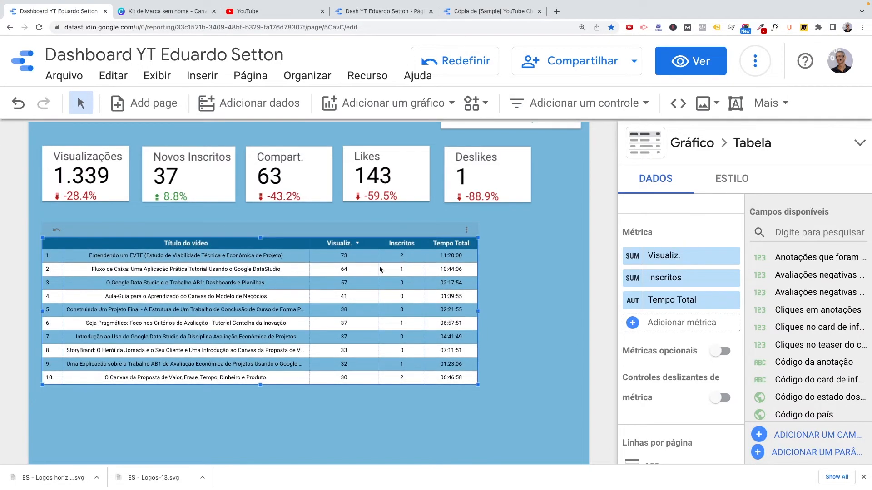
left_click_drag(334, 231, 334, 219)
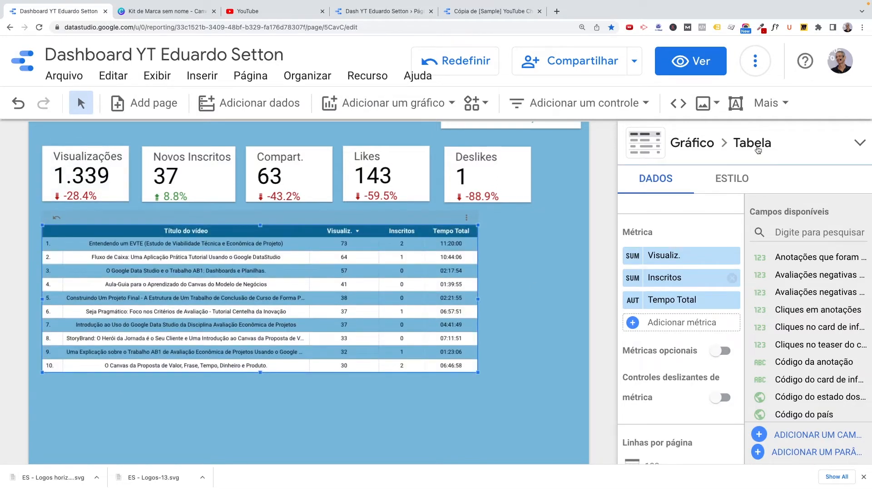
Step: Examine the video table's style settings, from table colors and column alignment to the chart header, and review the page layout
left_click(731, 183)
scroll(787, 334, "down", 6)
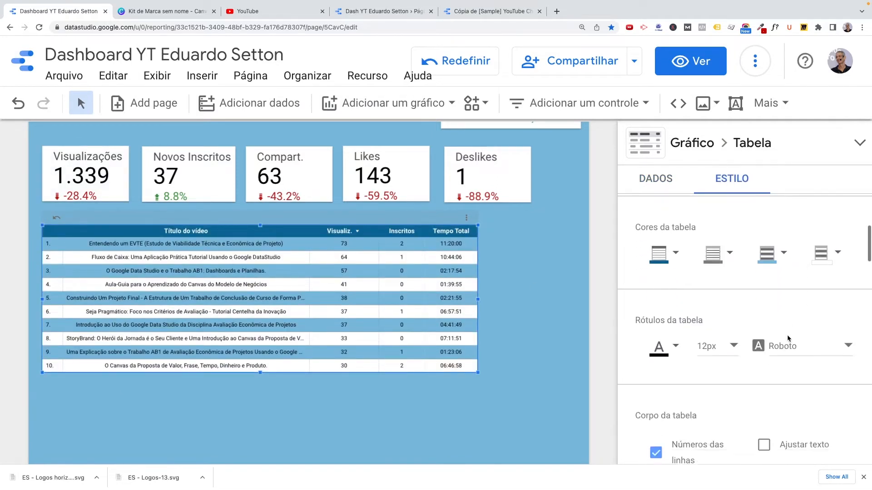
scroll(785, 318, "down", 10)
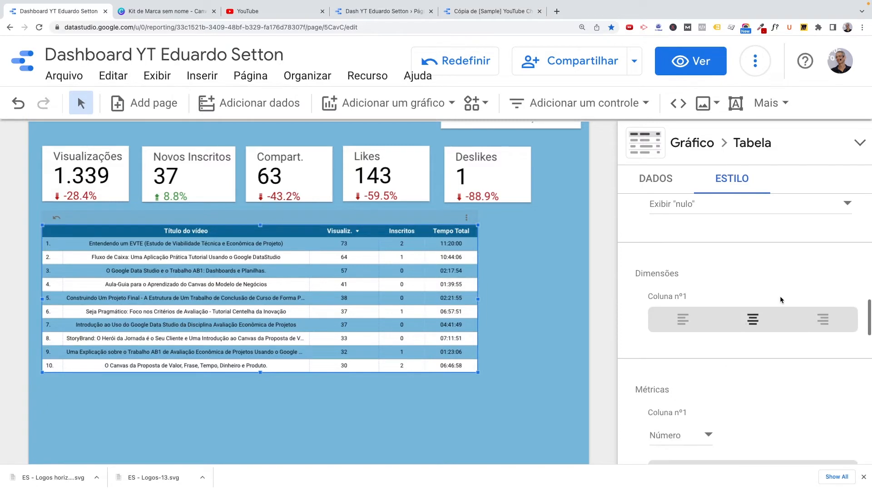
scroll(780, 298, "down", 2)
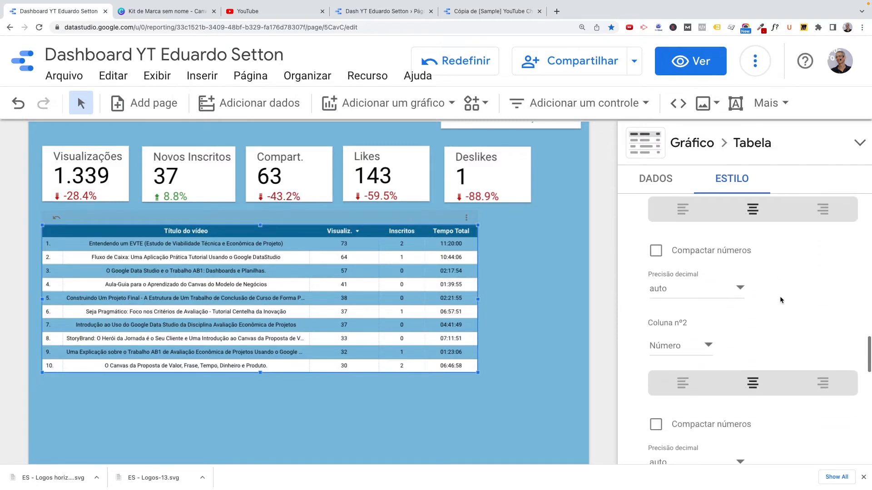
scroll(780, 299, "down", 10)
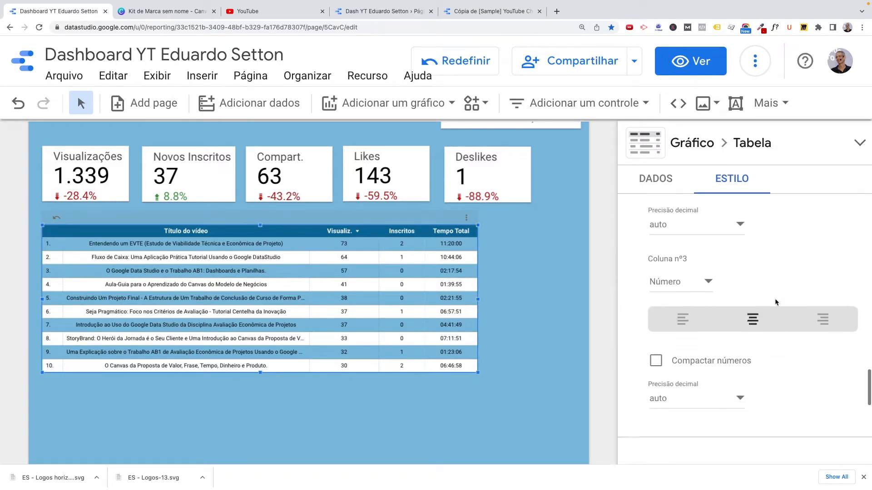
scroll(774, 299, "down", 5)
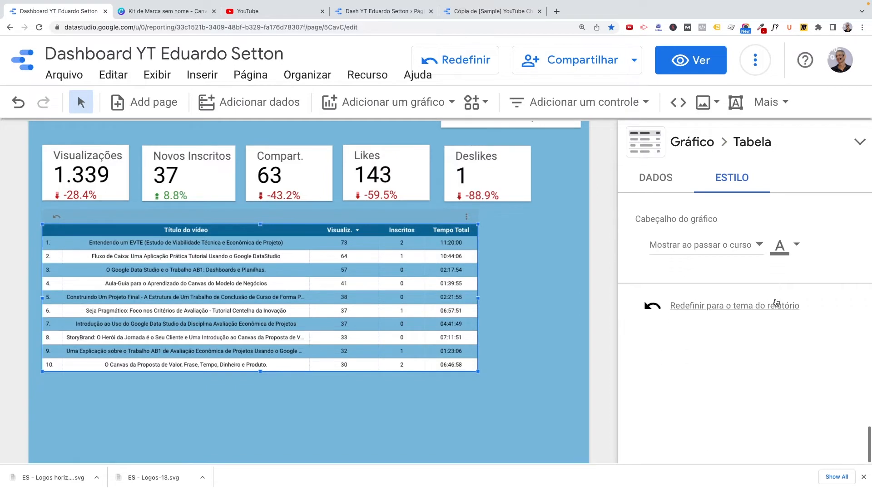
scroll(500, 325, "down", 3)
scroll(500, 325, "up", 4)
scroll(500, 325, "down", 3)
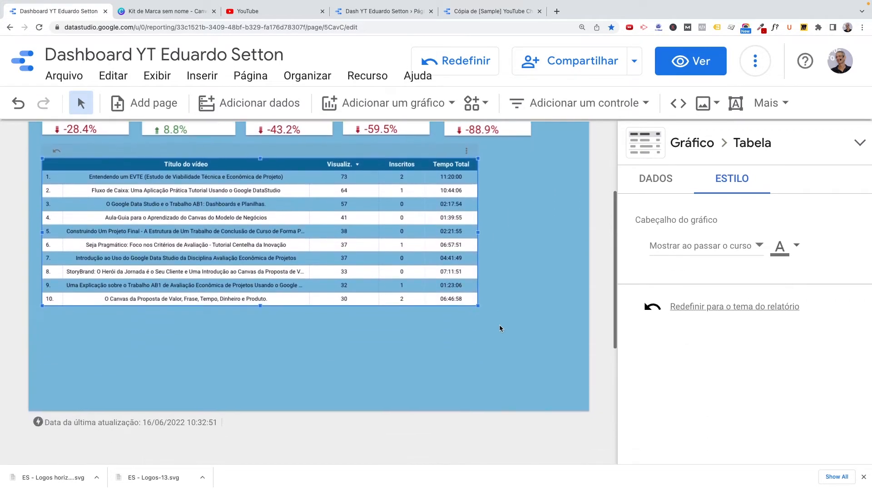
scroll(500, 325, "up", 4)
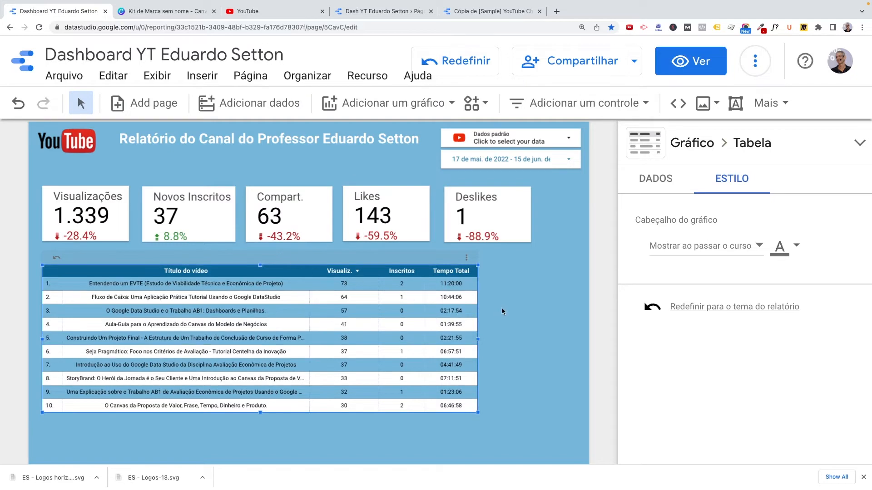
scroll(519, 355, "down", 2)
scroll(518, 353, "up", 4)
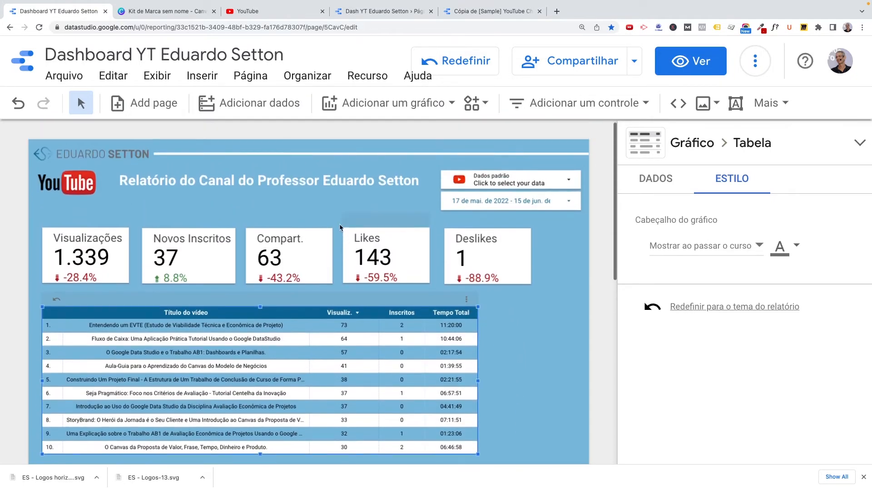
Step: Move the video table down and slightly right to leave a wider gap below the scorecards
left_click(250, 76)
left_click(544, 393)
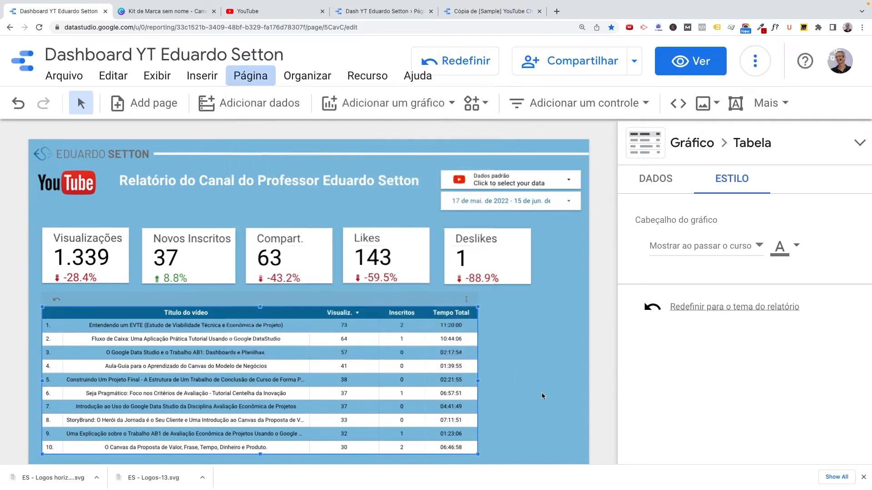
scroll(540, 392, "down", 3)
left_click_drag(273, 162, 279, 194)
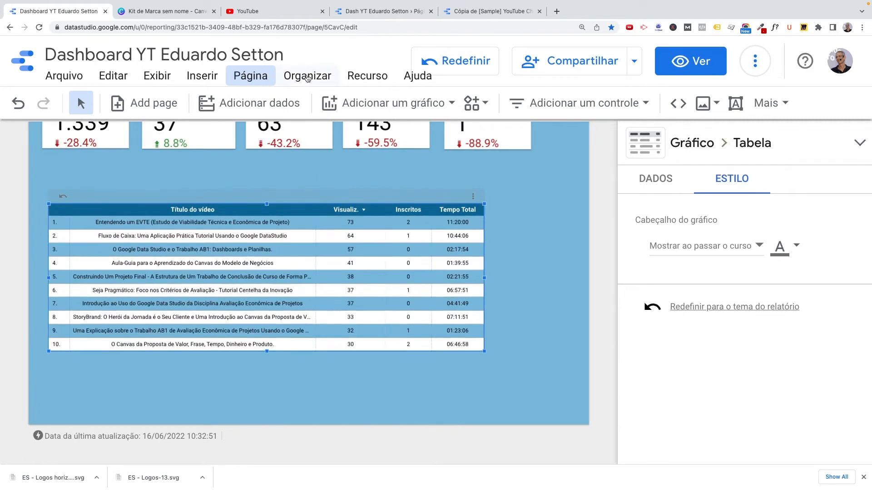
Step: Duplicate the current report page and clear the selection on the new page
left_click(368, 76)
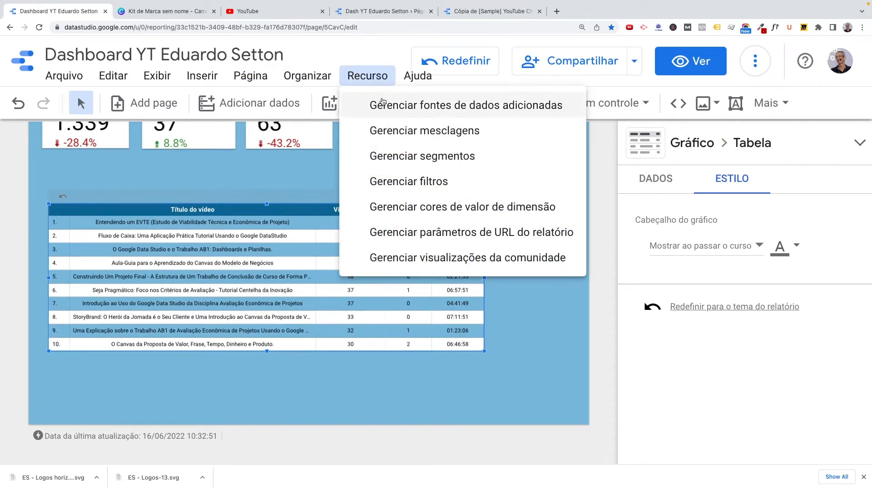
scroll(208, 176, "up", 2)
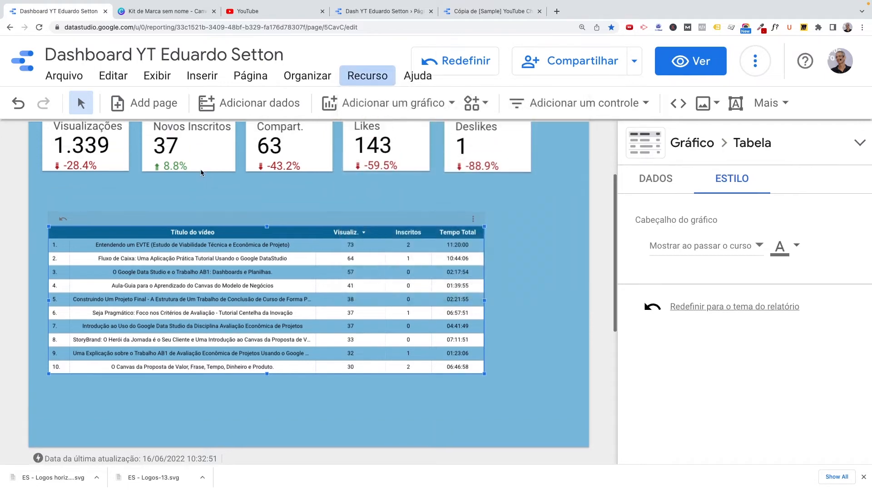
left_click(250, 76)
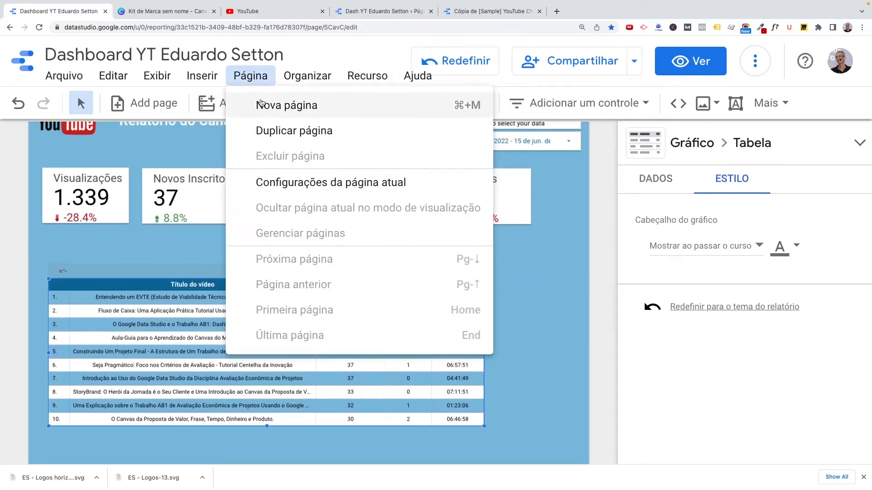
left_click(268, 133)
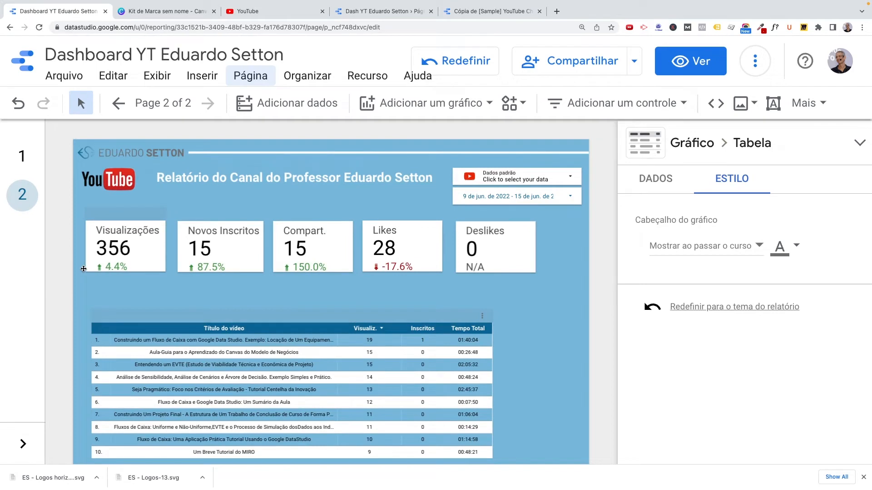
left_click(552, 314)
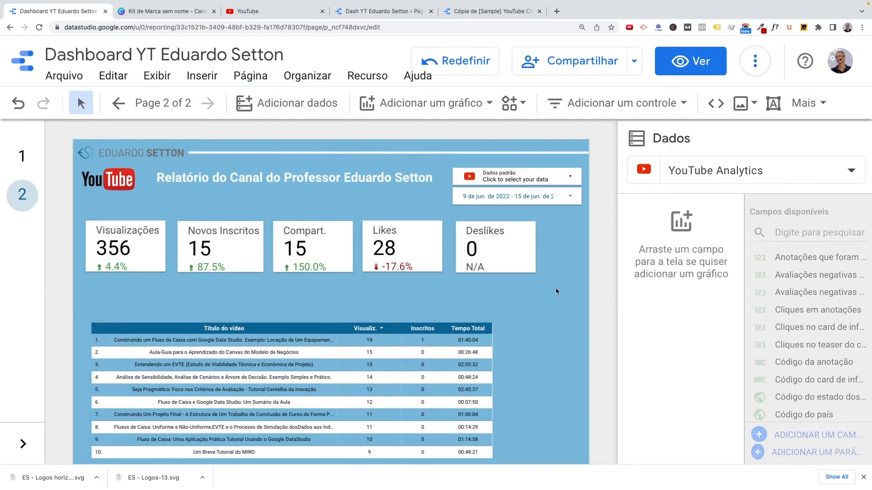
Step: Remove the five scorecards and the video table from the duplicated page, keeping the header and its controls
left_click_drag(542, 276, 71, 208)
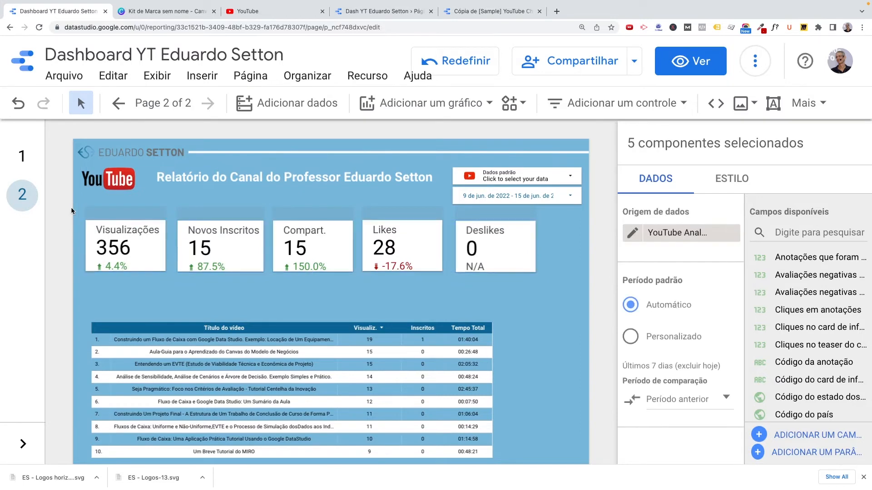
key("Delete")
left_click(203, 315)
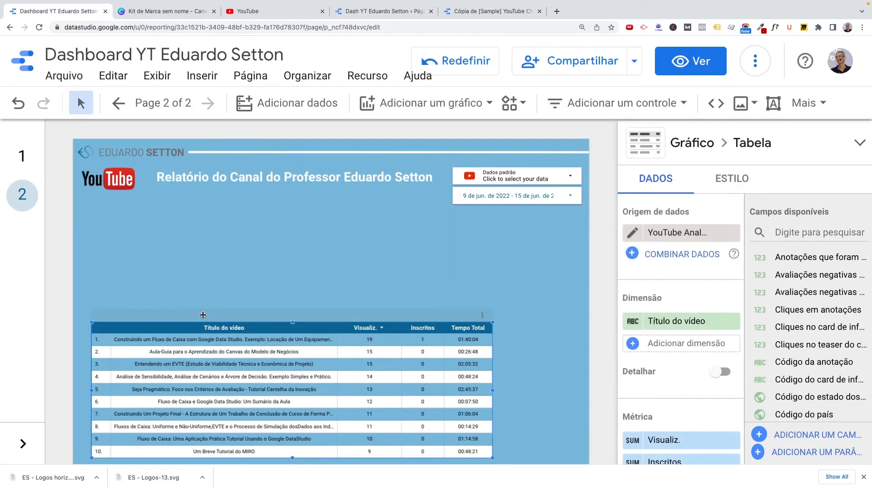
key("Delete")
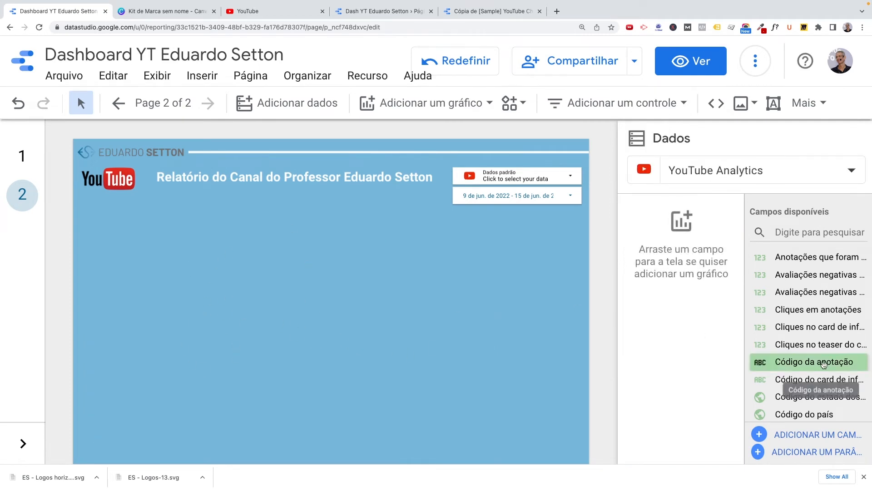
Step: Check the report's available fields and data sources, then switch to YouTube and open the channel's YouTube Studio
scroll(798, 360, "down", 5)
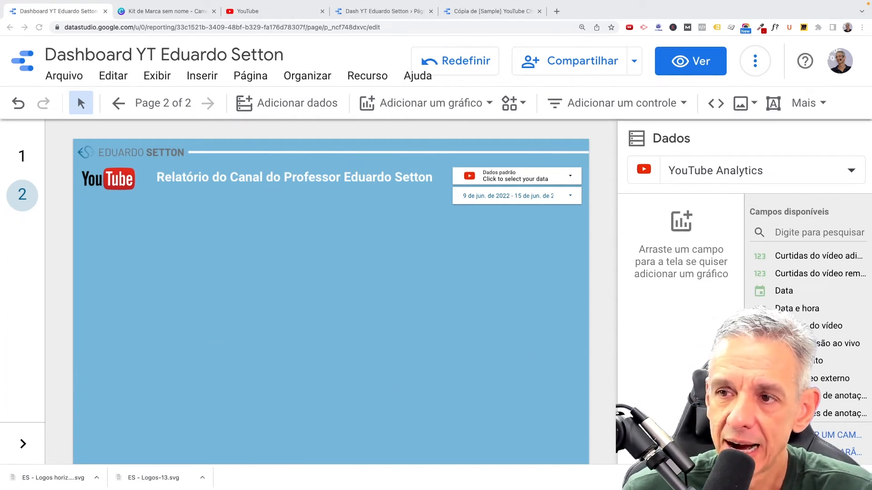
left_click(851, 171)
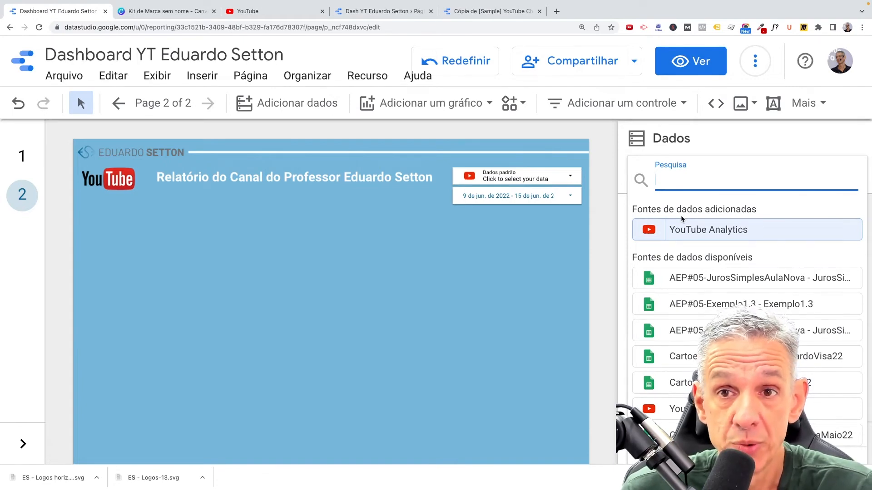
left_click(290, 17)
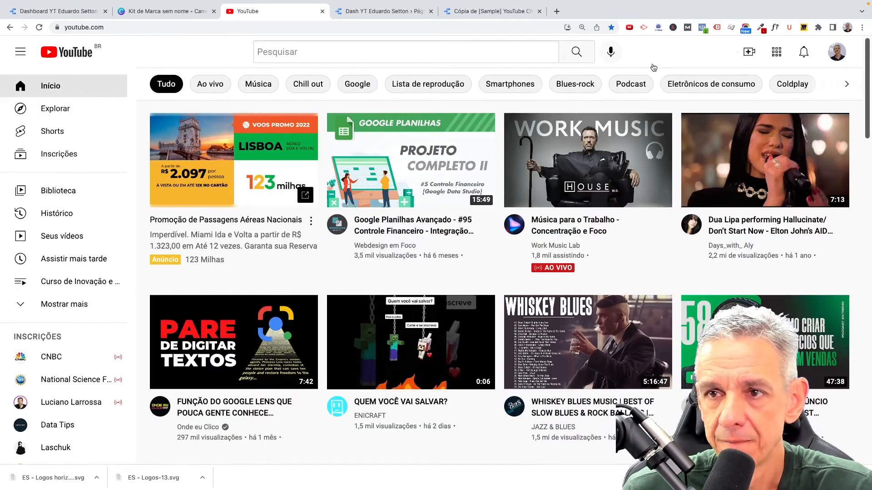
left_click(836, 53)
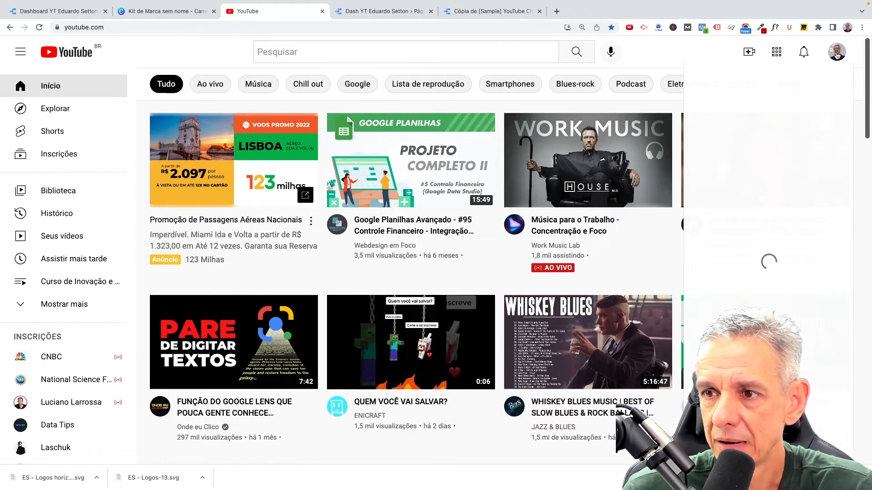
left_click(745, 172)
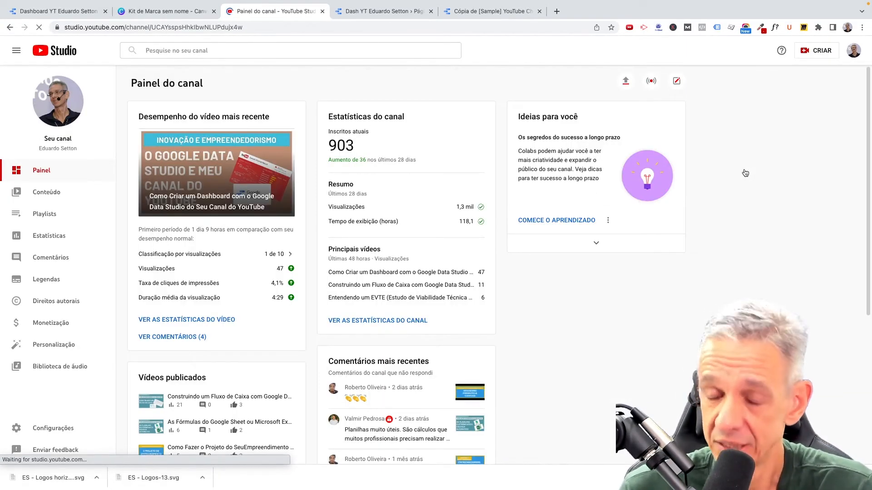
Step: Examine the channel's analytics overview, from the key metrics and top content down to the available reporting periods
left_click(45, 237)
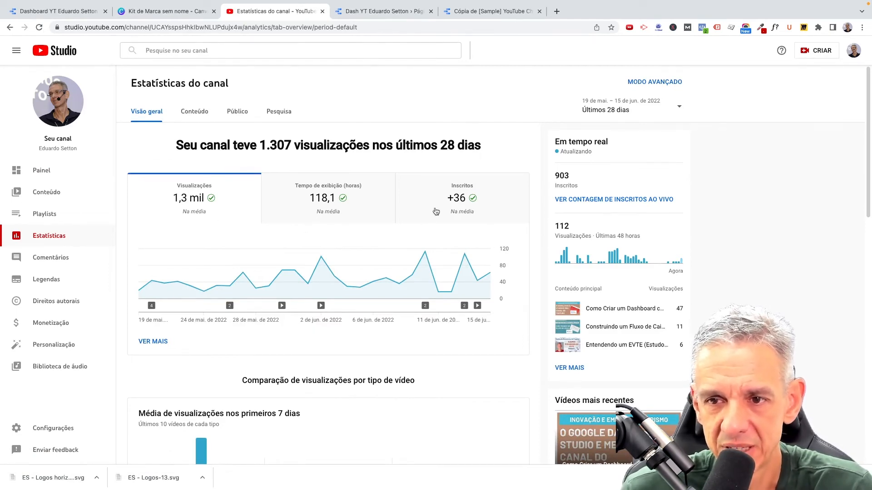
scroll(459, 320, "down", 10)
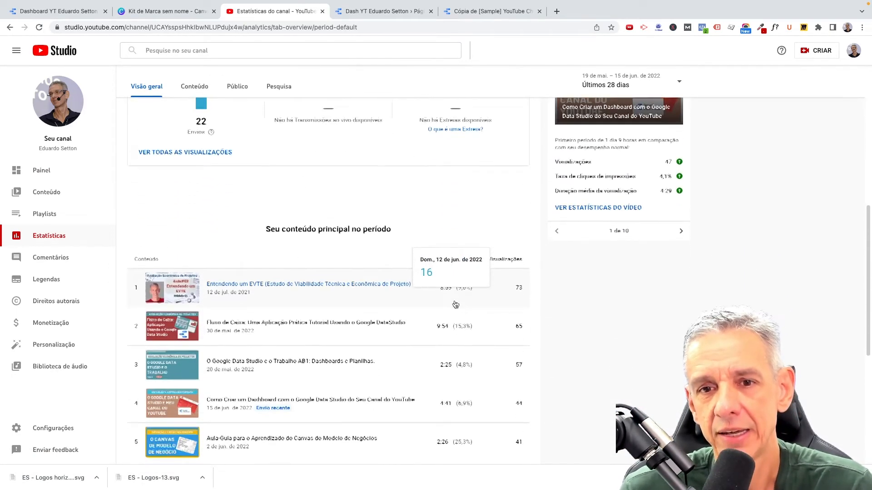
scroll(453, 291, "down", 2)
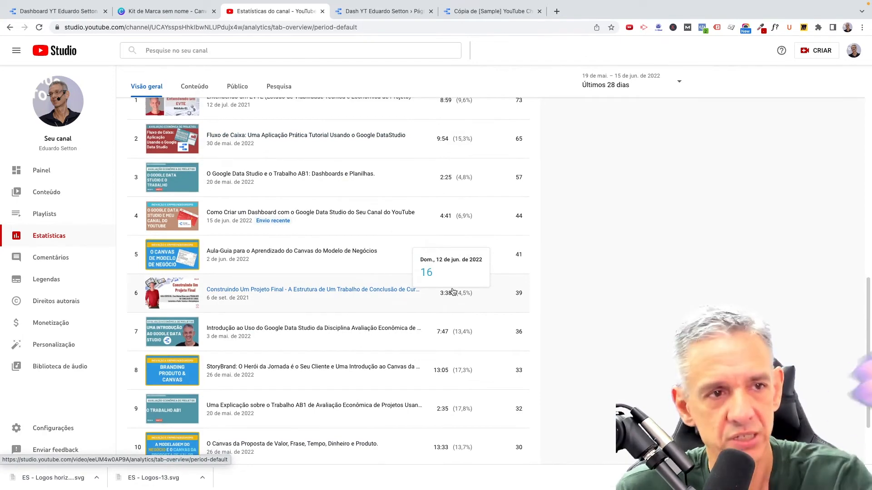
scroll(452, 292, "down", 2)
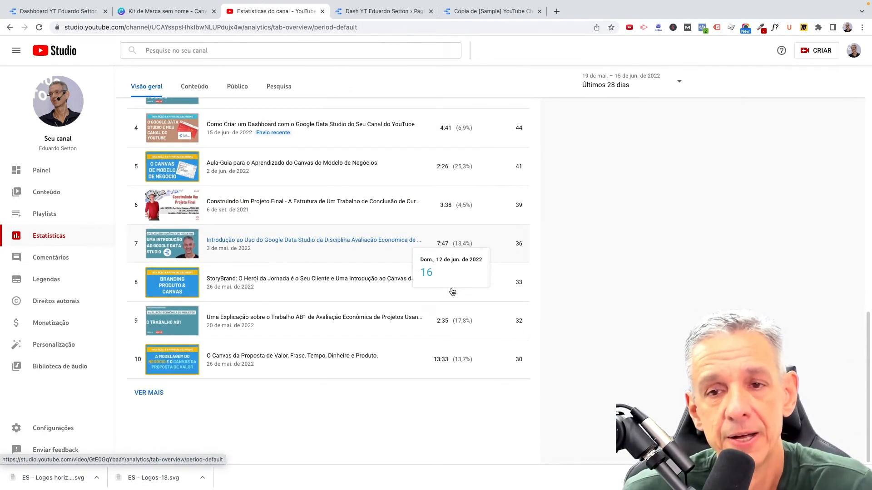
scroll(452, 291, "up", 3)
scroll(452, 292, "up", 10)
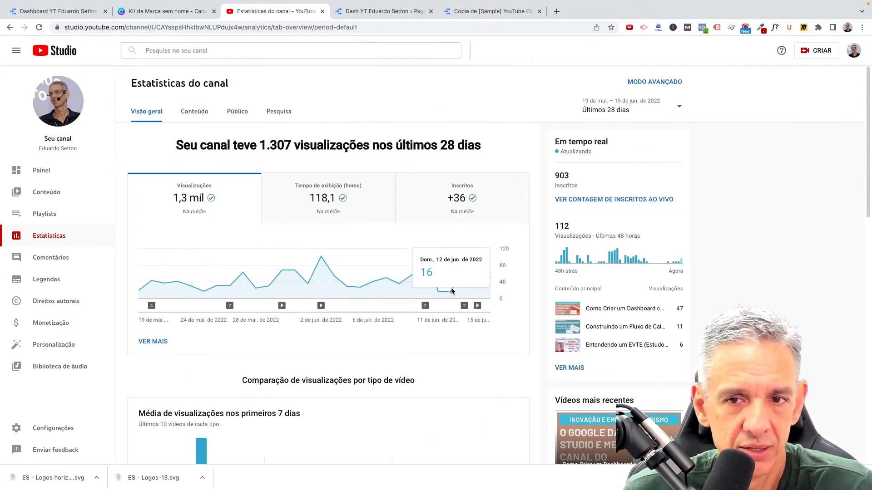
mouse_move(333, 202)
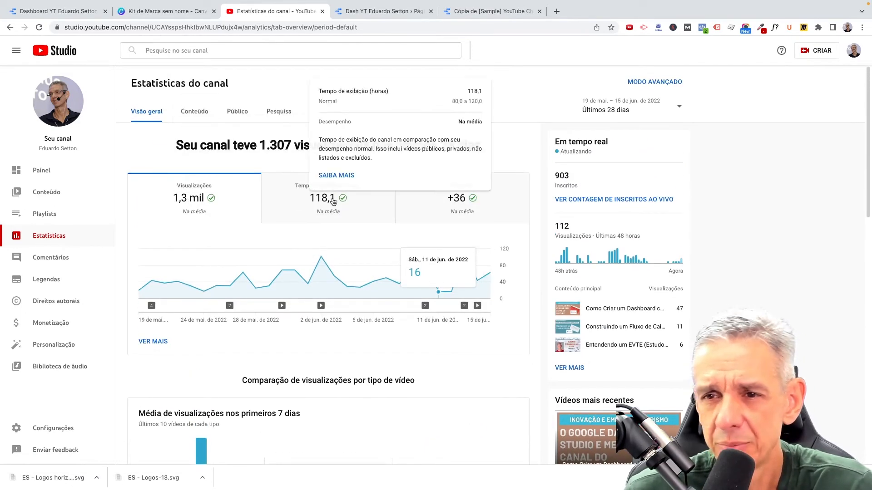
left_click(679, 109)
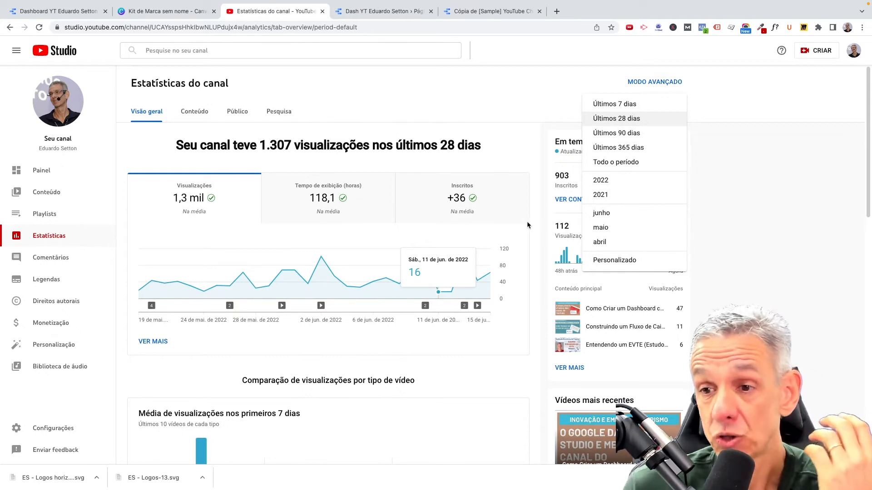
Step: Look through the channel's full list of playlists
left_click(34, 217)
left_click(44, 215)
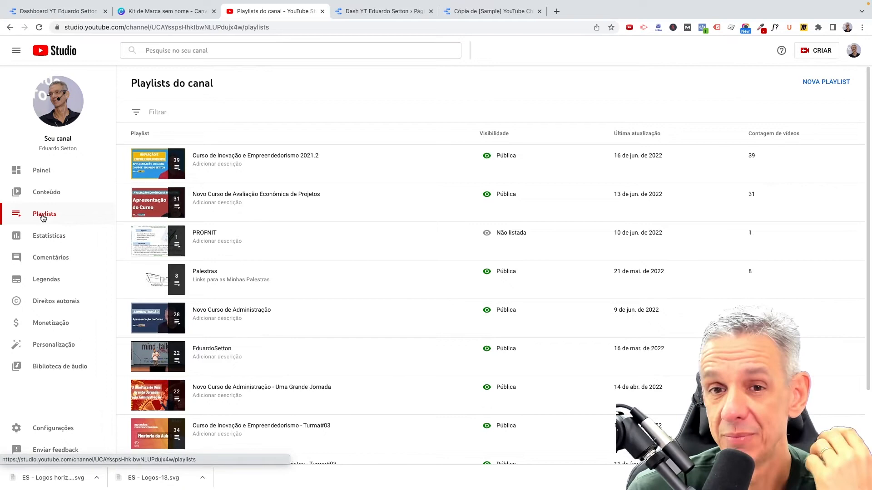
scroll(307, 307, "down", 1)
scroll(308, 309, "down", 2)
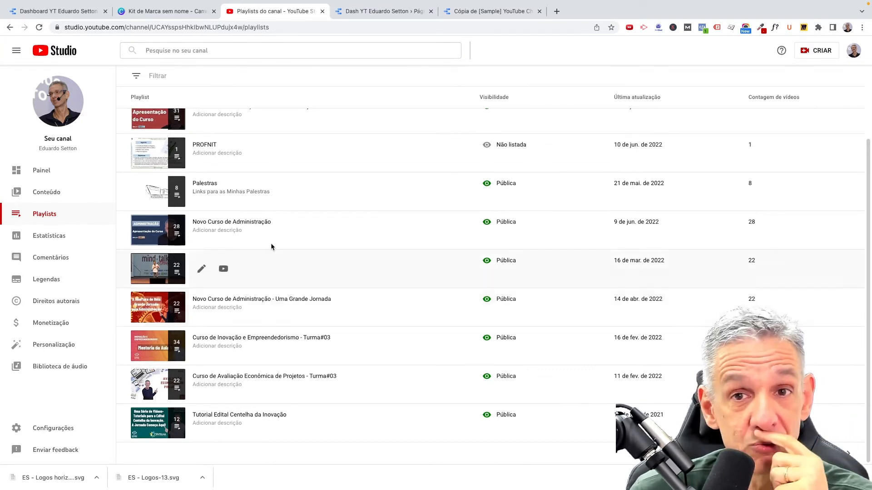
Step: Switch back to the Data Studio report, insert a plain table on page 2, widen it and move it up beneath the header
left_click(78, 13)
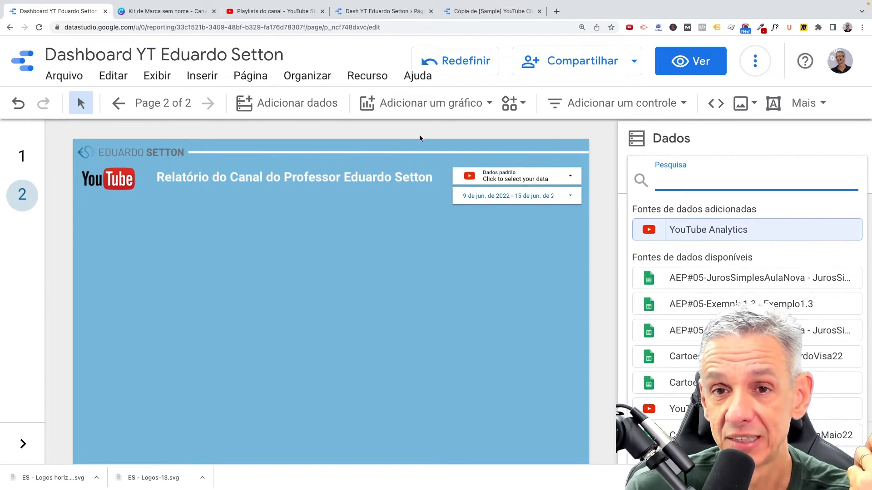
left_click(489, 106)
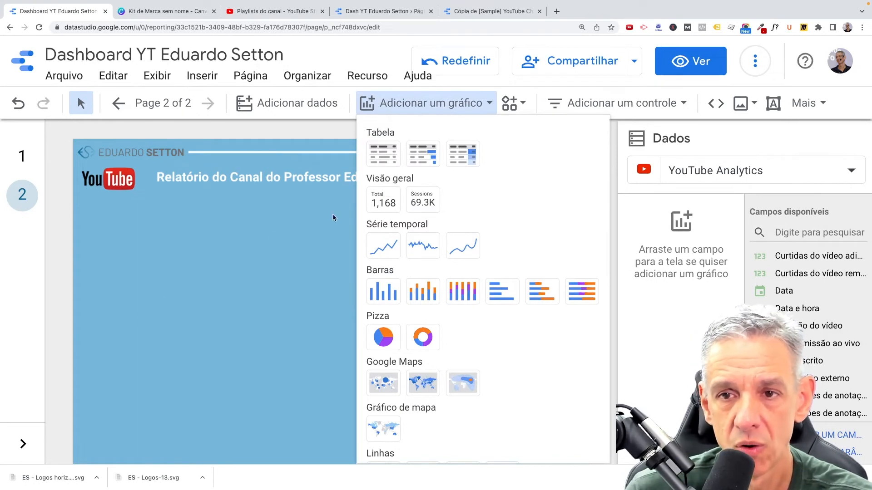
left_click(382, 154)
left_click(139, 264)
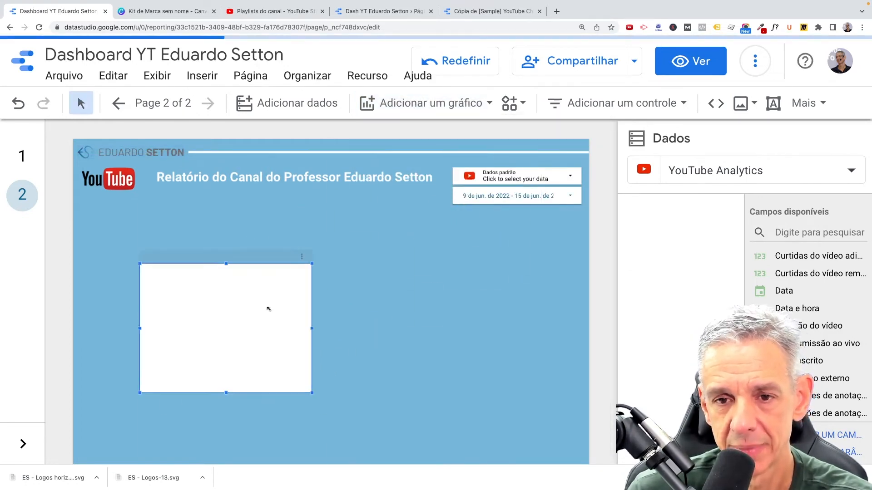
left_click_drag(313, 329, 448, 329)
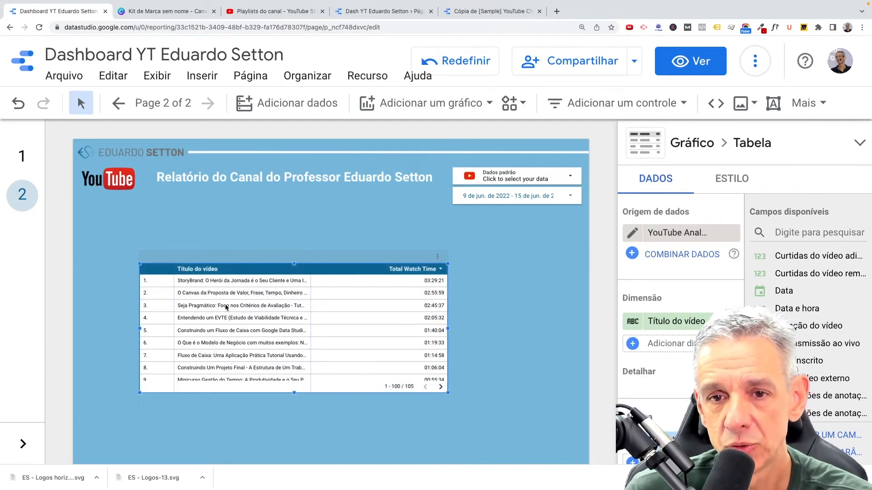
left_click_drag(241, 254, 180, 222)
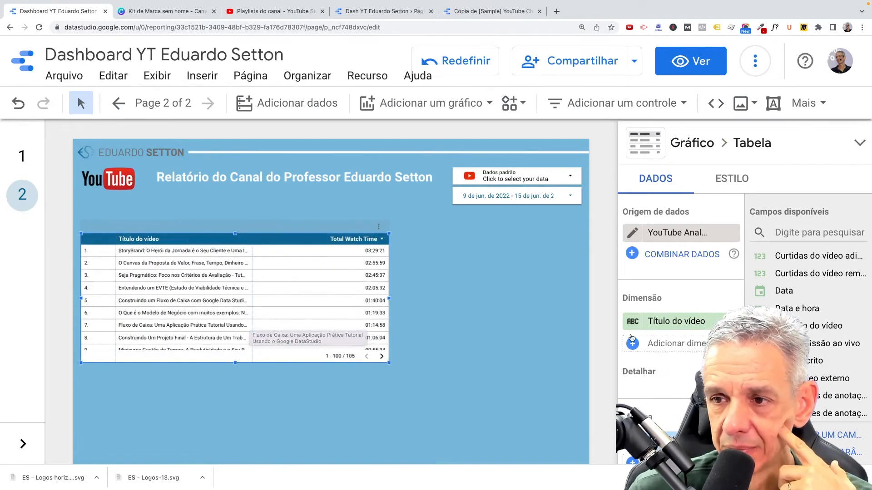
Step: Look through the available fields and search them for "play"
scroll(802, 302, "up", 5)
scroll(801, 303, "up", 3)
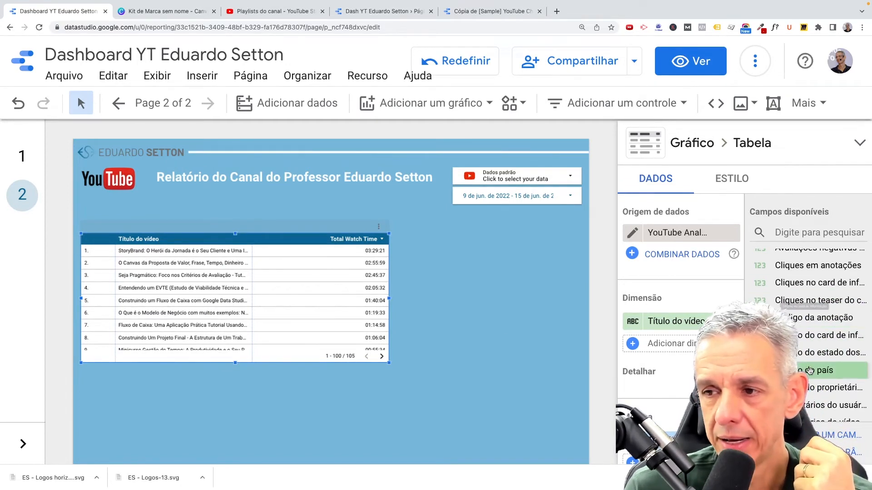
scroll(822, 354, "down", 3)
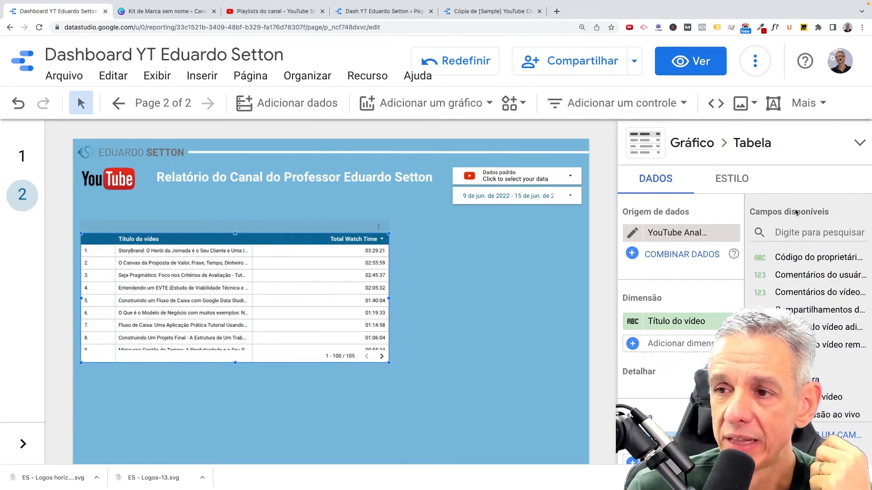
left_click(787, 233)
type("play")
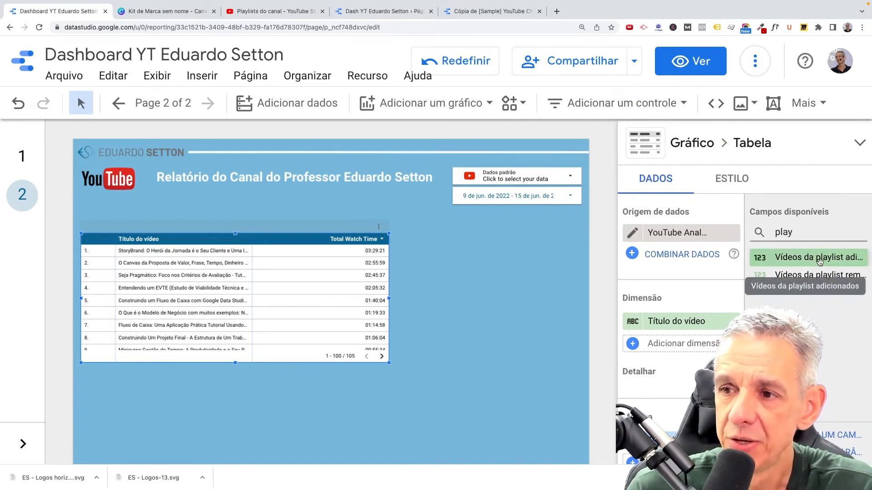
Step: Try placing the Vídeos da playlist adicionados field beside the table as a scorecard, then delete it
left_click_drag(820, 259, 494, 267)
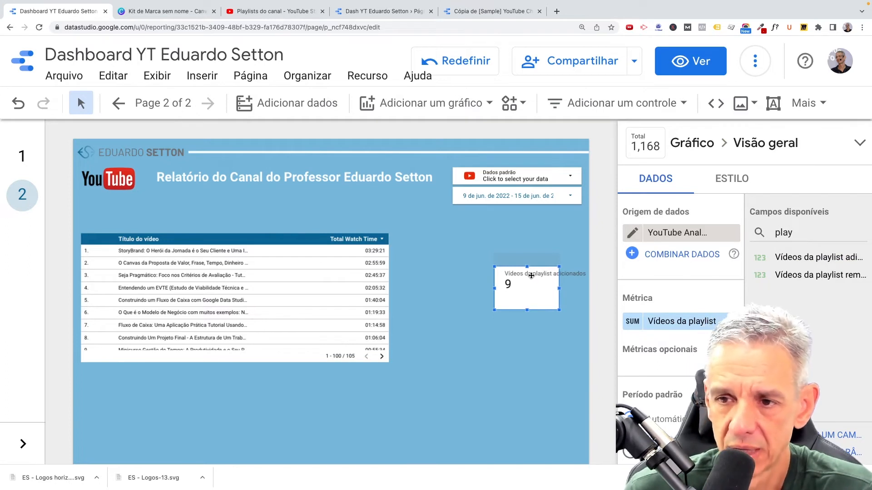
key("Delete")
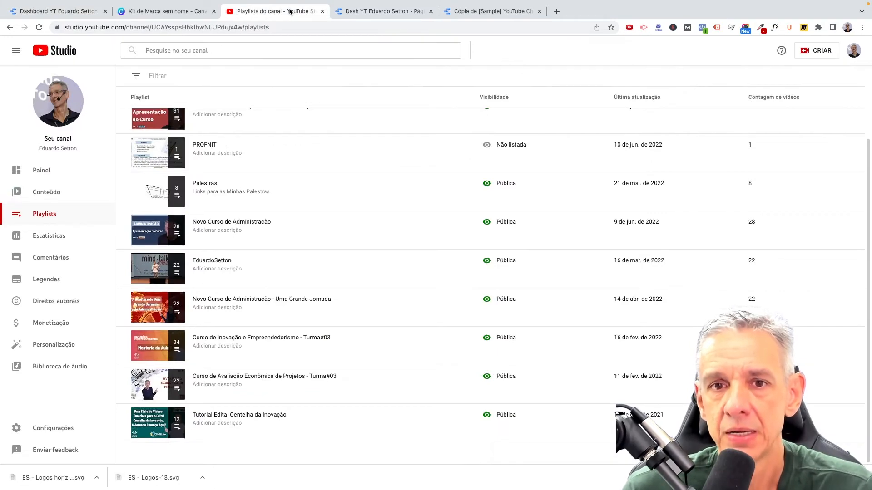
Step: Switch to YouTube Studio and review the channel analytics for Visão geral and Conteúdo
left_click(39, 238)
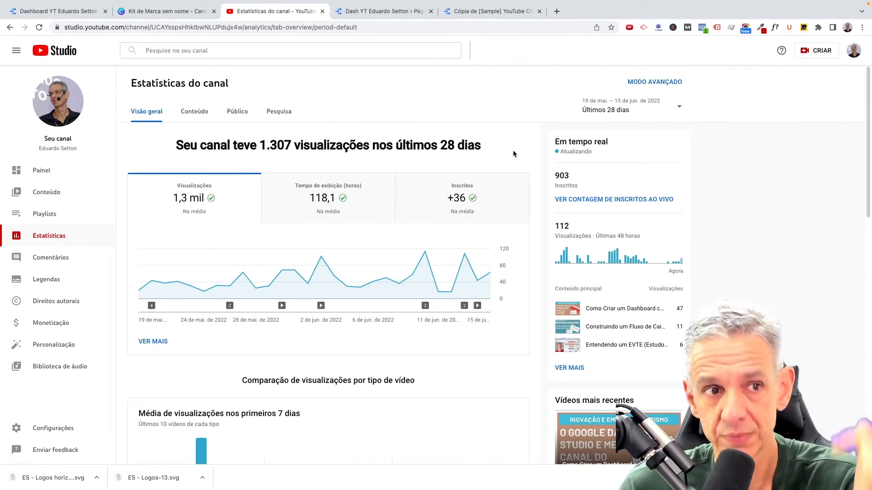
left_click(852, 51)
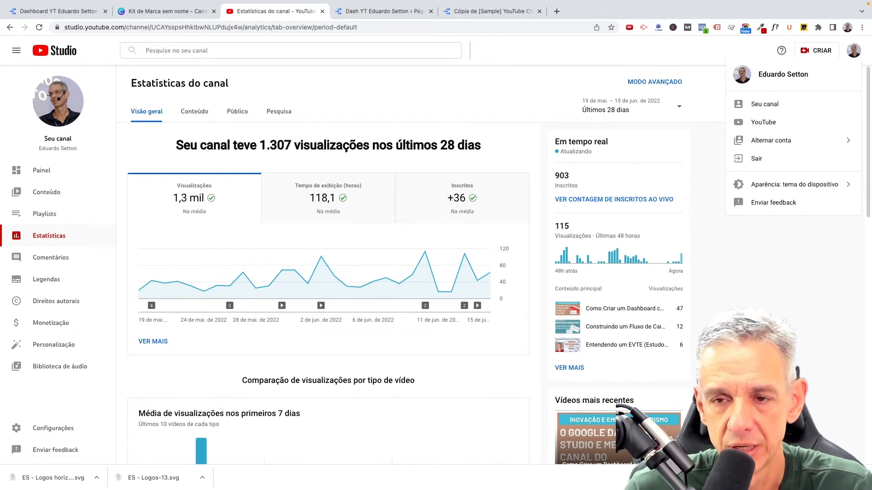
left_click(638, 314)
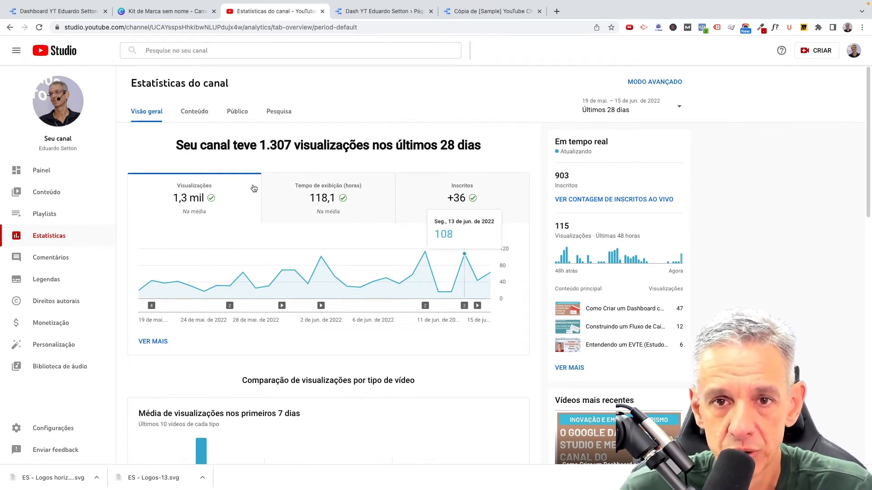
left_click(198, 116)
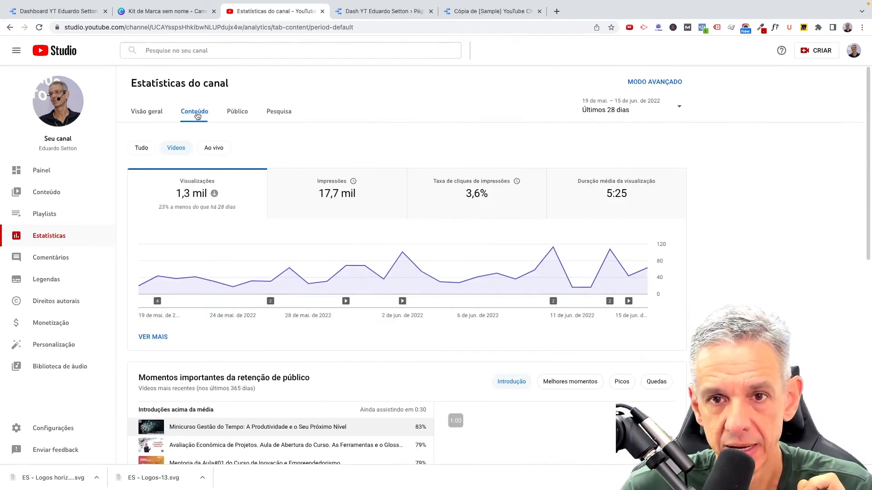
left_click(146, 112)
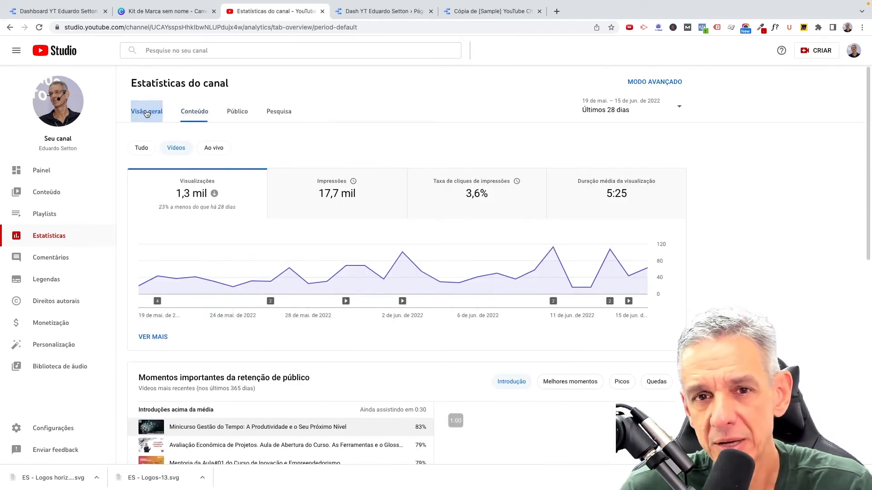
Step: Open the expanded views report and examine the channel's figures by Origem do tráfego
left_click(151, 342)
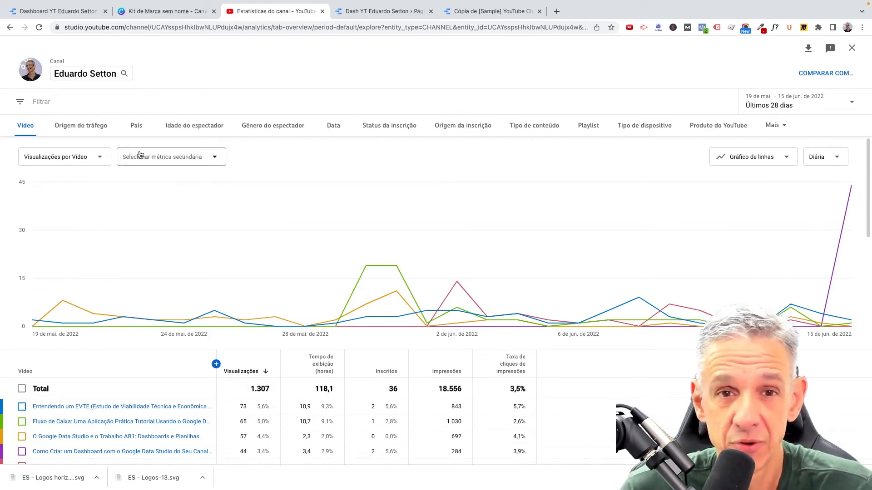
left_click(92, 129)
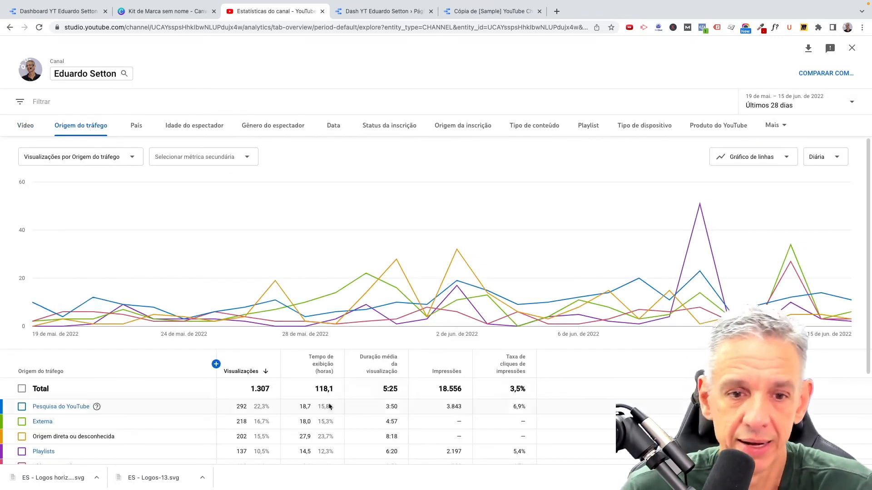
scroll(340, 391, "down", 3)
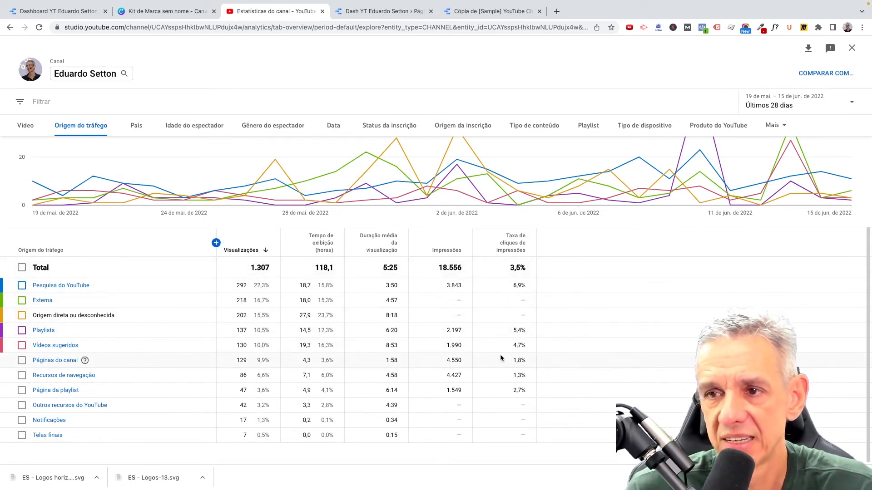
Step: Break the expanded analytics report down by Playlist and review the table of individual playlists
scroll(500, 355, "up", 3)
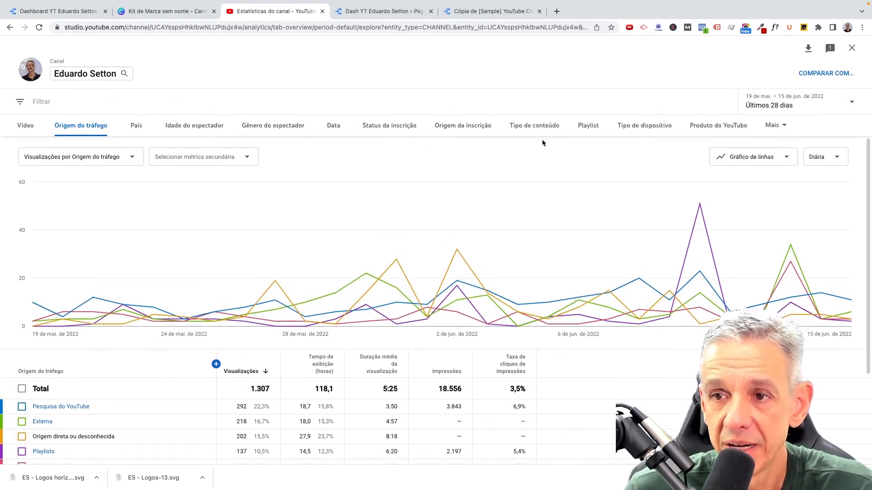
scroll(349, 295, "down", 2)
mouse_move(307, 306)
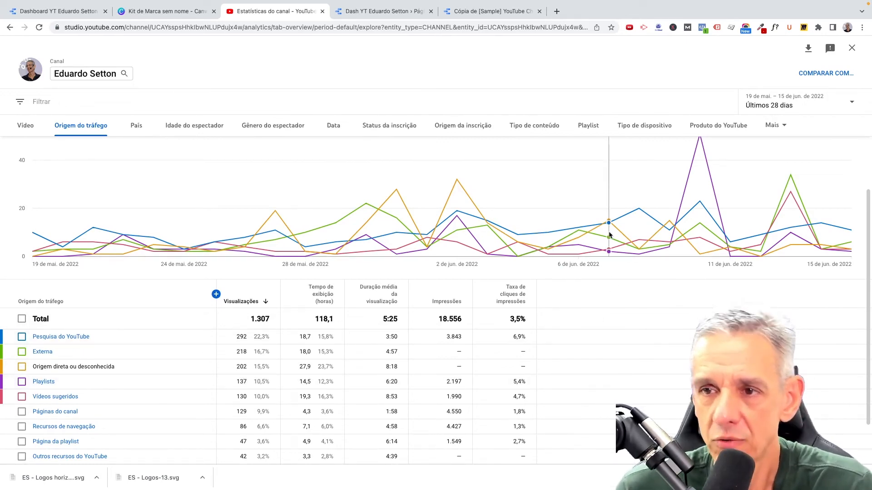
left_click(589, 126)
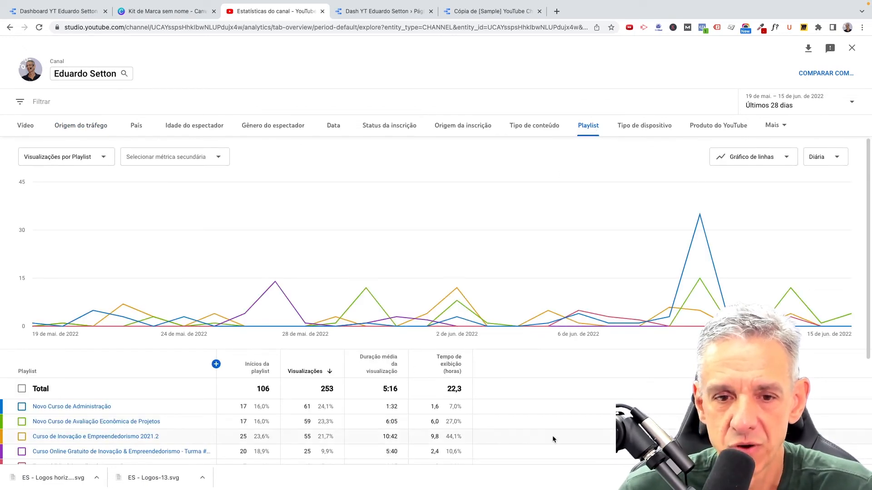
scroll(552, 435, "down", 4)
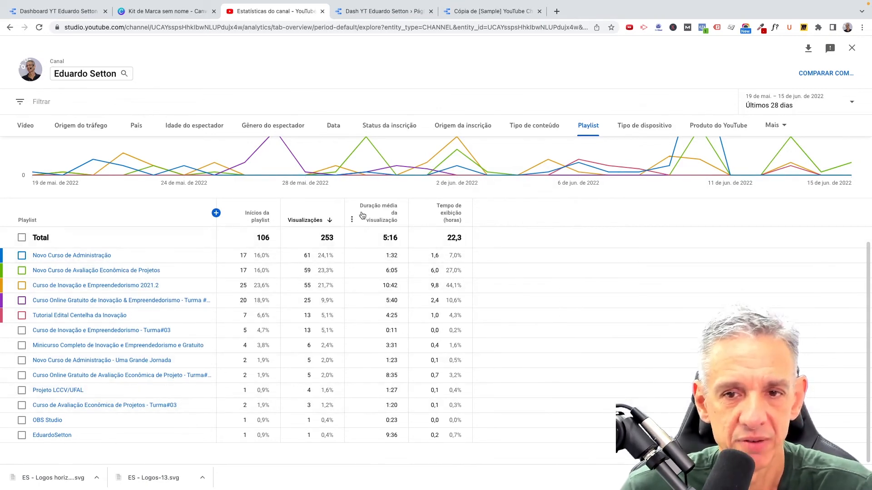
Step: Add the metrics Porcentagem visualizada média, Taxa de saída da playlist and Tempo médio na playlist to the playlist table
left_click(216, 214)
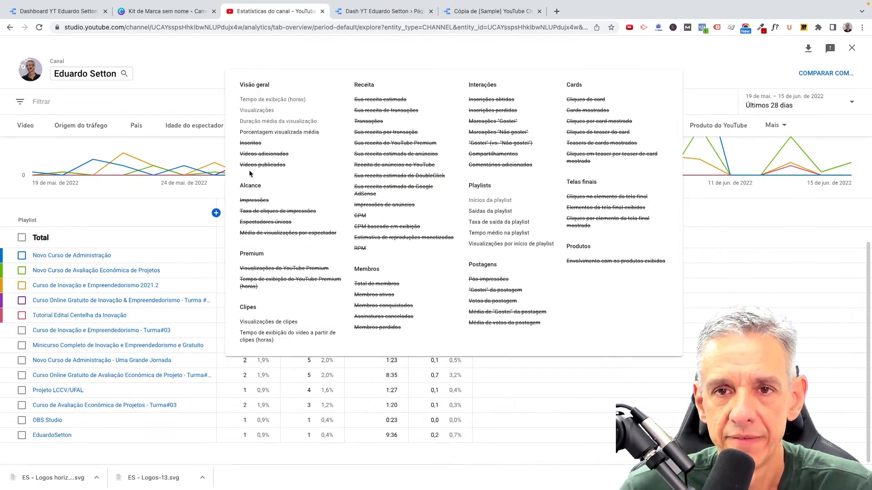
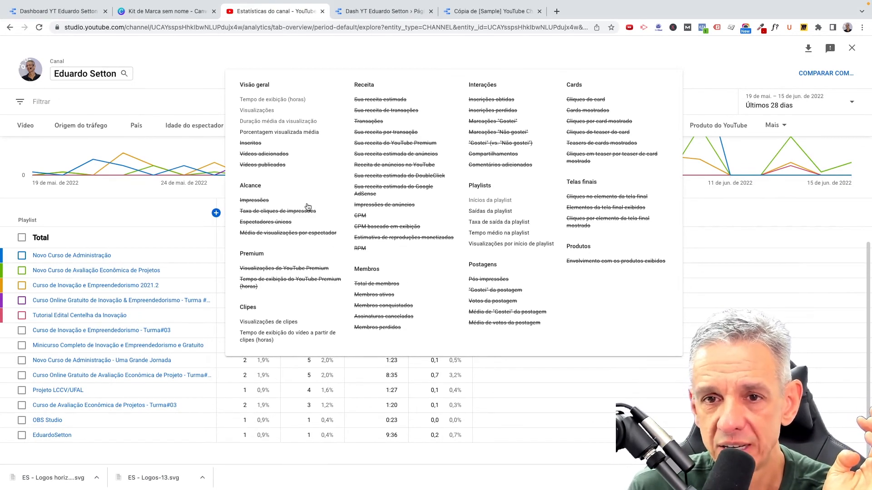
left_click(276, 136)
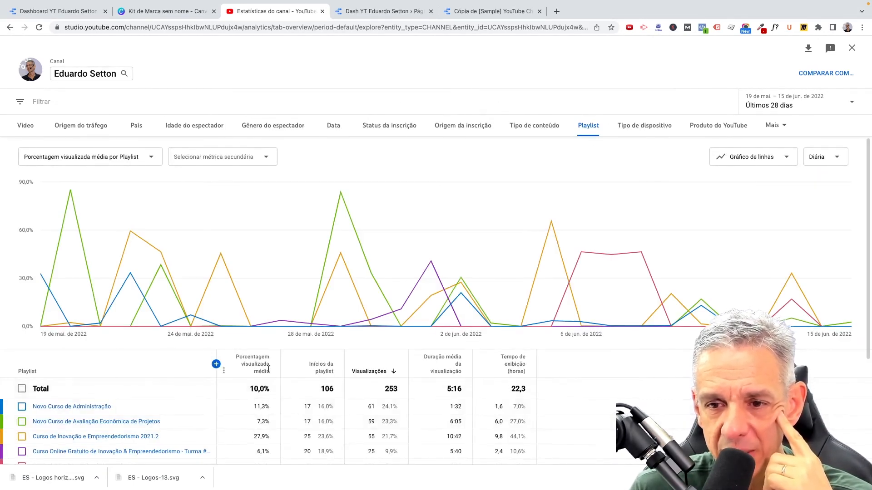
left_click(216, 364)
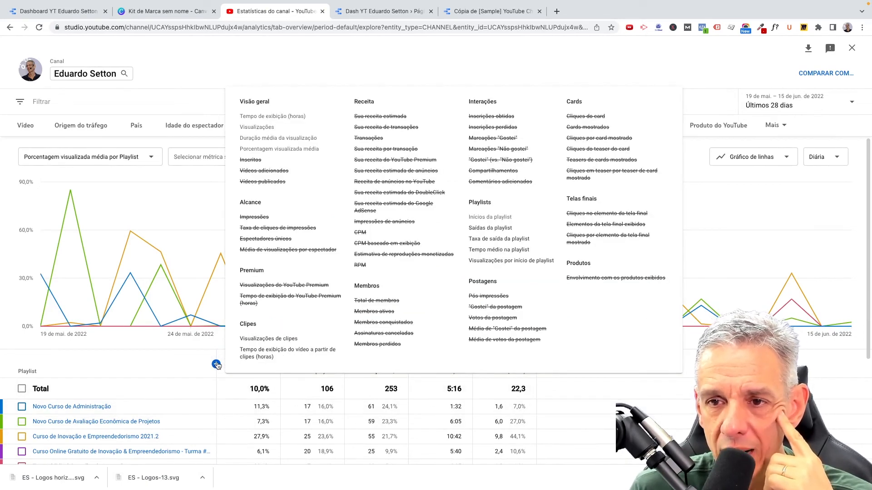
left_click(489, 241)
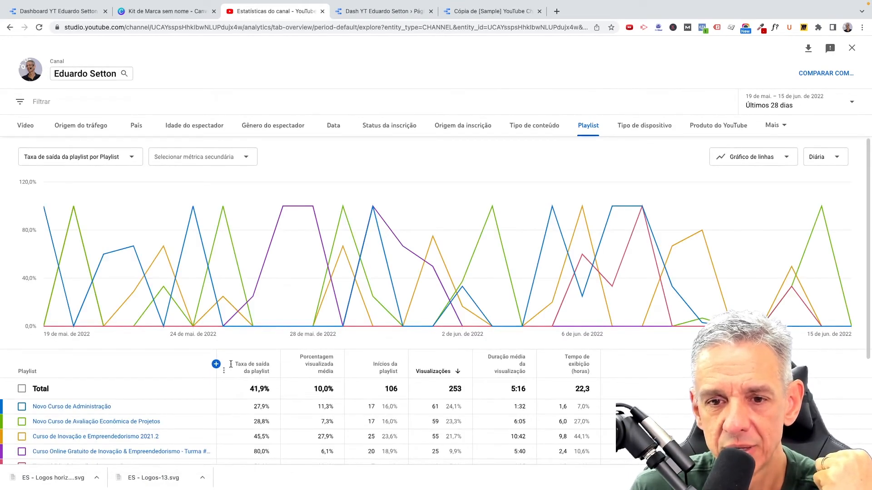
left_click(216, 364)
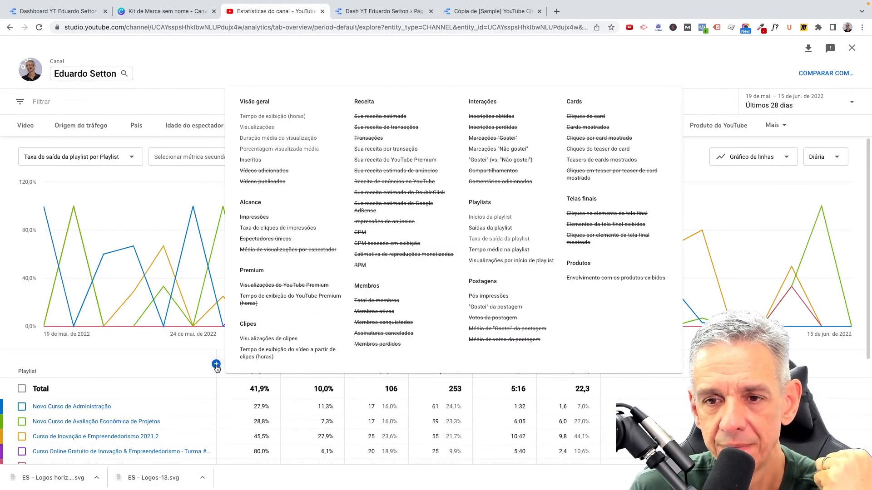
left_click(489, 249)
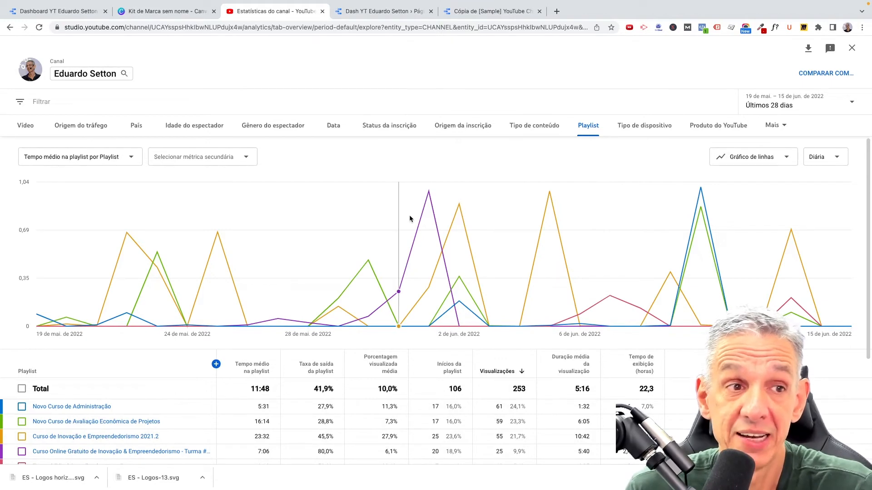
mouse_move(410, 216)
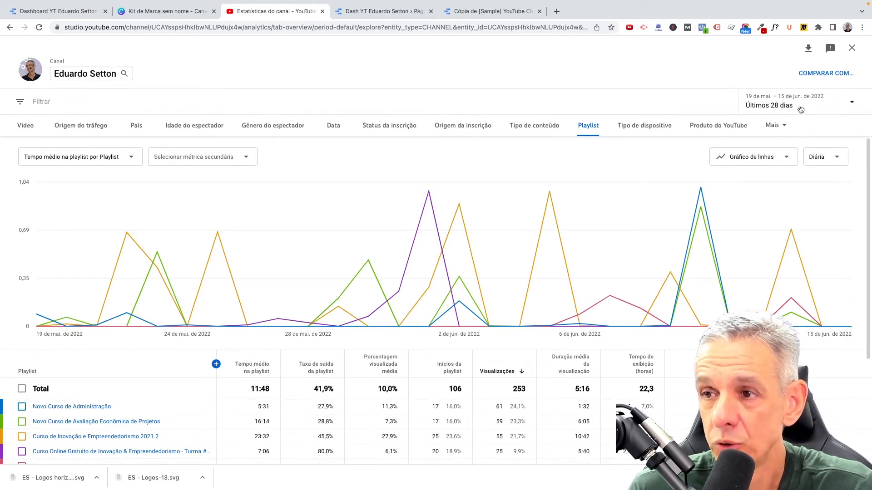
Step: Set the report period to Últimos 365 dias and export the playlist data to a new Planilhas Google spreadsheet
left_click(853, 104)
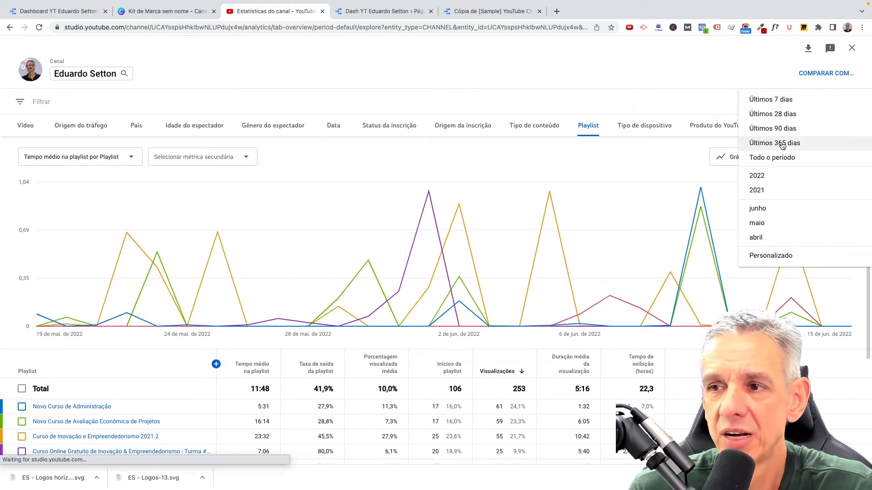
left_click(782, 144)
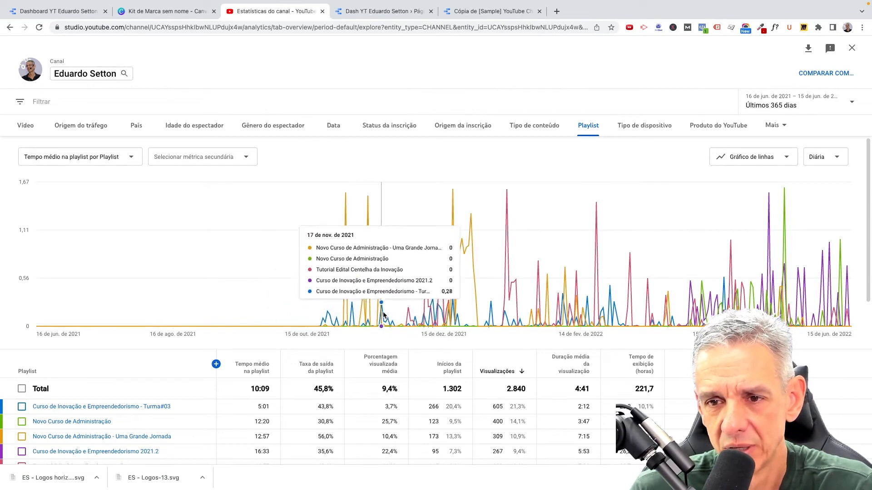
left_click(808, 49)
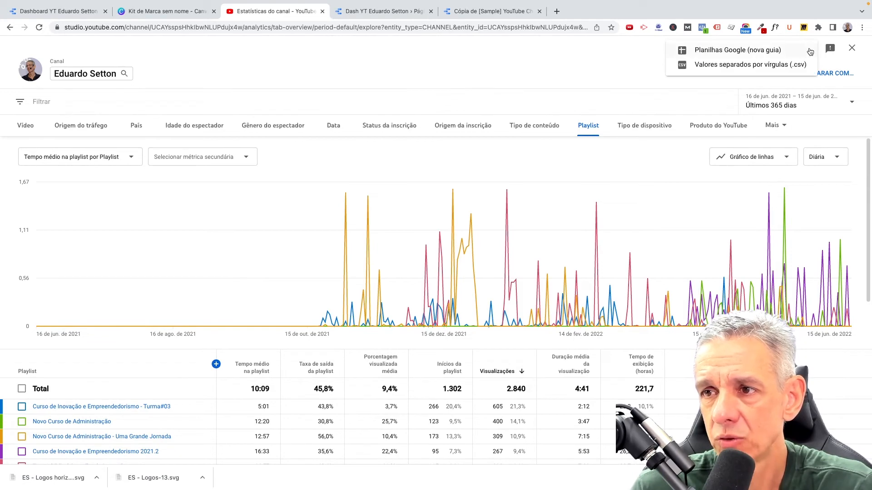
left_click(710, 52)
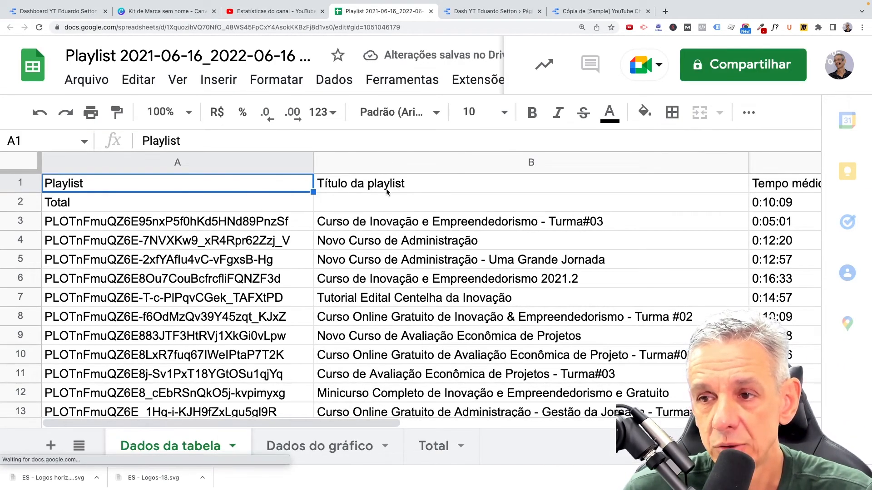
Step: Examine the exported Dados da tabela sheet, including its metric columns, the Total row, playlist IDs and titles
scroll(386, 189, "right", 10)
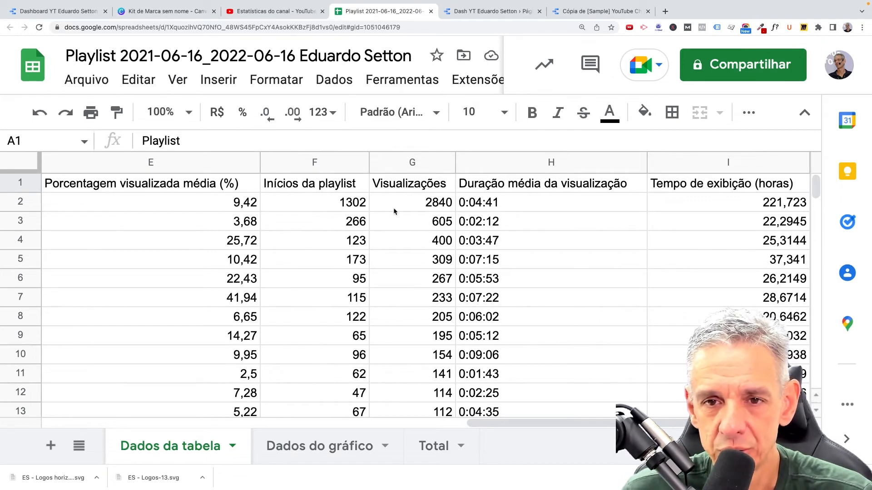
scroll(399, 208, "left", 5)
scroll(407, 227, "down", 2)
scroll(410, 240, "down", 8)
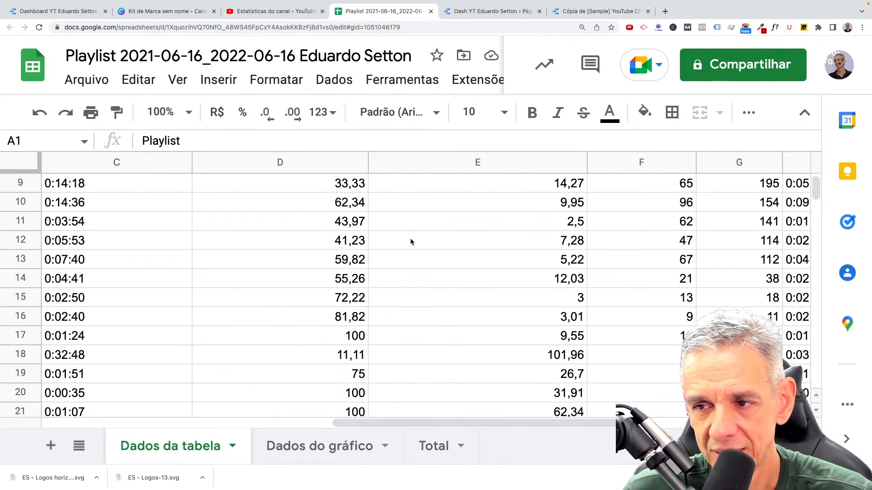
scroll(411, 202, "up", 4)
scroll(411, 201, "up", 4)
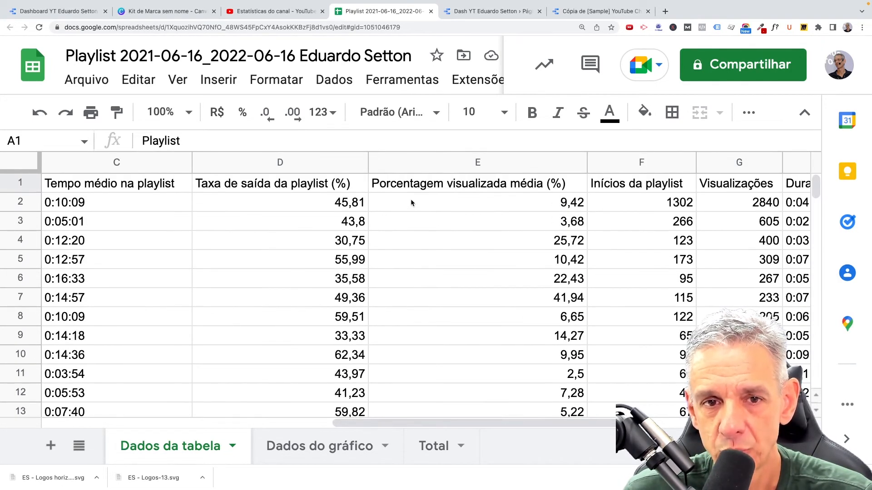
scroll(164, 208, "left", 2)
scroll(177, 212, "left", 2)
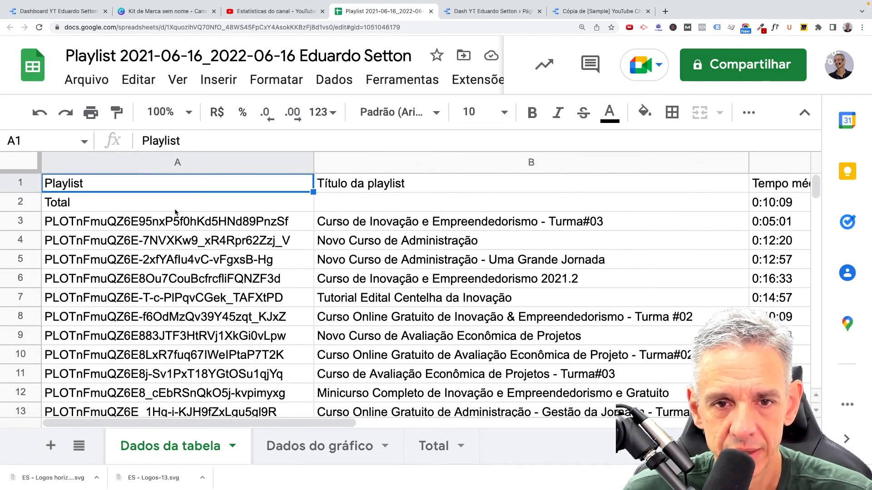
left_click(17, 203)
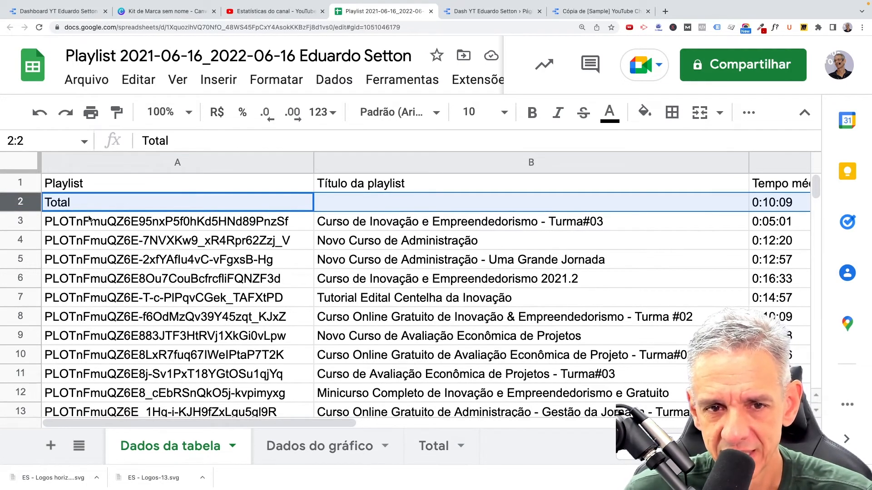
left_click(130, 221)
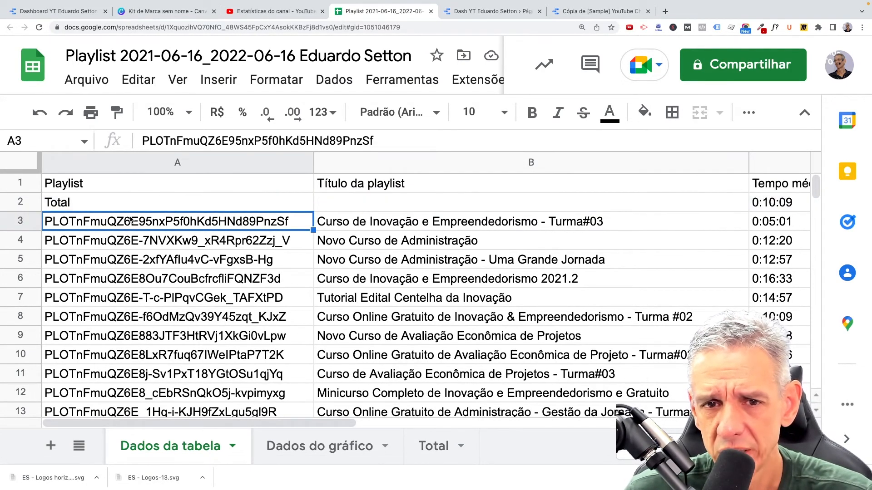
left_click(400, 227)
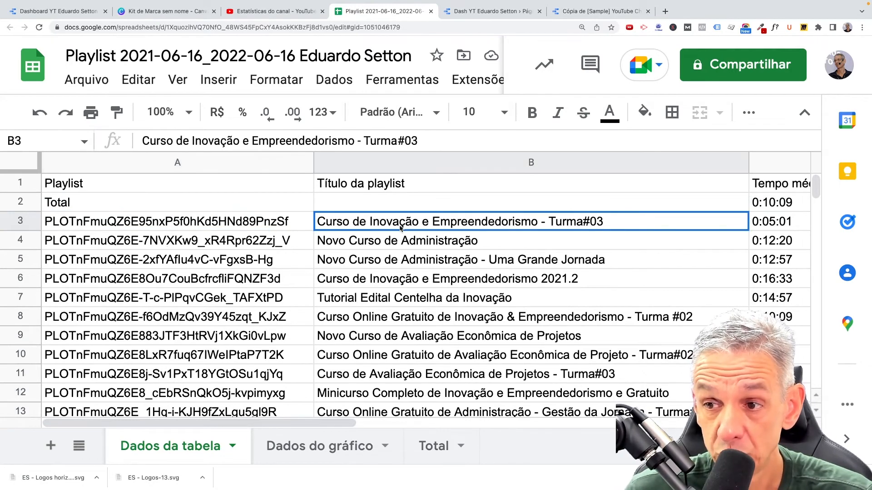
scroll(400, 227, "right", 5)
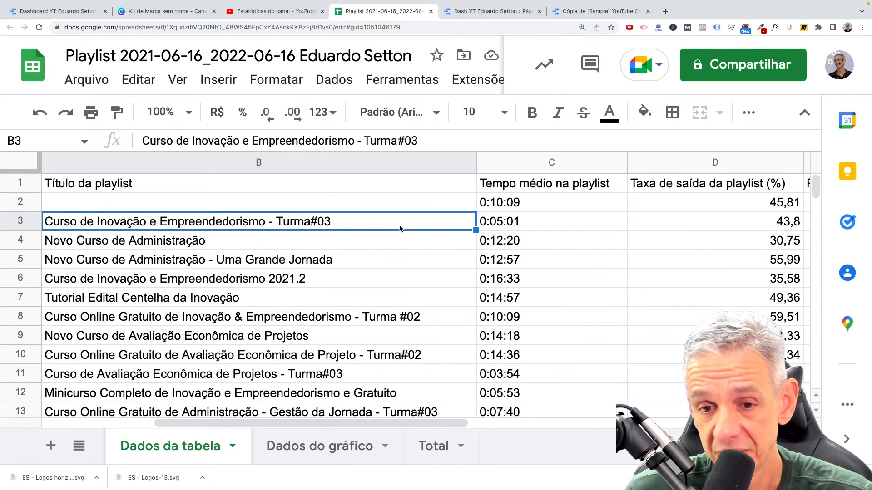
Step: Review the contents of the Dados do gráfico and Total sheets, then return to Dados da tabela
left_click(314, 450)
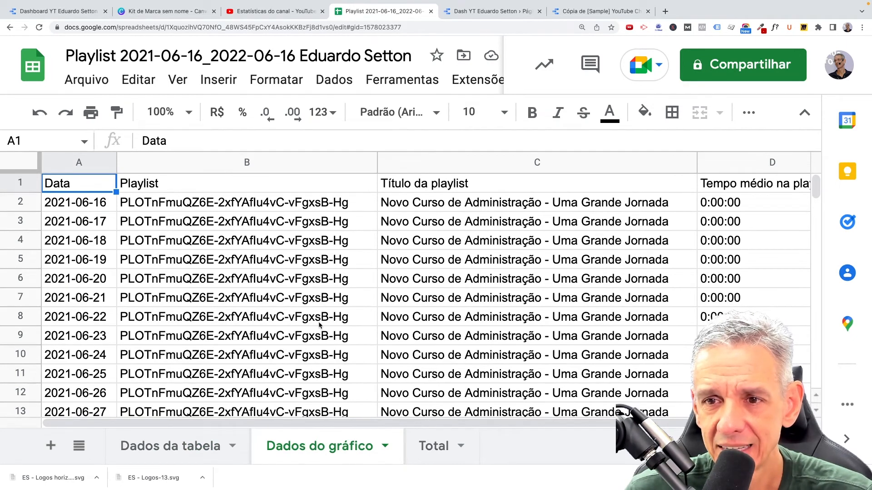
scroll(319, 325, "right", 3)
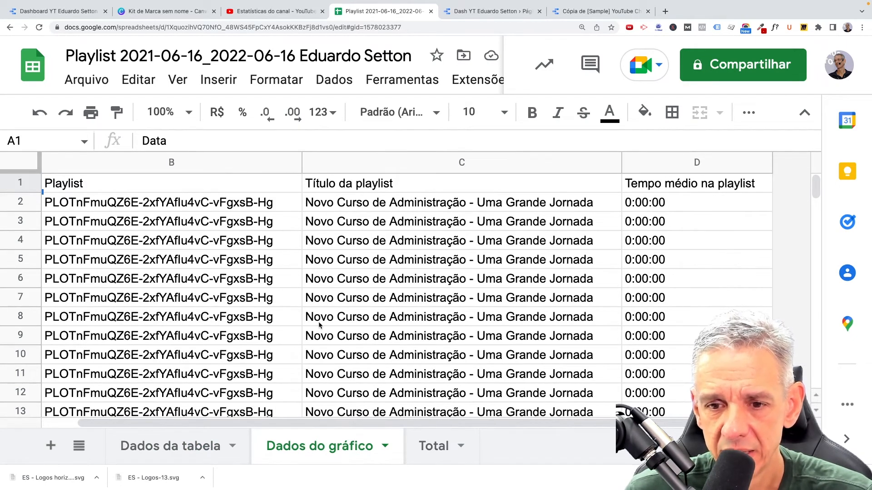
left_click(424, 447)
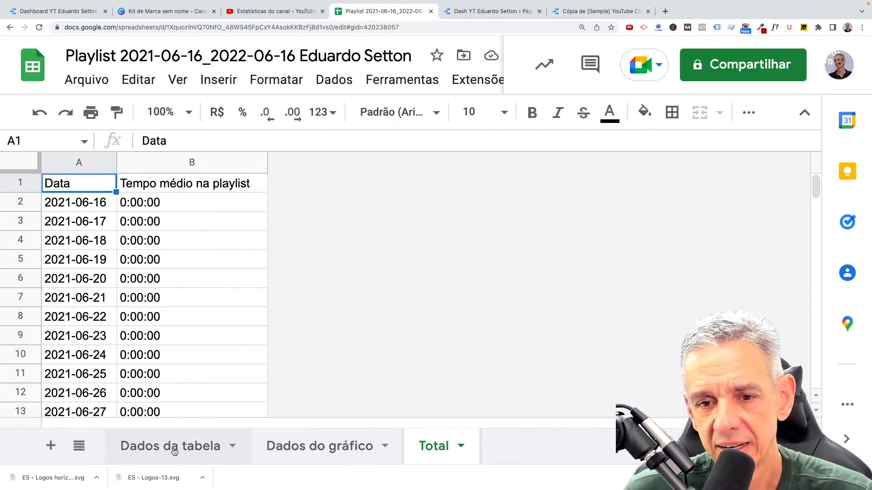
left_click(174, 451)
left_click(354, 449)
left_click(433, 450)
left_click(174, 442)
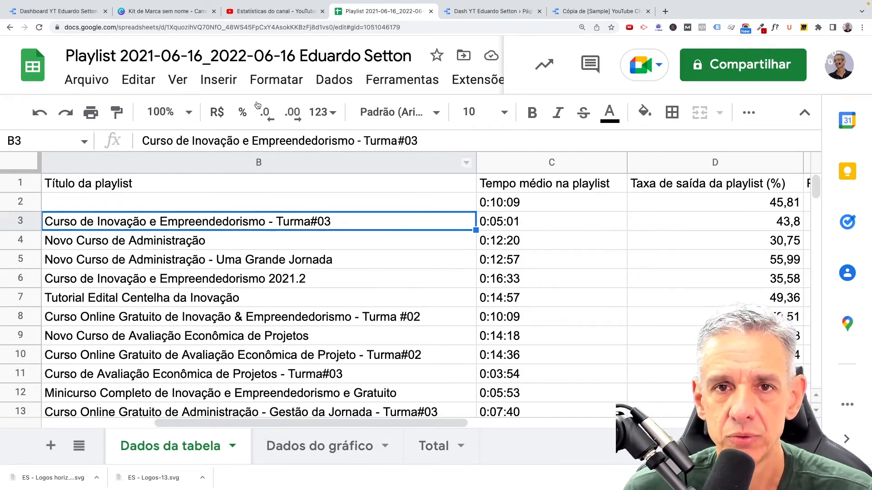
Step: Switch to the YouTube dashboard report and start adding a data source with the Planilhas Google connector
left_click(99, 13)
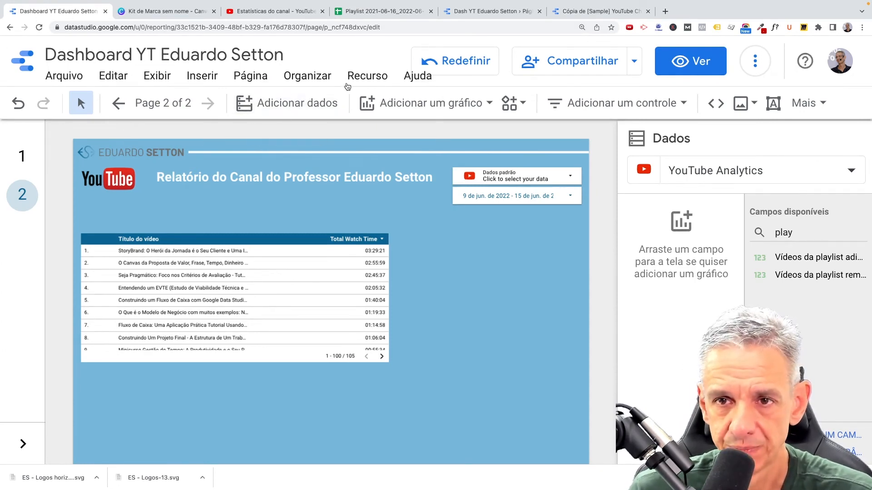
left_click(360, 78)
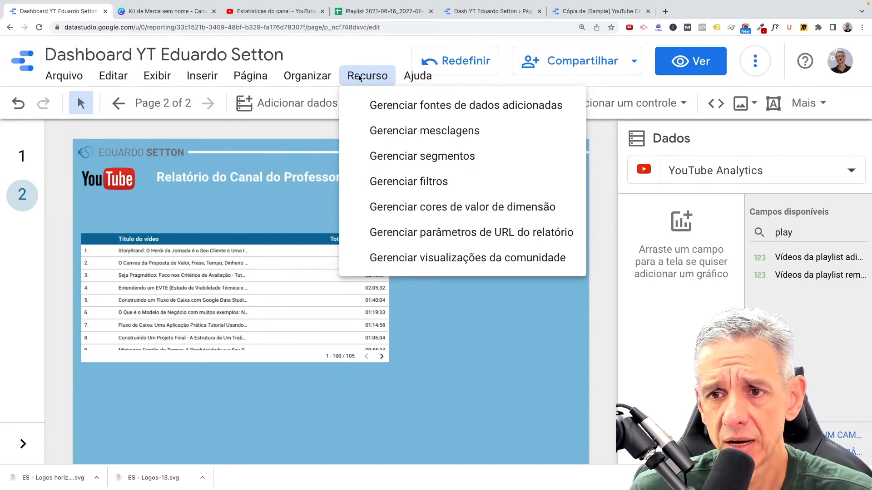
left_click(388, 108)
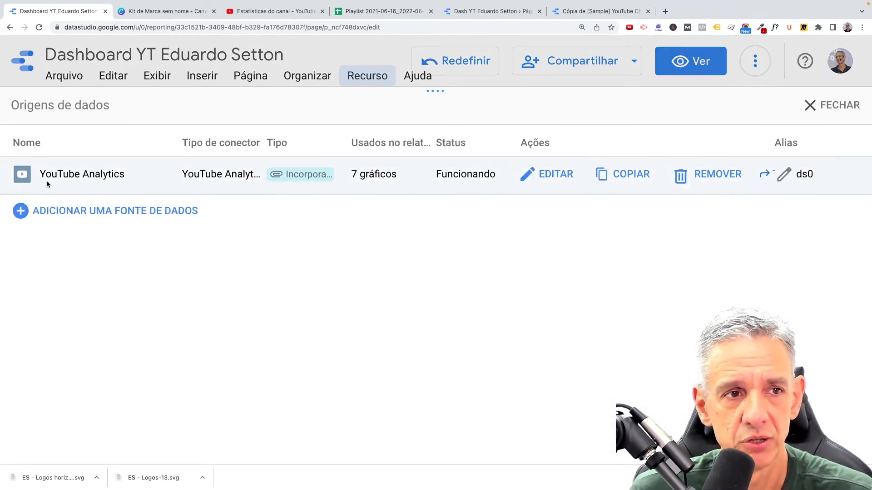
left_click(23, 212)
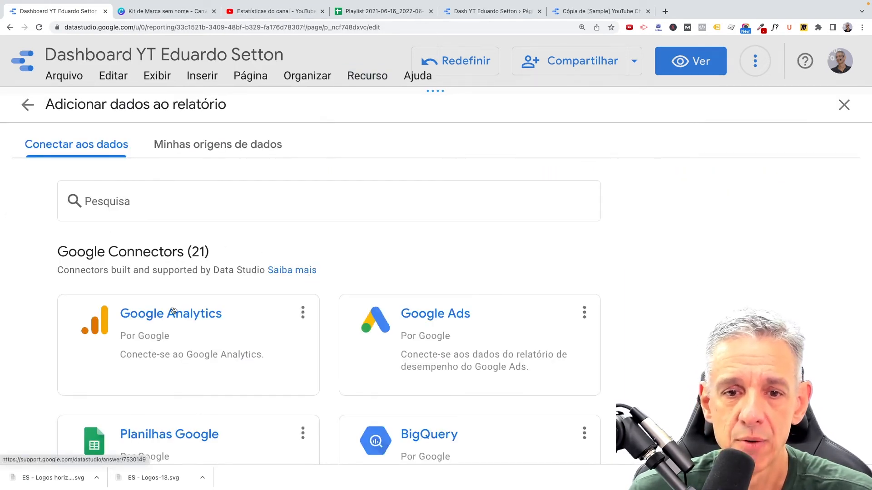
scroll(159, 425, "down", 2)
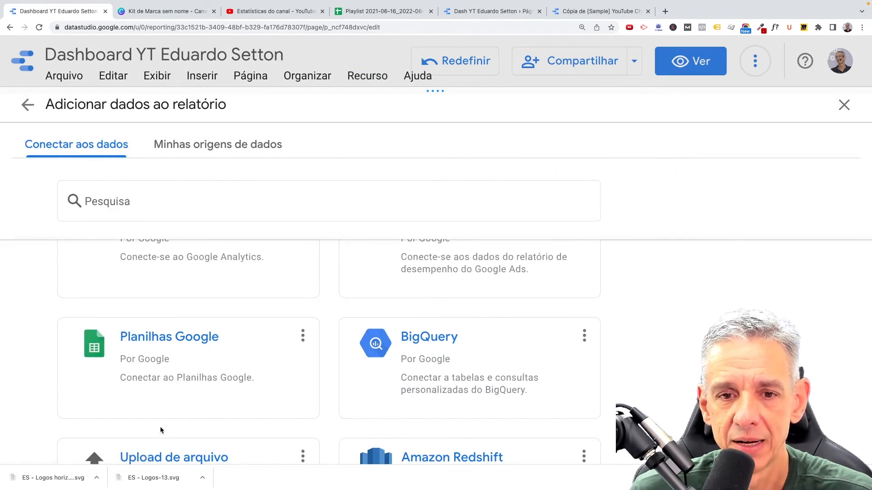
left_click(181, 370)
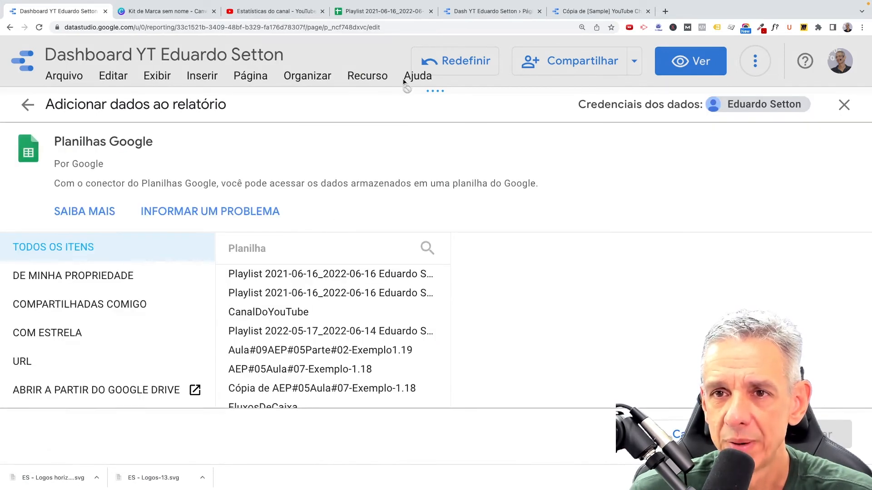
Step: Star the exported playlist spreadsheet in Google Sheets and return to the dashboard's data source selection
left_click(380, 10)
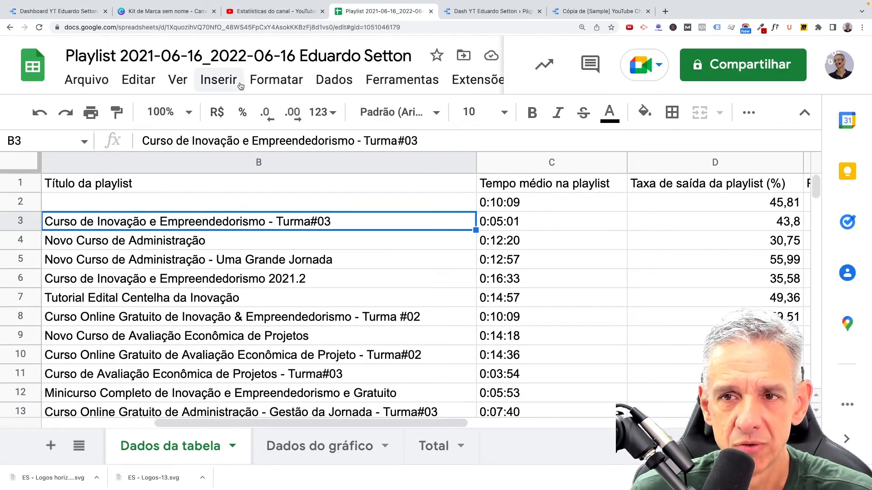
left_click(438, 55)
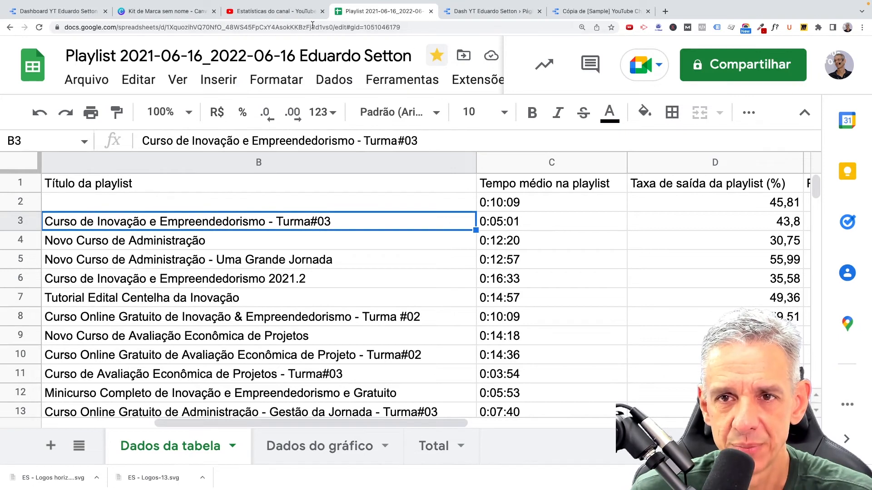
left_click(56, 13)
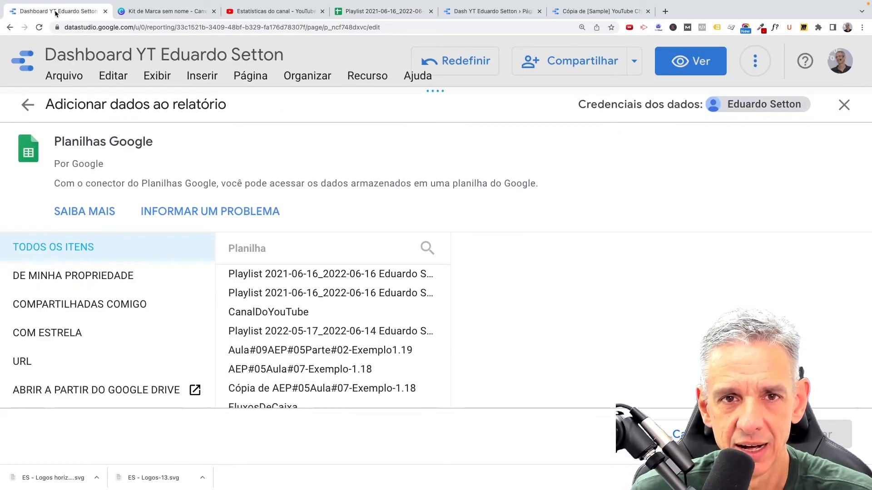
Step: Add the Dados da tabela page of the starred Playlist 2021-06-16_2022-06-16 spreadsheet to the report and check the data source list
left_click(52, 336)
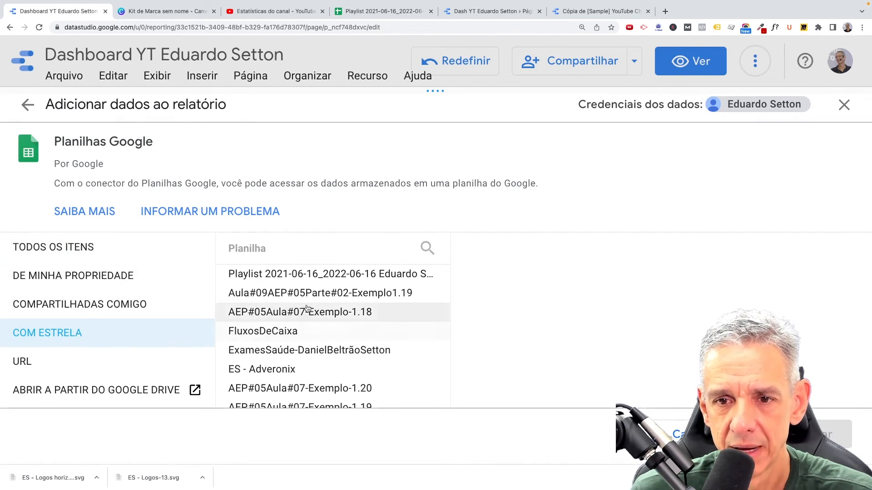
left_click(308, 281)
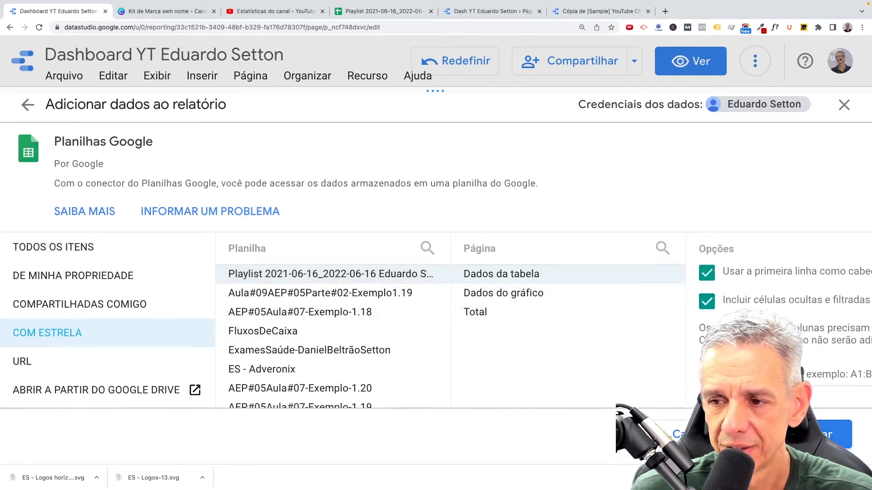
left_click(836, 435)
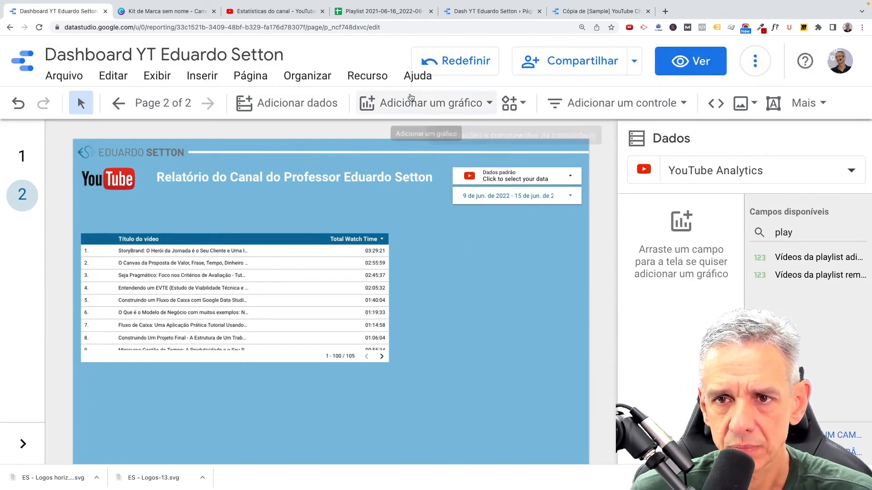
left_click(367, 76)
left_click(389, 109)
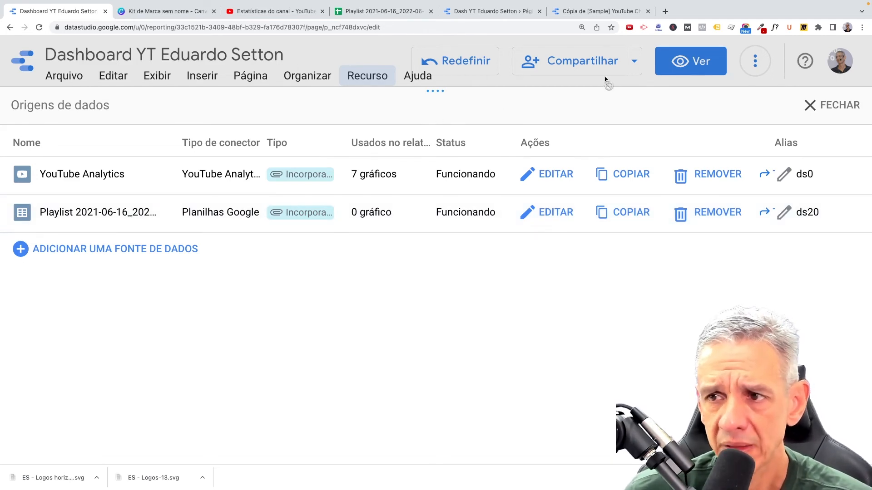
left_click(834, 105)
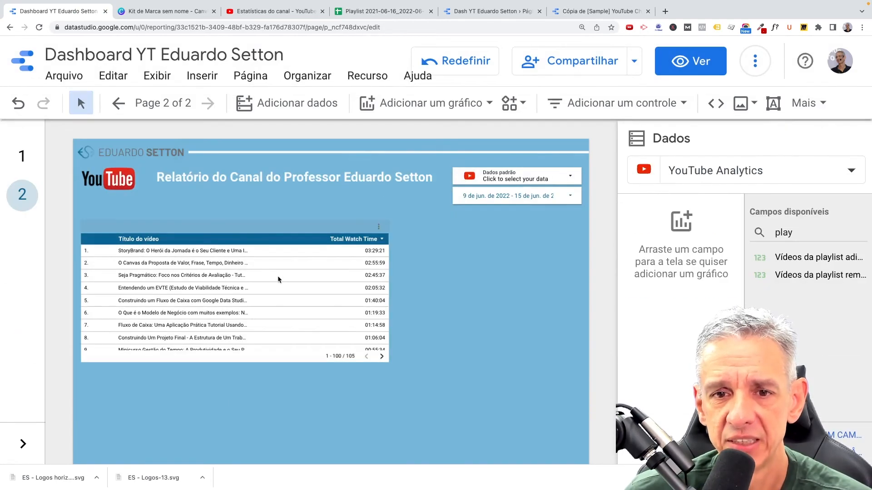
Step: Switch the video table to the Playlist 2021-06-16_2022-06-16 data source and use Título da playlist as its dimension
left_click_drag(234, 225, 229, 238)
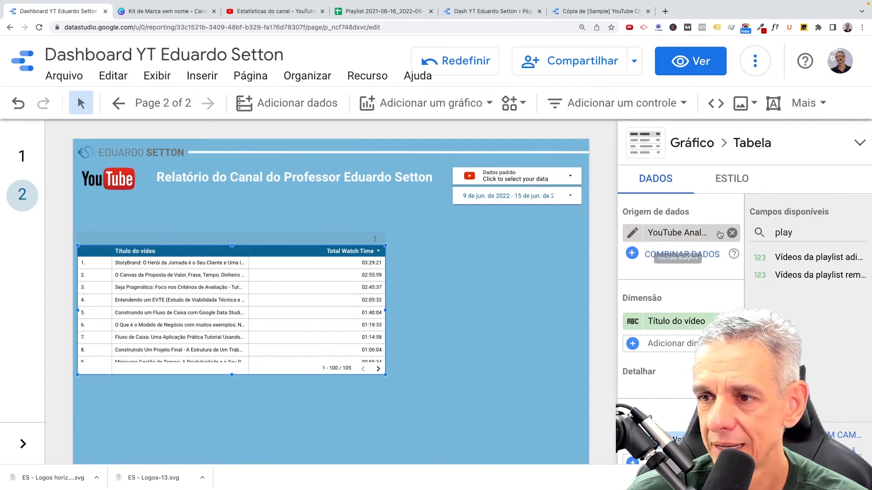
left_click(731, 233)
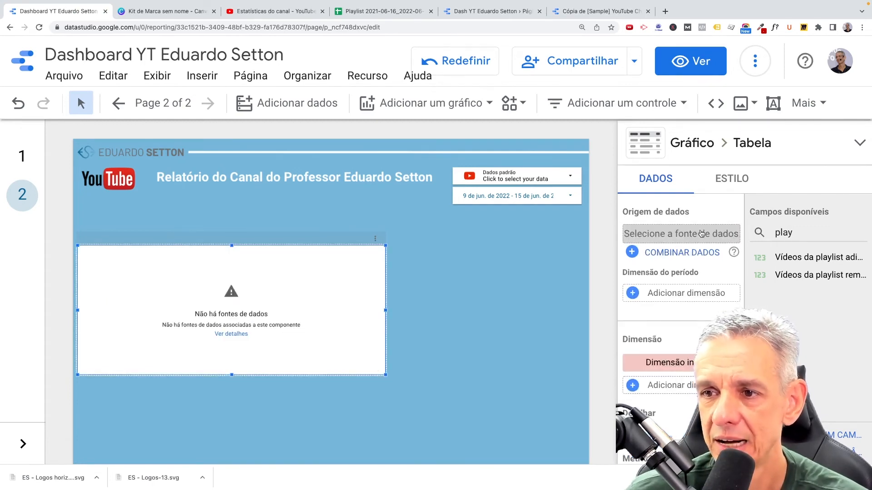
left_click(648, 235)
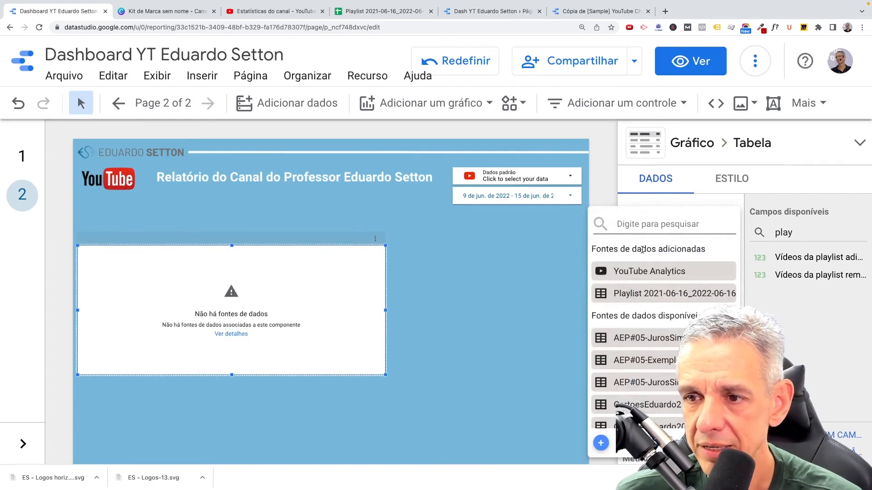
left_click(628, 295)
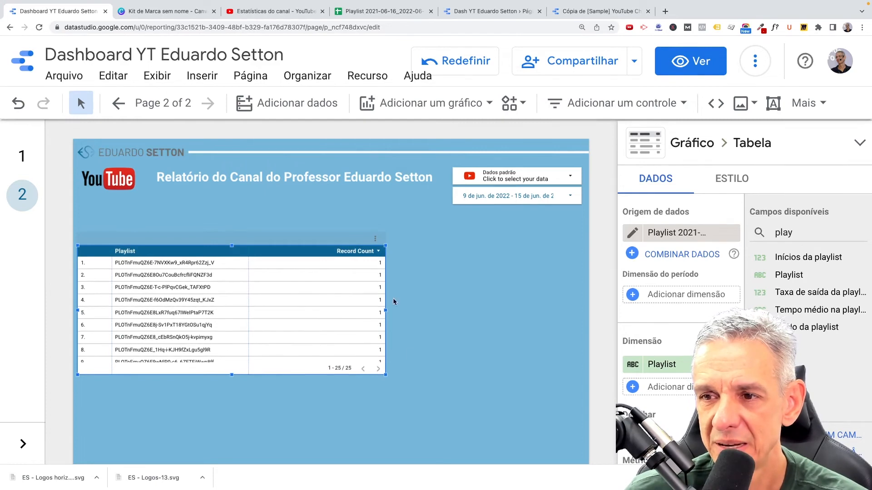
scroll(666, 374, "down", 2)
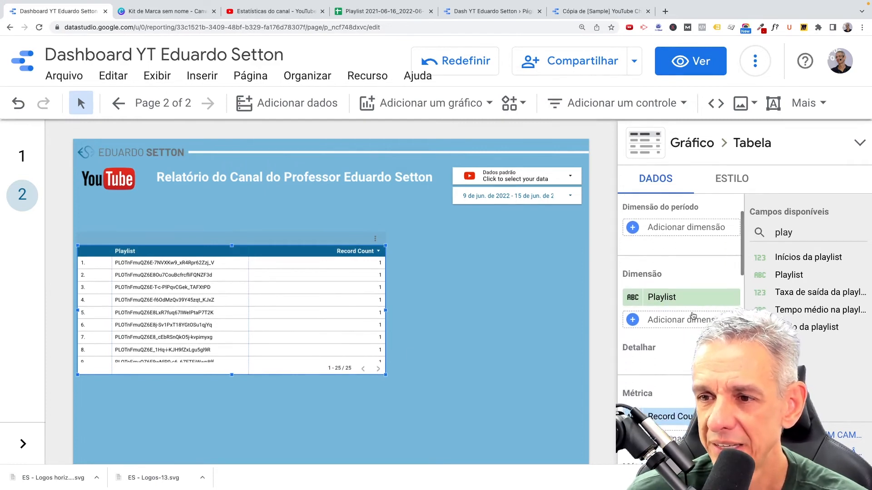
left_click_drag(813, 327, 677, 300)
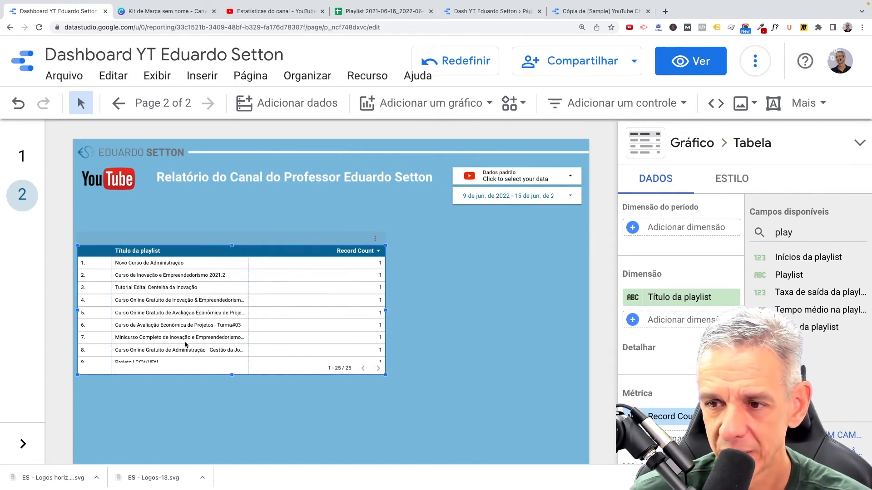
Step: Replace the table's Record Count metric with Tempo médio na playlist and check the new metric's aggregation settings
scroll(677, 368, "down", 2)
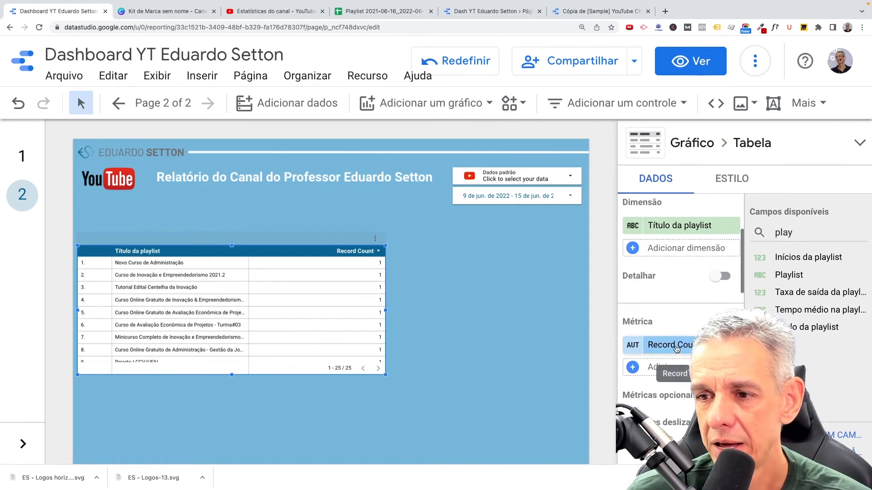
left_click(732, 344)
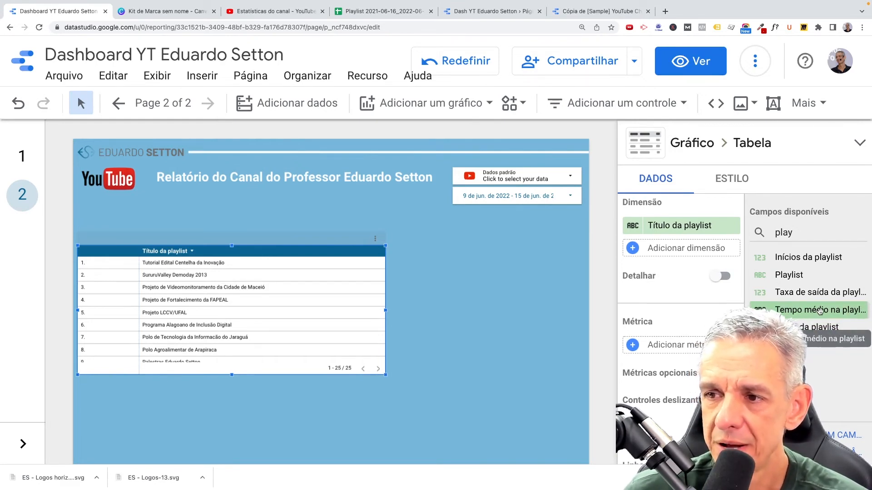
left_click_drag(815, 312, 651, 344)
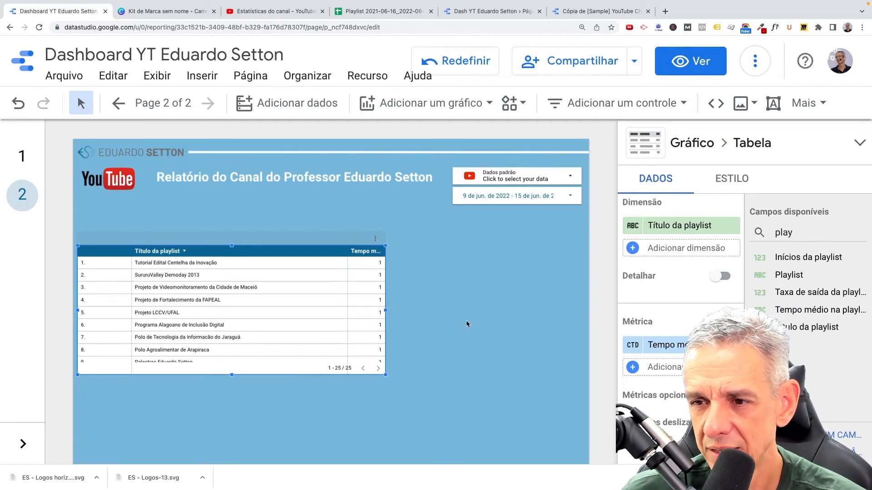
left_click(634, 346)
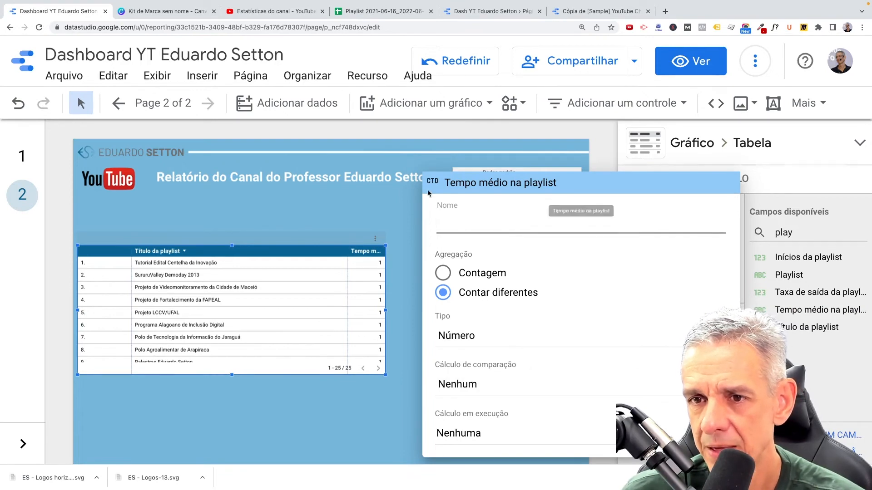
left_click(380, 223)
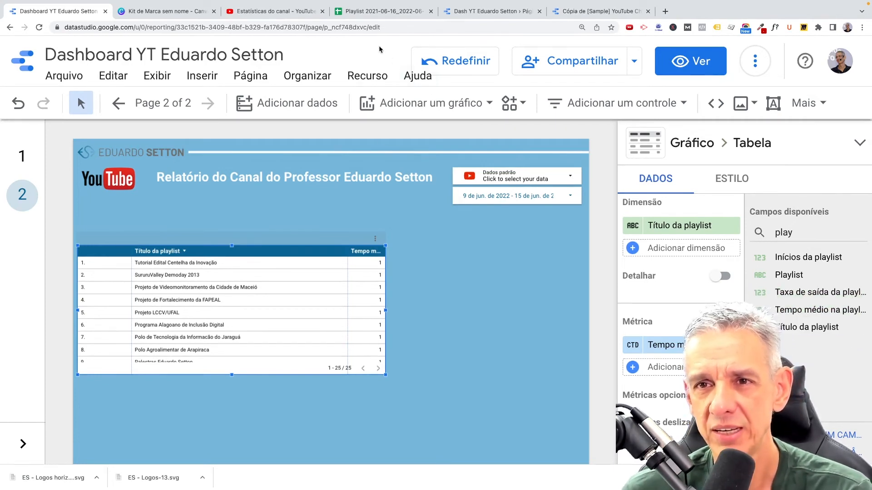
Step: Examine pages 1 to 4 of the finished reference report, especially the playlist and weekday tables on page 4
left_click(489, 13)
scroll(521, 208, "down", 5)
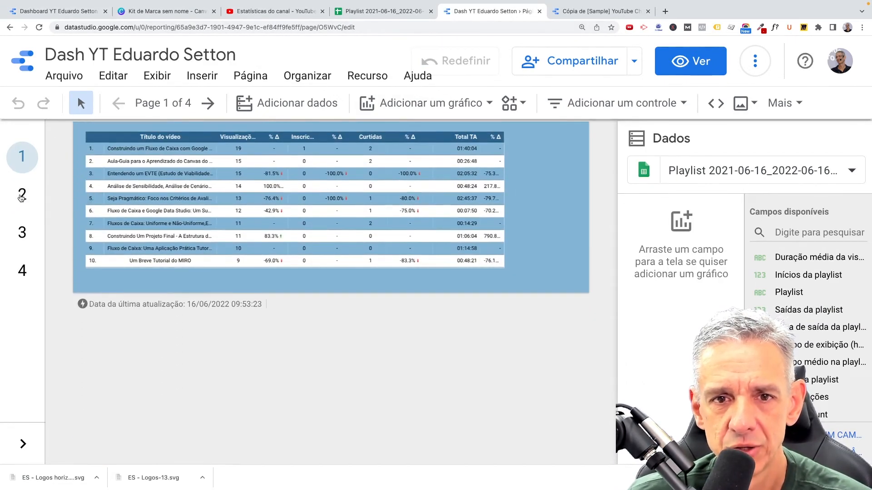
left_click(22, 195)
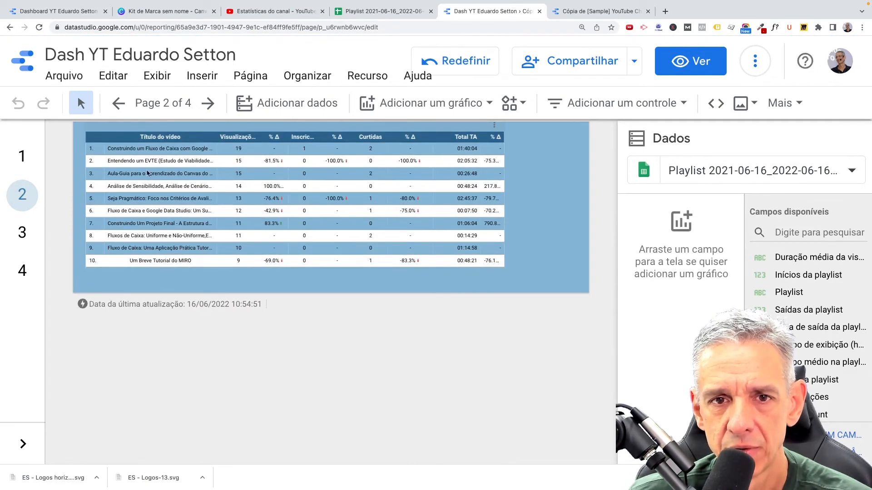
left_click(21, 233)
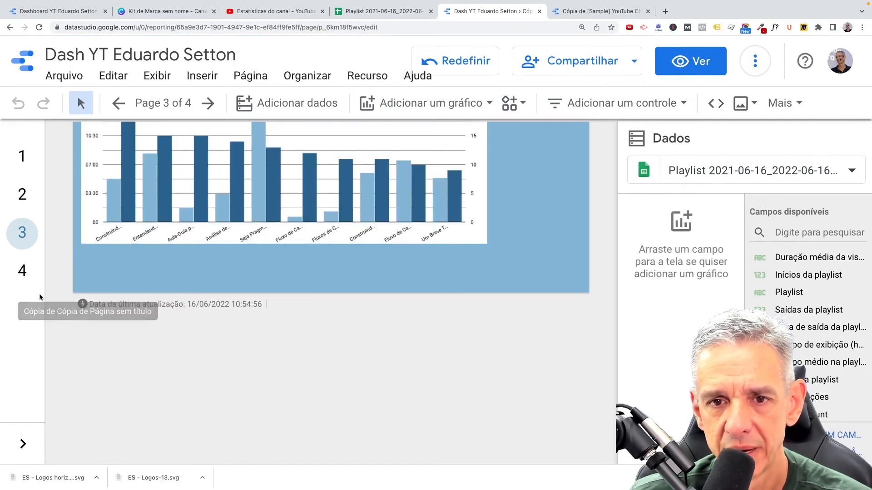
scroll(126, 308, "up", 3)
scroll(126, 308, "up", 1)
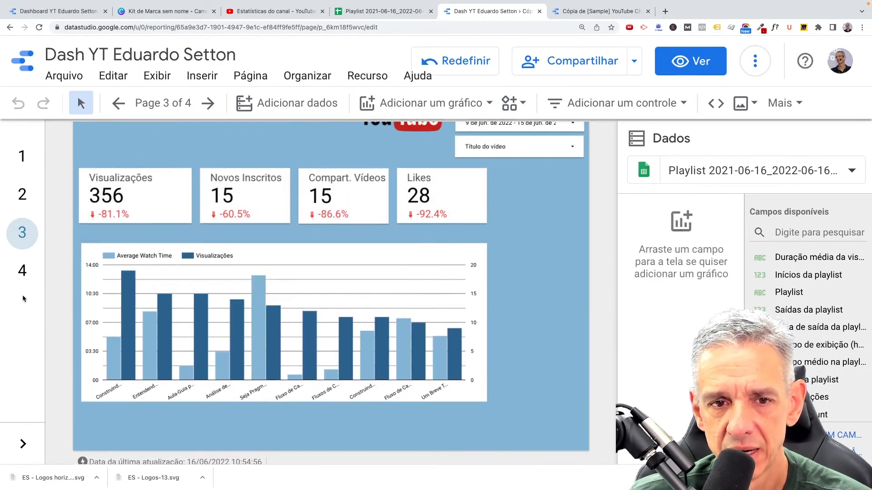
left_click(22, 271)
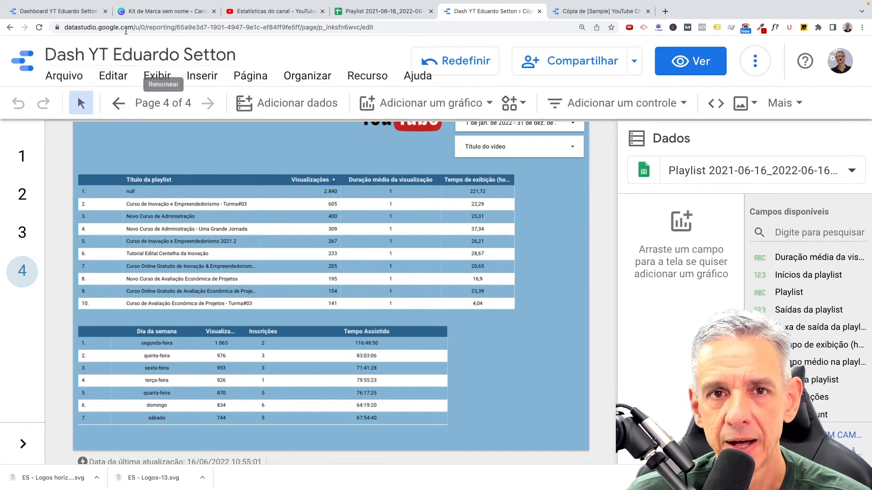
scroll(431, 263, "up", 3)
scroll(434, 260, "down", 5)
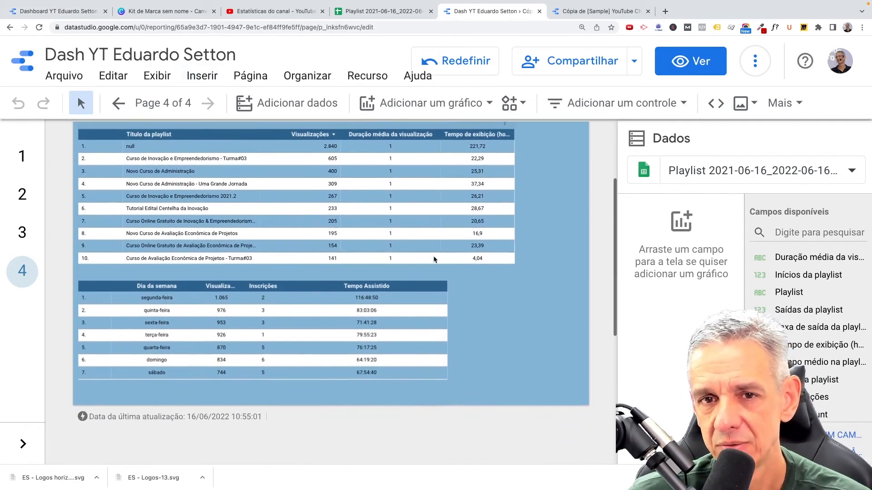
scroll(433, 259, "up", 3)
scroll(433, 259, "down", 3)
scroll(434, 259, "up", 3)
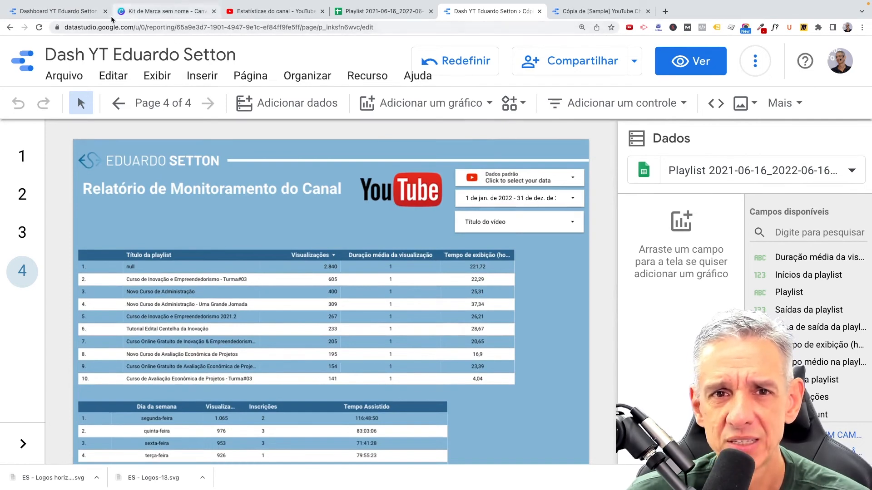
Step: Return to the dashboard being built, move the playlist table up closer to the header and clear the available-fields search
left_click(50, 13)
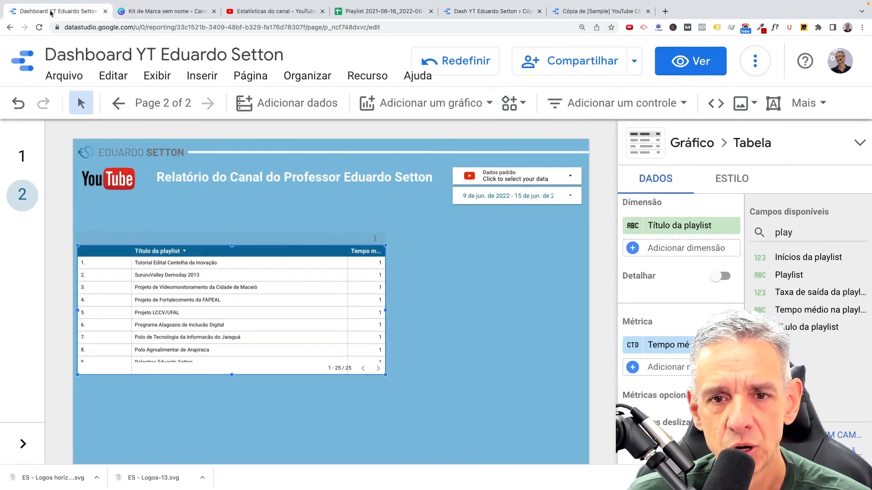
left_click_drag(281, 250, 284, 222)
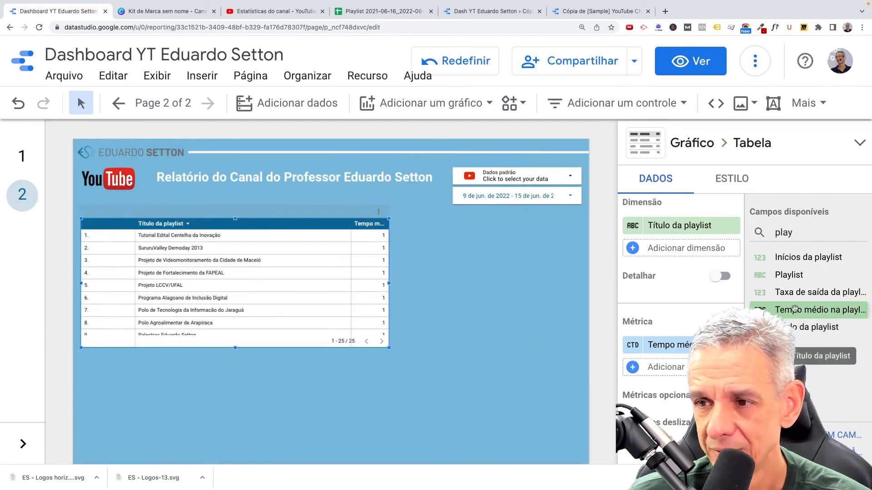
left_click_drag(795, 232, 774, 232)
key("BackSpace")
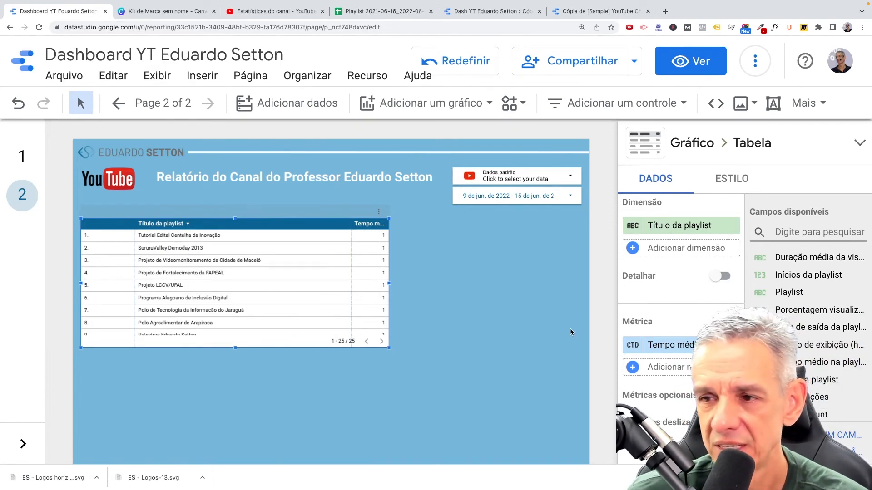
Step: Add Visualizações as a metric of the playlist table and remove the Tempo médio na playlist metric
scroll(807, 361, "down", 1)
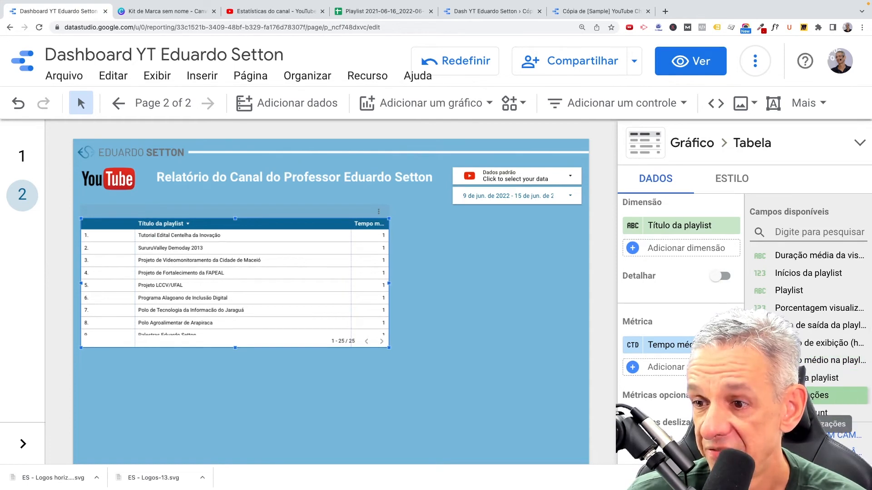
left_click_drag(807, 395, 672, 368)
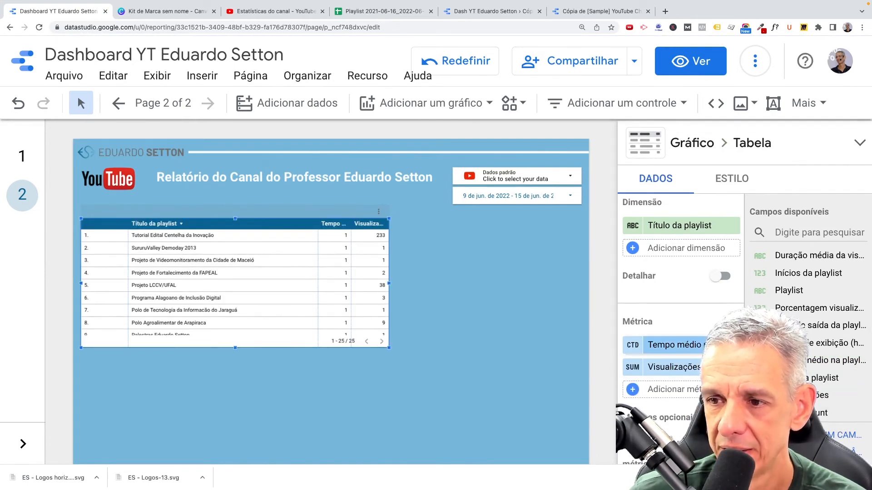
left_click(729, 345)
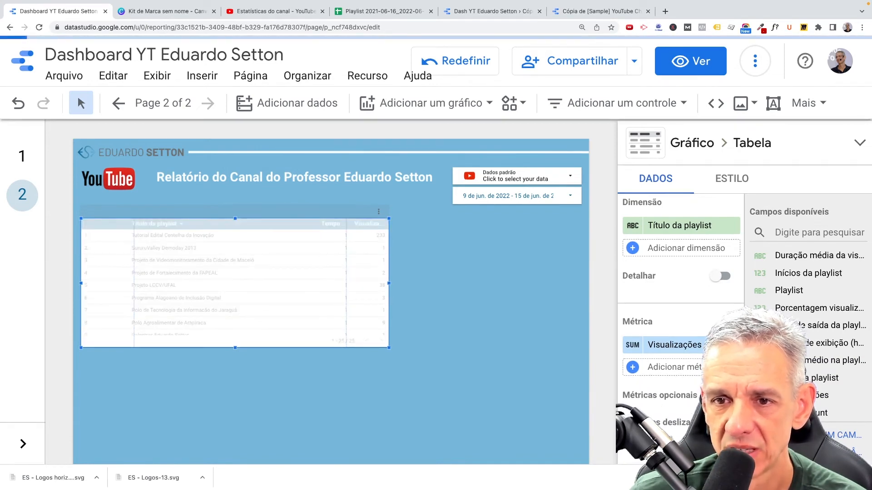
Step: Sort the playlist table by Visualizações in descending order and enlarge it in width and height to show twelve rows
scroll(681, 295, "down", 4)
scroll(680, 353, "down", 3)
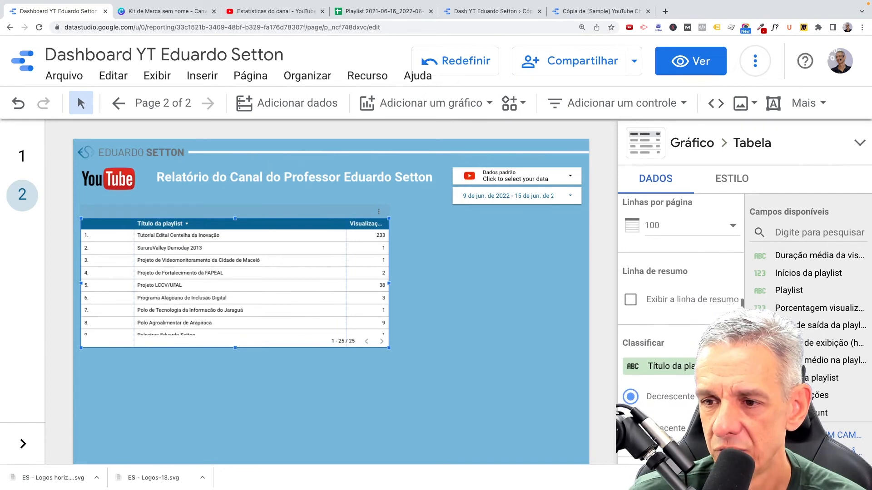
left_click(679, 354)
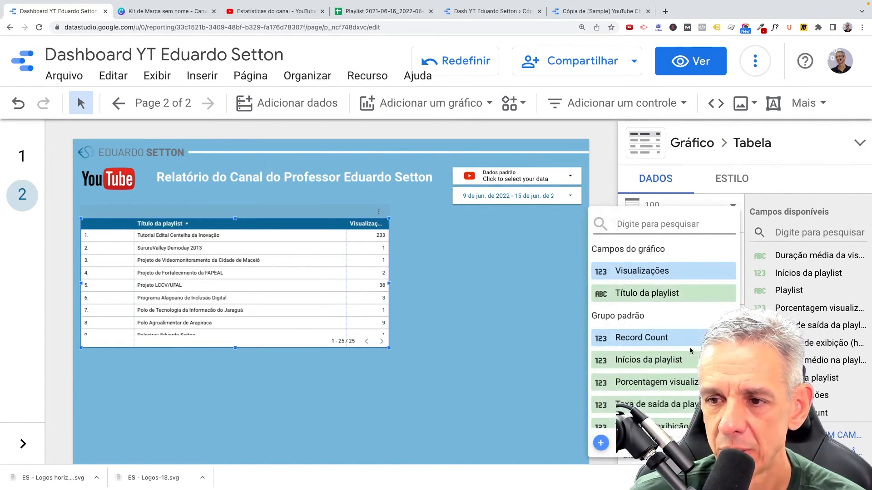
left_click(639, 271)
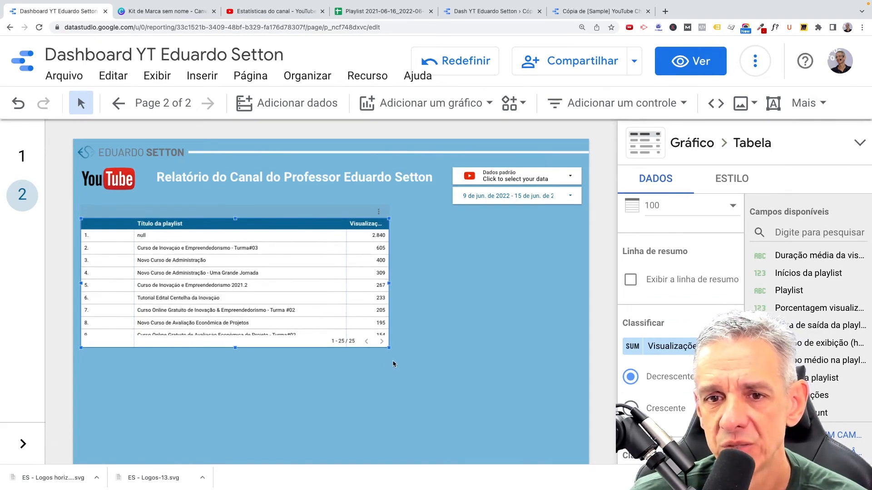
left_click_drag(389, 349, 482, 393)
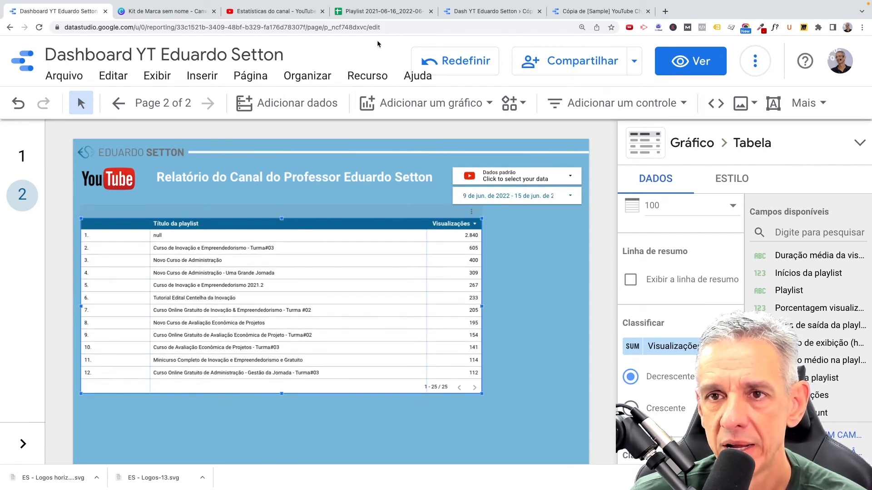
Step: Inspect row 2 of the Playlist 2021-06-16_2022-06-16 spreadsheet, including its Playlist column, and return to the dashboard
left_click(399, 14)
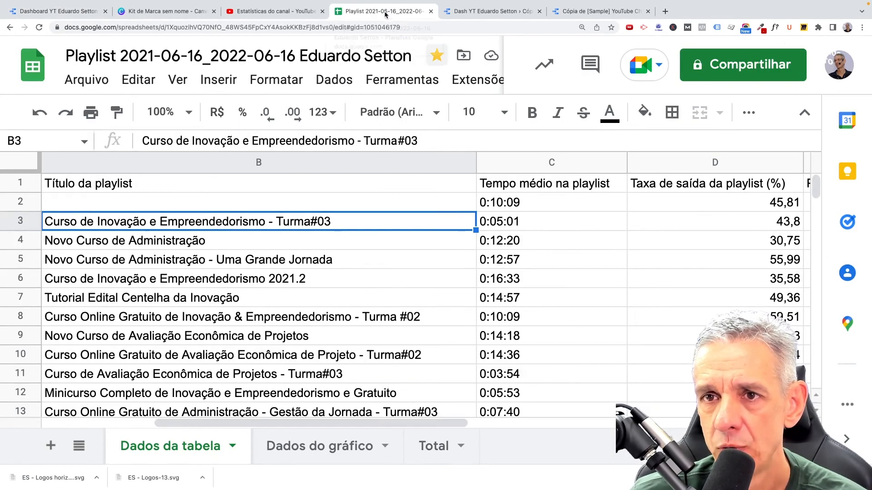
left_click(21, 201)
scroll(134, 240, "left", 5)
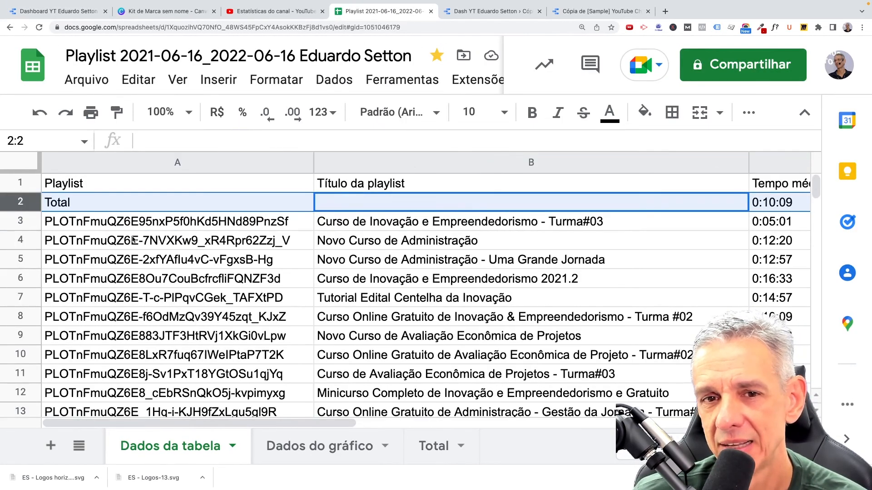
left_click(17, 204)
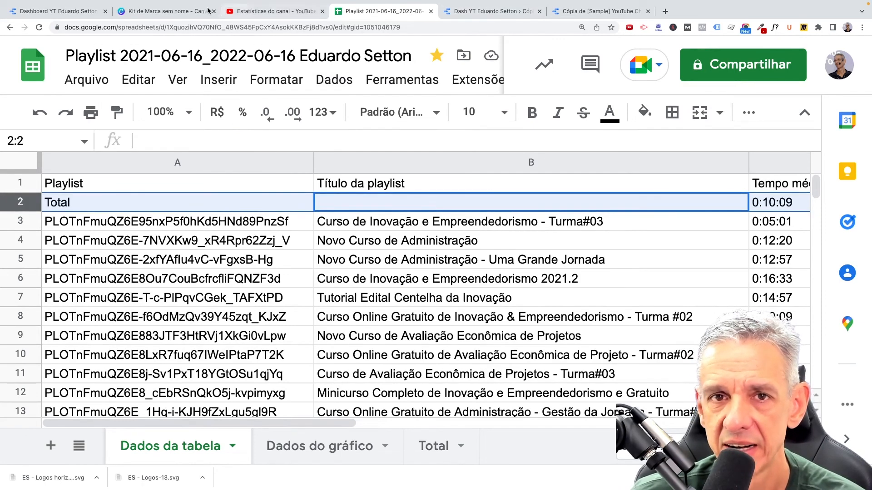
left_click(82, 12)
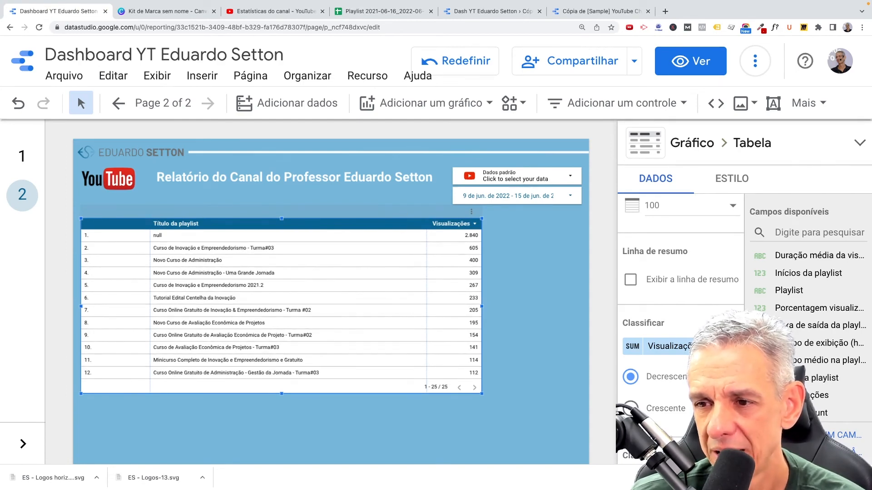
Step: Start creating a filter for the playlist table, set its condition to Excluir and open its field choices
scroll(686, 396, "down", 10)
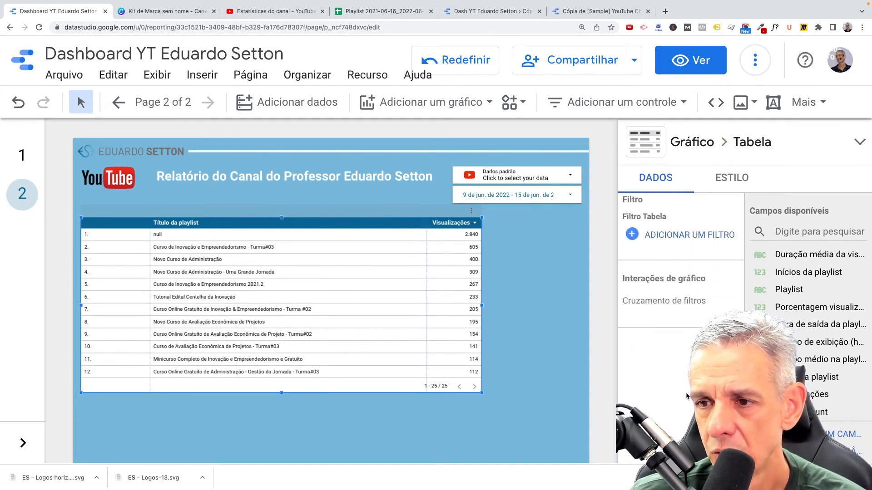
scroll(658, 300, "up", 3)
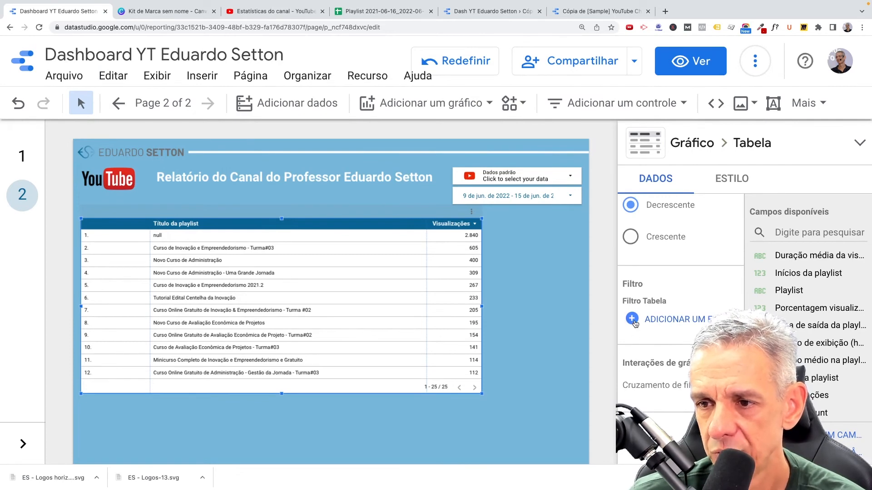
left_click(633, 320)
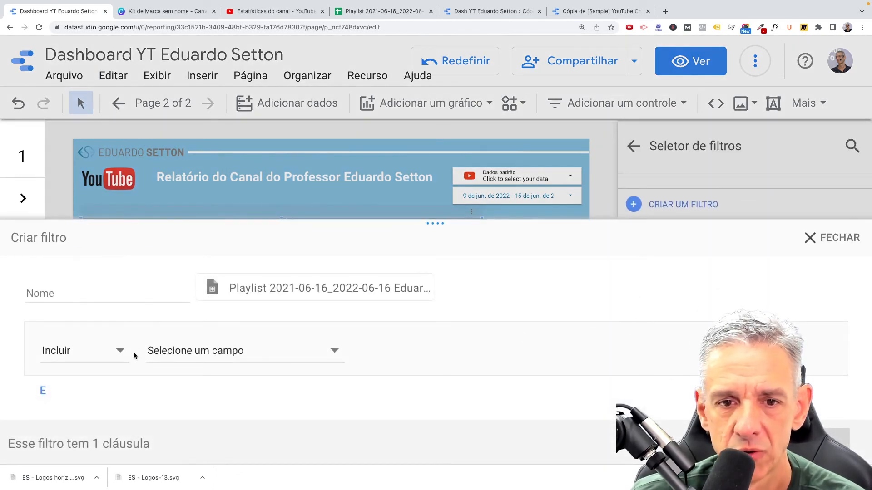
left_click(120, 353)
left_click(59, 394)
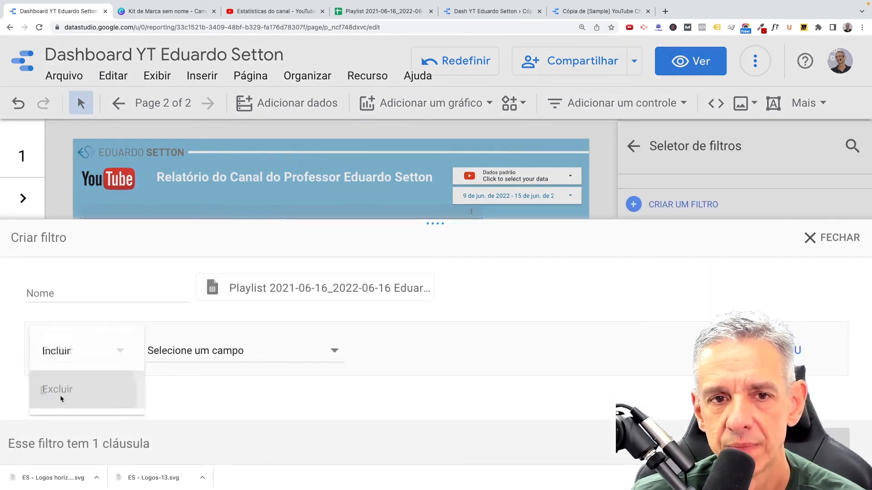
left_click(333, 352)
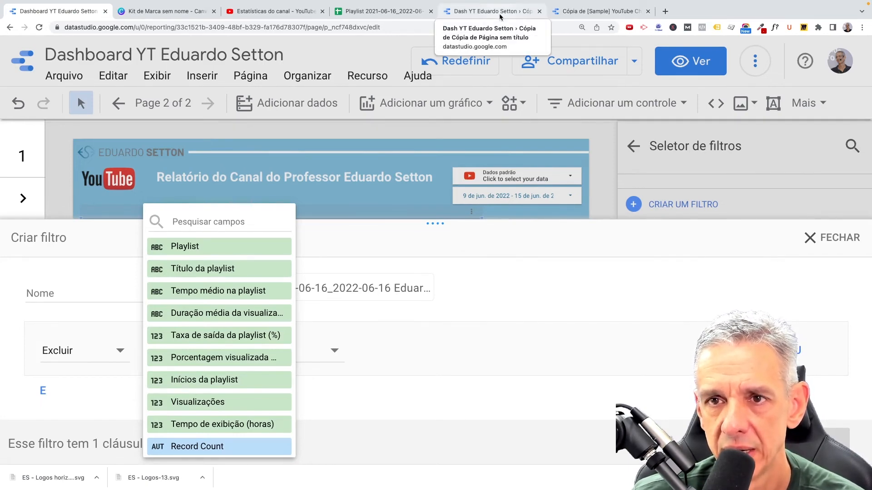
Step: Check which spreadsheet column holds the label of the totals row, glance at the other reports and return to the filter
left_click(388, 13)
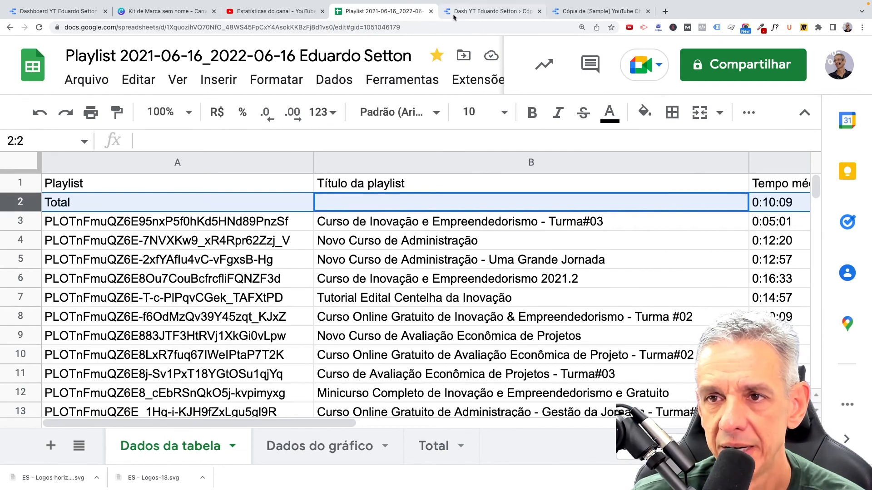
left_click(481, 12)
left_click(590, 12)
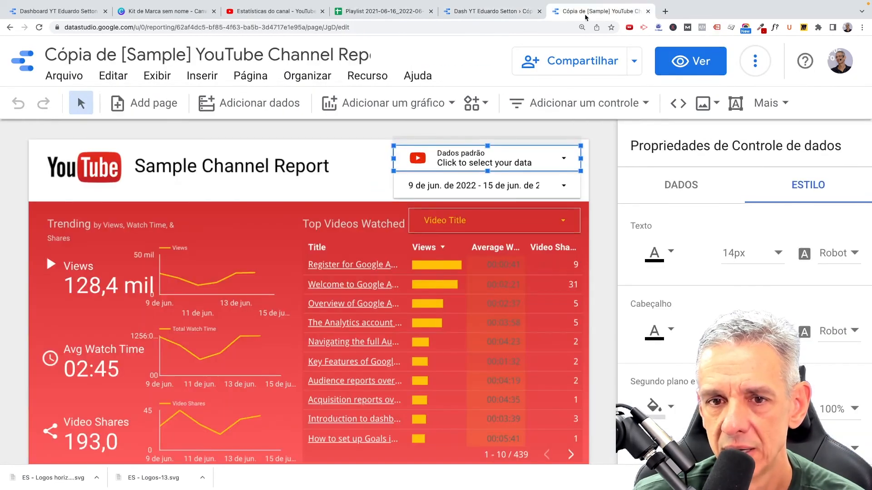
left_click(79, 13)
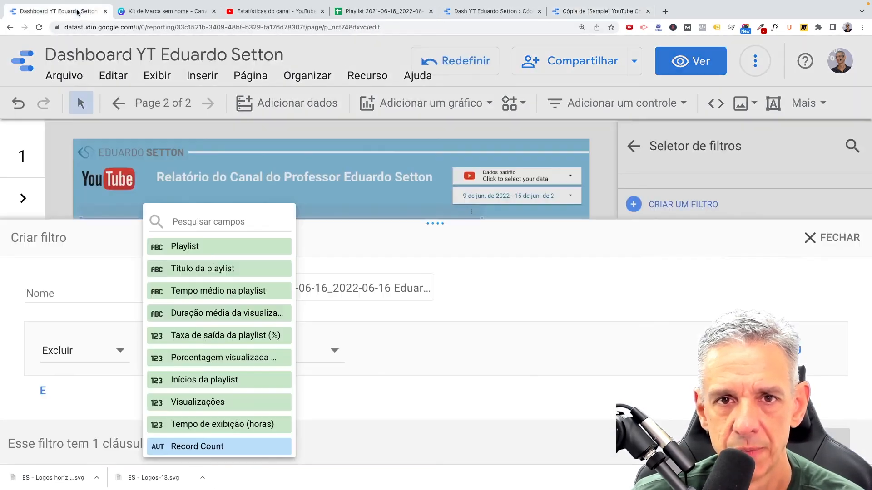
Step: Complete the exclusion filter with the field Playlist, condition Igual a (=) and value Total, and save it
left_click(216, 249)
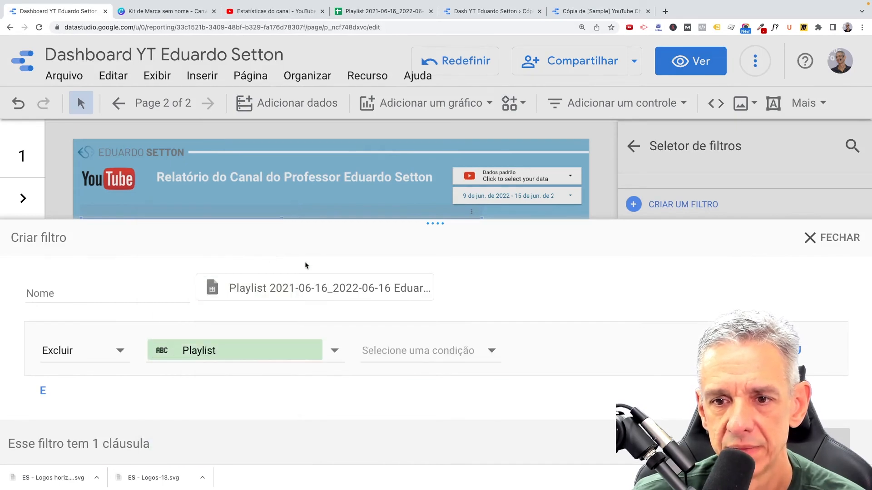
left_click(492, 351)
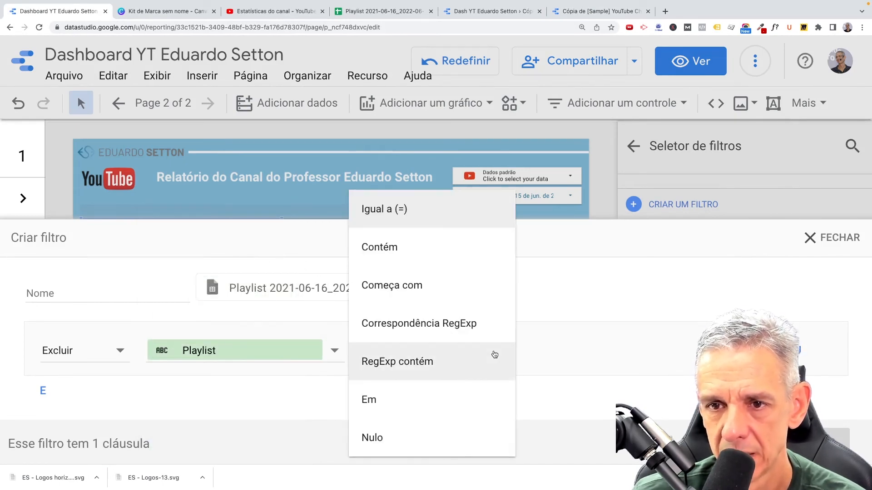
left_click(411, 215)
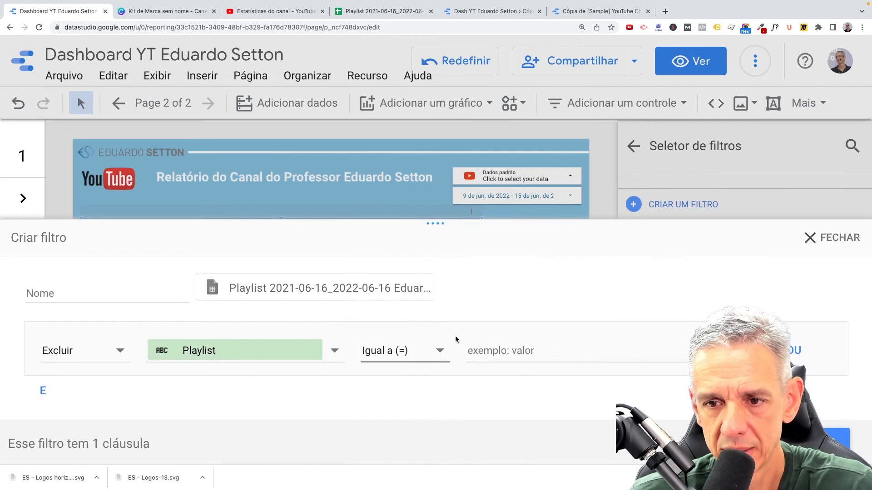
left_click(482, 352)
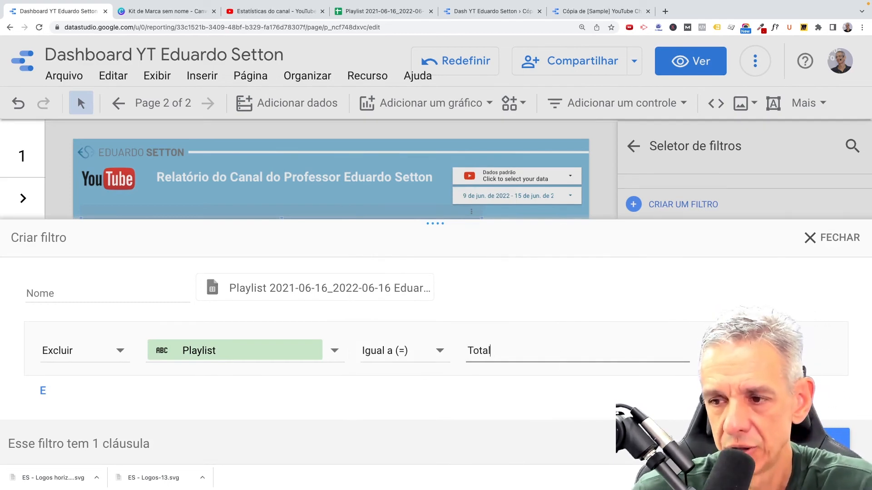
key("Return")
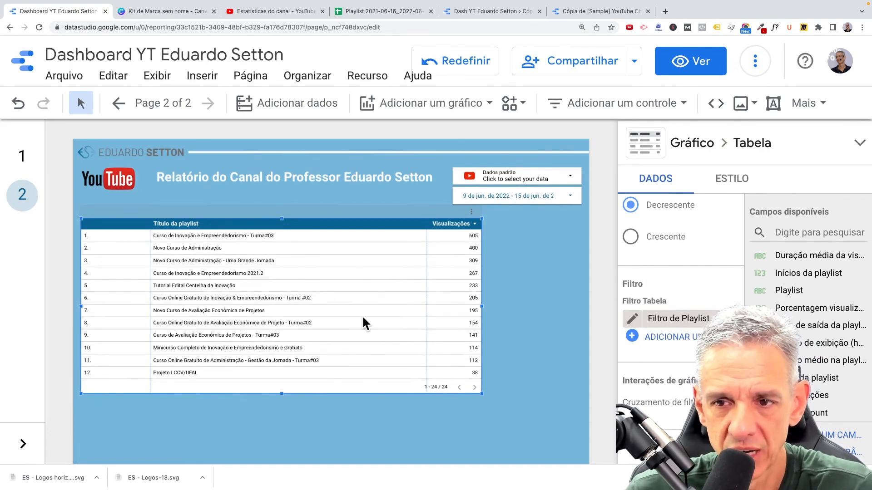
Step: Center-align the Visualizações metric column and the Título da playlist dimension column of the table
left_click(731, 180)
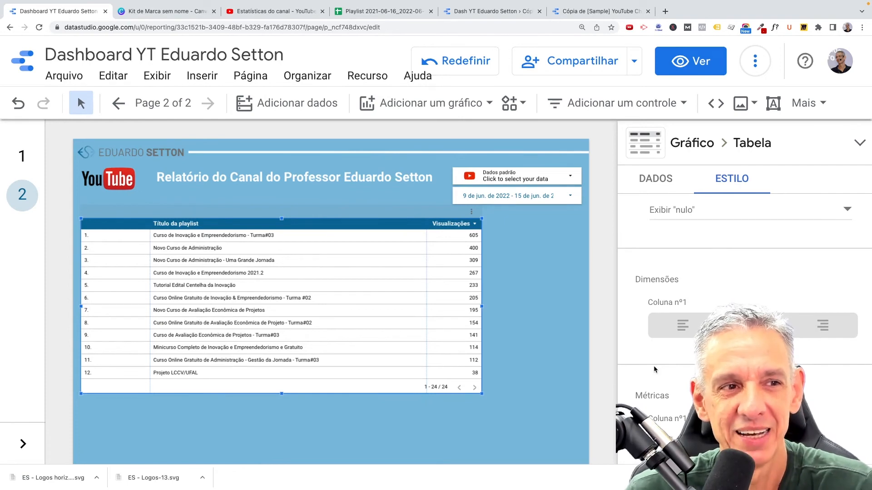
scroll(744, 295, "down", 3)
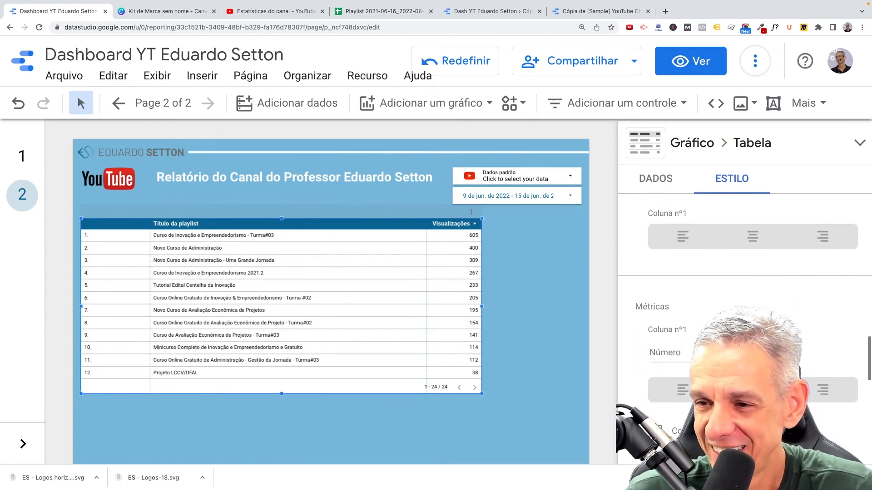
scroll(745, 295, "down", 1)
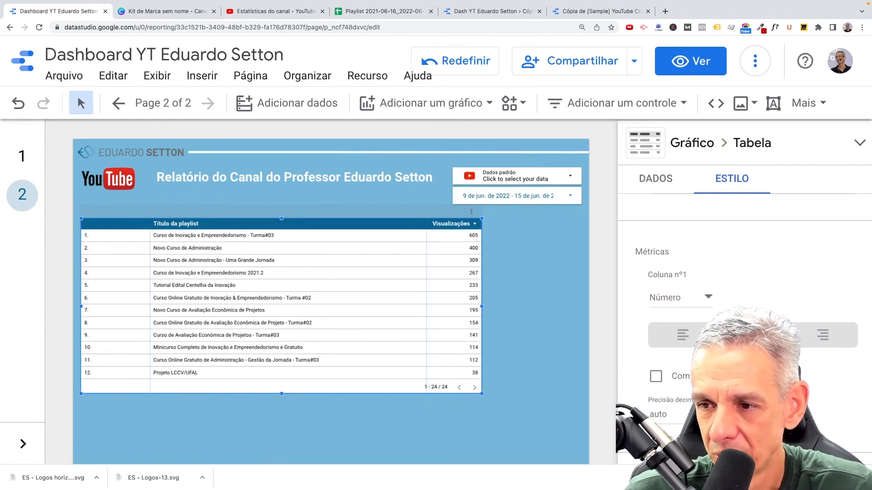
scroll(745, 295, "down", 5)
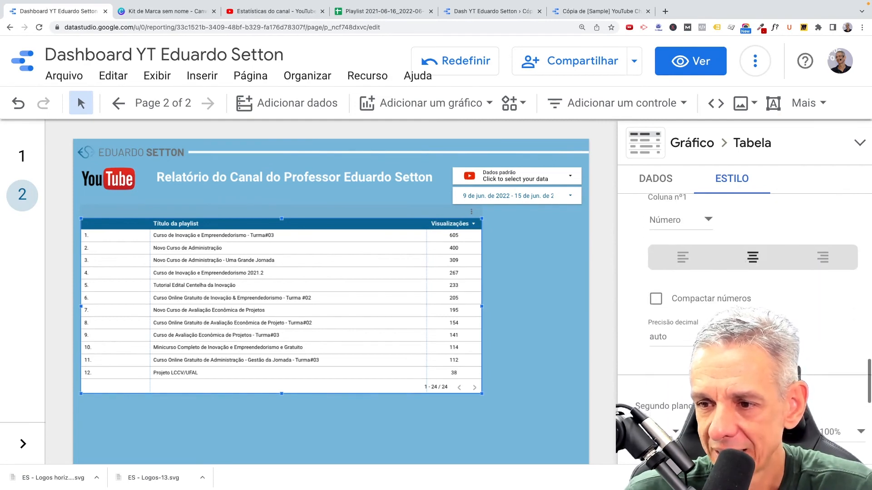
left_click(752, 371)
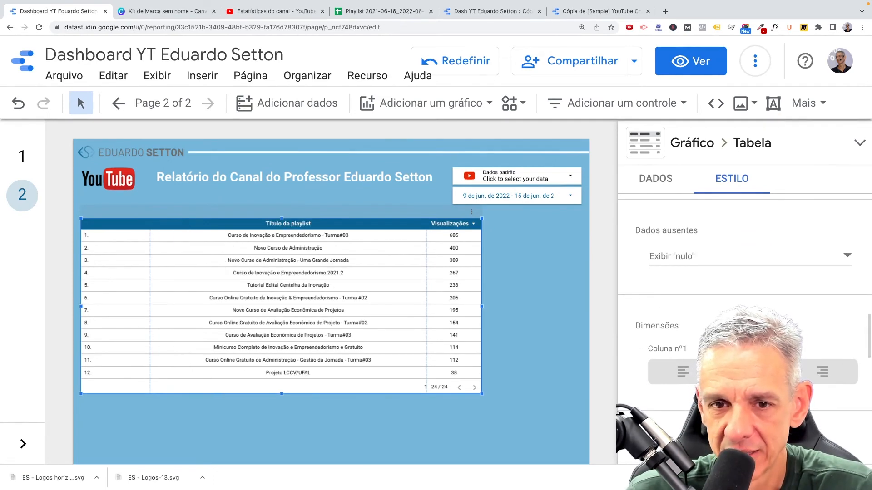
Step: Narrow and shorten the playlist table to ten visible rows and move it up directly below the YouTube logo
scroll(744, 295, "up", 5)
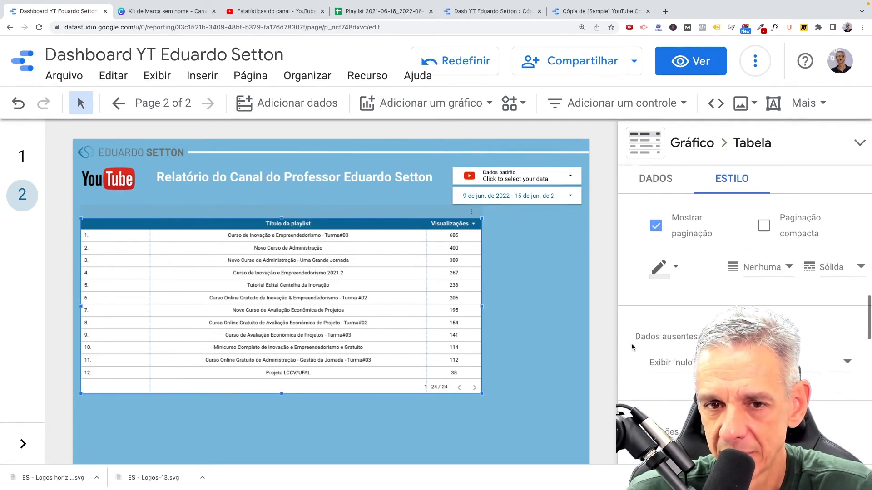
left_click_drag(482, 306, 373, 294)
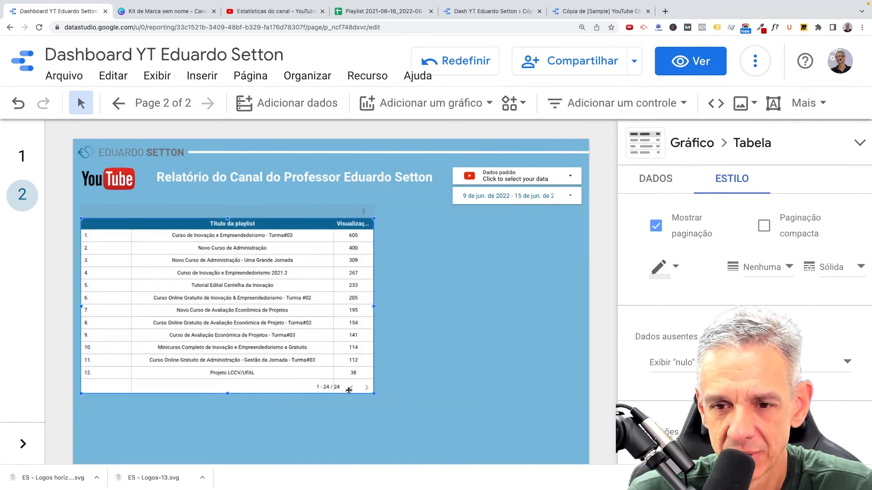
left_click_drag(228, 394, 228, 366)
left_click_drag(269, 214, 289, 199)
scroll(753, 303, "down", 5)
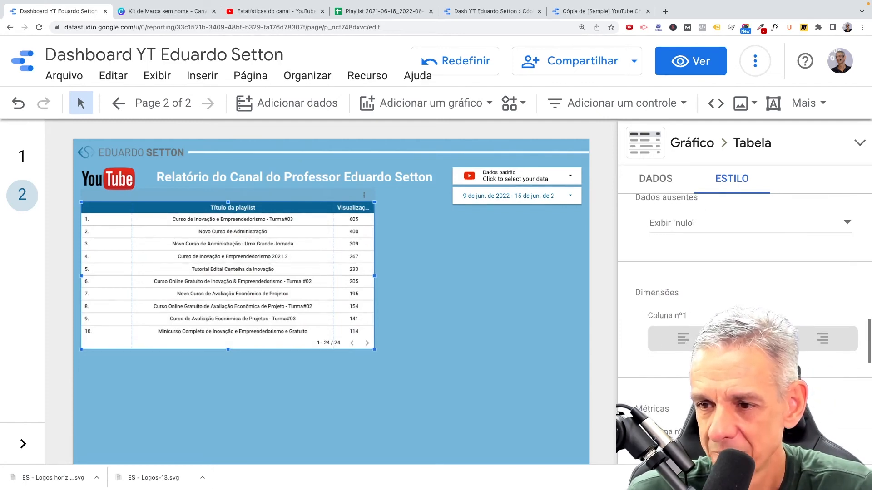
scroll(753, 303, "down", 6)
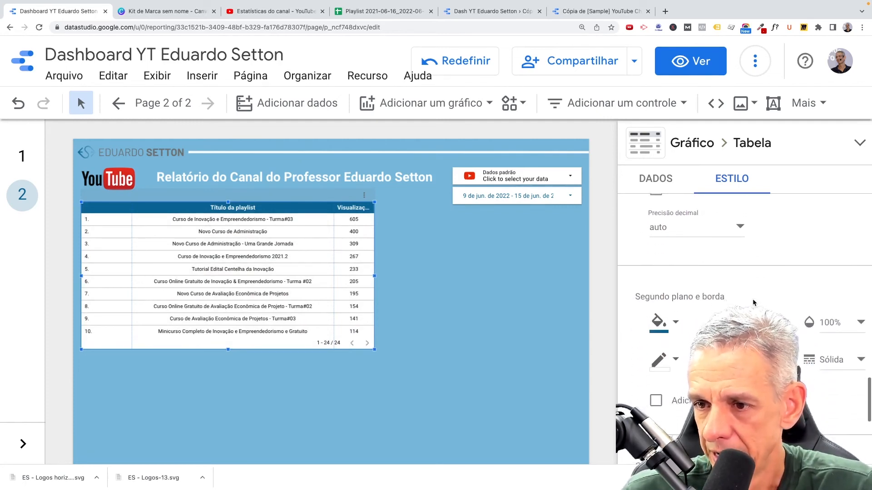
scroll(753, 304, "down", 2)
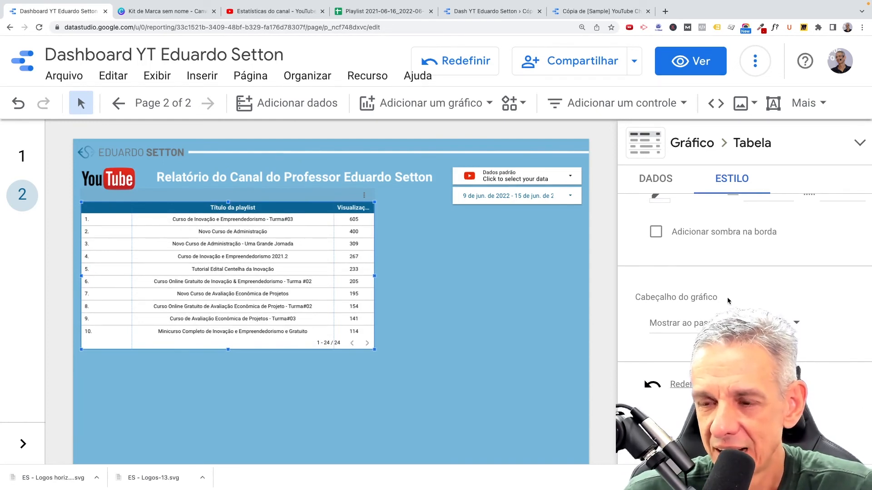
scroll(727, 301, "up", 3)
scroll(727, 297, "up", 1)
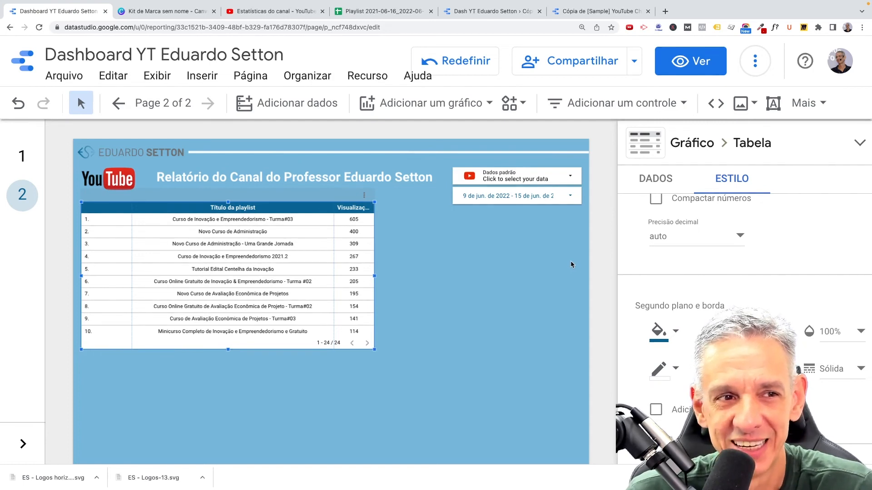
Step: Color the odd rows of the playlist table with the theme's light blue that matches the page background
scroll(749, 288, "up", 3)
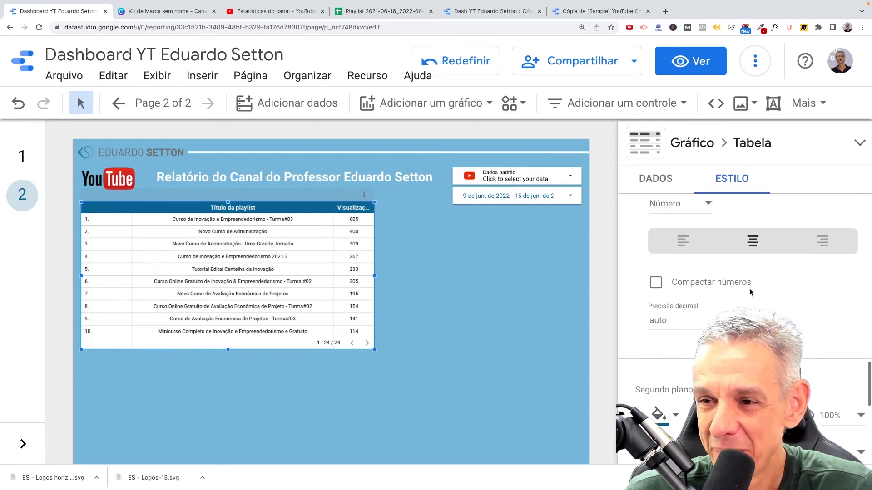
scroll(749, 288, "down", 4)
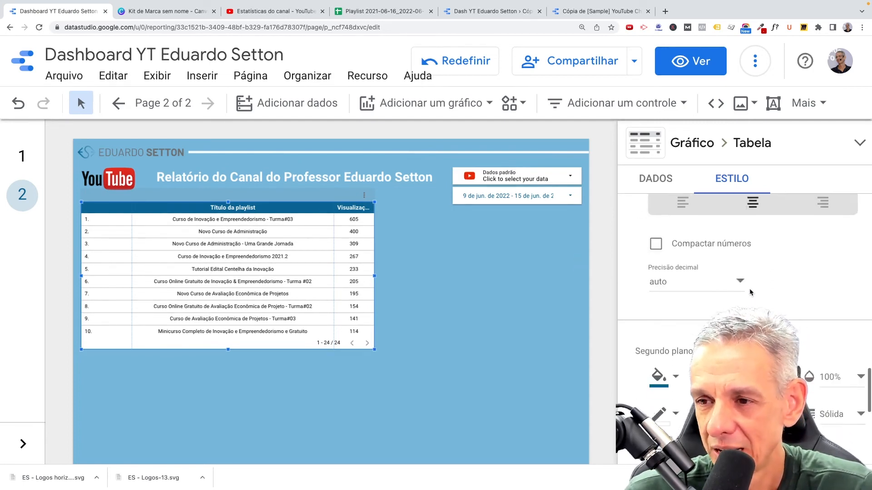
scroll(750, 291, "down", 4)
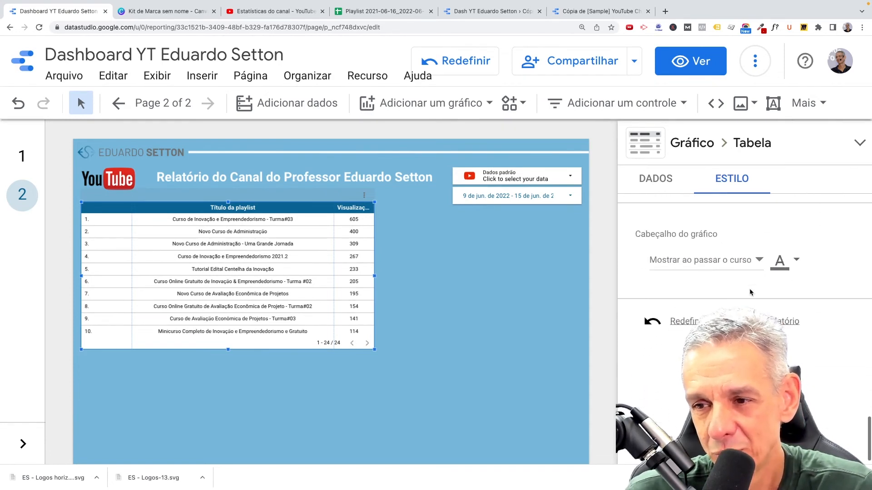
scroll(749, 291, "up", 4)
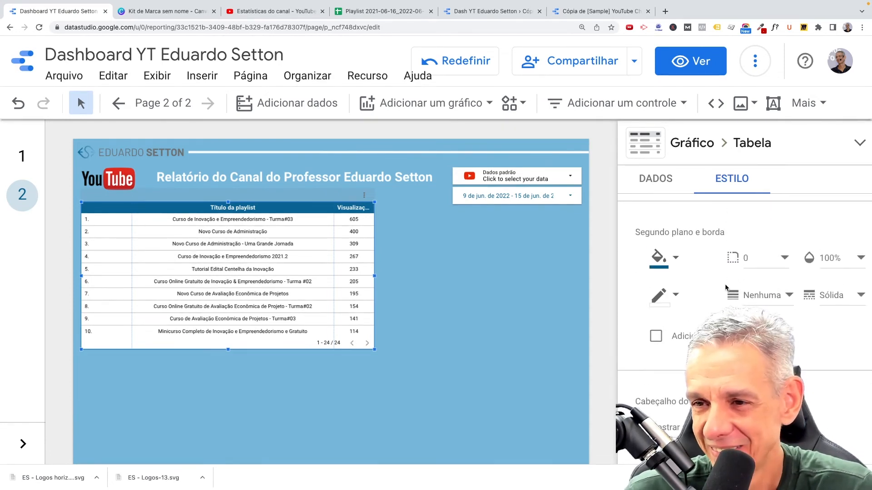
scroll(727, 288, "up", 2)
scroll(725, 284, "up", 1)
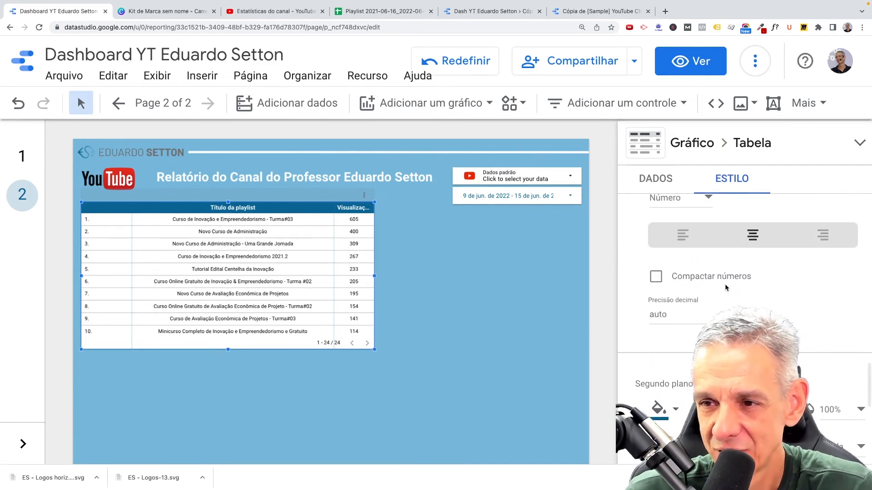
scroll(495, 325, "down", 3)
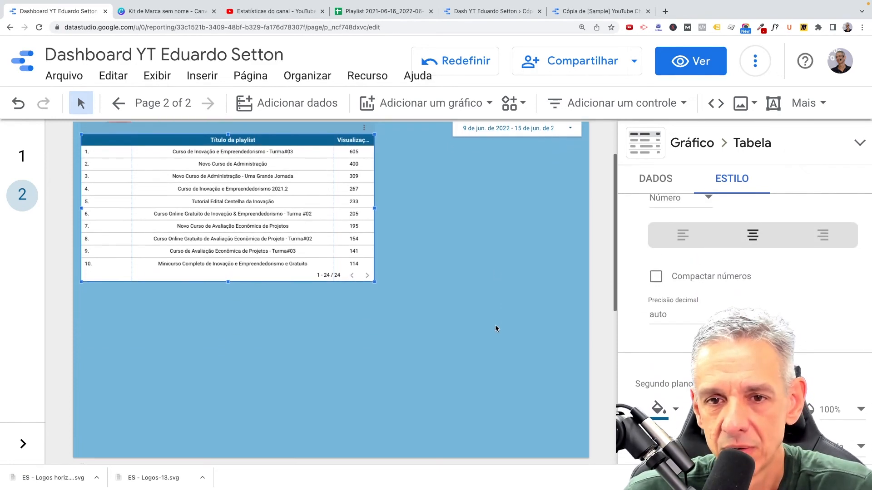
scroll(707, 252, "down", 5)
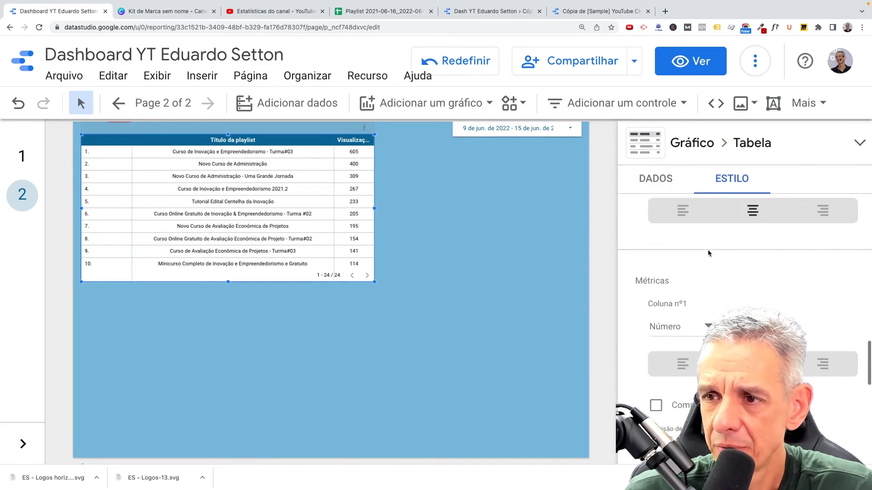
scroll(709, 252, "up", 4)
scroll(726, 273, "down", 4)
scroll(788, 301, "up", 5)
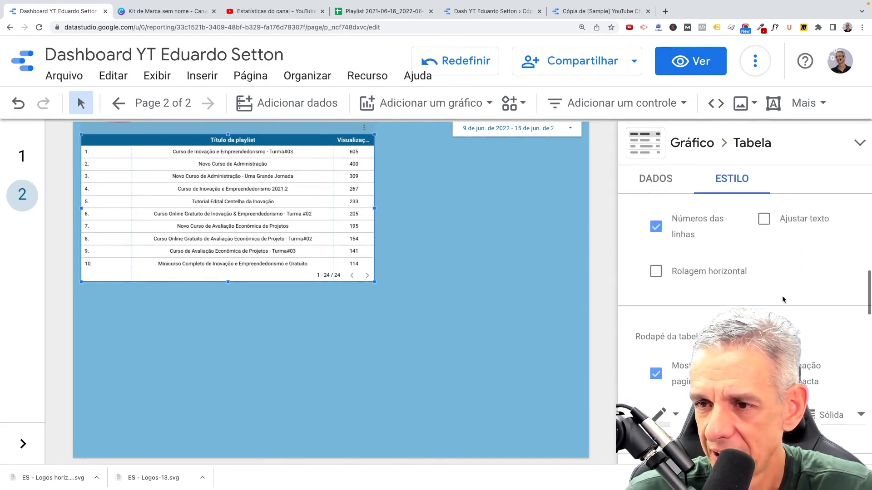
left_click(740, 338)
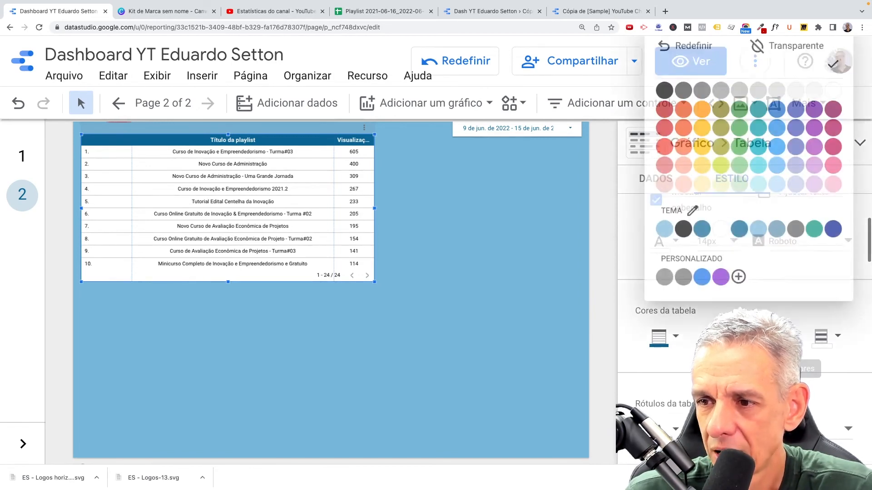
left_click(654, 239)
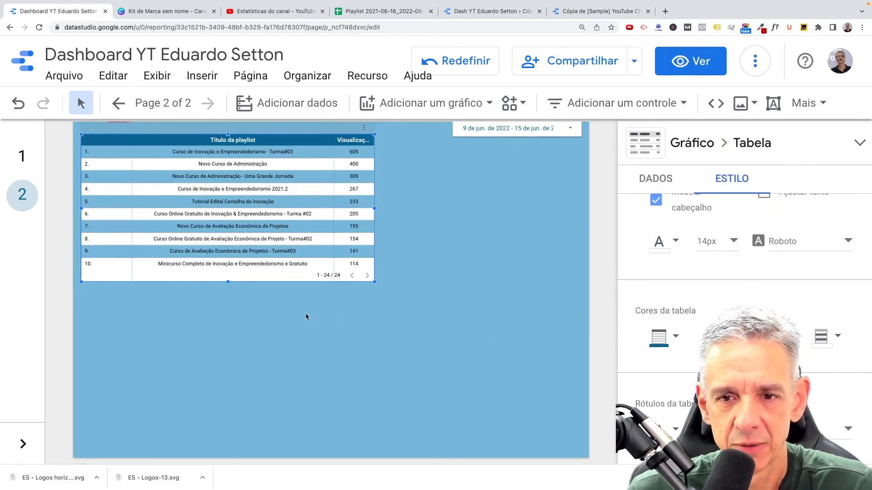
Step: Turn off pagination in the playlist table's footer, and shorten the table to ten rows and nudge it slightly toward the page edge
scroll(681, 339, "down", 5)
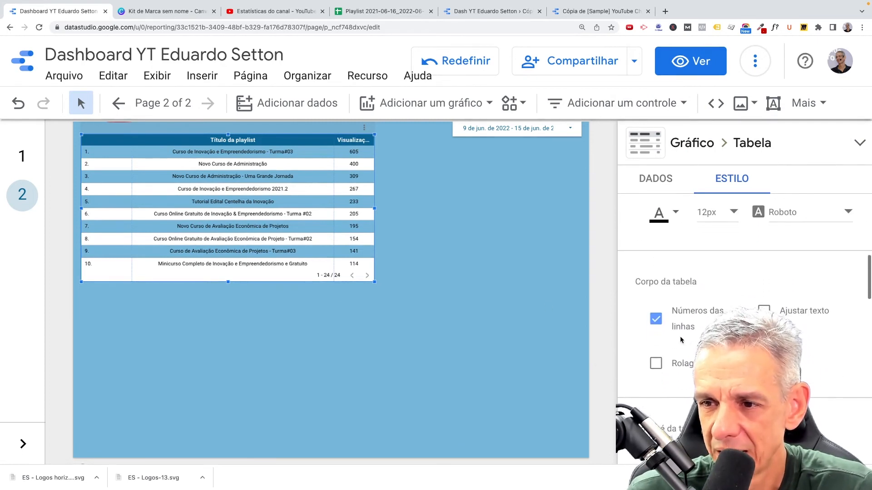
scroll(669, 333, "down", 4)
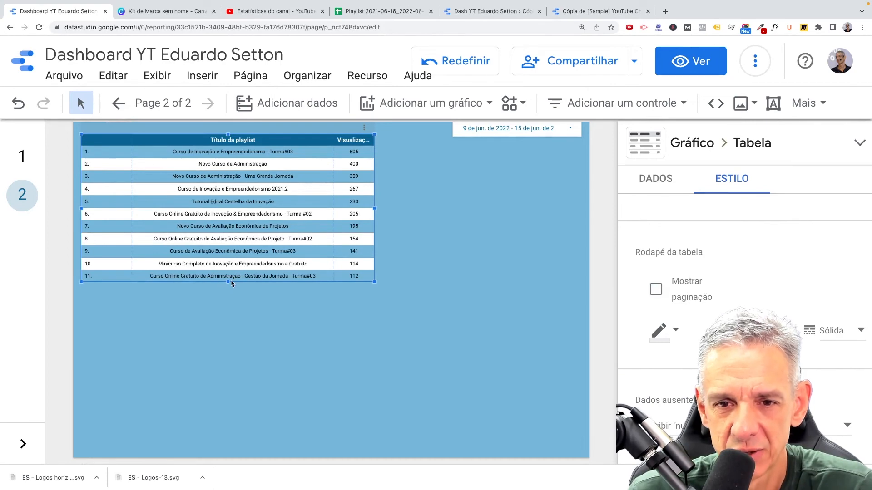
left_click_drag(228, 282, 228, 270)
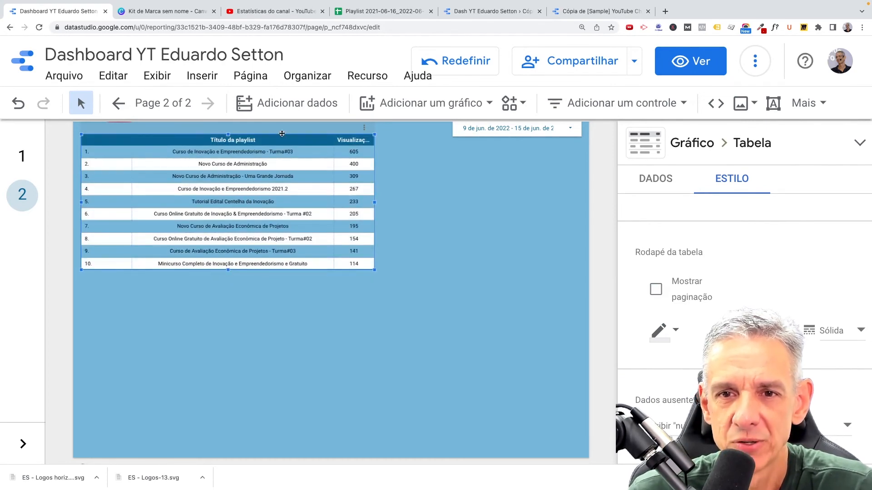
left_click_drag(294, 139, 291, 141)
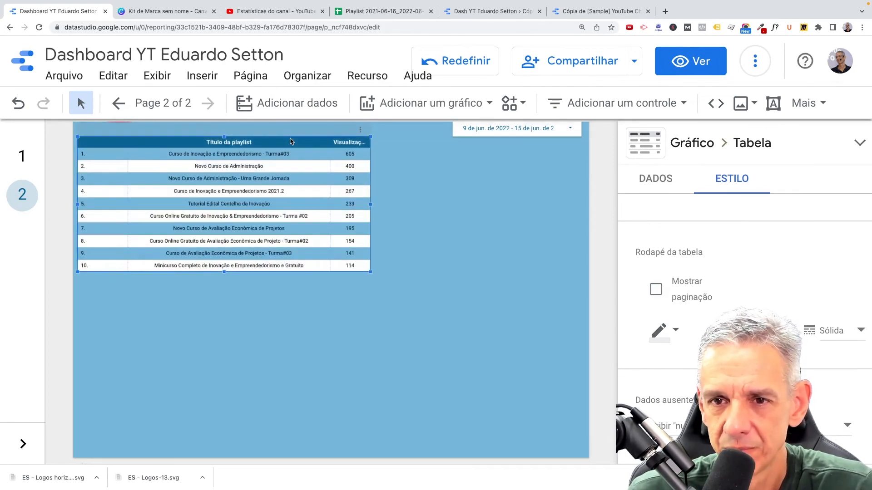
Step: Add a second table directly below the playlist table and widen it to nearly the same width
scroll(426, 229, "up", 2)
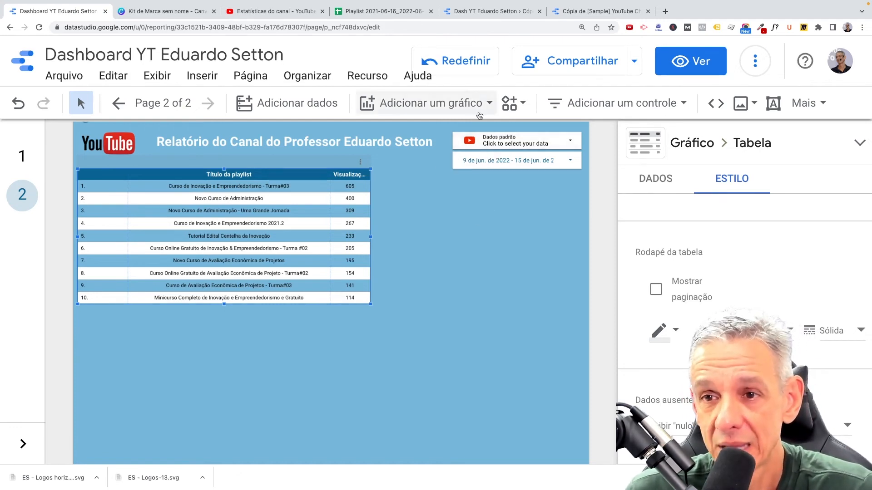
left_click(490, 103)
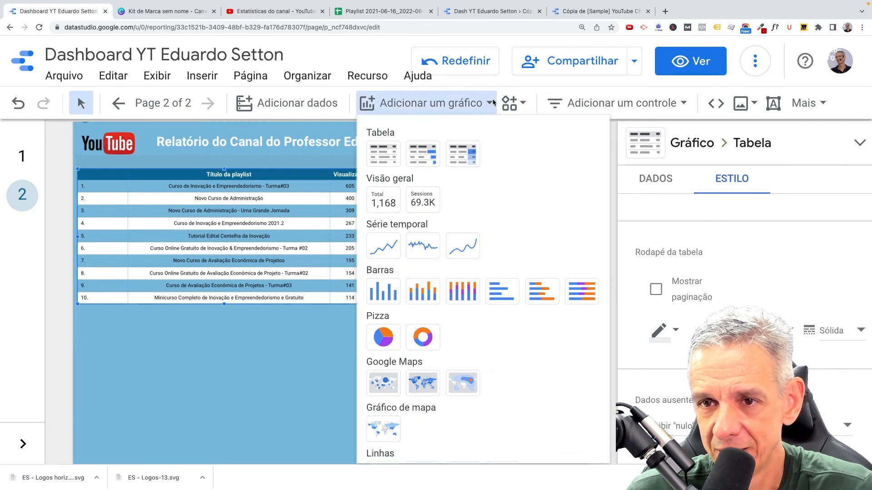
left_click(387, 155)
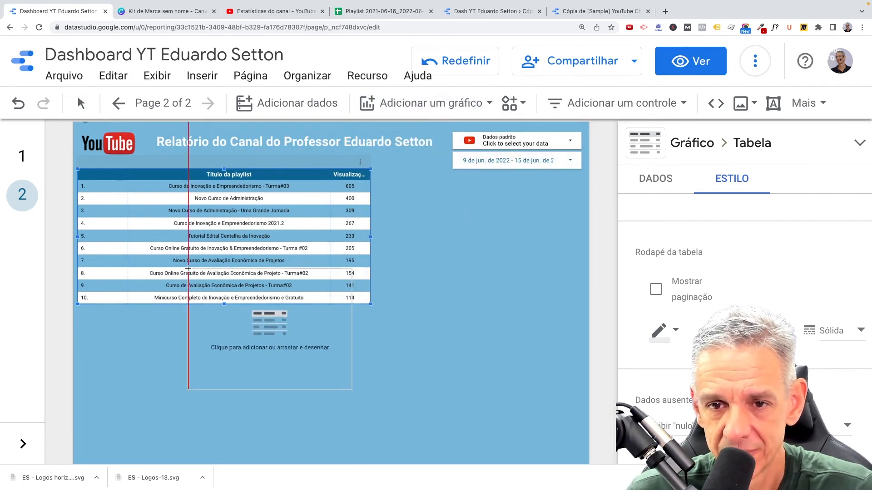
left_click(79, 315)
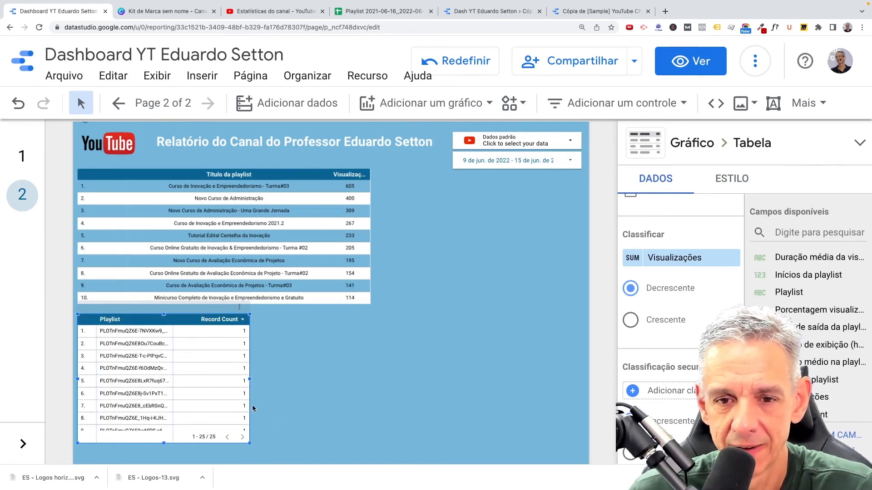
scroll(249, 402, "down", 1)
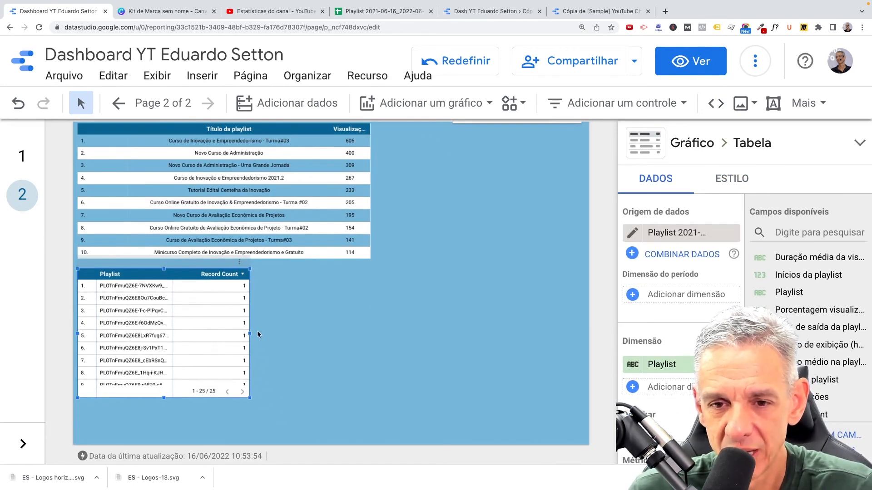
left_click_drag(250, 334, 365, 335)
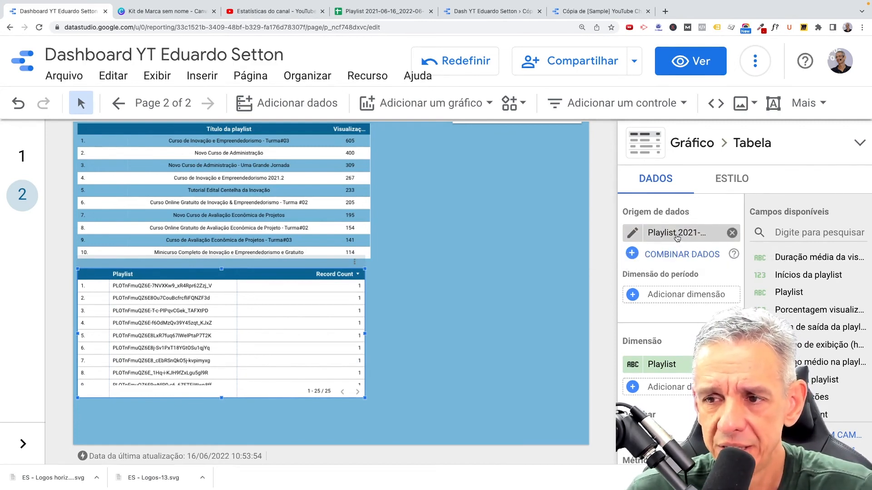
Step: Check the data sources offered for the new table and replace its Playlist dimension with Título da playlist
scroll(673, 244, "down", 1)
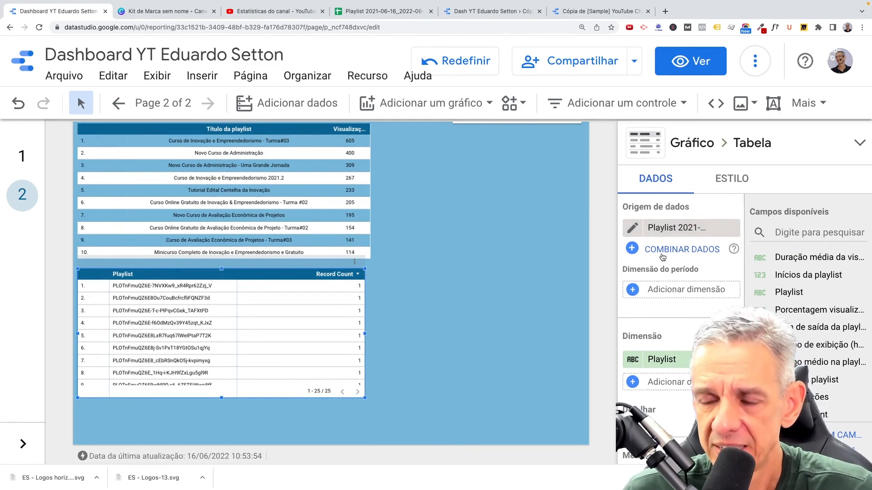
left_click(673, 231)
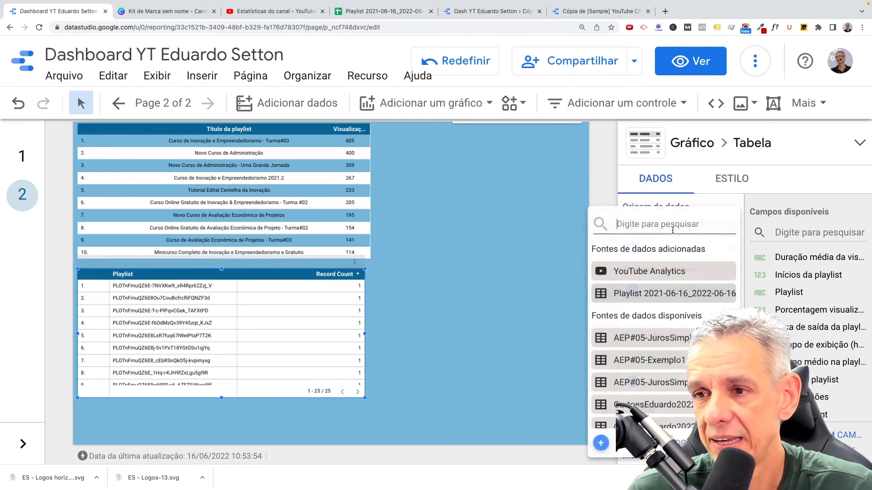
left_click(489, 274)
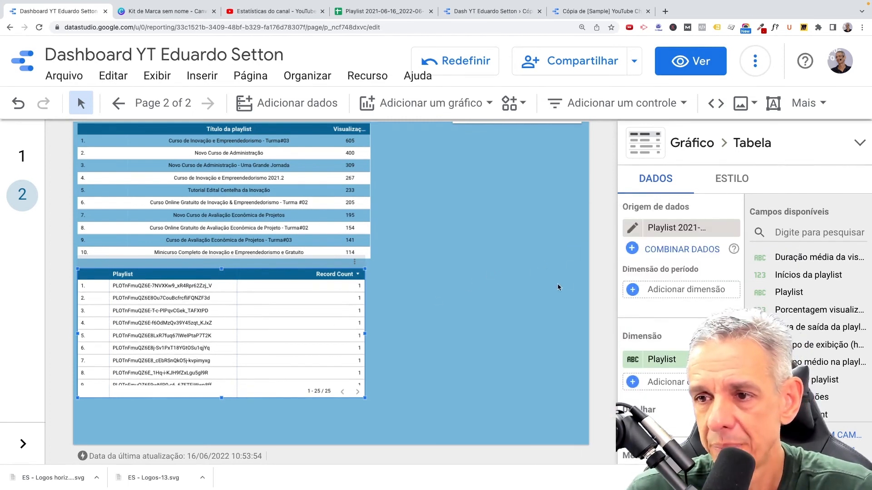
scroll(681, 304, "down", 1)
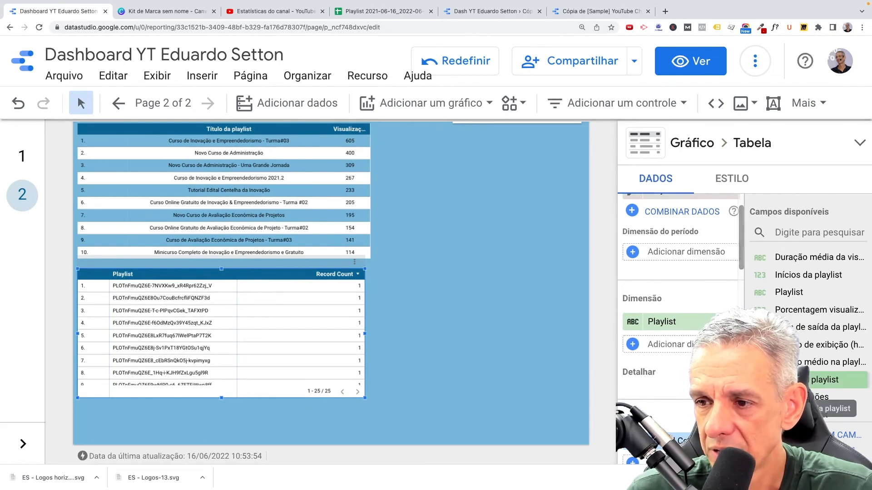
left_click_drag(800, 409, 679, 328)
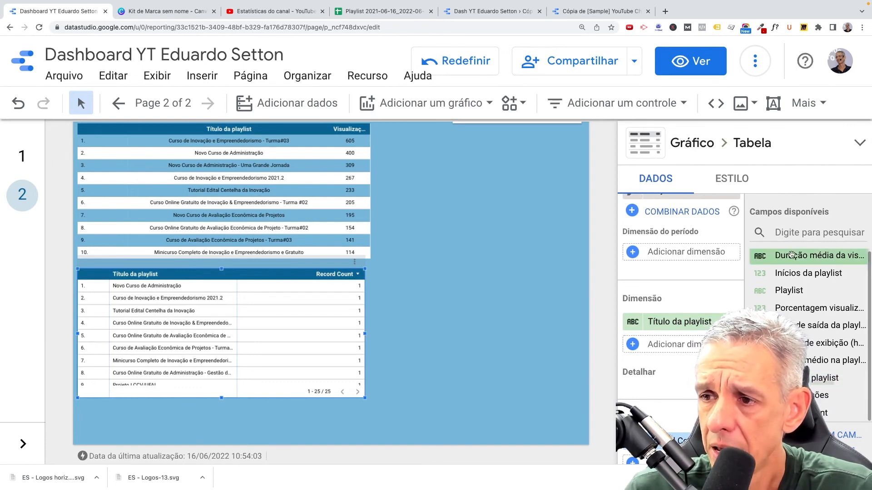
Step: Search the playlist source's available fields for Data and clear the search
left_click(789, 235)
type("Da")
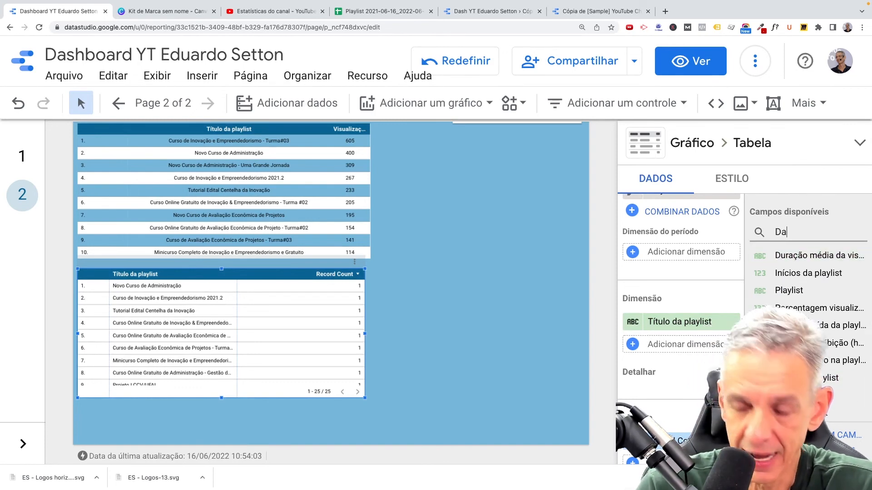
type("ta")
key("BackSpace")
key("BackSpace")
key("BackSpace")
key("BackSpace")
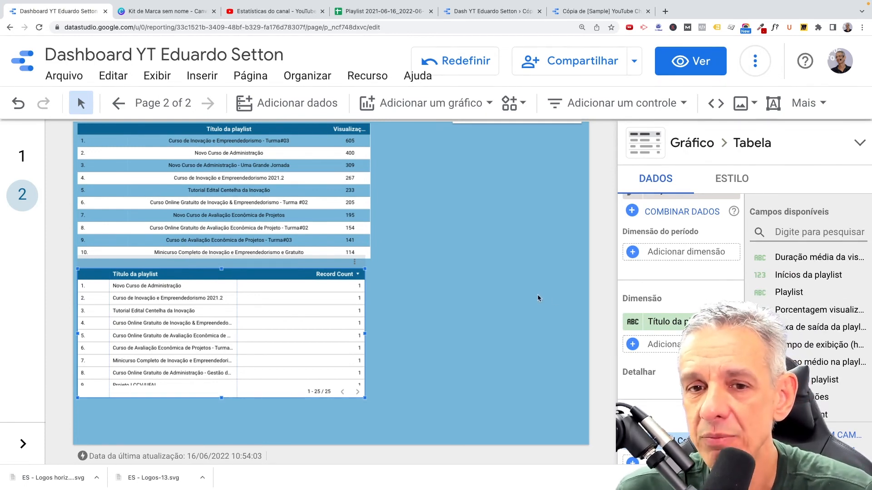
Step: Switch the new table's data source to YouTube Analytics
scroll(342, 291, "up", 1)
scroll(659, 256, "up", 1)
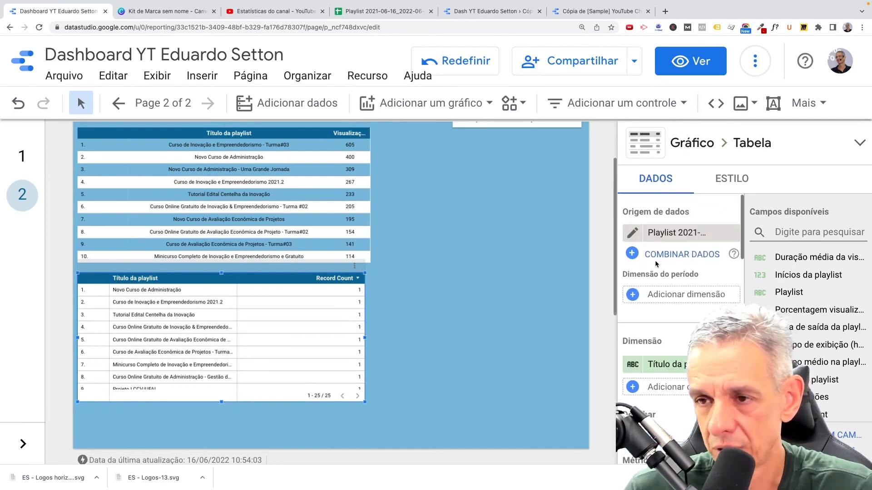
left_click(673, 234)
left_click(637, 272)
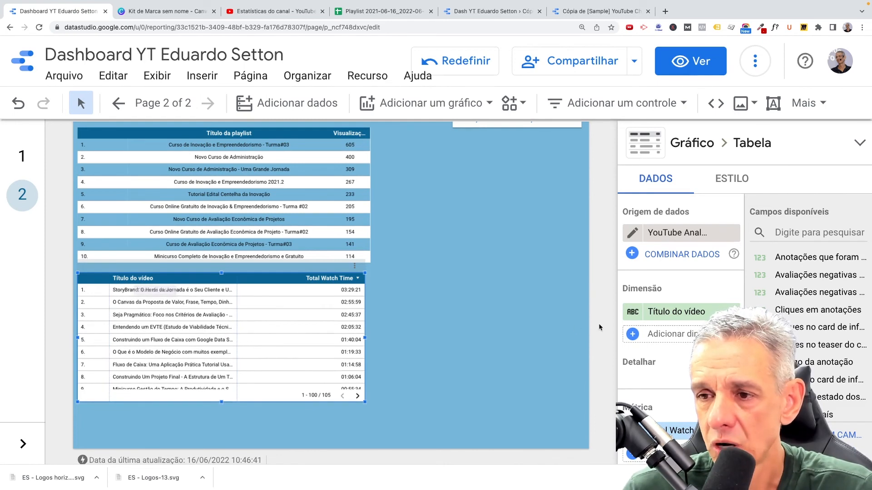
Step: Find the Data field, add it as a dimension of the new table, and remove the Título do vídeo dimension
left_click(785, 234)
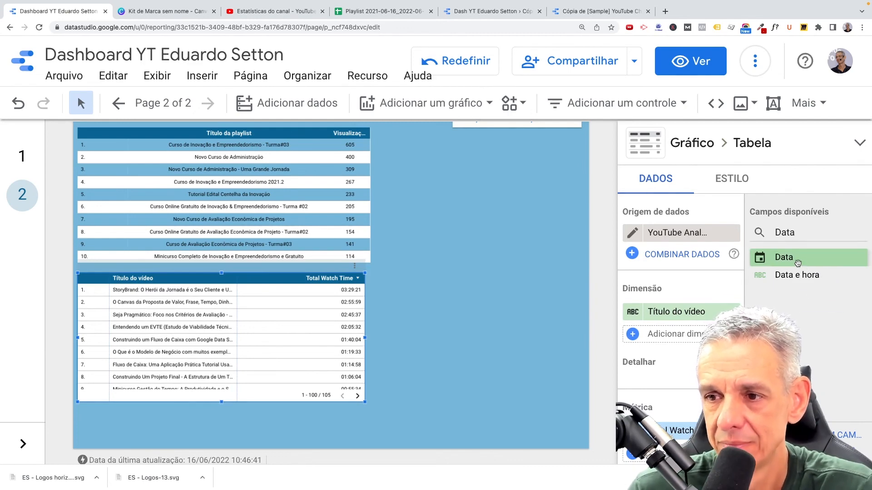
left_click_drag(795, 258, 675, 321)
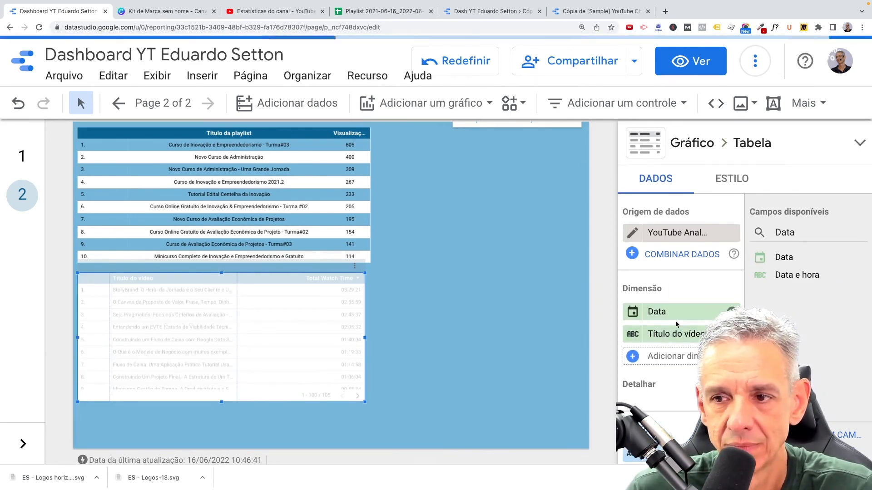
scroll(151, 356, "down", 4)
scroll(150, 353, "up", 4)
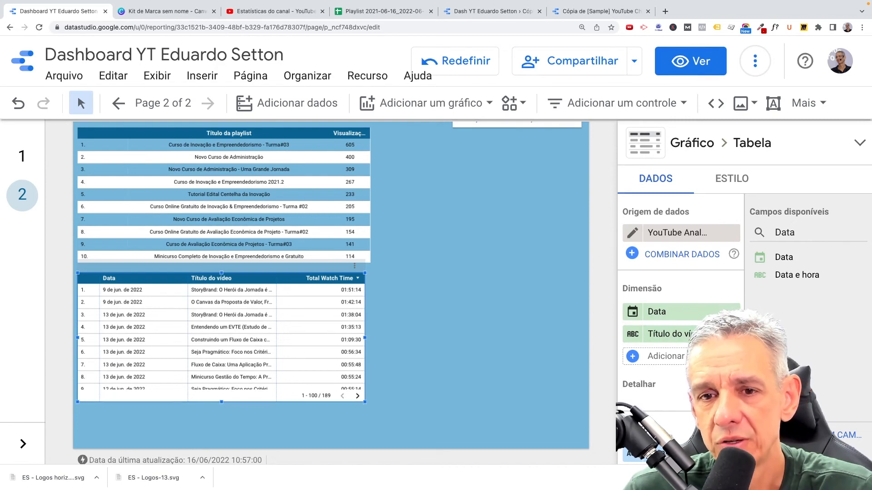
left_click(733, 334)
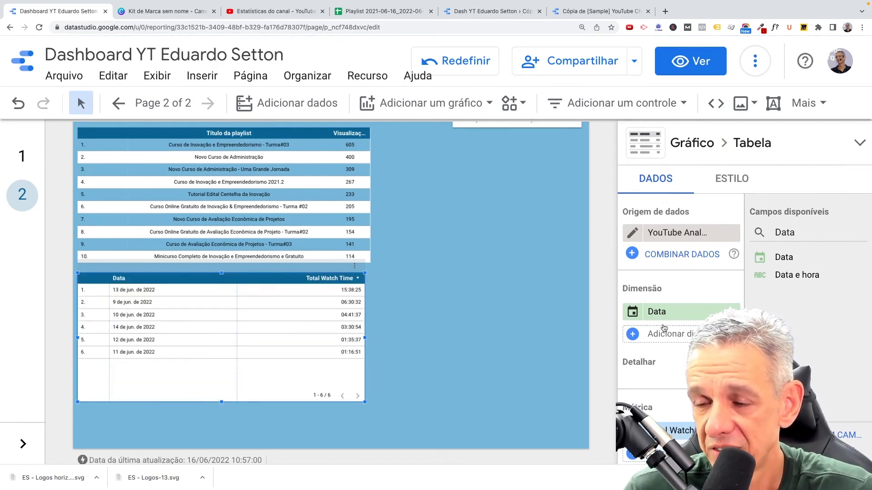
Step: Set the granularity of the new table's Data dimension to Dia da semana
left_click(633, 313)
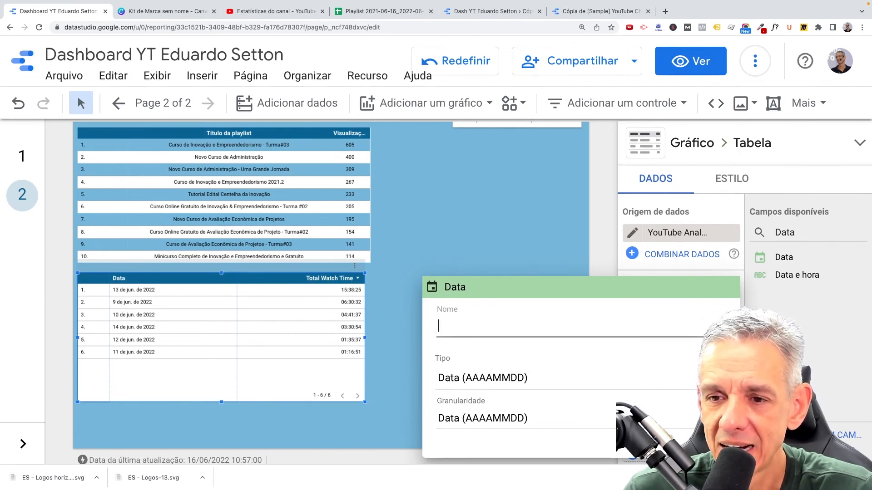
left_click(482, 419)
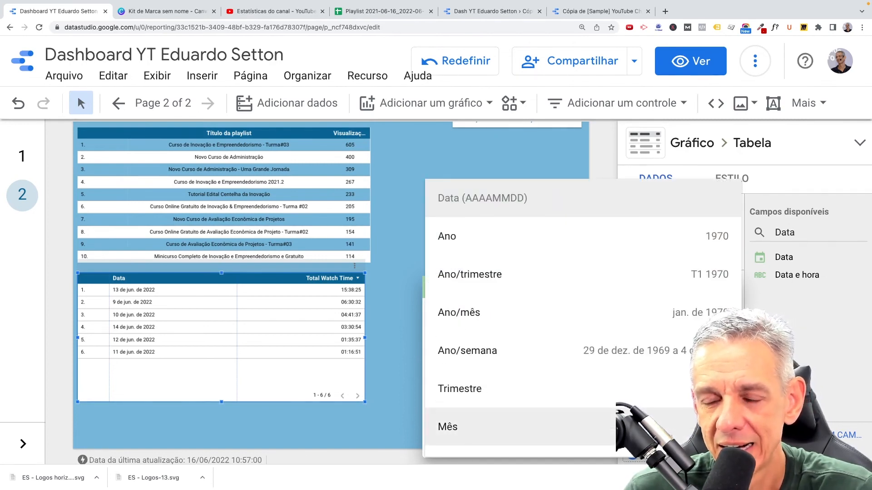
scroll(594, 407, "down", 3)
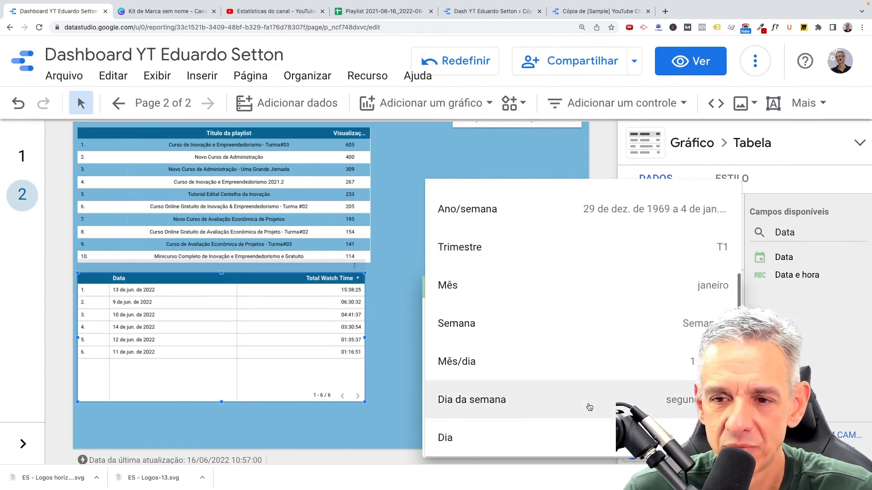
left_click(470, 400)
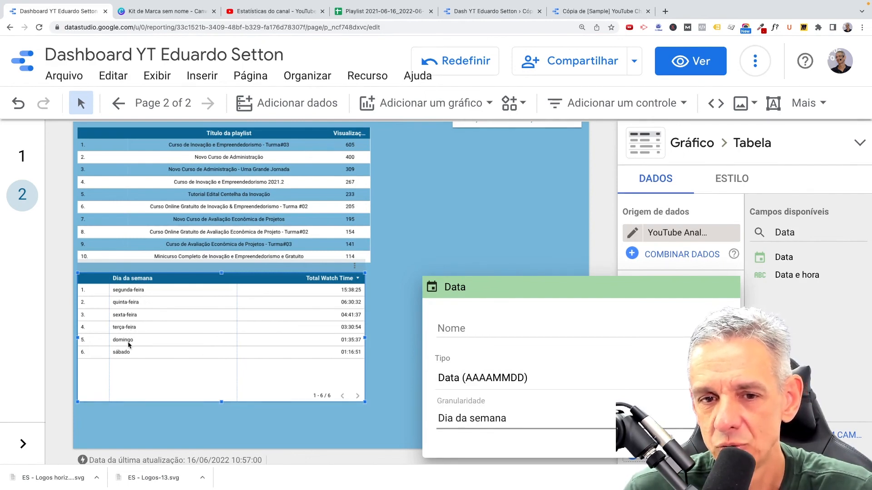
left_click(443, 247)
Step: Find the Visualizações field and make it the sort field of the day-of-week table in place of Total Watch Time
scroll(663, 382, "down", 6)
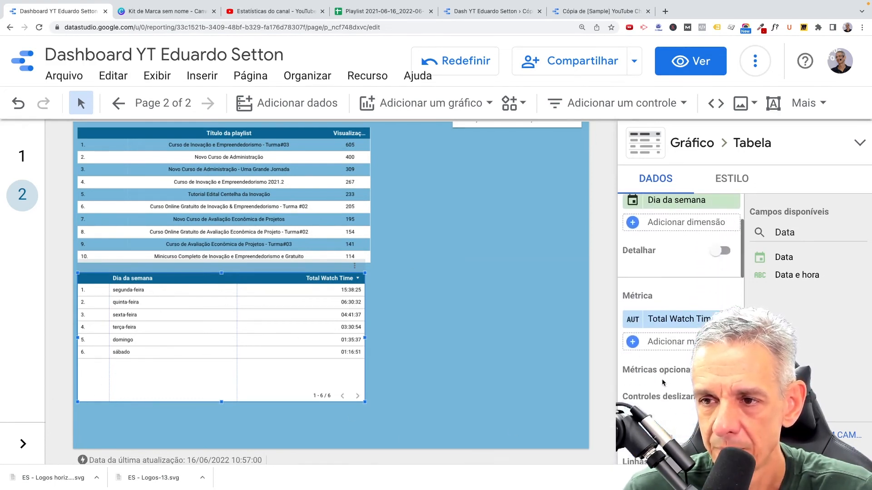
scroll(662, 383, "down", 2)
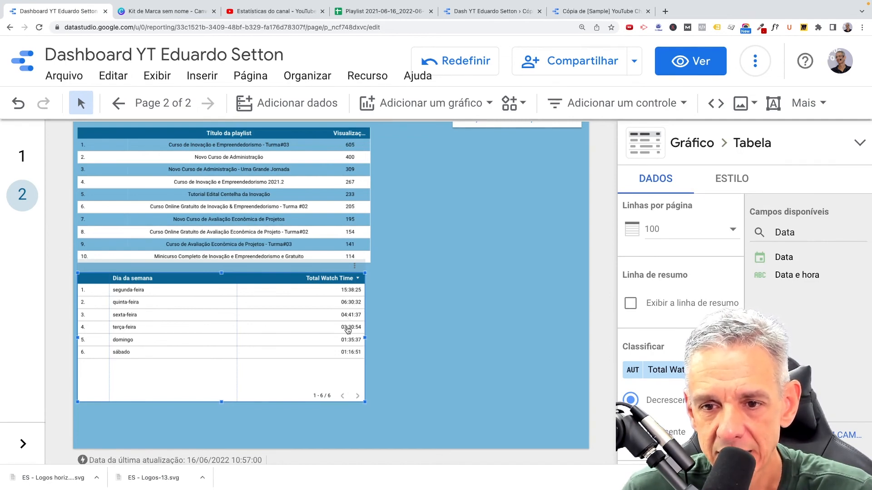
scroll(348, 331, "down", 1)
scroll(346, 345, "down", 2)
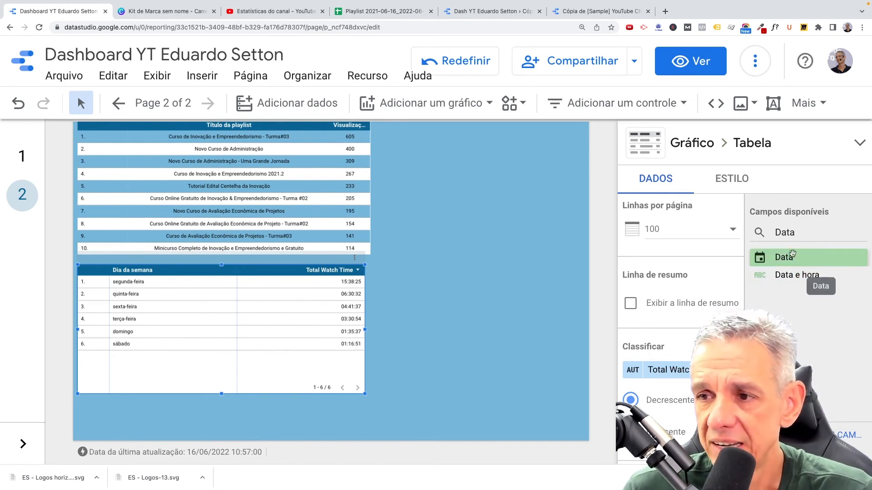
double_click(798, 234)
type("Visu")
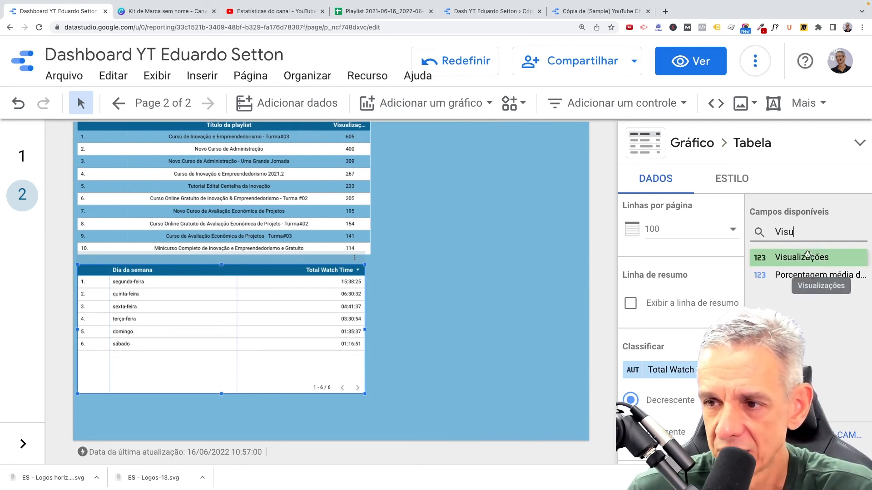
left_click_drag(812, 258, 691, 366)
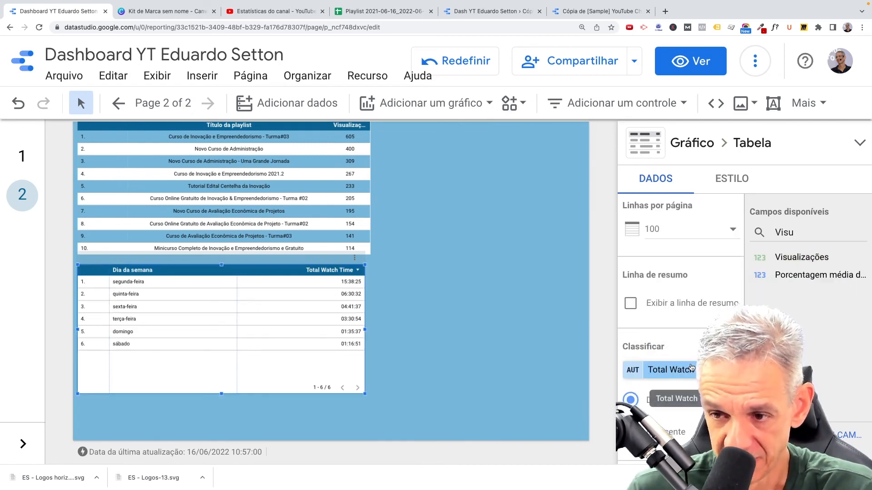
left_click(668, 369)
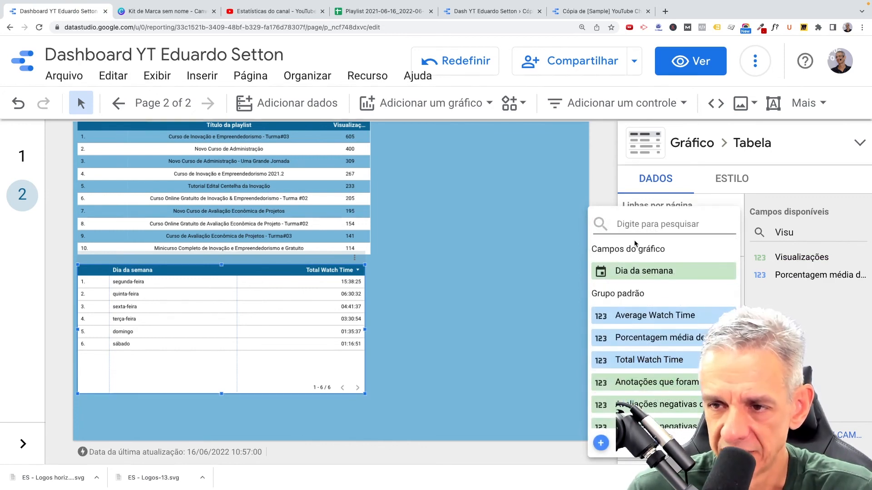
type("Vis")
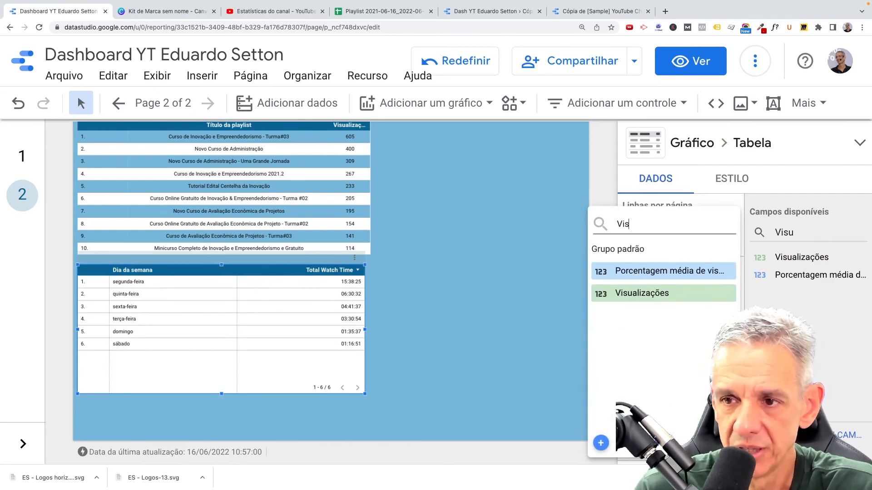
left_click(648, 294)
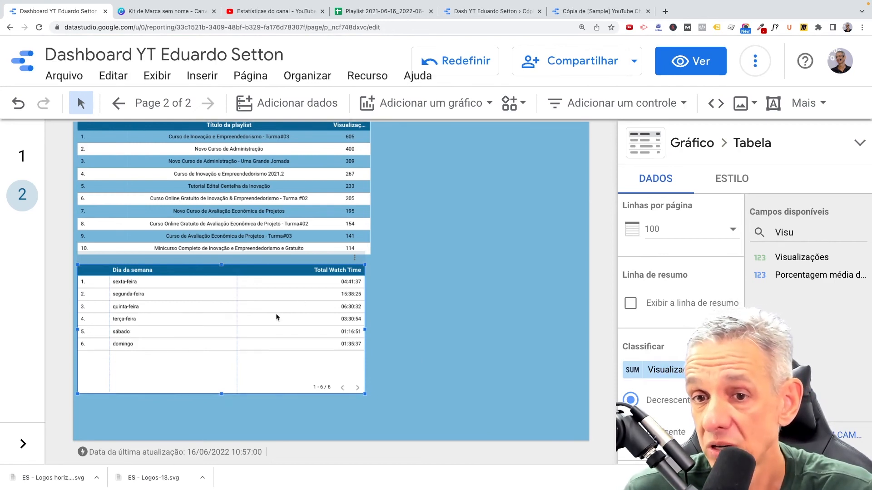
Step: Replace the day-of-week table's Total Watch Time metric with Visualizações
scroll(654, 372, "up", 4)
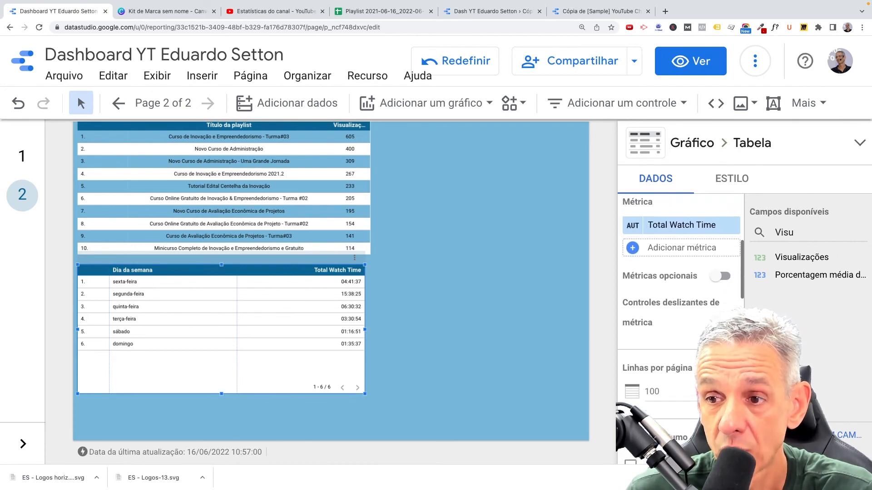
scroll(681, 282, "up", 2)
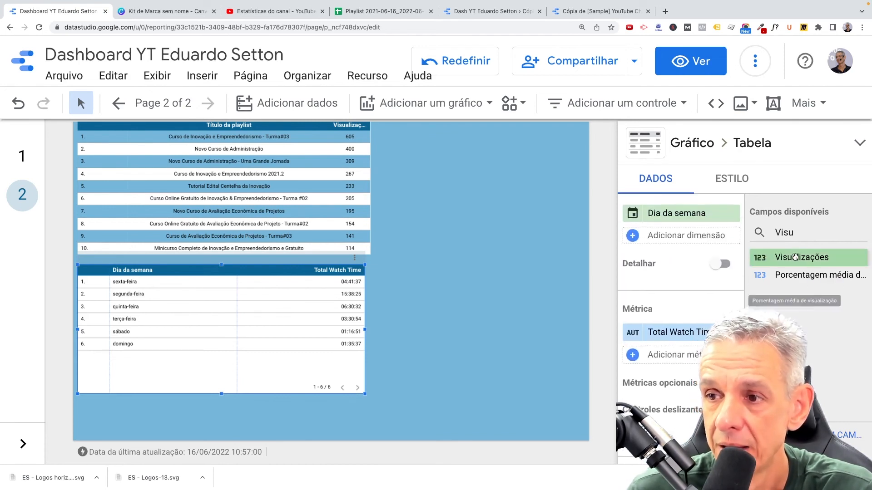
left_click_drag(794, 257, 667, 336)
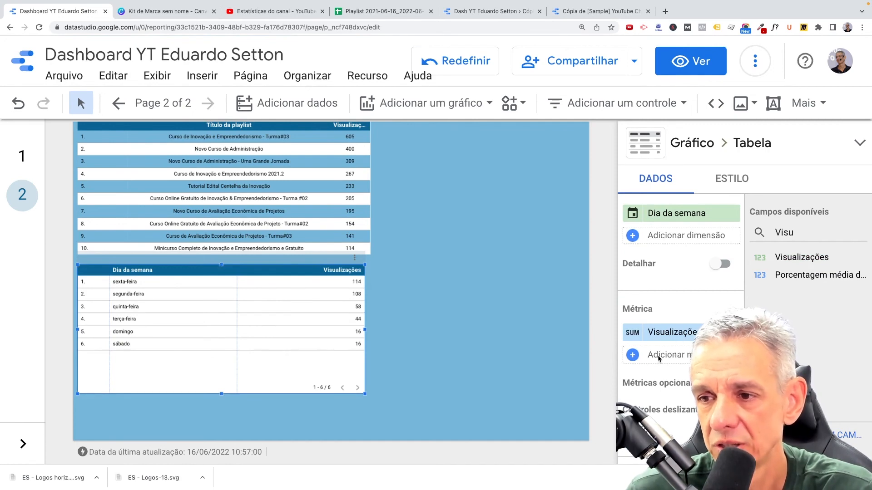
Step: Search the metrics for Inscr and add the added user subscriptions field (Inscrições do usuário adici...) as the table's second metric
left_click(658, 356)
scroll(658, 354, "down", 5)
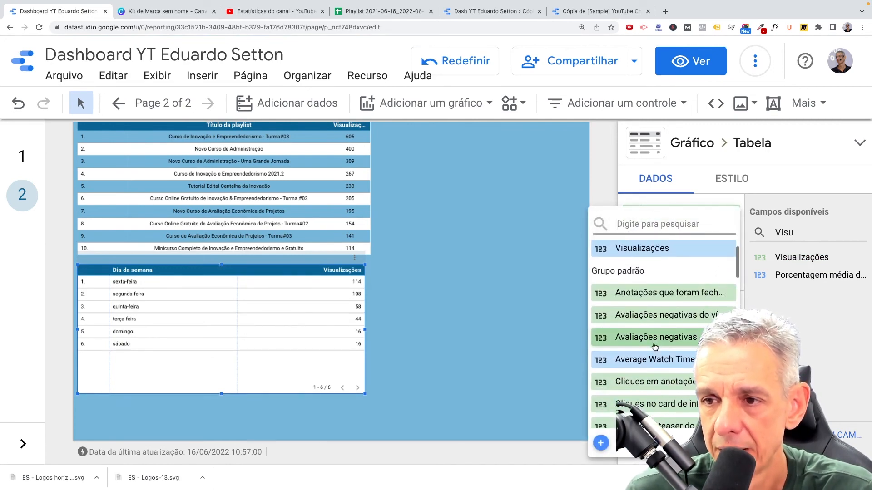
scroll(654, 347, "up", 5)
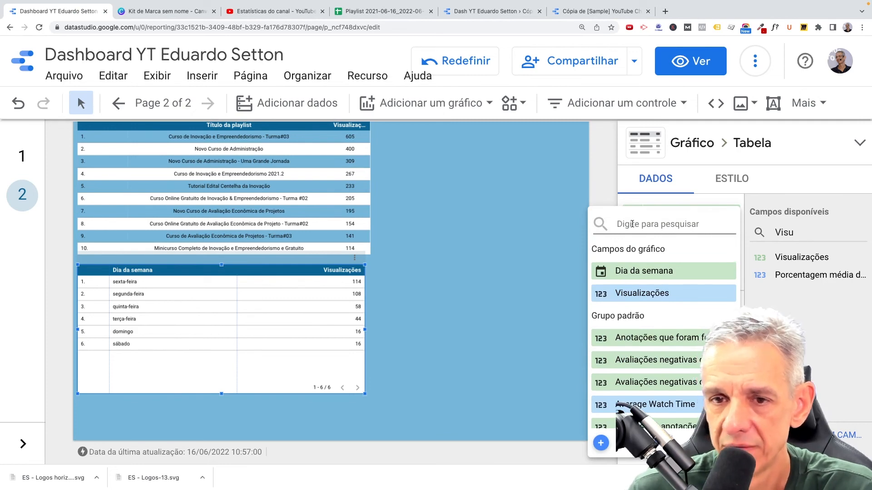
type("I")
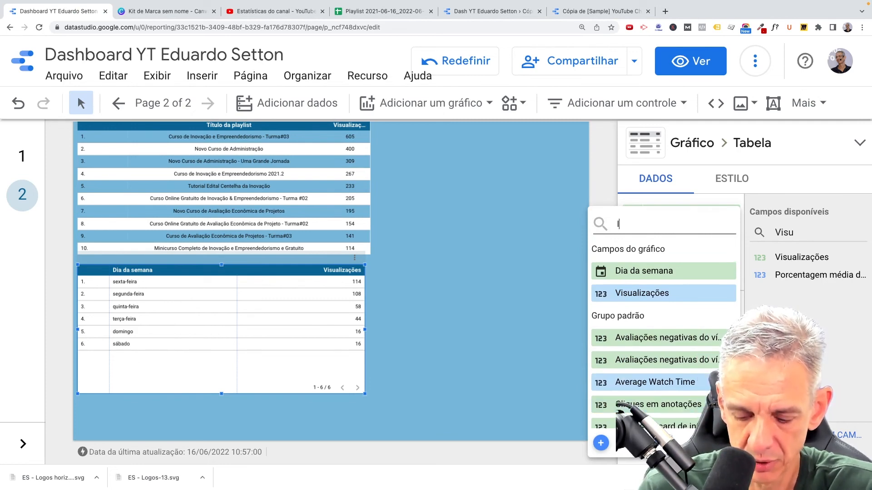
type("sn")
key("BackSpace")
key("BackSpace")
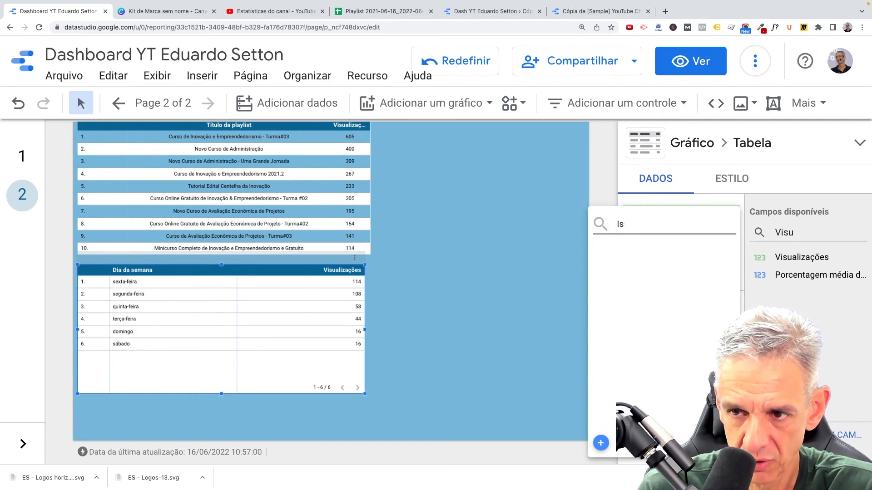
type("nscr")
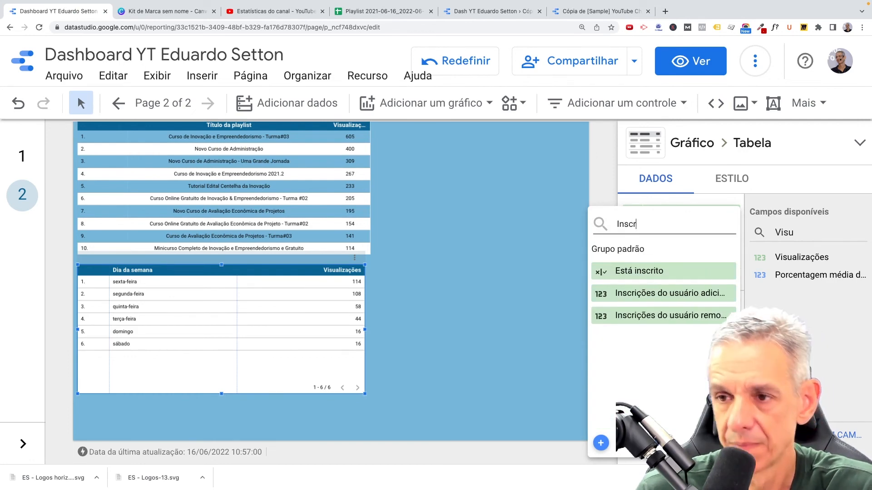
left_click(649, 297)
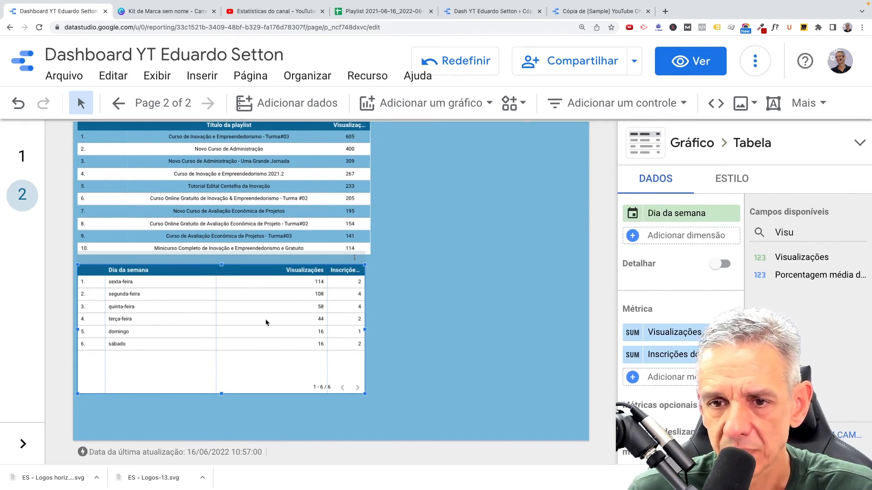
Step: Colour the day-of-week table's odd rows with the theme's light blue and shorten the table to remove the empty space below its rows
scroll(666, 359, "down", 6)
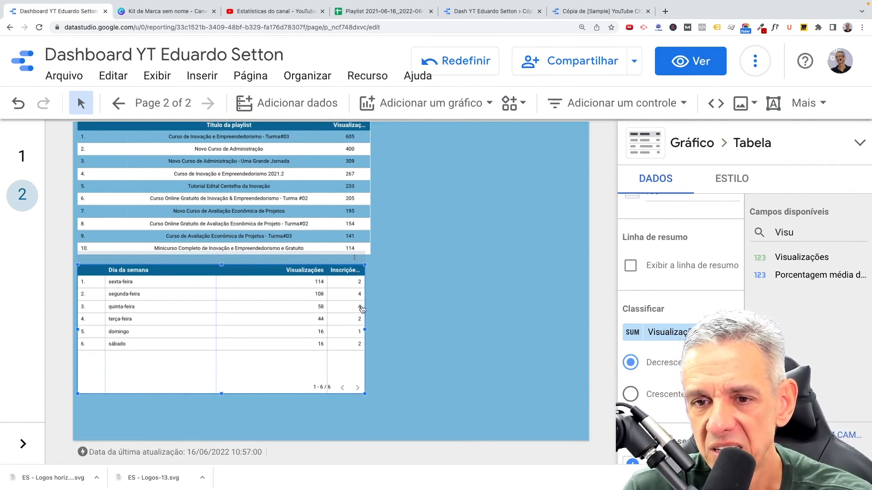
scroll(272, 322, "up", 1)
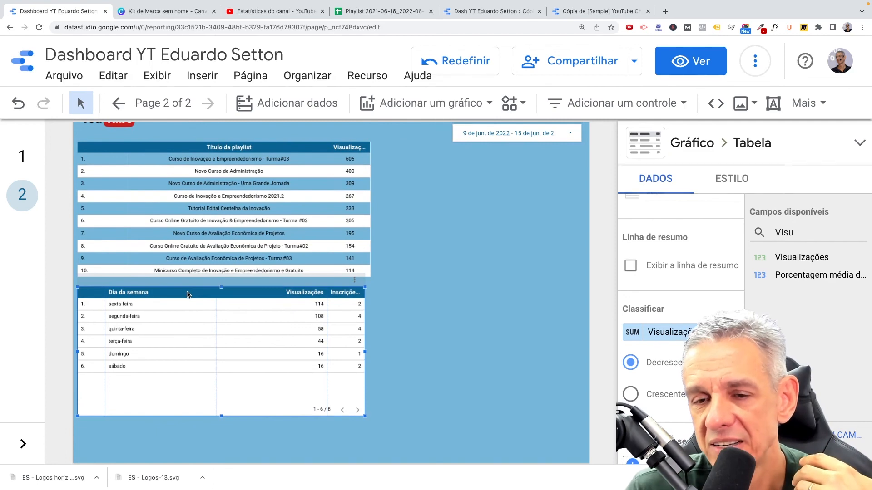
left_click(725, 180)
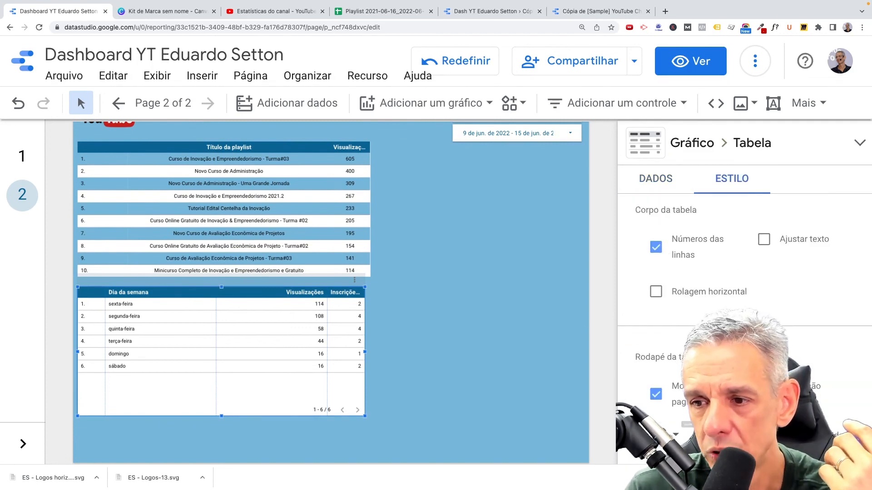
scroll(681, 245, "down", 1)
scroll(745, 295, "down", 6)
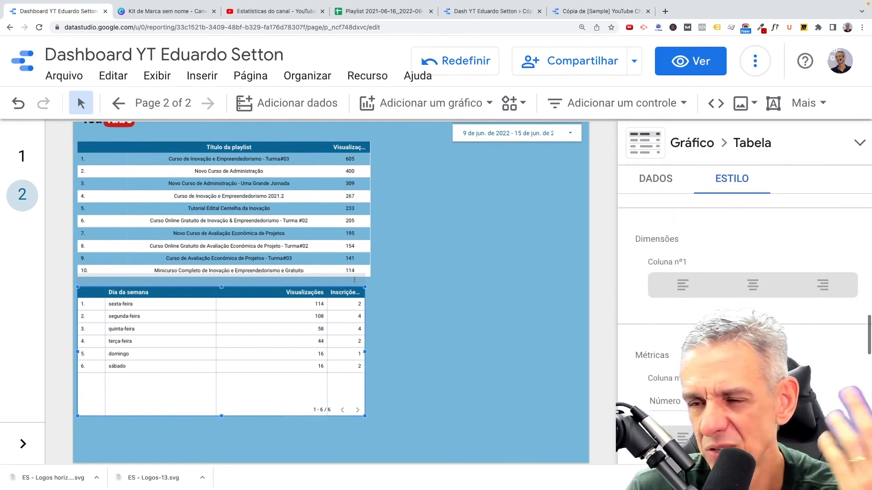
scroll(744, 295, "down", 3)
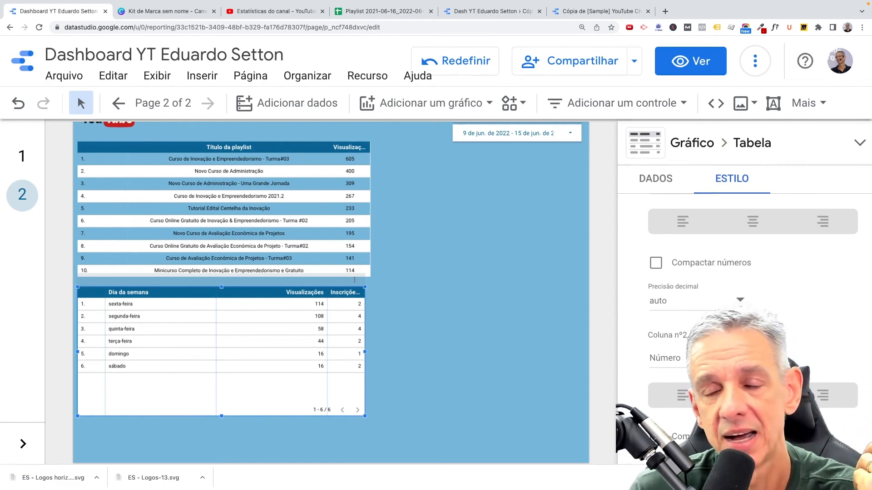
scroll(745, 295, "down", 3)
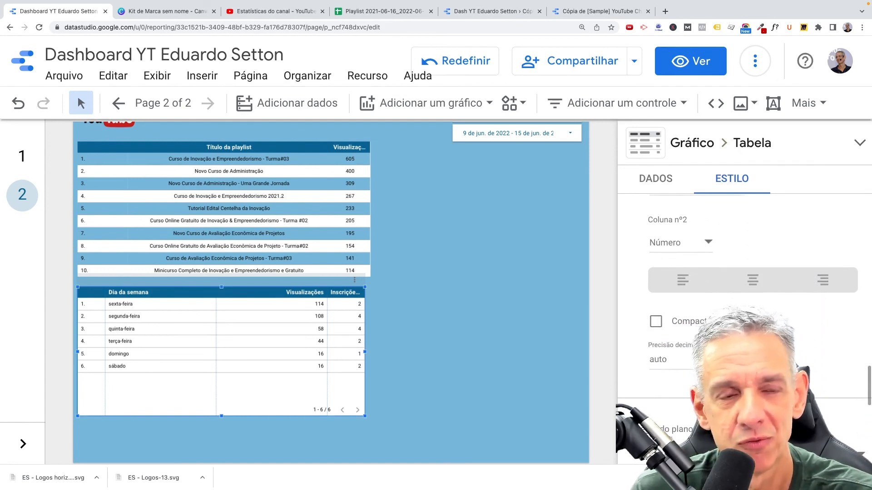
scroll(745, 295, "down", 5)
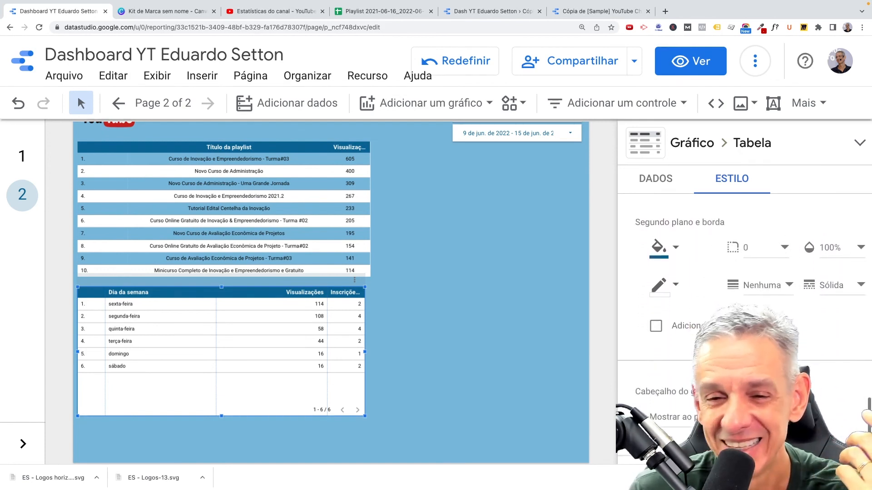
scroll(745, 295, "down", 4)
scroll(637, 347, "up", 10)
scroll(637, 347, "up", 10)
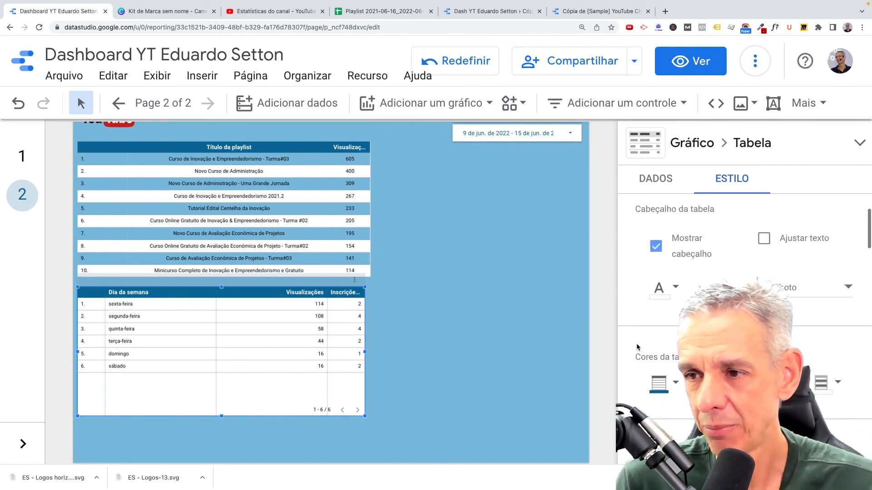
left_click(666, 383)
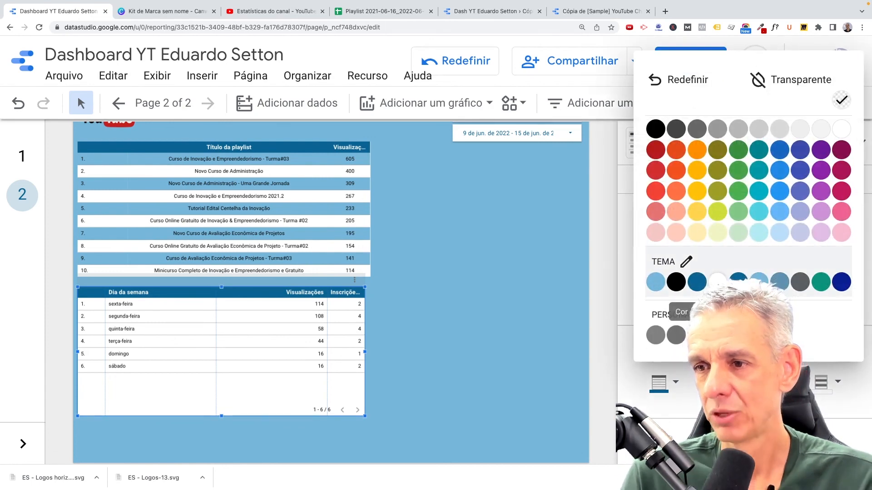
left_click(656, 282)
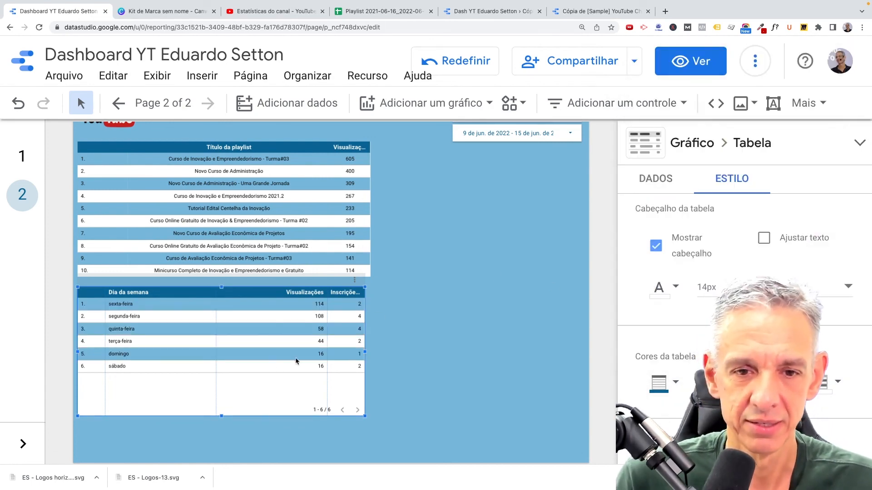
left_click_drag(222, 416, 222, 386)
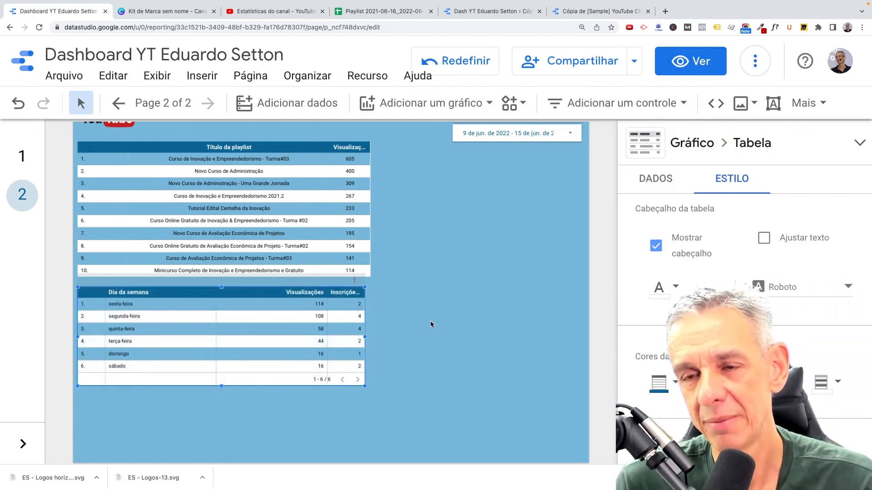
scroll(461, 263, "up", 2)
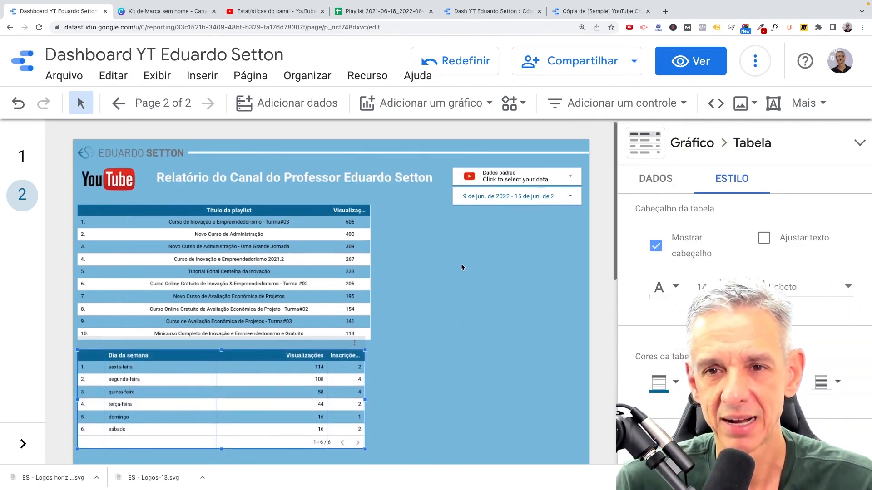
Step: Go to page 1 of the report and look through its video table
left_click(24, 158)
left_click(299, 285)
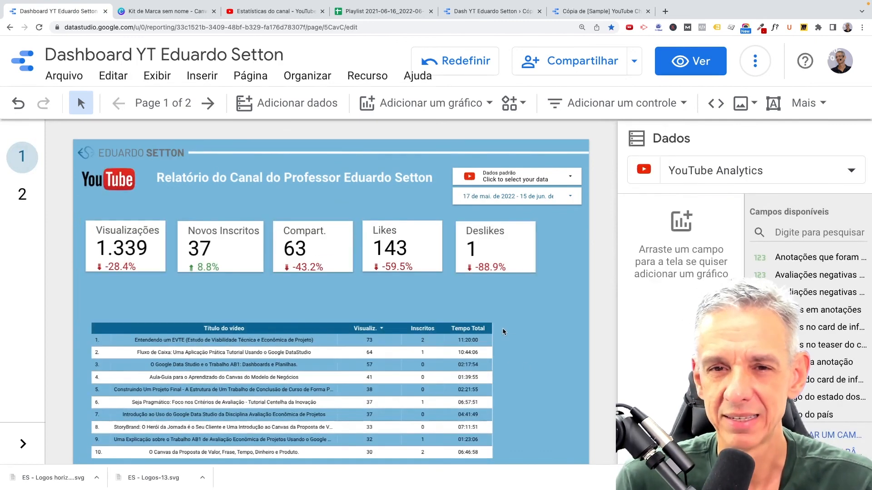
scroll(484, 391, "down", 1)
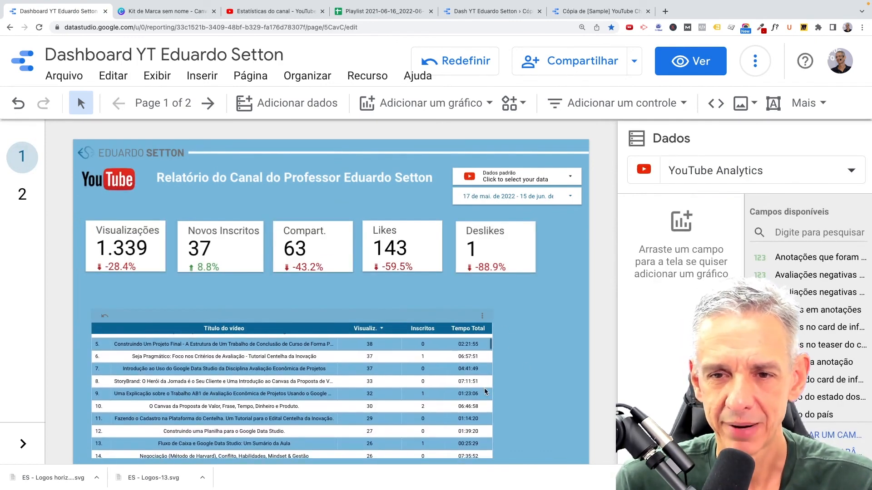
scroll(484, 392, "up", 1)
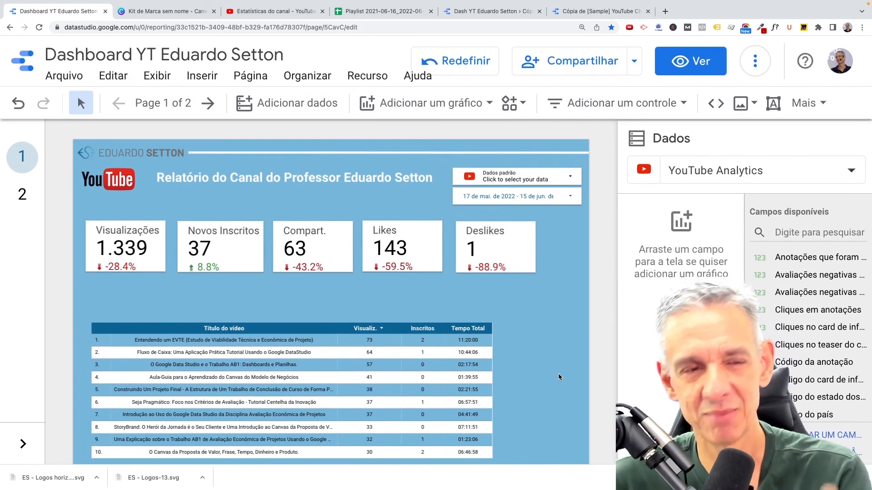